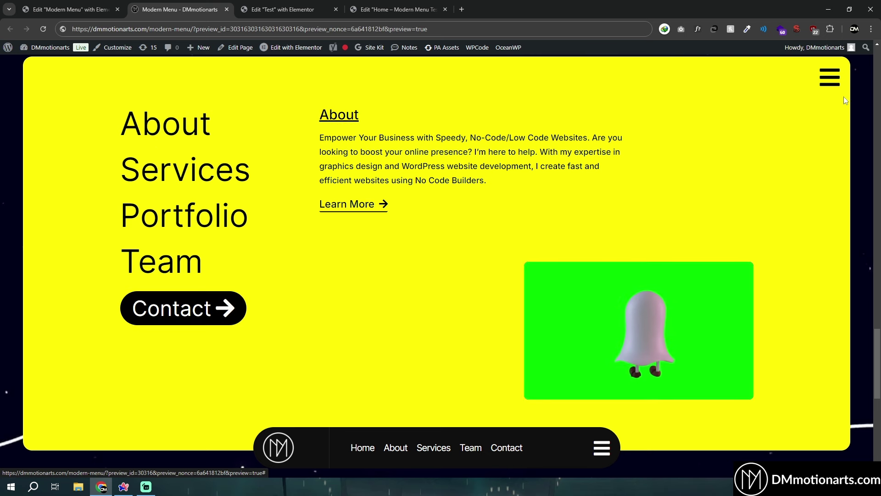
Try out the hamburger menus along the Modern Menu preview page, opening and closing the different animated menu styles.
{"action": "left_click", "coordinate": [837, 84]}
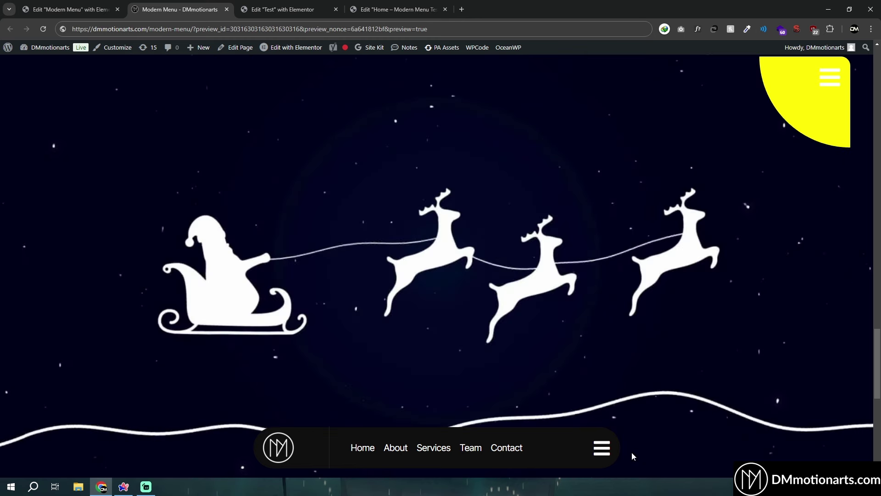
{"action": "left_click", "coordinate": [602, 448]}
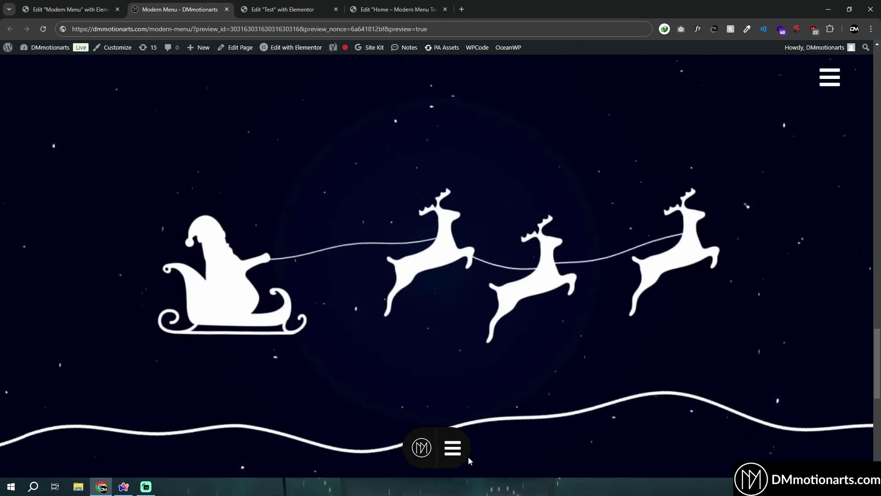
{"action": "left_click", "coordinate": [456, 456]}
{"action": "scroll", "coordinate": [464, 183], "scroll_direction": "up", "scroll_amount": 10}
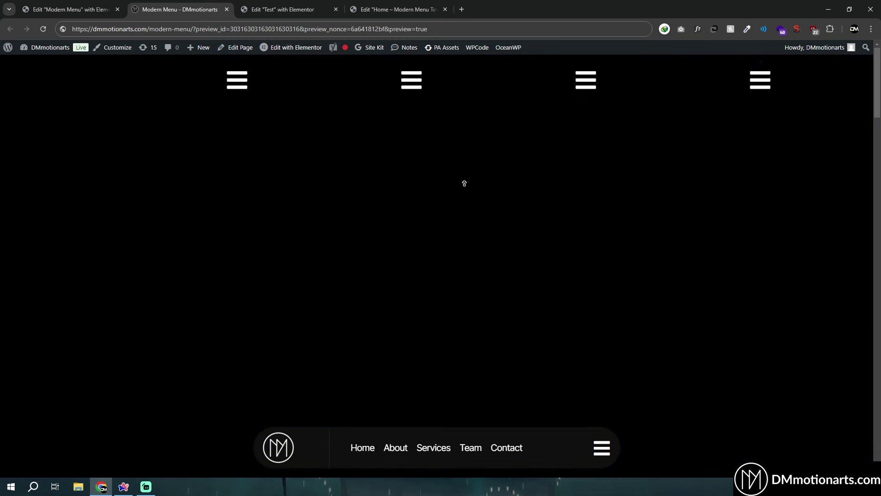
{"action": "left_click", "coordinate": [229, 86]}
{"action": "left_click", "coordinate": [412, 81]}
{"action": "scroll", "coordinate": [714, 299], "scroll_direction": "down", "scroll_amount": 7}
{"action": "left_click", "coordinate": [848, 197]}
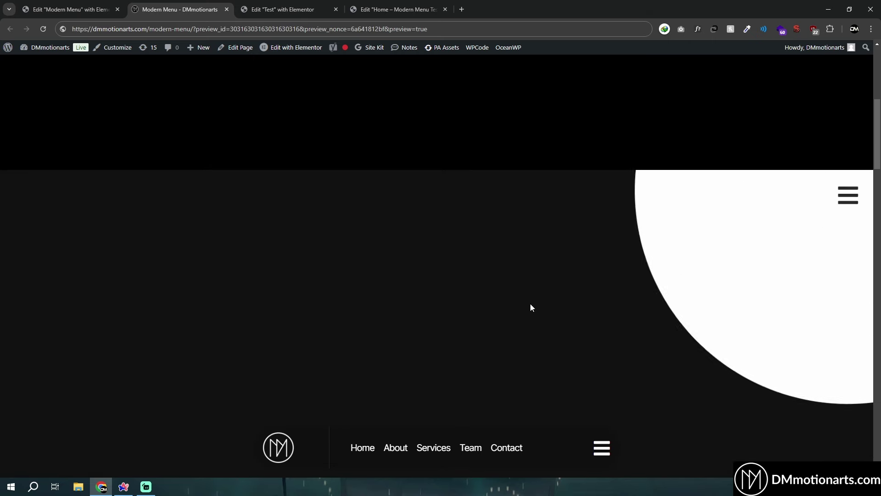
{"action": "scroll", "coordinate": [530, 304], "scroll_direction": "down", "scroll_amount": 2}
{"action": "scroll", "coordinate": [530, 303], "scroll_direction": "down", "scroll_amount": 5}
{"action": "left_click", "coordinate": [848, 153]}
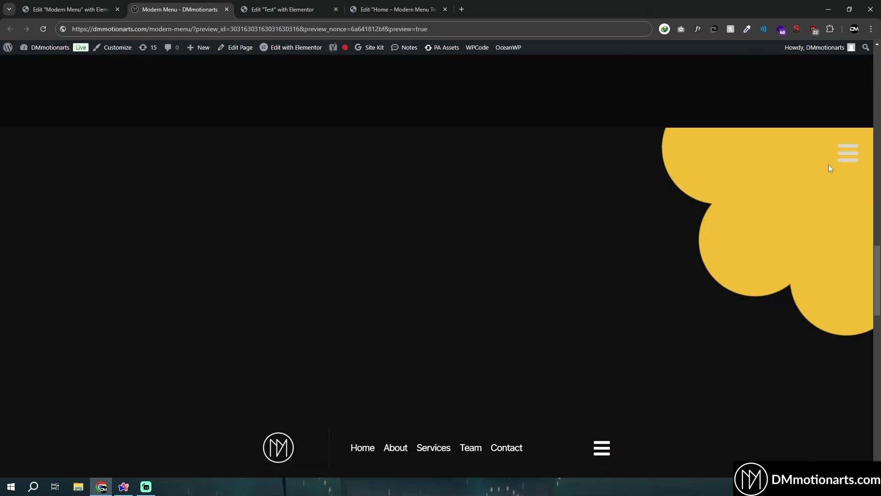
{"action": "scroll", "coordinate": [642, 347], "scroll_direction": "down", "scroll_amount": 10}
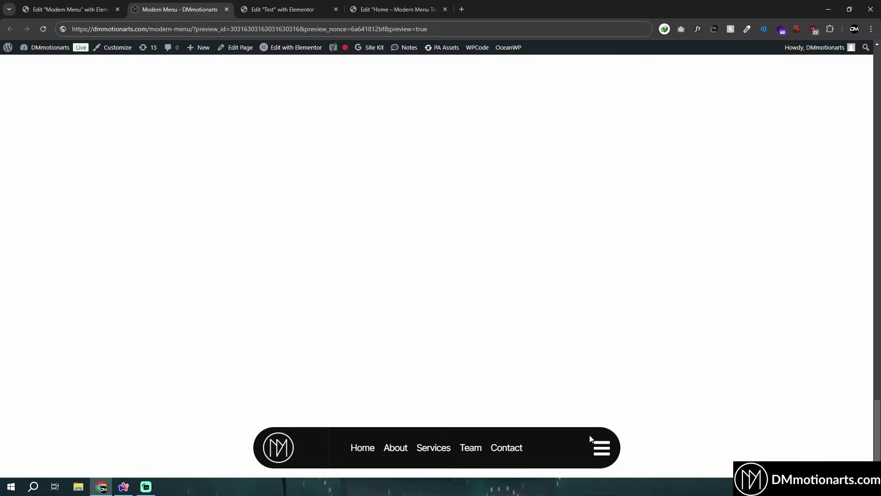
Examine the floating pill menu and the yellow menu on the preview page, checking the content shown for Services and Portfolio.
{"action": "scroll", "coordinate": [438, 368], "scroll_direction": "up", "scroll_amount": 7}
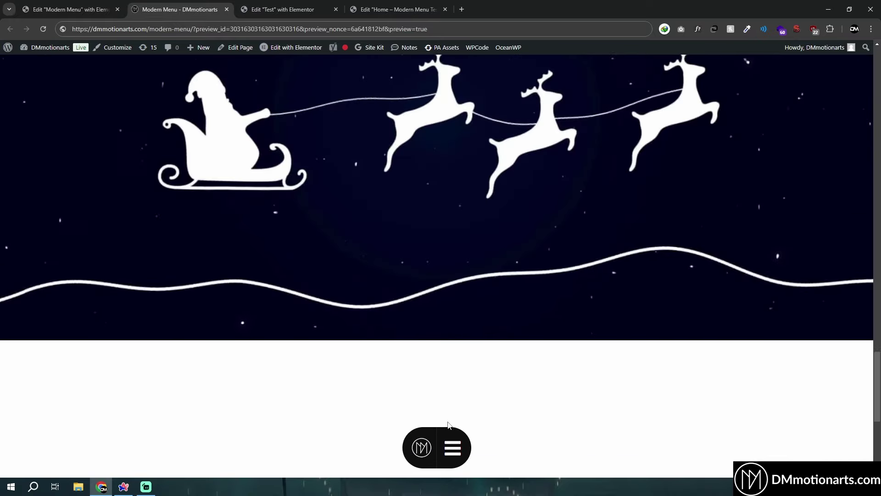
{"action": "left_click", "coordinate": [457, 452]}
{"action": "scroll", "coordinate": [265, 144], "scroll_direction": "up", "scroll_amount": 8}
{"action": "scroll", "coordinate": [346, 317], "scroll_direction": "down", "scroll_amount": 8}
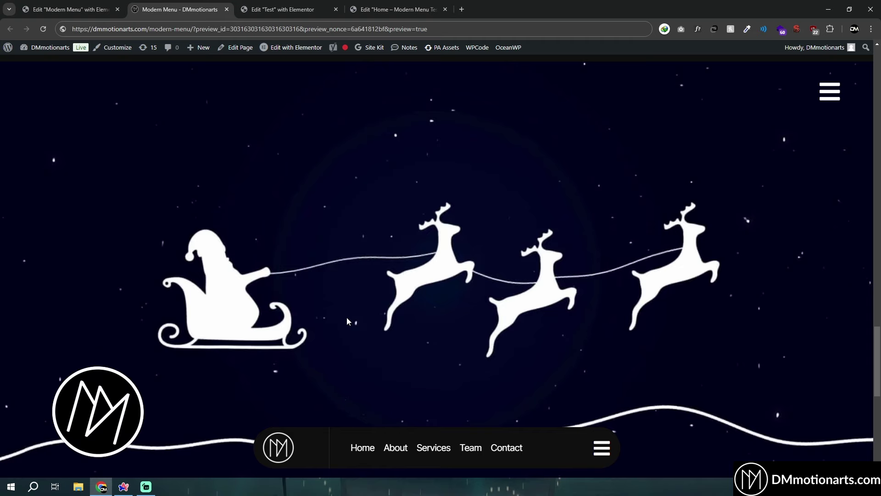
{"action": "left_click", "coordinate": [827, 96]}
{"action": "mouse_move", "coordinate": [196, 181]}
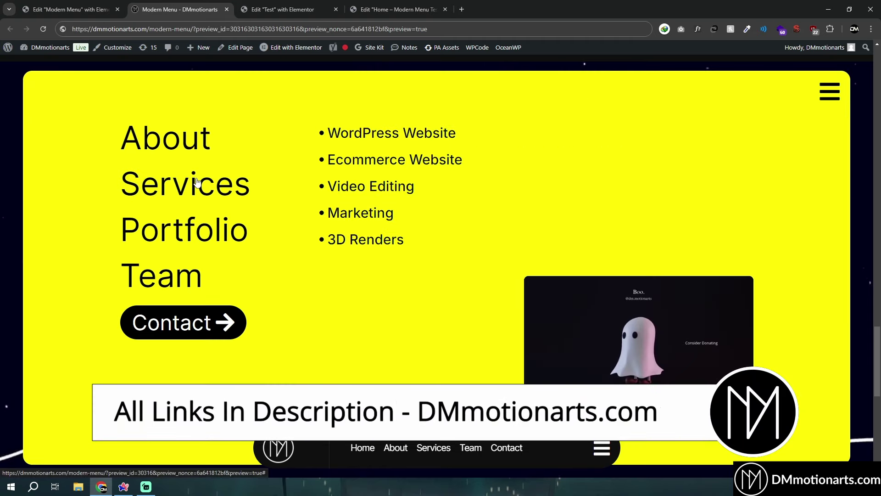
{"action": "mouse_move", "coordinate": [193, 244]}
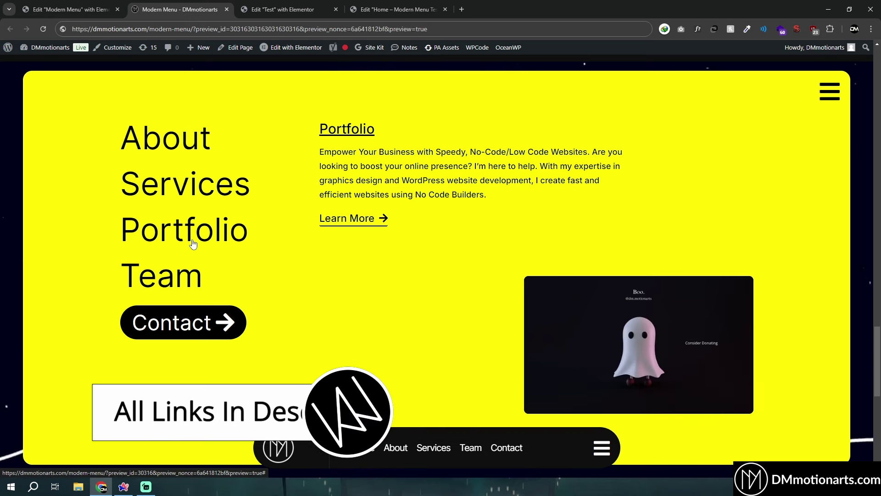
Look over the blank Test page and the Home – Modern Menu page in their Elementor editors.
{"action": "left_click", "coordinate": [283, 9]}
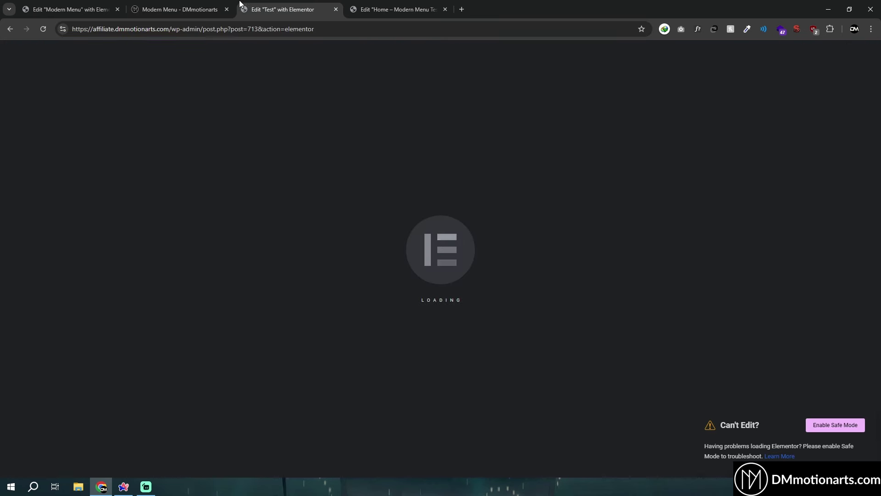
{"action": "left_click", "coordinate": [363, 5]}
{"action": "left_click", "coordinate": [301, 7]}
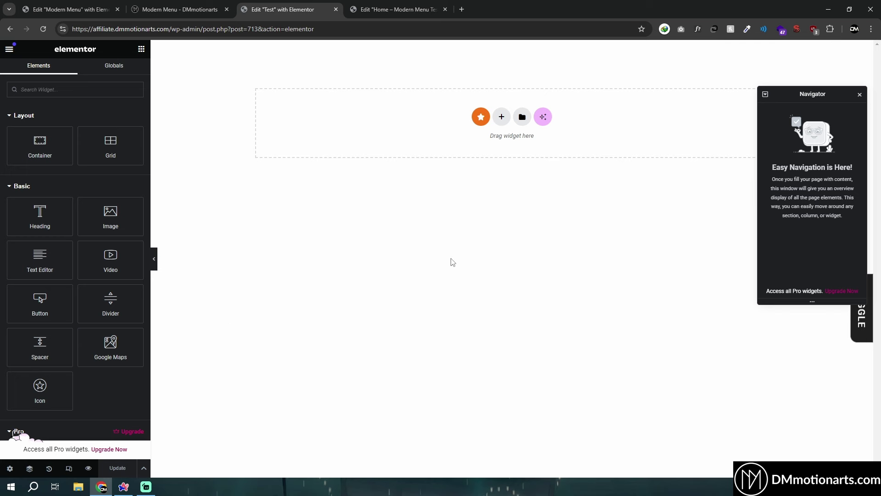
{"action": "left_click", "coordinate": [396, 9]}
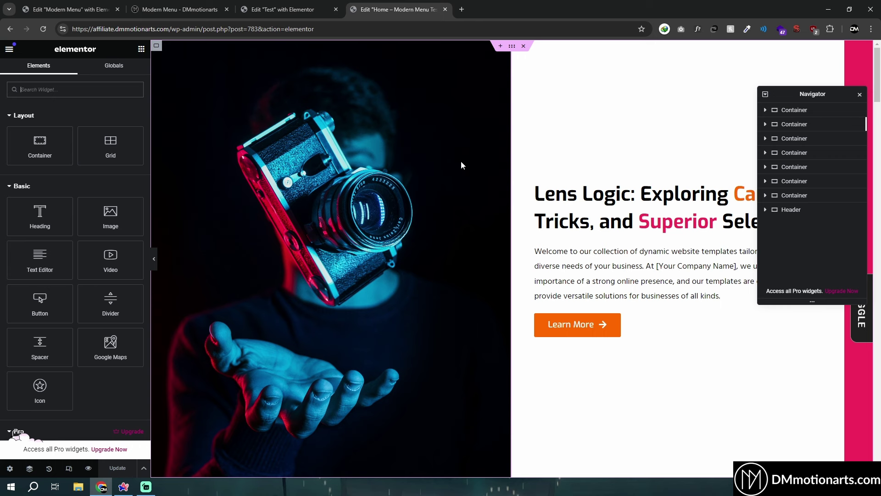
In the Test page editor, add a single-column flexbox container and nest a second container inside it.
{"action": "left_click", "coordinate": [289, 10]}
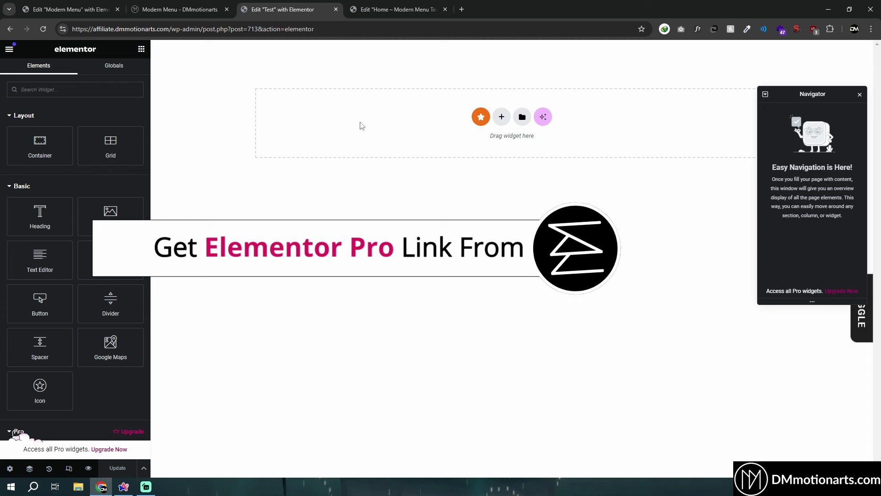
{"action": "left_click", "coordinate": [501, 118]}
{"action": "left_click", "coordinate": [406, 143]}
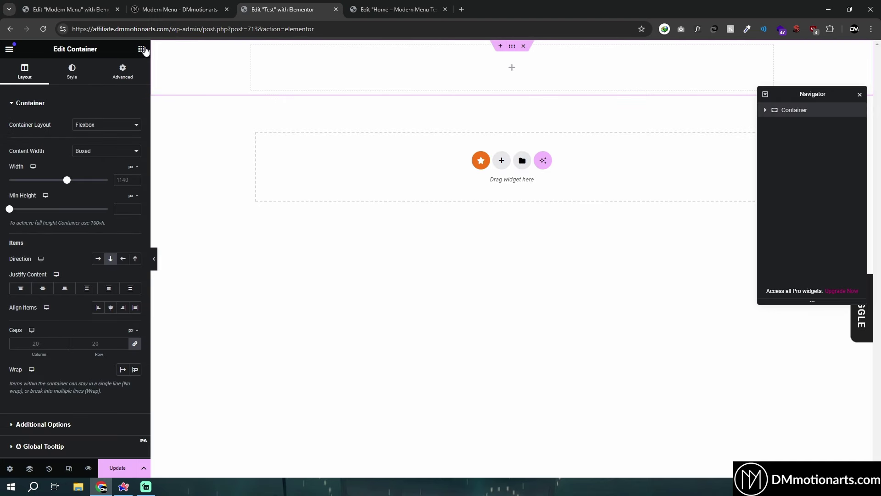
{"action": "left_click", "coordinate": [141, 49]}
{"action": "left_click", "coordinate": [37, 138]}
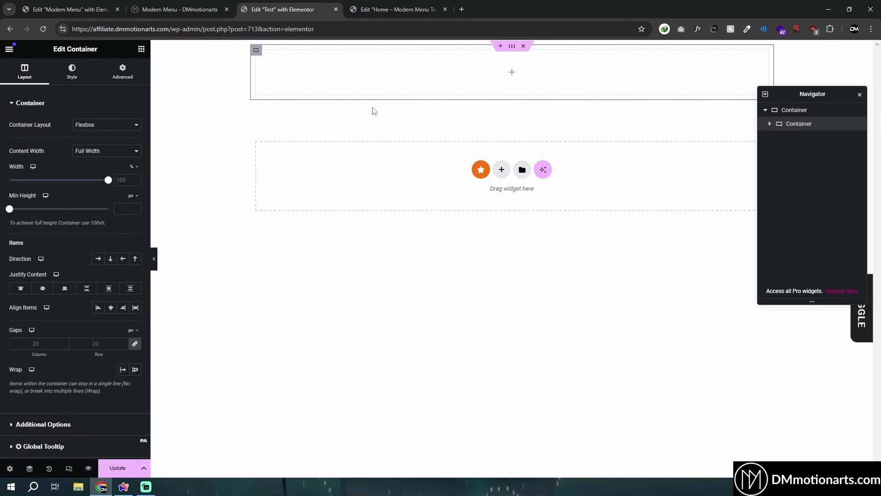
Check the yellow menu in the Modern Menu preview, including its two-part layout and the About item's content.
{"action": "left_click", "coordinate": [180, 10]}
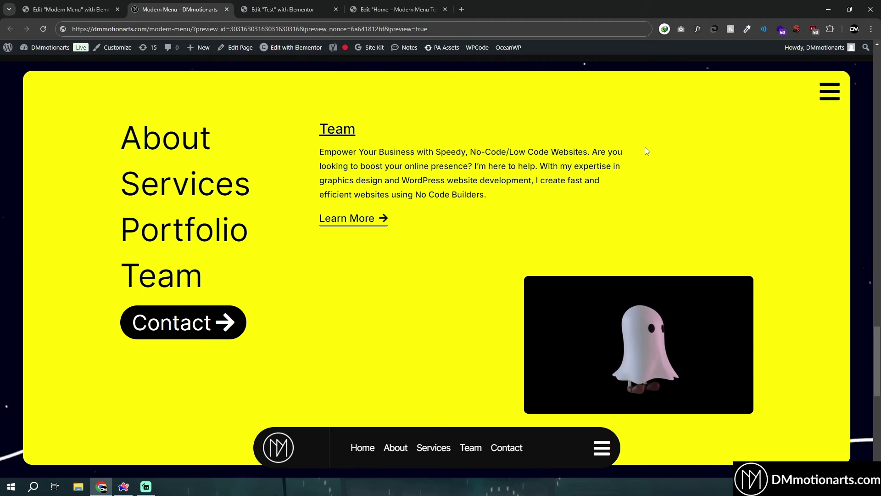
{"action": "mouse_move", "coordinate": [209, 141]}
{"action": "left_click", "coordinate": [283, 9]}
{"action": "left_click", "coordinate": [180, 9]}
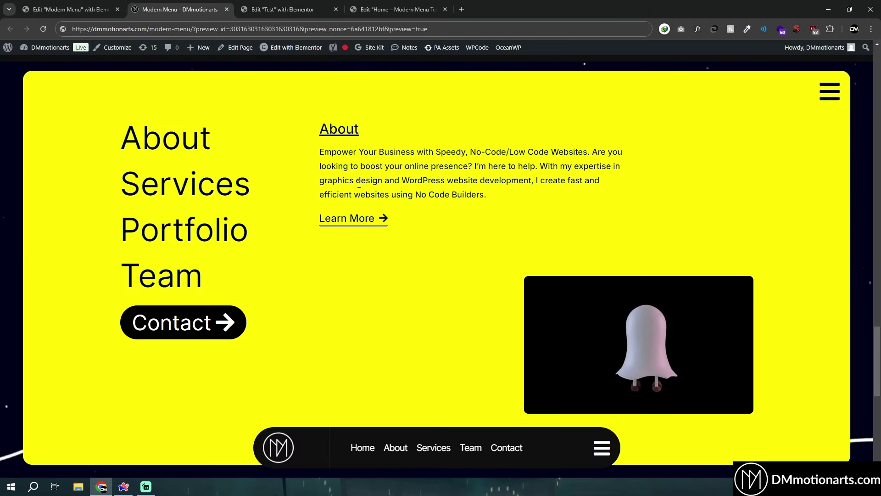
{"action": "left_click", "coordinate": [325, 9]}
{"action": "left_click", "coordinate": [209, 7]}
Back on the Test page, set the nested container's direction to row and add another container inside it.
{"action": "key", "text": "ctrl+Tab"}
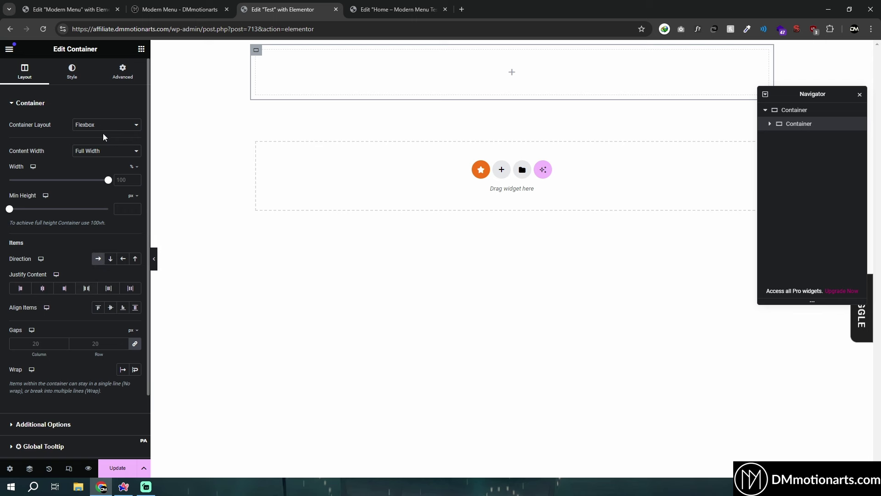
{"action": "left_click", "coordinate": [142, 49]}
{"action": "left_click", "coordinate": [38, 148]}
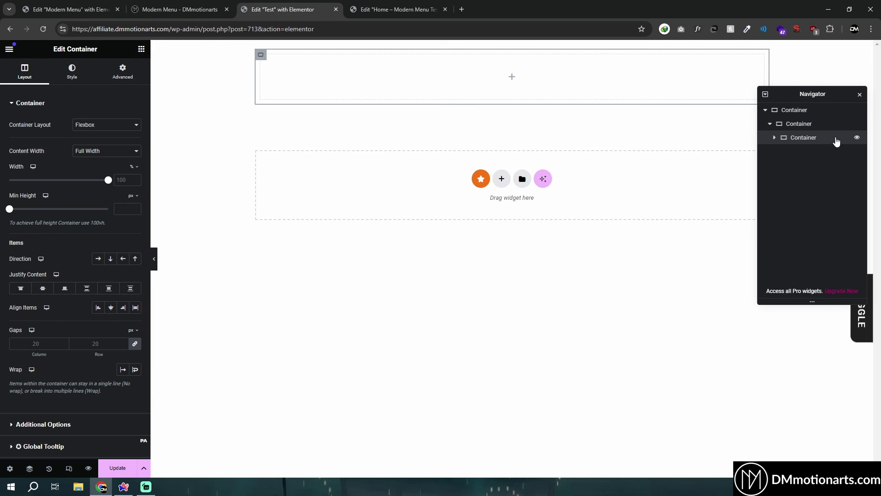
Rename the middle-level container as Main Menu and the innermost container as Left.
{"action": "left_click", "coordinate": [807, 127]}
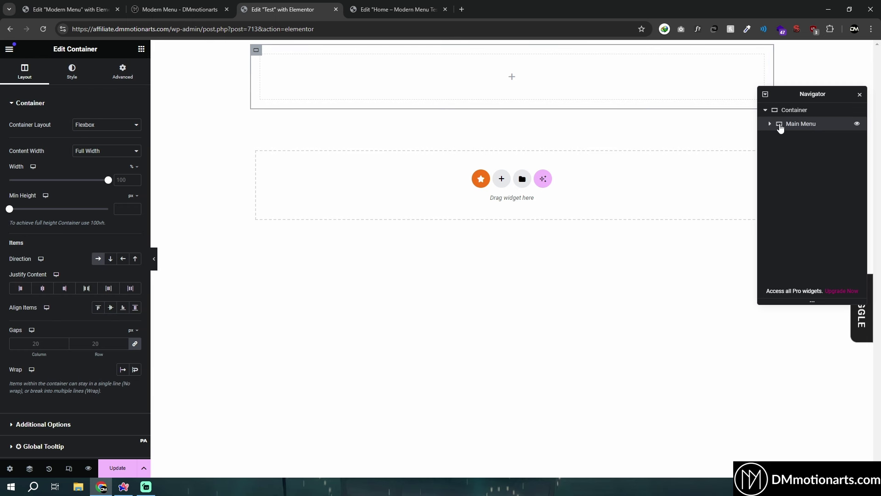
{"action": "double_click", "coordinate": [799, 140]}
{"action": "type", "text": "Left"}
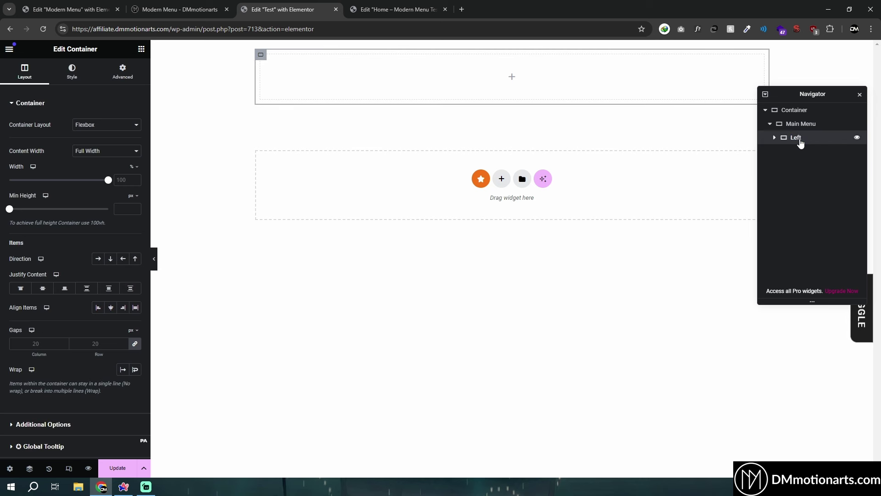
Duplicate the Left container and rename the copy as Right.
{"action": "right_click", "coordinate": [800, 142]}
{"action": "left_click", "coordinate": [797, 167]}
{"action": "double_click", "coordinate": [796, 153]}
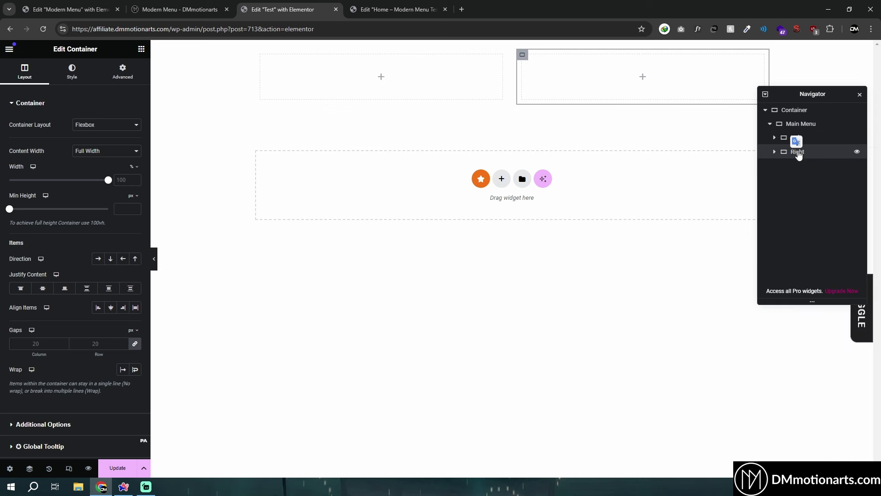
Set the Main Menu container's minimum height to 95 vh and the outer container's boxed width to 1451 px.
{"action": "left_click", "coordinate": [775, 125]}
{"action": "left_click", "coordinate": [133, 195]}
{"action": "left_click", "coordinate": [131, 248]}
{"action": "left_click", "coordinate": [122, 209]}
{"action": "type", "text": "9"}
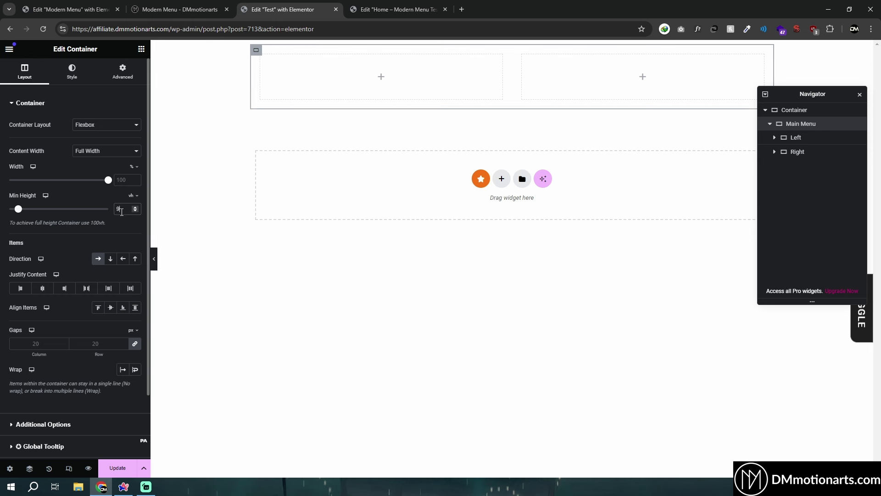
{"action": "type", "text": "5"}
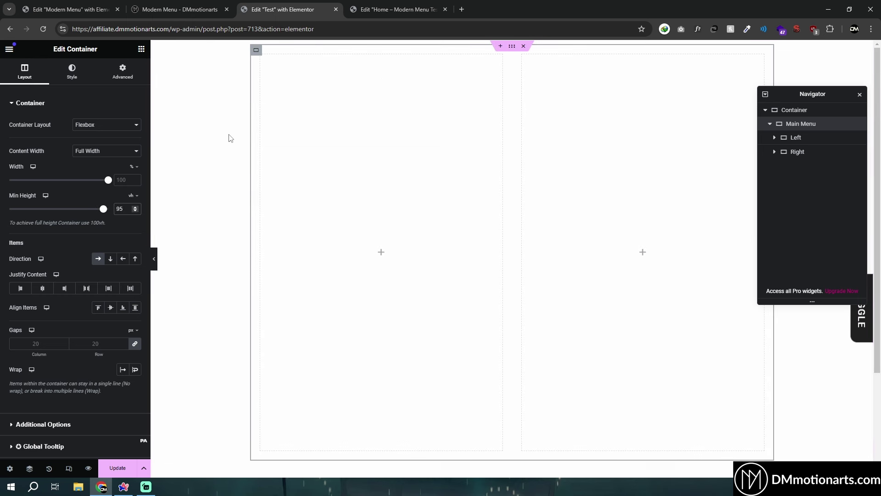
{"action": "left_click", "coordinate": [786, 111]}
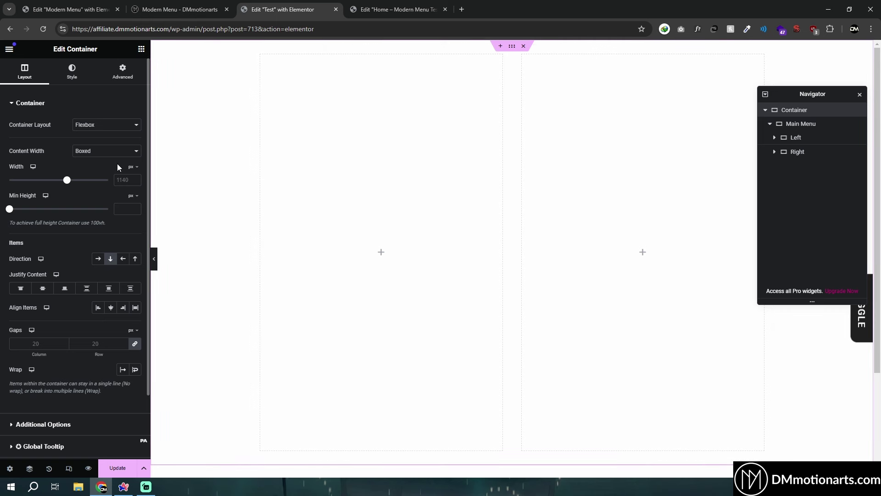
{"action": "left_click", "coordinate": [94, 179]}
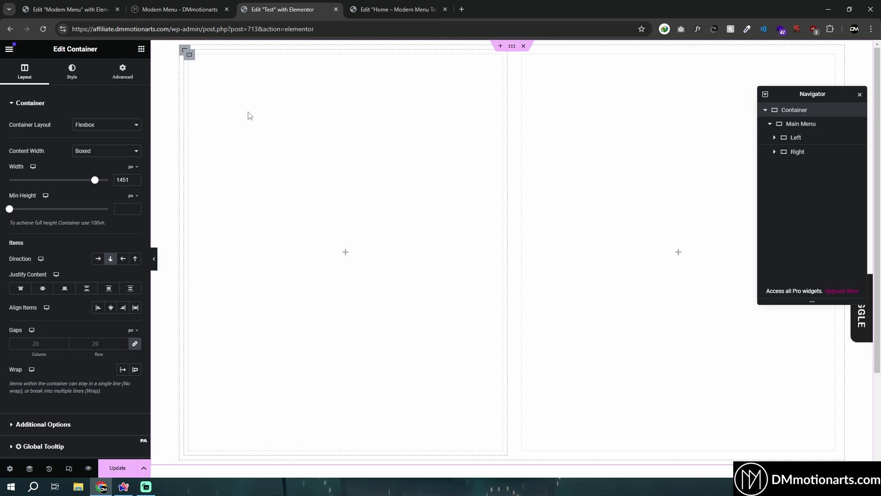
Give the Main Menu container a solid bright yellow background and round its corners with a border radius.
{"action": "left_click", "coordinate": [798, 124]}
{"action": "left_click", "coordinate": [133, 77]}
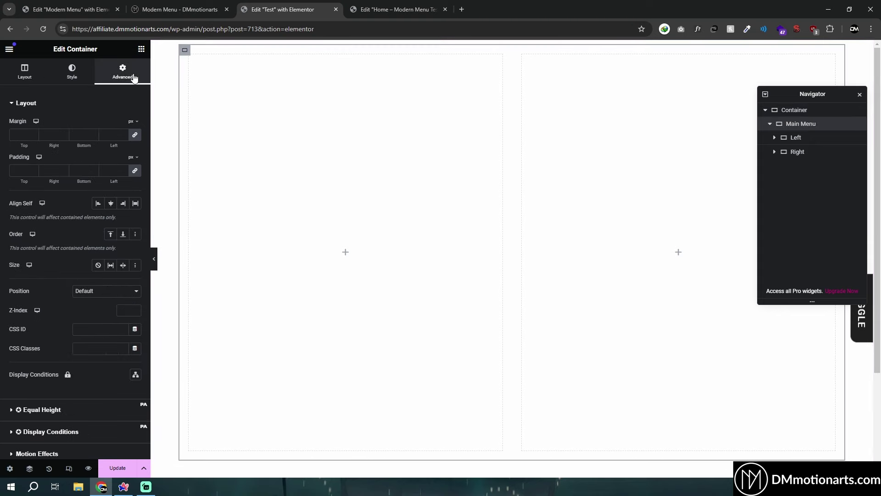
{"action": "left_click", "coordinate": [71, 72]}
{"action": "left_click", "coordinate": [136, 163]}
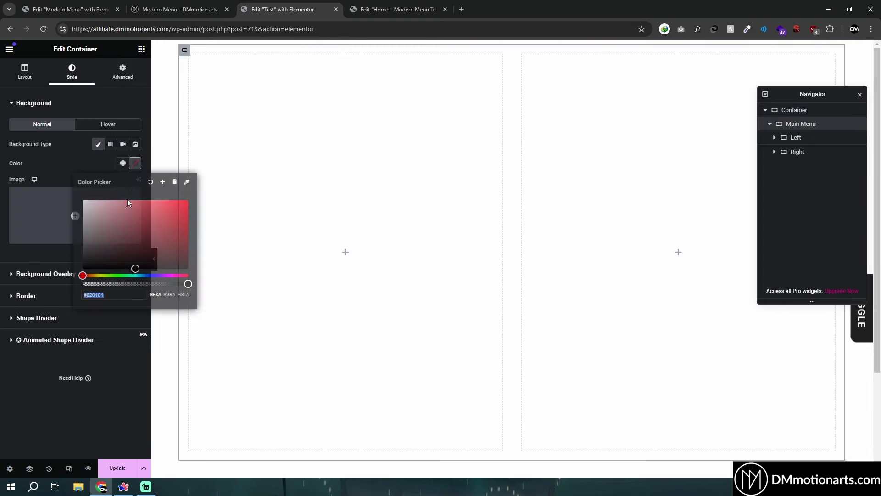
{"action": "left_click_drag", "start_coordinate": [83, 275], "coordinate": [98, 275]}
{"action": "left_click_drag", "start_coordinate": [136, 221], "coordinate": [187, 197]}
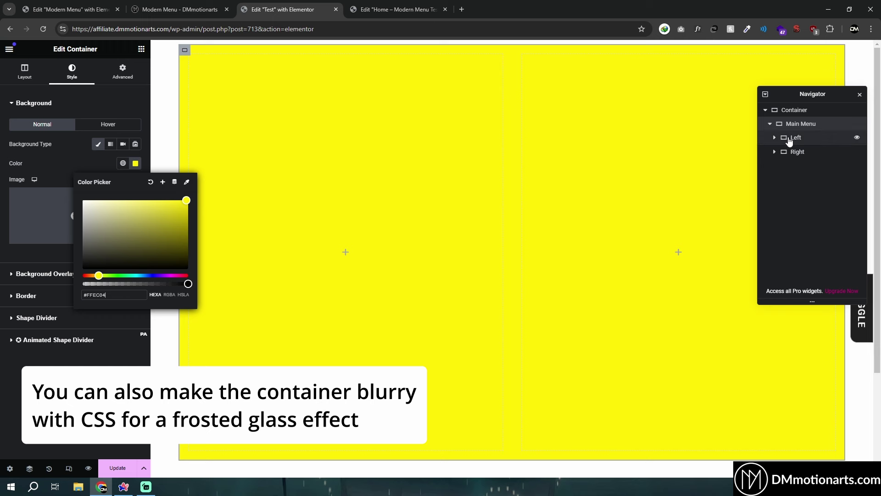
{"action": "left_click", "coordinate": [46, 295]}
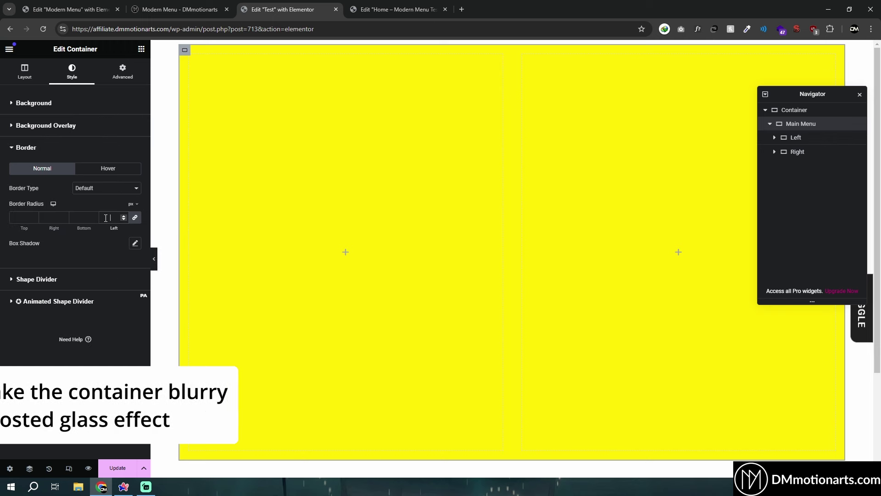
Set the Left container's width to 35% and the Right container's width to 65%.
{"action": "left_click", "coordinate": [795, 137]}
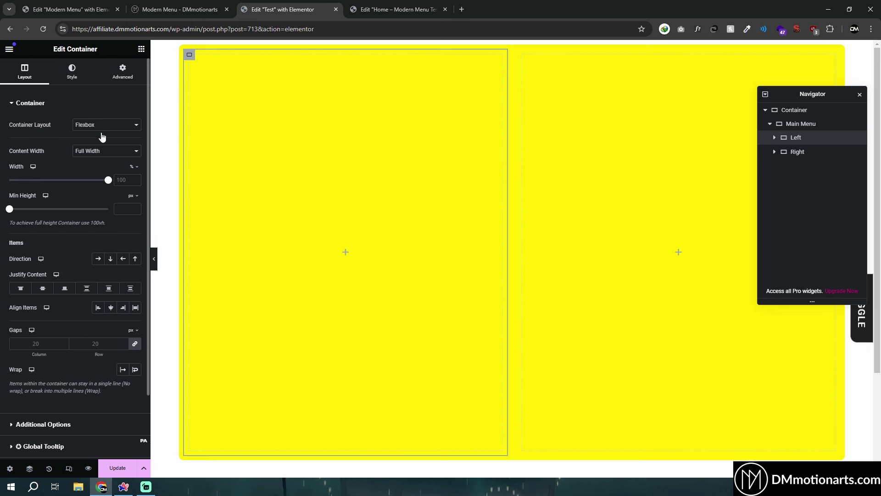
{"action": "type", "text": "30"}
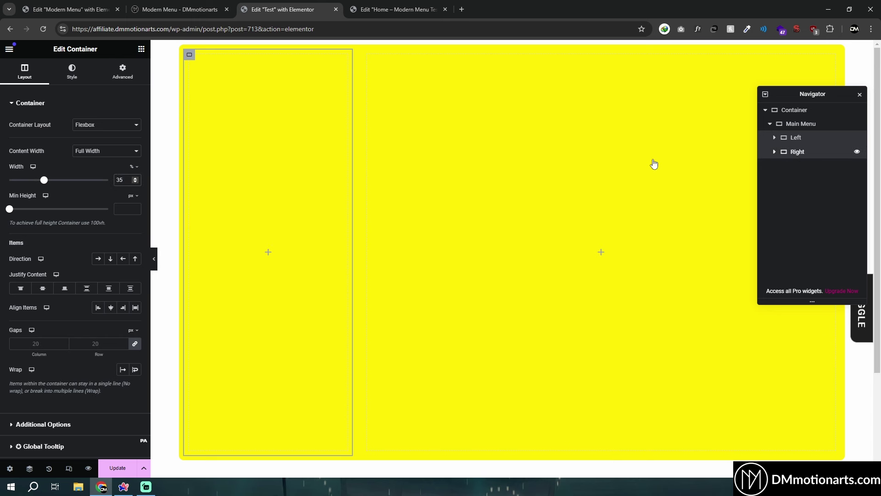
{"action": "left_click", "coordinate": [762, 153]}
{"action": "type", "text": "65"}
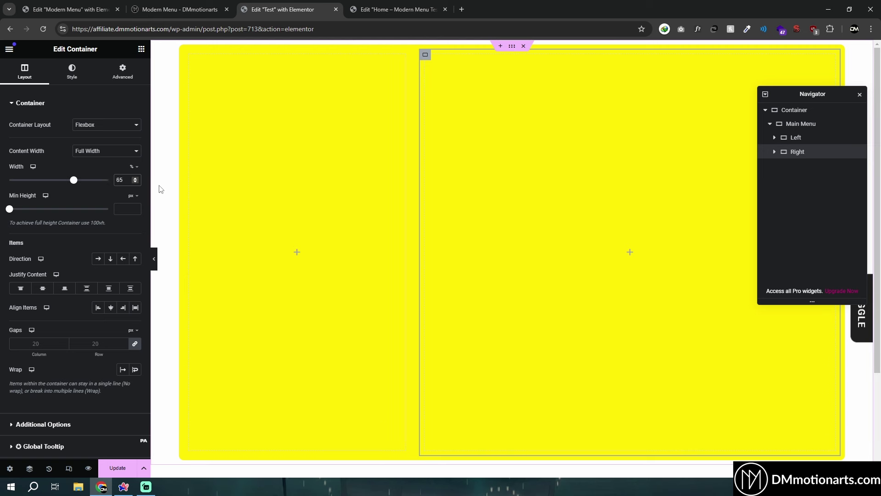
{"action": "left_click", "coordinate": [786, 138]}
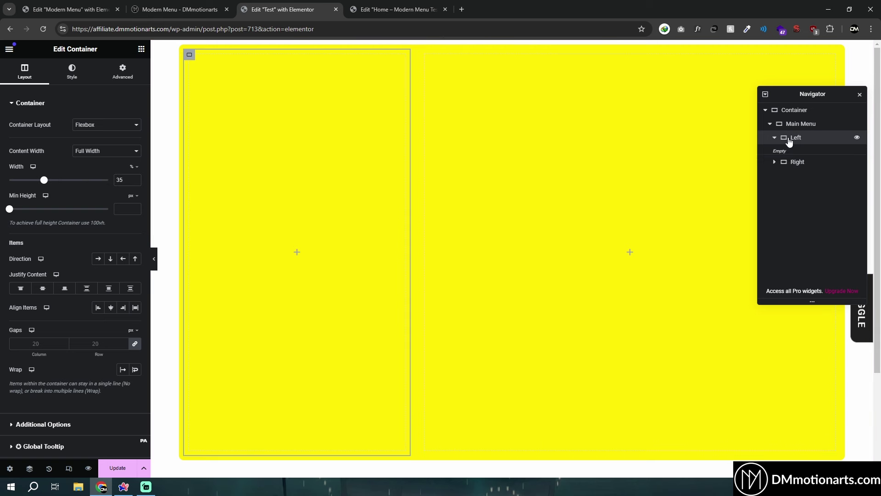
Add a Heading widget to the Left container with the title Home.
{"action": "left_click", "coordinate": [143, 49]}
{"action": "left_click", "coordinate": [39, 214]}
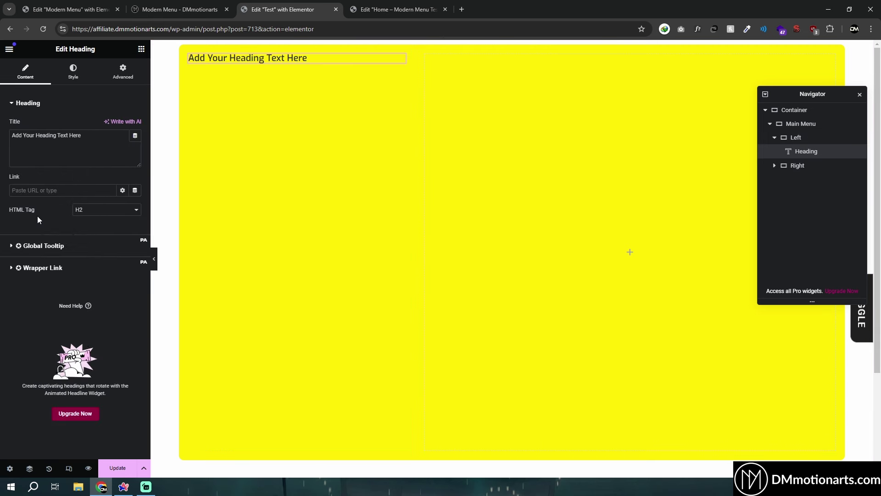
{"action": "type", "text": "Ho"}
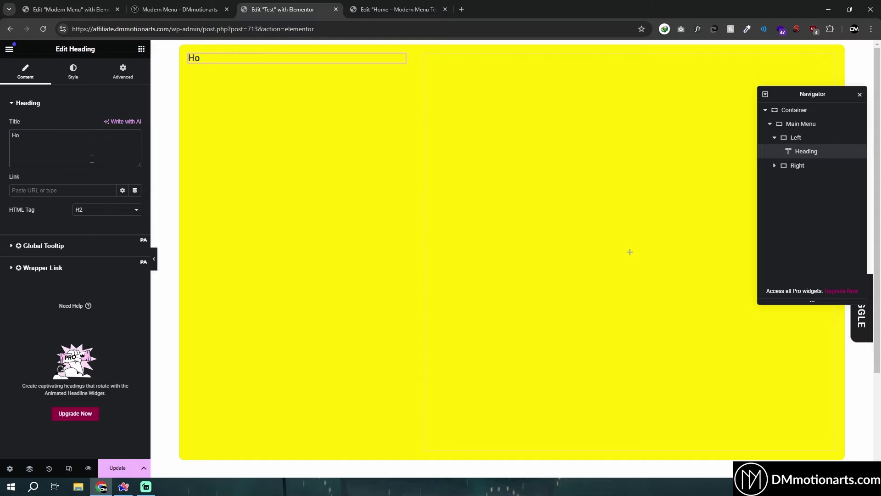
Sample the yellow from the reference Modern Menu preview page and apply it to the Main Menu container's background.
{"action": "left_click", "coordinate": [179, 10]}
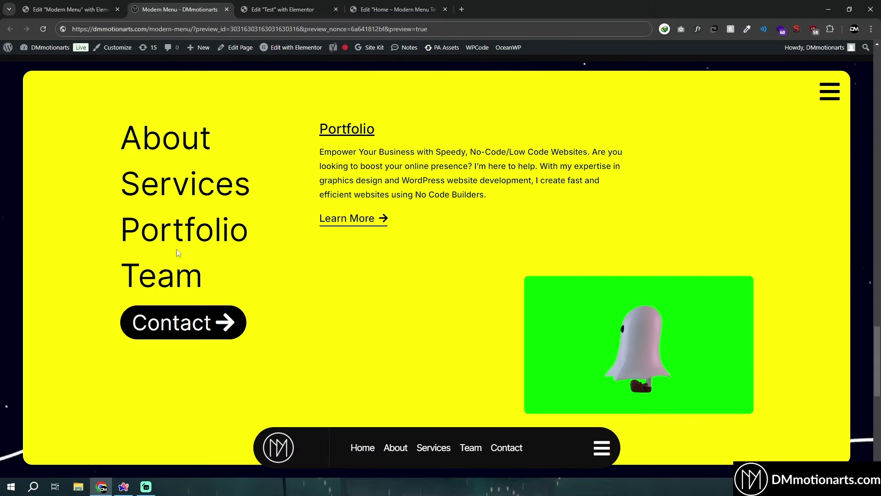
{"action": "left_click", "coordinate": [287, 5]}
{"action": "left_click", "coordinate": [179, 9]}
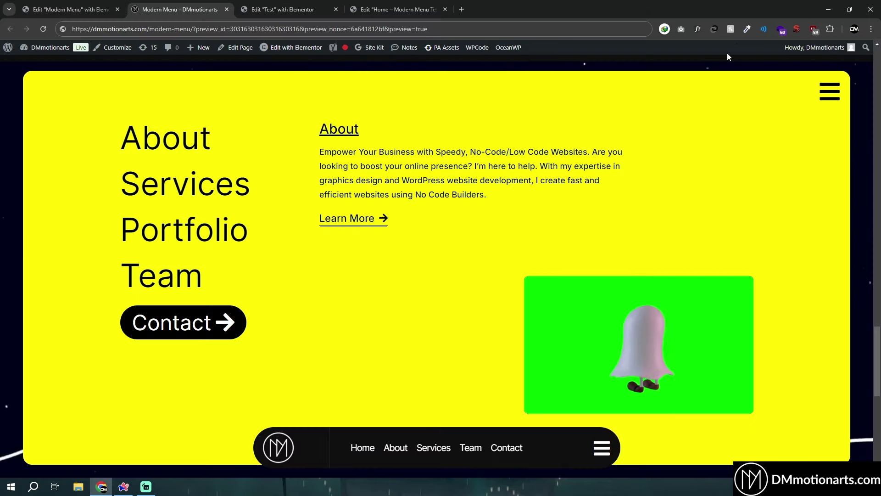
{"action": "left_click", "coordinate": [747, 29]}
{"action": "left_click", "coordinate": [287, 9]}
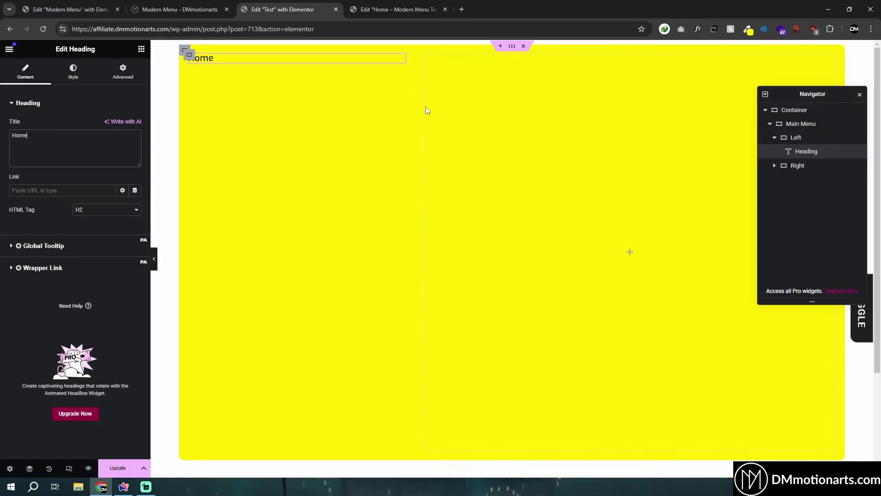
{"action": "left_click", "coordinate": [136, 163]}
{"action": "left_click", "coordinate": [212, 68]}
Set the Home heading's text color to #000000 and enlarge its font size to large menu lettering.
{"action": "left_click", "coordinate": [214, 57]}
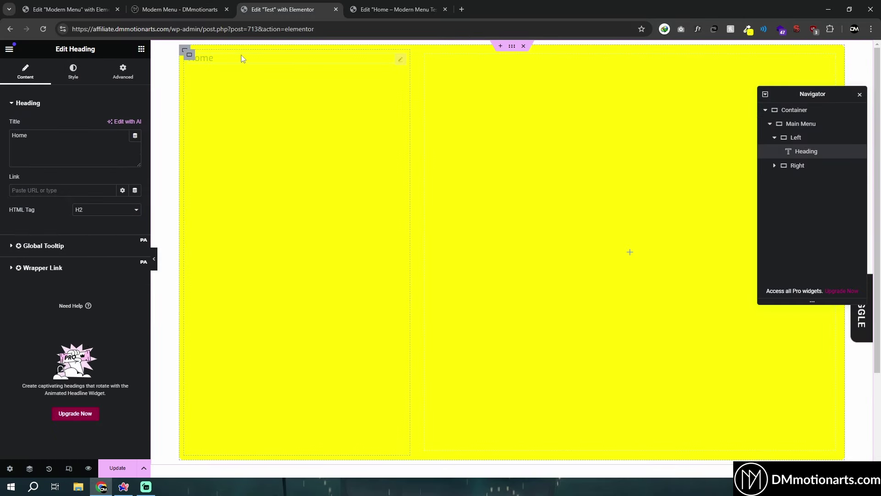
{"action": "left_click", "coordinate": [73, 72]}
{"action": "left_click", "coordinate": [135, 144]}
{"action": "left_click_drag", "start_coordinate": [115, 227], "coordinate": [51, 266]}
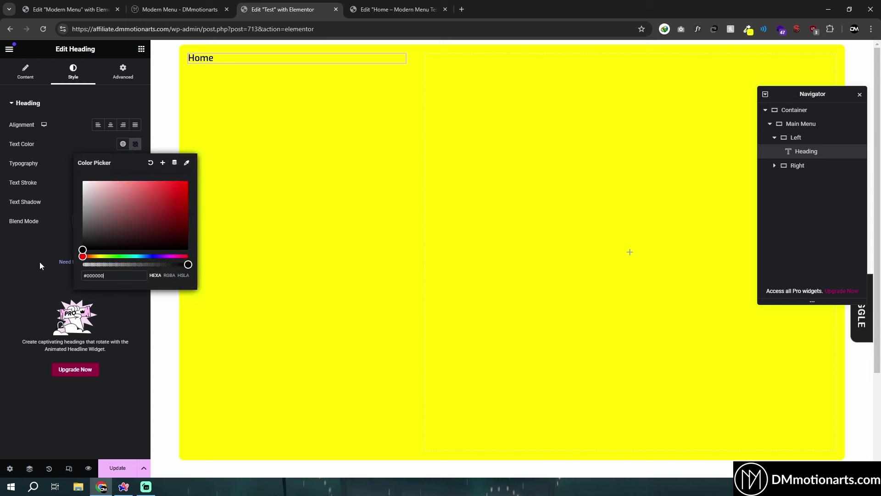
{"action": "left_click", "coordinate": [51, 266]}
{"action": "left_click", "coordinate": [136, 163]}
{"action": "left_click_drag", "start_coordinate": [17, 235], "coordinate": [48, 235]}
Set the Left container's padding to 150 px at the top and 50 px on the left, with a small right padding.
{"action": "left_click", "coordinate": [191, 57]}
{"action": "left_click", "coordinate": [123, 72]}
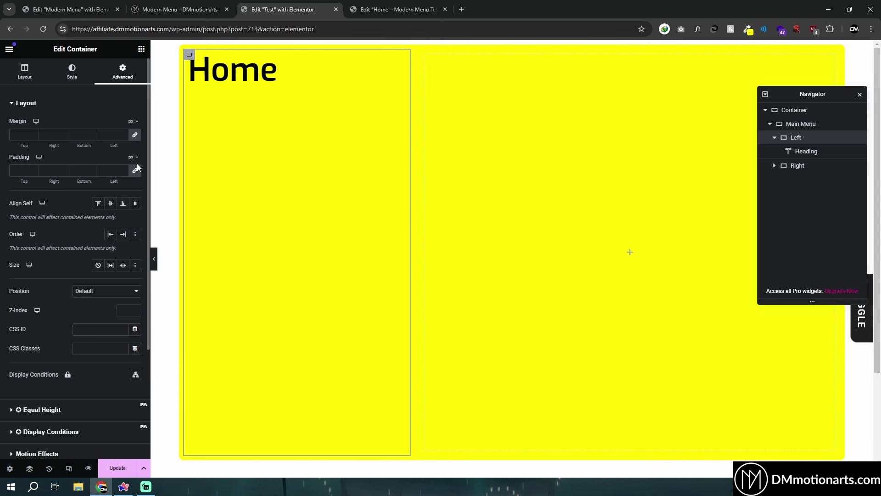
{"action": "left_click", "coordinate": [80, 170]}
{"action": "type", "text": "0"}
{"action": "left_click", "coordinate": [19, 170]}
{"action": "type", "text": "2"}
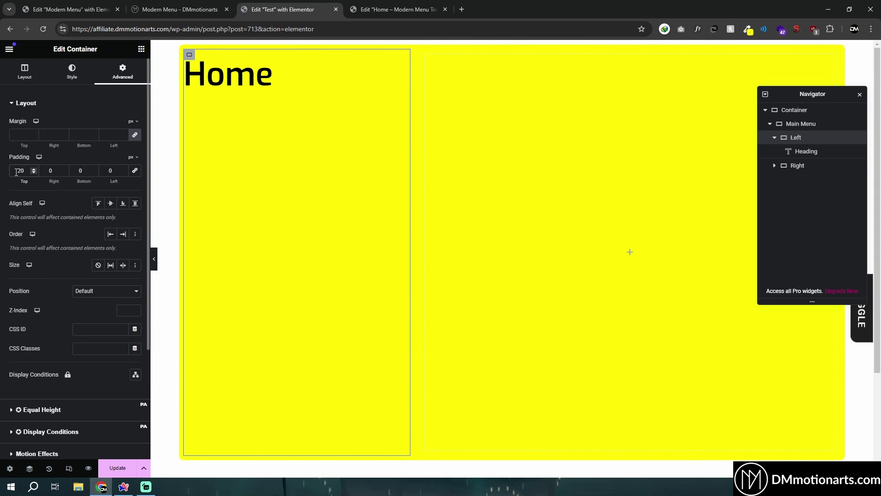
{"action": "type", "text": "150"}
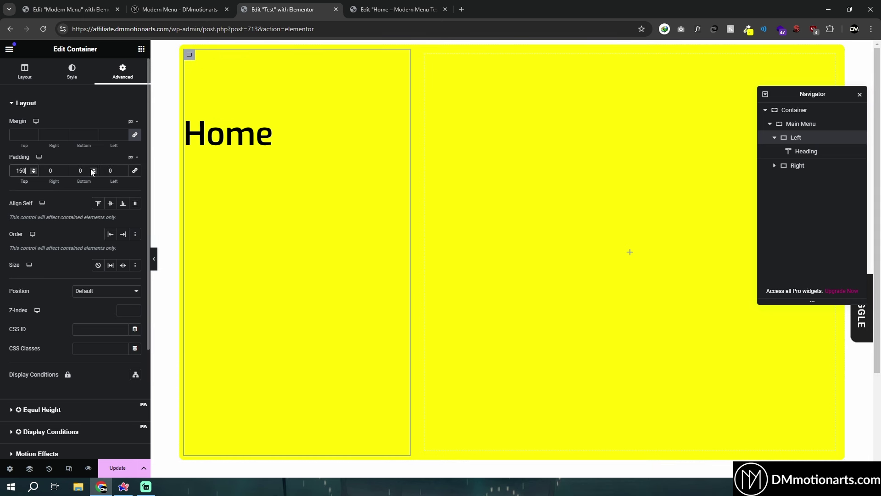
{"action": "type", "text": "5"}
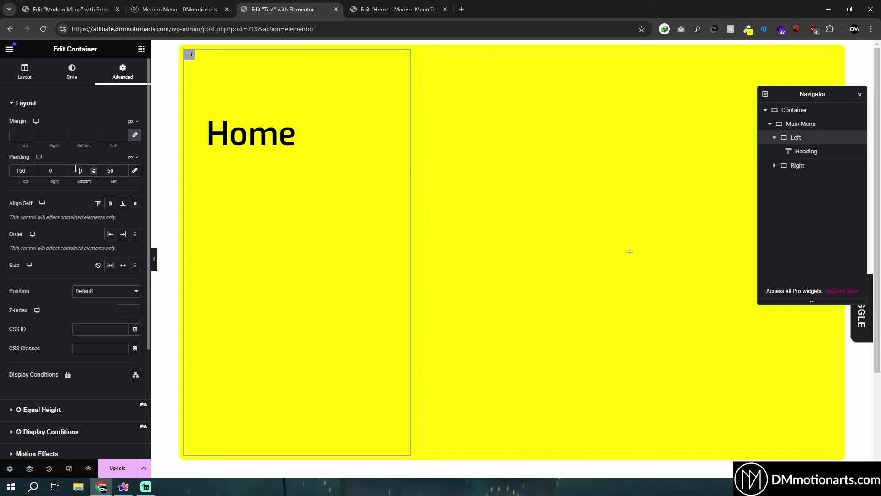
{"action": "type", "text": "2"}
Examine the CSS class of the About heading inside #3 Menu in the reference Modern Menu editor.
{"action": "right_click", "coordinate": [306, 142]}
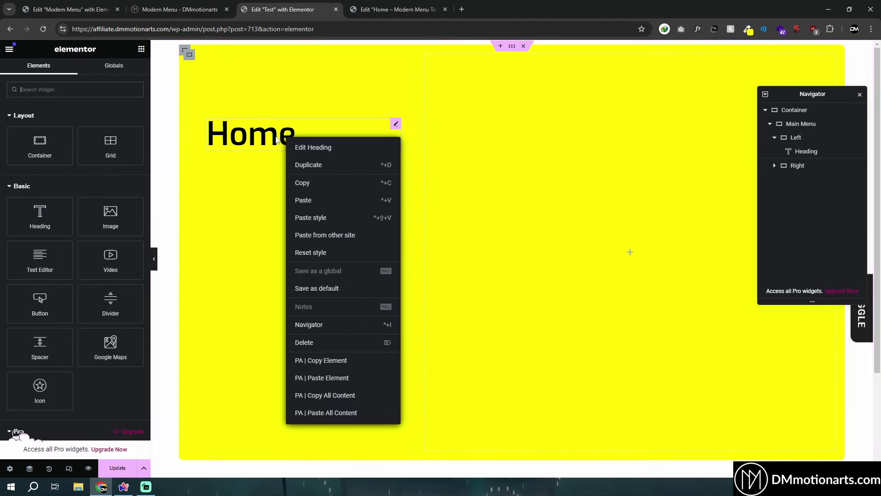
{"action": "left_click", "coordinate": [179, 9]}
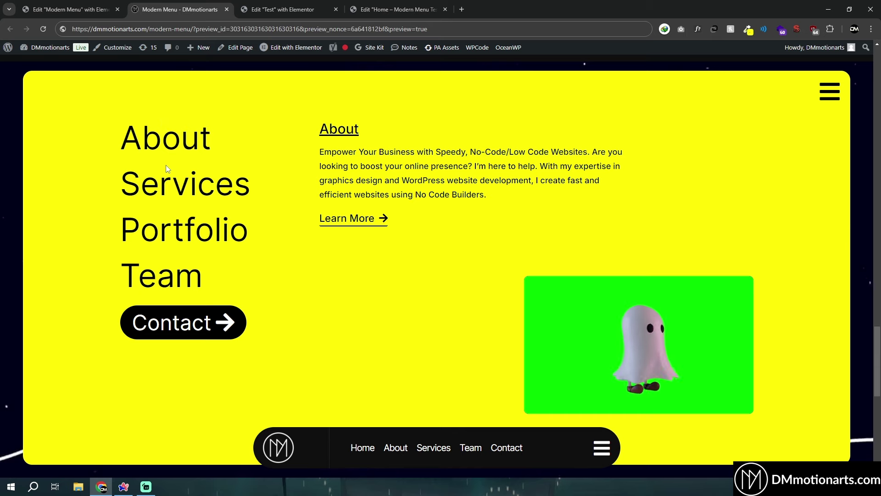
{"action": "left_click", "coordinate": [92, 9]}
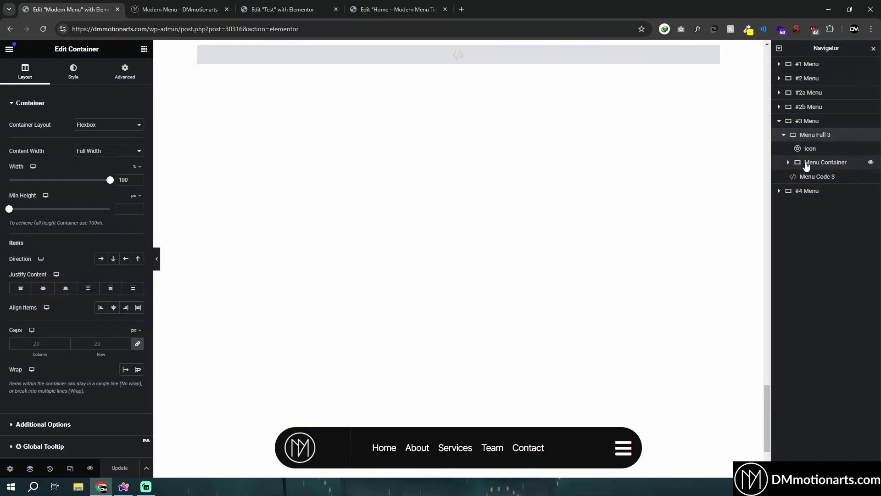
{"action": "scroll", "coordinate": [407, 358], "scroll_direction": "up", "scroll_amount": 10}
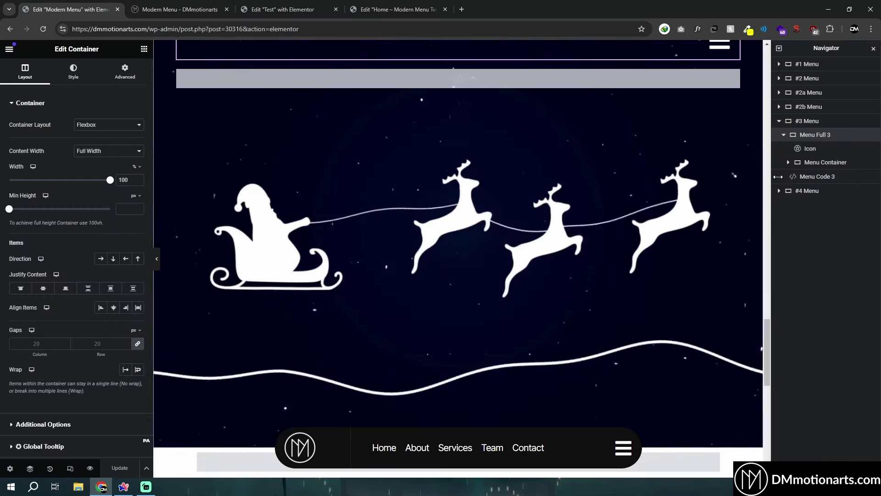
{"action": "scroll", "coordinate": [721, 90], "scroll_direction": "up", "scroll_amount": 1}
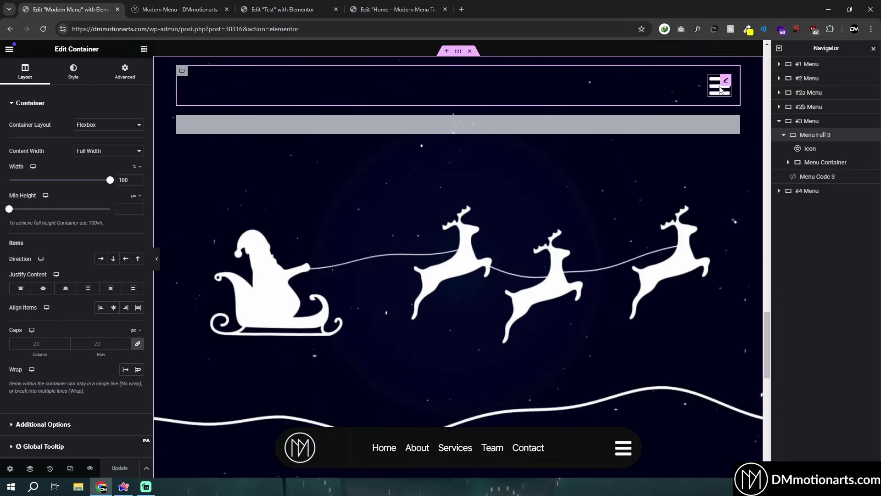
{"action": "left_click", "coordinate": [721, 89]}
{"action": "left_click", "coordinate": [275, 133]}
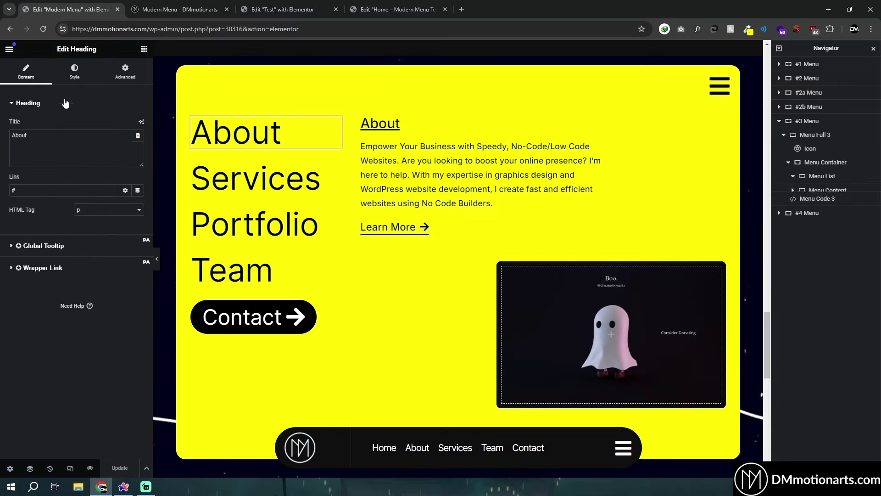
{"action": "left_click", "coordinate": [124, 72]}
{"action": "triple_click", "coordinate": [105, 368]}
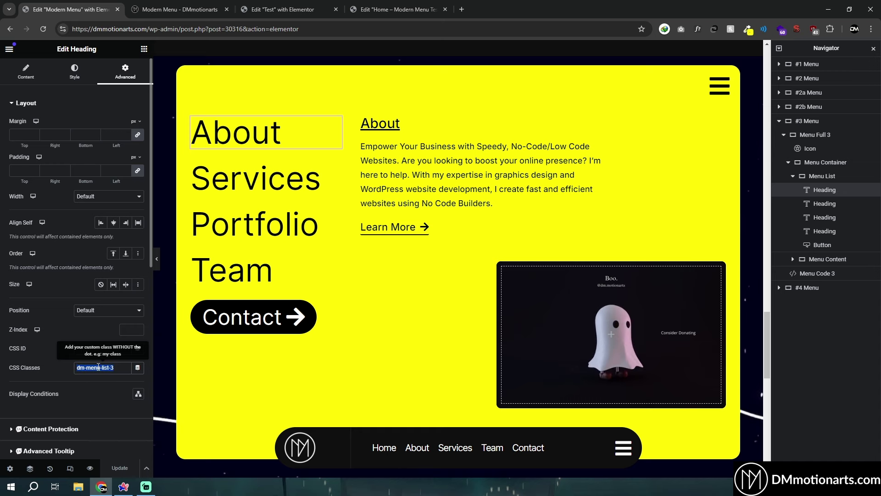
Return to the Test page and set the Home heading's HTML tag to p.
{"action": "left_click", "coordinate": [282, 9]}
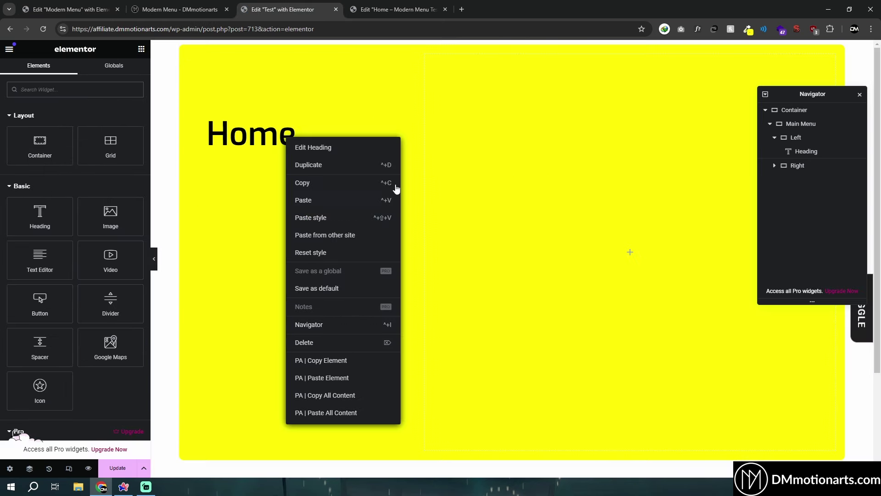
{"action": "left_click", "coordinate": [269, 138]}
{"action": "left_click", "coordinate": [90, 212]}
{"action": "left_click", "coordinate": [82, 311]}
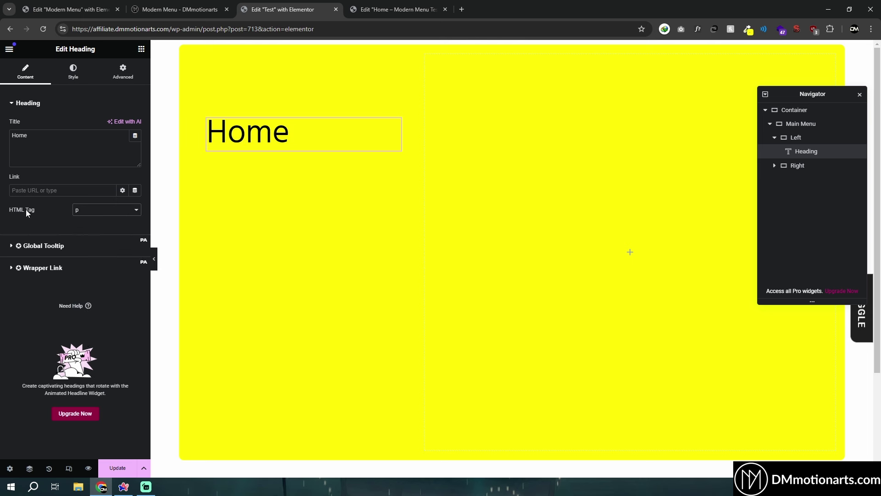
{"action": "left_click", "coordinate": [104, 212]}
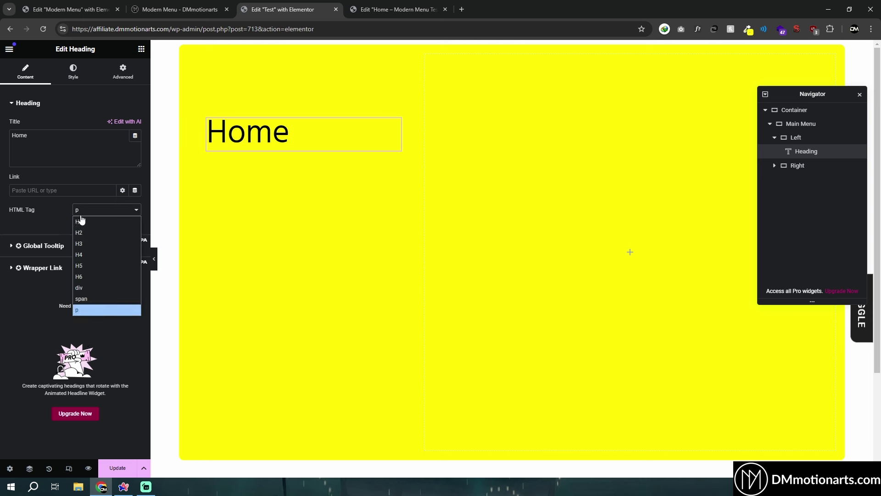
{"action": "left_click", "coordinate": [83, 310]}
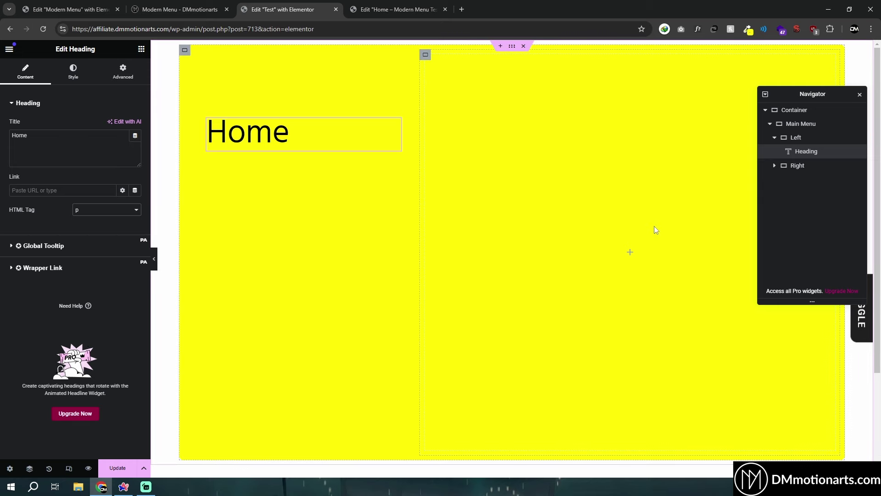
Examine the HTML tag choices, including nav, in the Main Menu container's additional options.
{"action": "left_click", "coordinate": [796, 125]}
{"action": "left_click", "coordinate": [120, 82]}
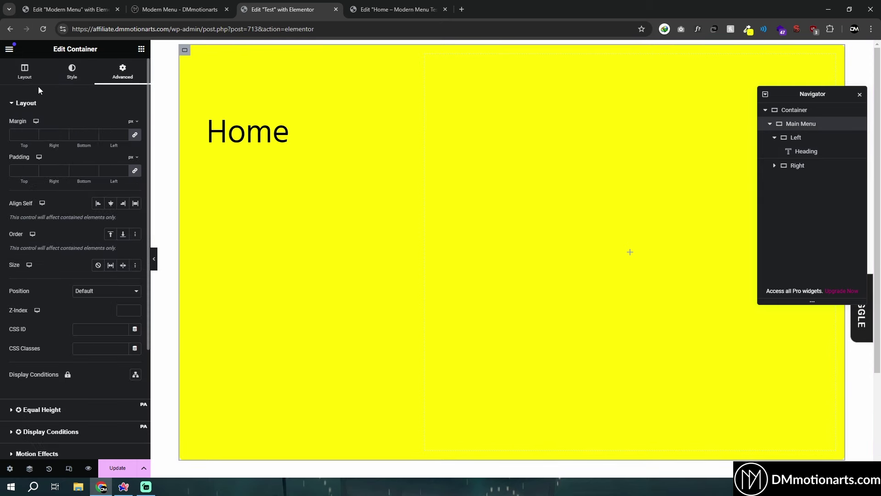
{"action": "left_click", "coordinate": [27, 75]}
{"action": "left_click", "coordinate": [18, 423]}
{"action": "left_click", "coordinate": [88, 146]}
{"action": "left_click", "coordinate": [85, 158]}
{"action": "left_click", "coordinate": [89, 166]}
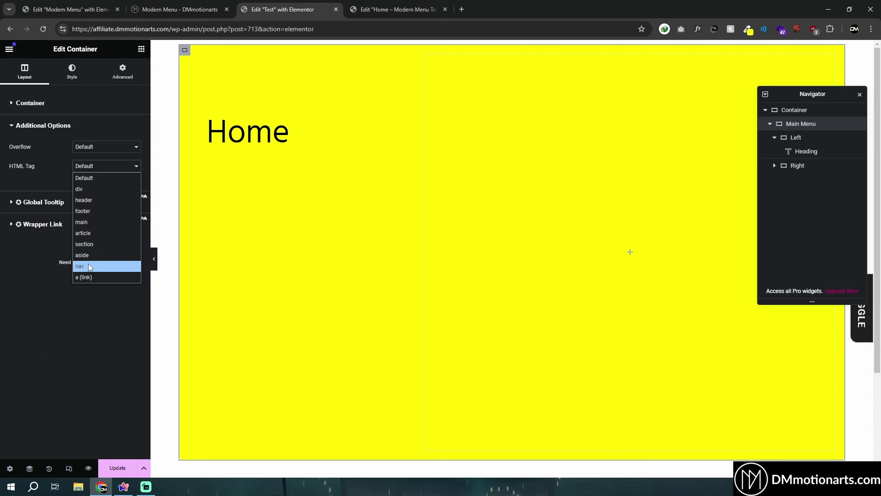
{"action": "key", "text": "Escape"}
Copy the Header container on the Home page and paste it into a new section above the first container.
{"action": "left_click", "coordinate": [397, 10]}
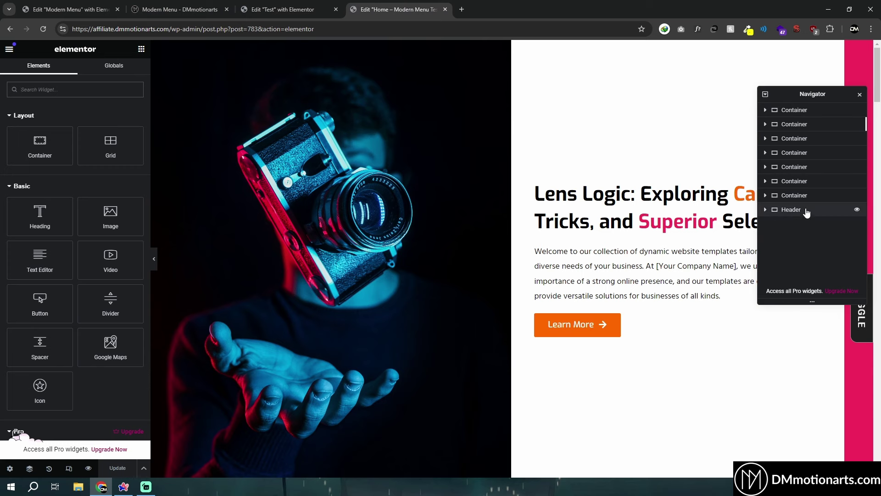
{"action": "right_click", "coordinate": [790, 212]}
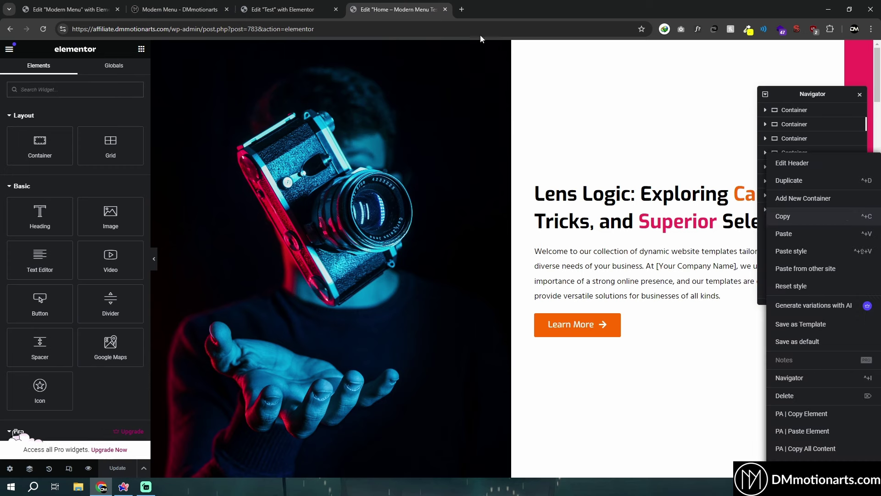
{"action": "left_click", "coordinate": [492, 50]}
{"action": "scroll", "coordinate": [458, 68], "scroll_direction": "up", "scroll_amount": 2}
{"action": "right_click", "coordinate": [401, 74]}
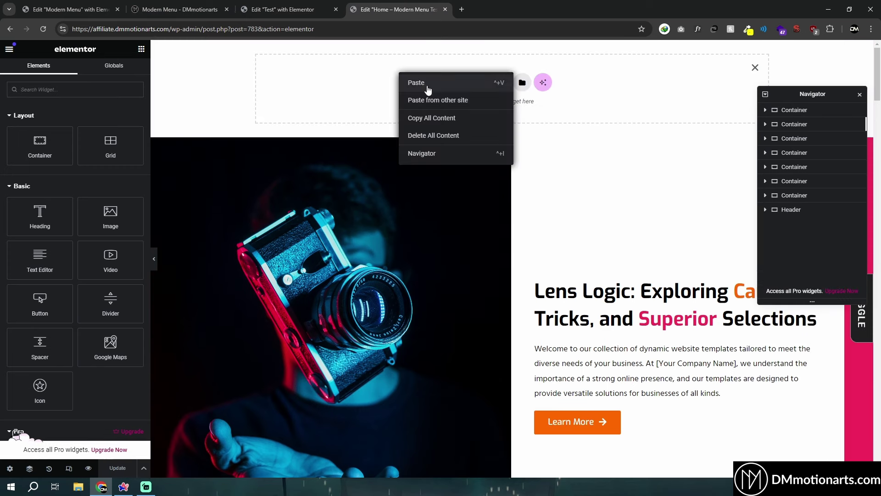
{"action": "left_click", "coordinate": [425, 83]}
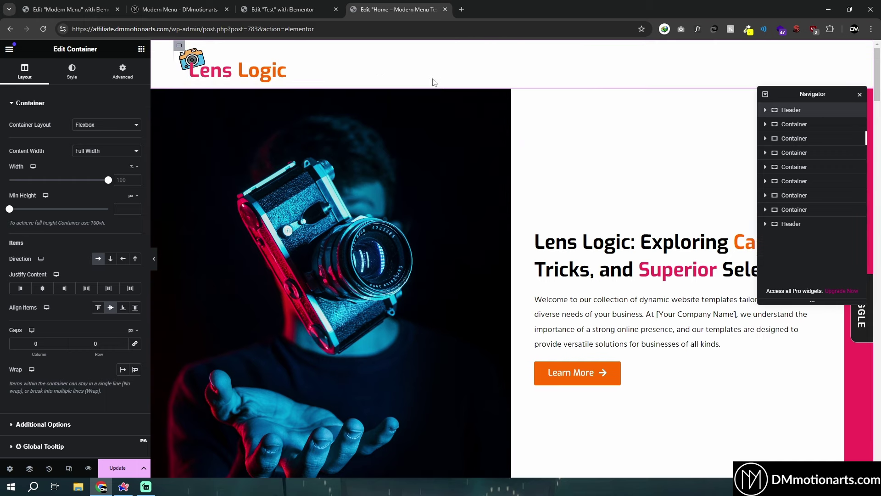
Examine the HTML tag choices in the additional options of the pasted Header container on the Home page.
{"action": "left_click", "coordinate": [281, 5]}
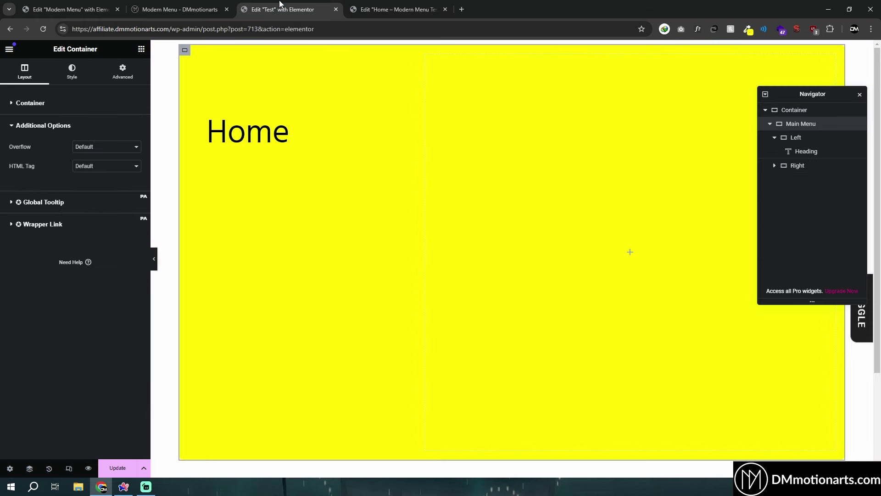
{"action": "left_click", "coordinate": [192, 5]}
{"action": "key", "text": "ctrl+4"}
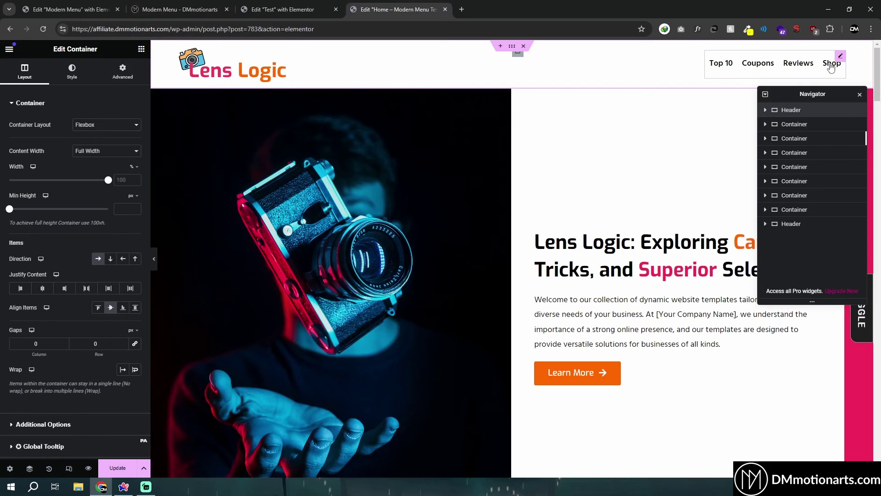
{"action": "left_click", "coordinate": [27, 423]}
{"action": "left_click", "coordinate": [106, 166]}
{"action": "left_click", "coordinate": [44, 125]}
{"action": "left_click", "coordinate": [95, 169]}
{"action": "left_click", "coordinate": [65, 126]}
{"action": "left_click", "coordinate": [98, 170]}
{"action": "left_click", "coordinate": [25, 284]}
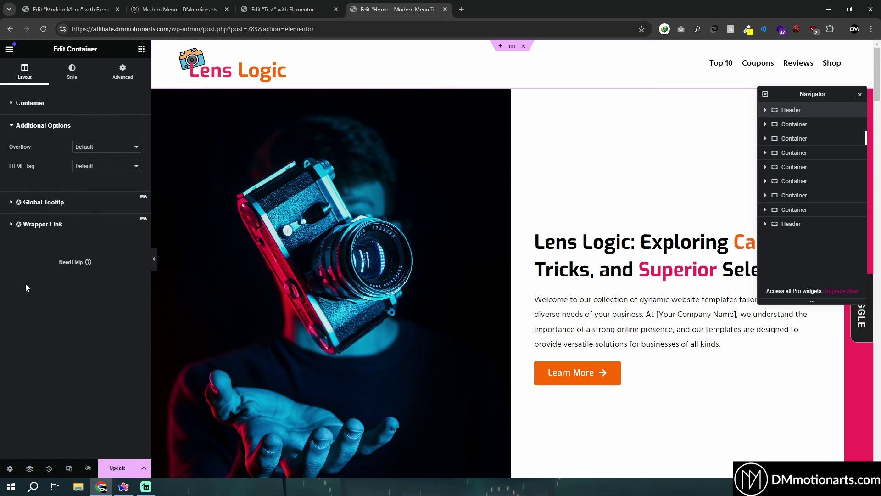
On the Test page, give the Home heading the CSS class dm-menu-list-3, copied from the Modern Menu page.
{"action": "left_click", "coordinate": [314, 4]}
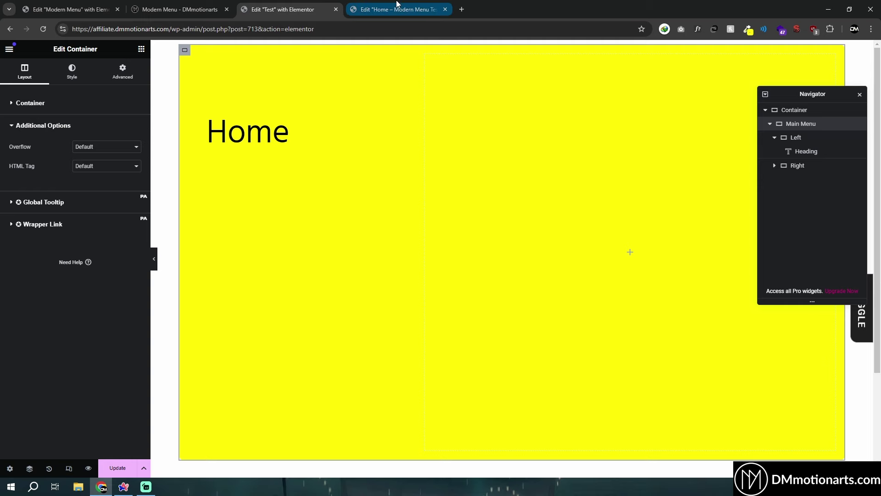
{"action": "left_click", "coordinate": [21, 104]}
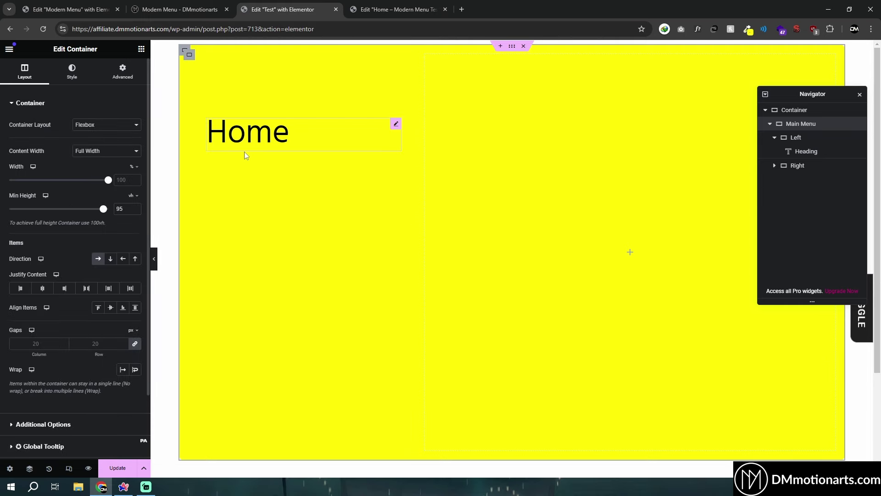
{"action": "left_click", "coordinate": [398, 124]}
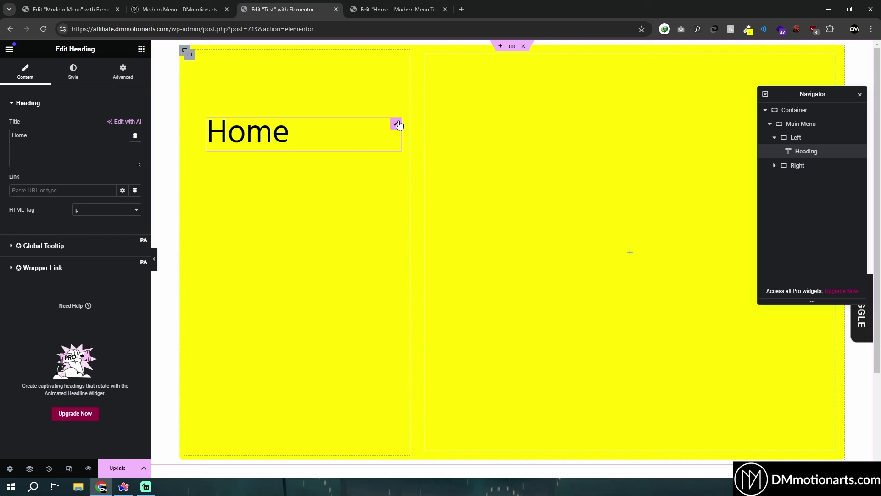
{"action": "left_click", "coordinate": [121, 72]}
{"action": "left_click", "coordinate": [99, 365]}
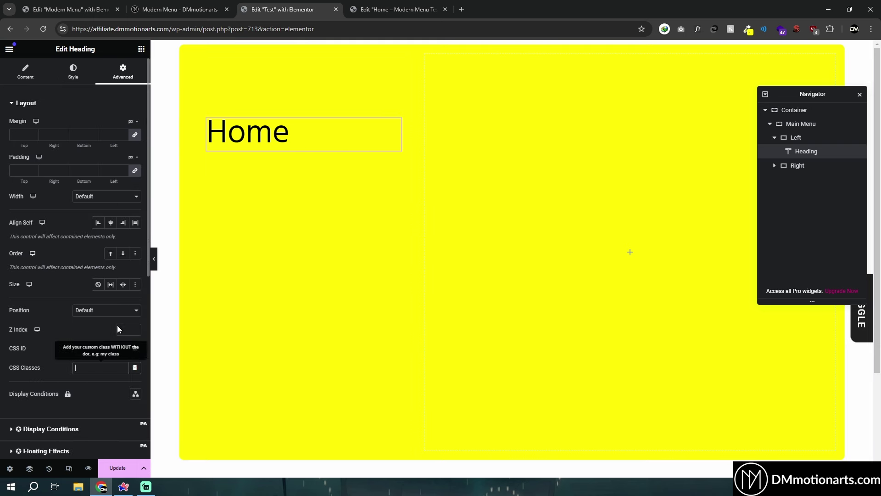
{"action": "key", "text": "ctrl+shift+Tab"}
{"action": "key", "text": "ctrl+shift+Tab"}
{"action": "left_click", "coordinate": [106, 368]}
{"action": "key", "text": "ctrl+a"}
{"action": "key", "text": "ctrl+c"}
{"action": "key", "text": "ctrl+Tab"}
{"action": "key", "text": "ctrl+Tab"}
{"action": "key", "text": "ctrl+v"}
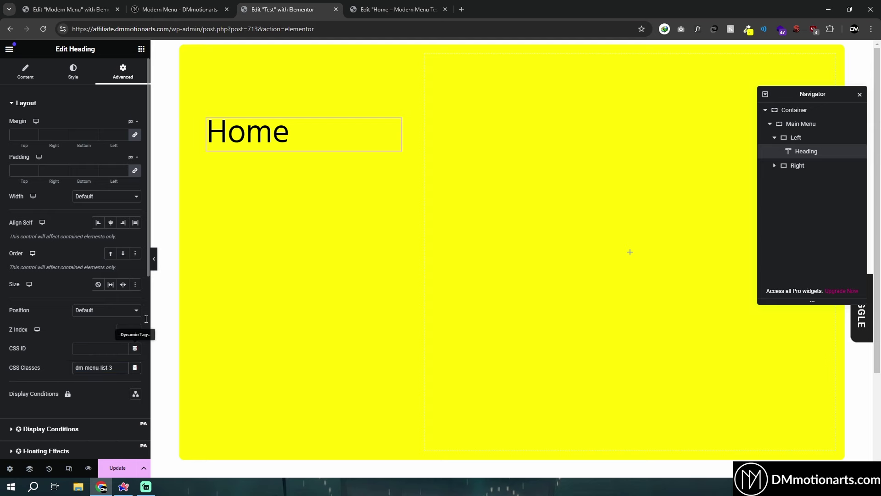
{"action": "key", "text": "ctrl+a"}
Duplicate the Home heading three times in the Left container.
{"action": "right_click", "coordinate": [258, 129]}
{"action": "left_click", "coordinate": [279, 156]}
{"action": "right_click", "coordinate": [238, 169]}
{"action": "left_click", "coordinate": [250, 195]}
{"action": "right_click", "coordinate": [241, 186]}
{"action": "left_click", "coordinate": [254, 218]}
Retitle the three duplicated headings as About, Contact and Portfolio, in that order.
{"action": "left_click", "coordinate": [222, 164]}
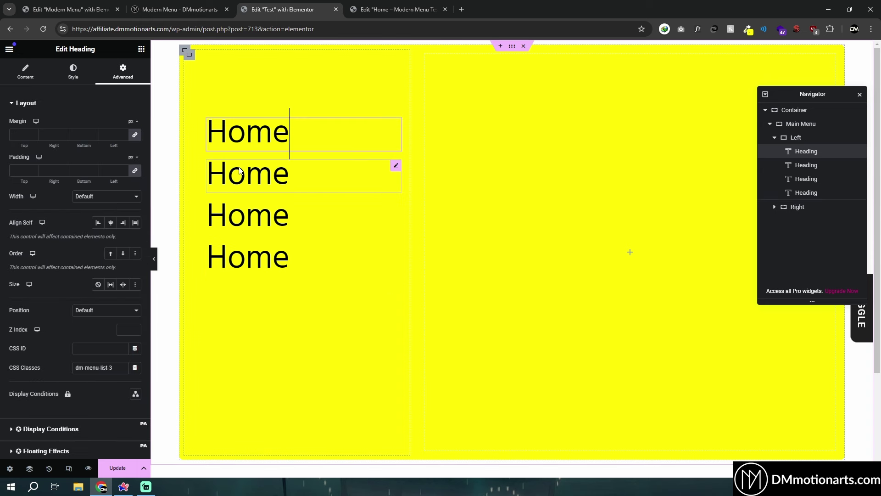
{"action": "type", "text": "About"}
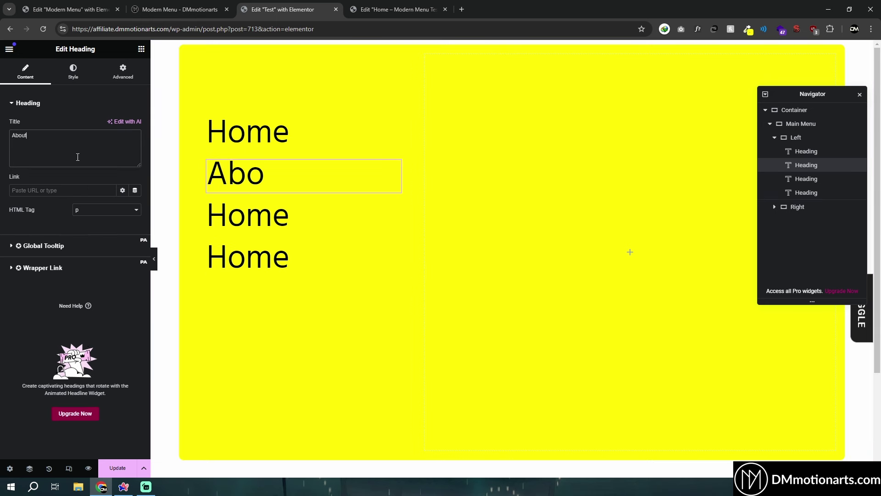
{"action": "left_click", "coordinate": [276, 216]}
{"action": "type", "text": "Contact"}
{"action": "left_click", "coordinate": [248, 257]}
{"action": "triple_click", "coordinate": [69, 163]}
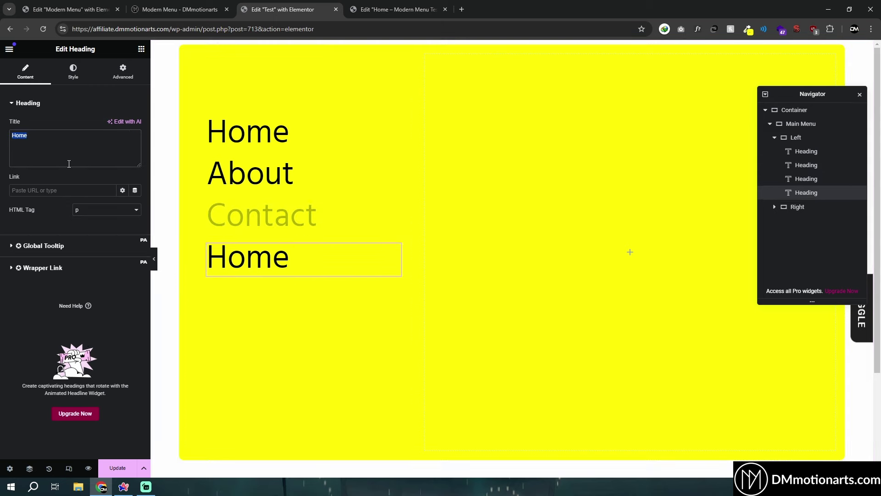
{"action": "type", "text": "Portfolio"}
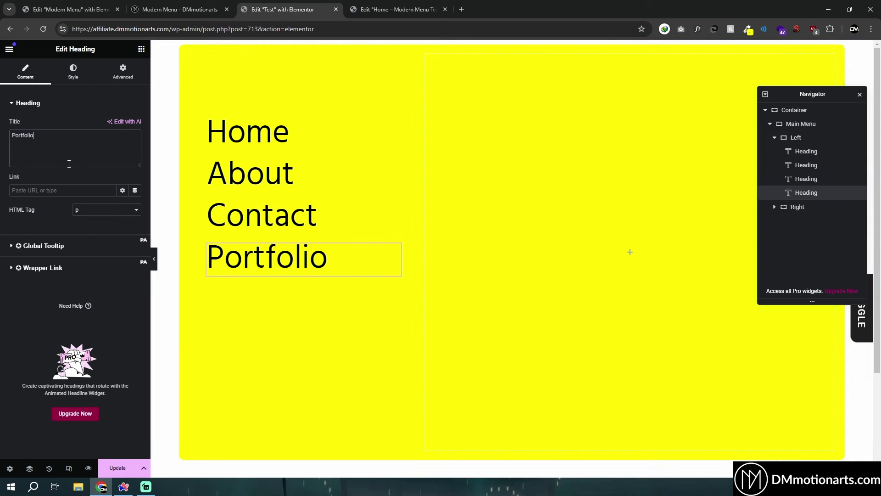
Add a button with the text Contact below the Portfolio heading, and retitle the Contact heading as List.
{"action": "left_click", "coordinate": [179, 10]}
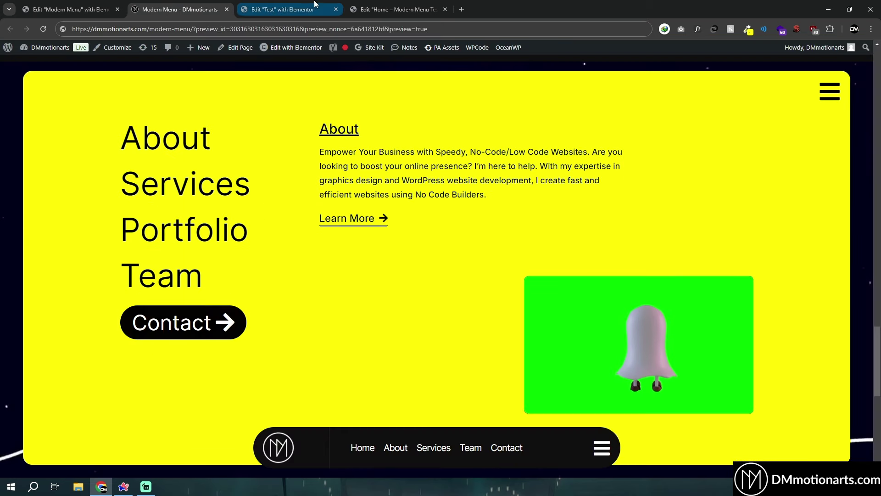
{"action": "left_click", "coordinate": [289, 9]}
{"action": "left_click", "coordinate": [141, 48]}
{"action": "type", "text": "butt"}
{"action": "left_click_drag", "start_coordinate": [40, 123], "coordinate": [267, 271]}
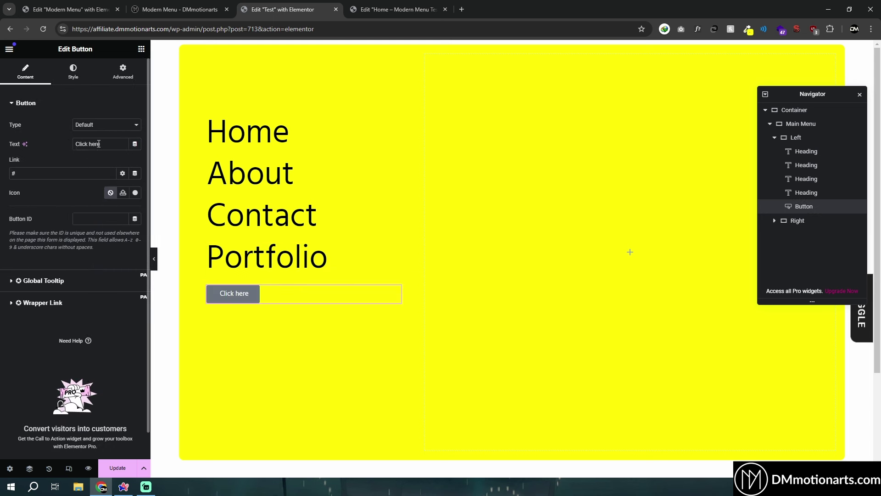
{"action": "type", "text": "Contact"}
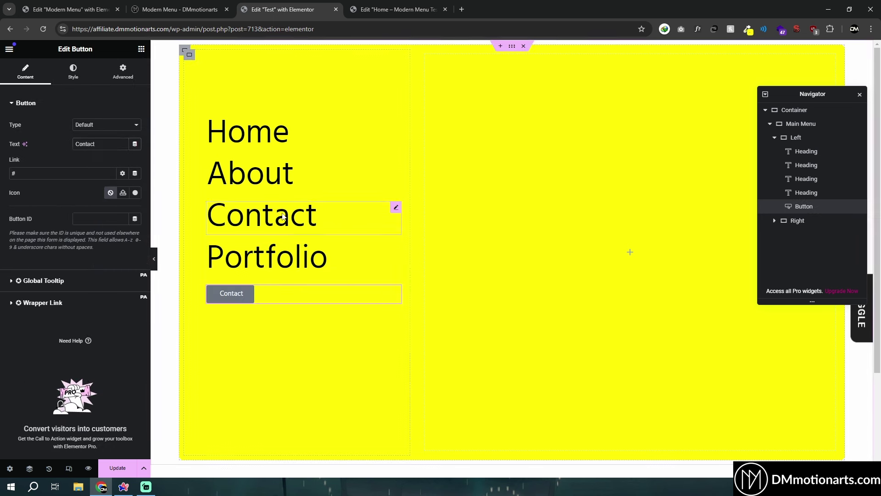
{"action": "left_click", "coordinate": [393, 205]}
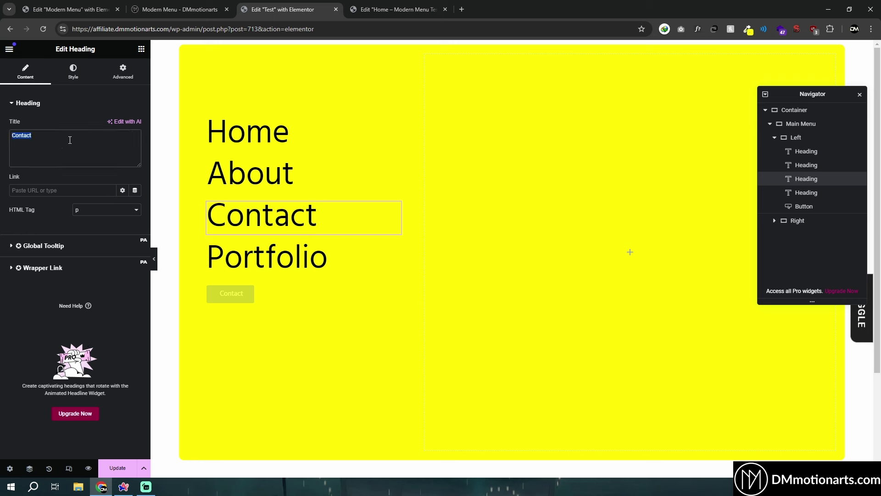
{"action": "type", "text": "List"}
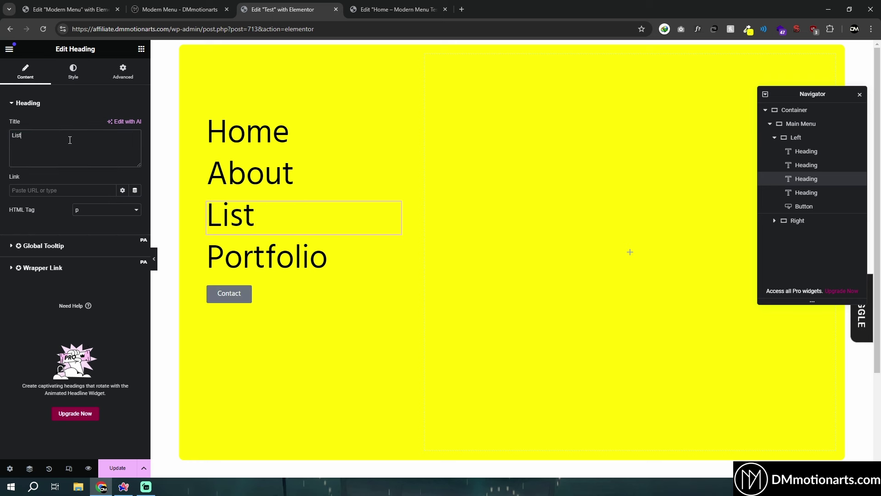
Set the Contact button's typography size to 40 px.
{"action": "left_click", "coordinate": [278, 291]}
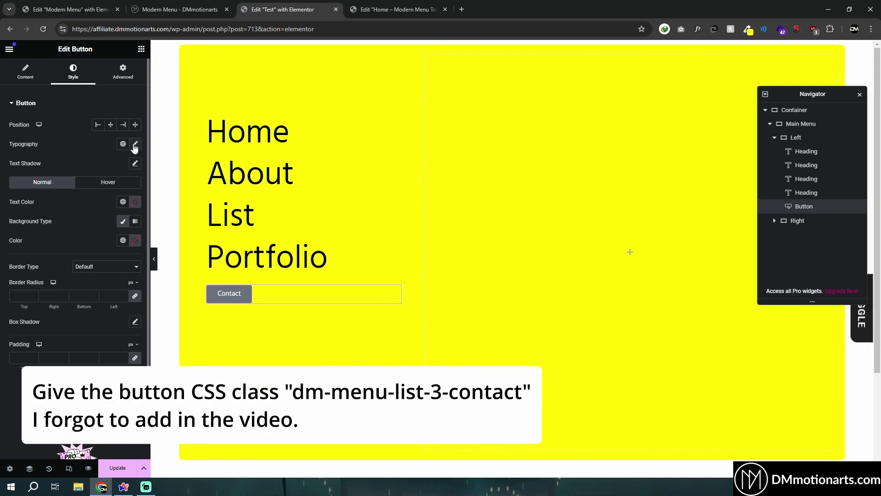
{"action": "left_click", "coordinate": [135, 144]}
{"action": "left_click_drag", "start_coordinate": [16, 216], "coordinate": [33, 216]}
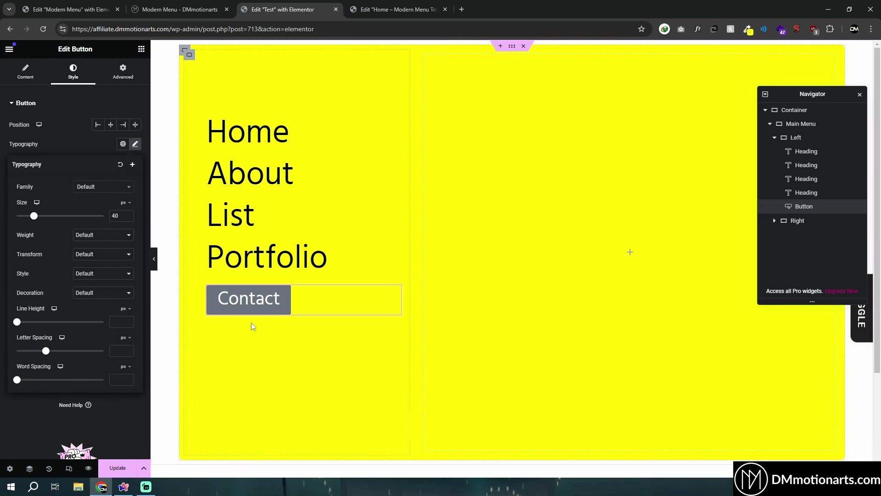
{"action": "left_click", "coordinate": [294, 319]}
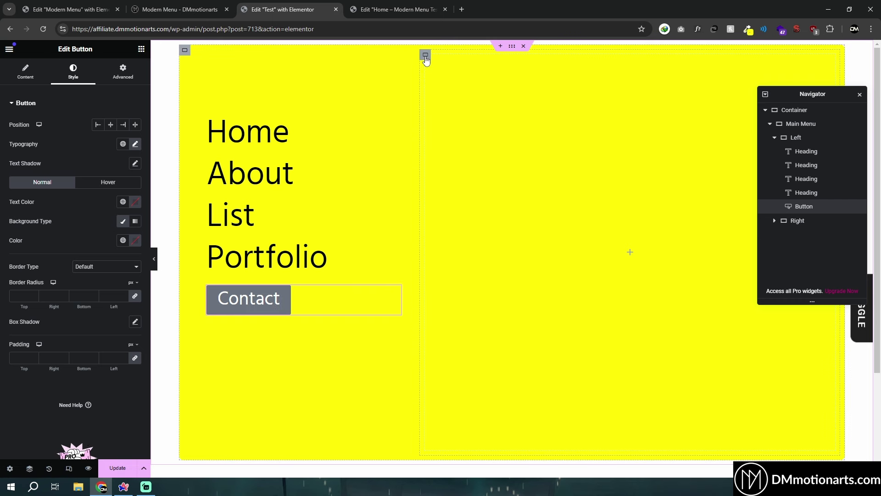
Add a nested container inside the Right container and name it Home Content.
{"action": "left_click", "coordinate": [425, 56]}
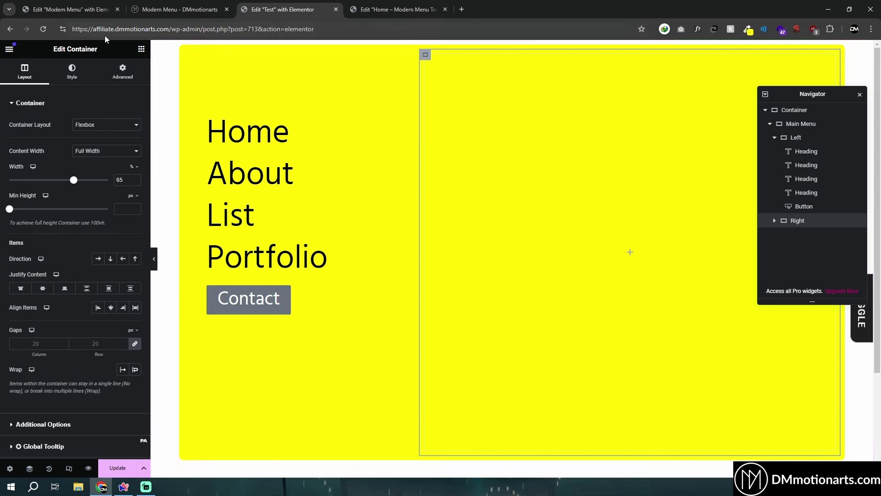
{"action": "left_click", "coordinate": [142, 49]}
{"action": "left_click", "coordinate": [52, 144]}
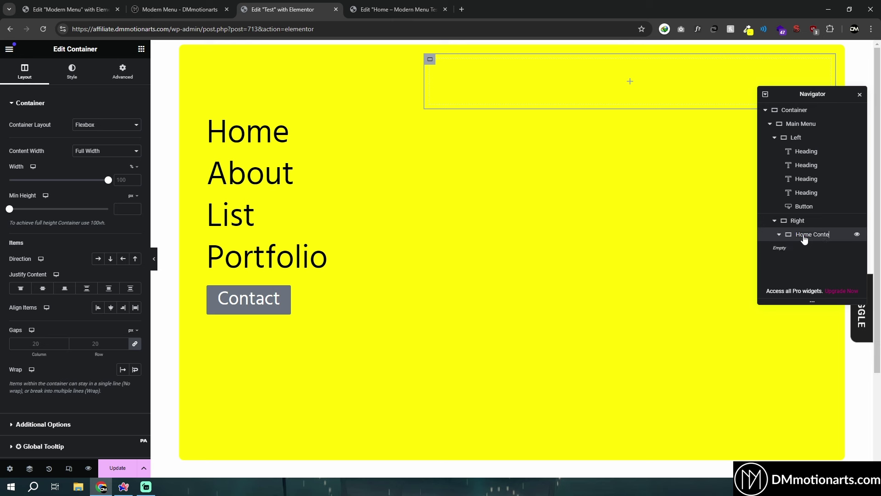
{"action": "left_click", "coordinate": [778, 235]}
Add a heading to the Home Content container with the title "This is the home contents".
{"action": "left_click", "coordinate": [141, 49]}
{"action": "left_click_drag", "start_coordinate": [64, 225], "coordinate": [518, 96]}
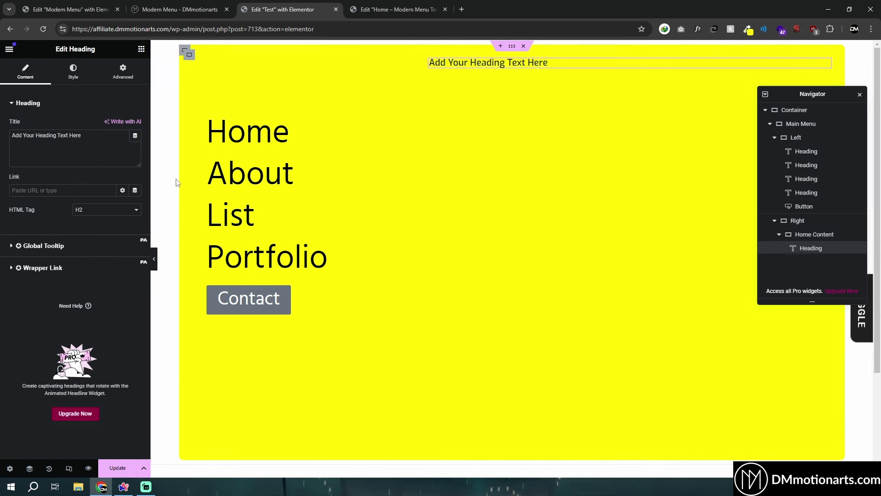
{"action": "triple_click", "coordinate": [115, 155]}
{"action": "type", "text": "This is the home contents"}
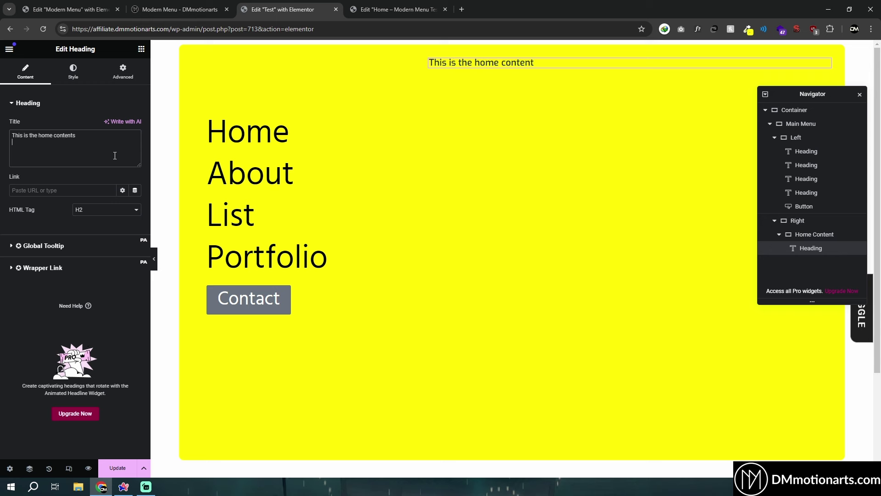
{"action": "left_click", "coordinate": [72, 71]}
{"action": "left_click", "coordinate": [25, 71]}
Set the Home Content container's minimum height to 39 vh.
{"action": "left_click", "coordinate": [814, 234]}
{"action": "left_click", "coordinate": [133, 239]}
{"action": "left_click_drag", "start_coordinate": [12, 214], "coordinate": [49, 213]}
Set the Left container's top padding to 0 and the Main Menu container's padding to 0 on all sides.
{"action": "left_click", "coordinate": [795, 138]}
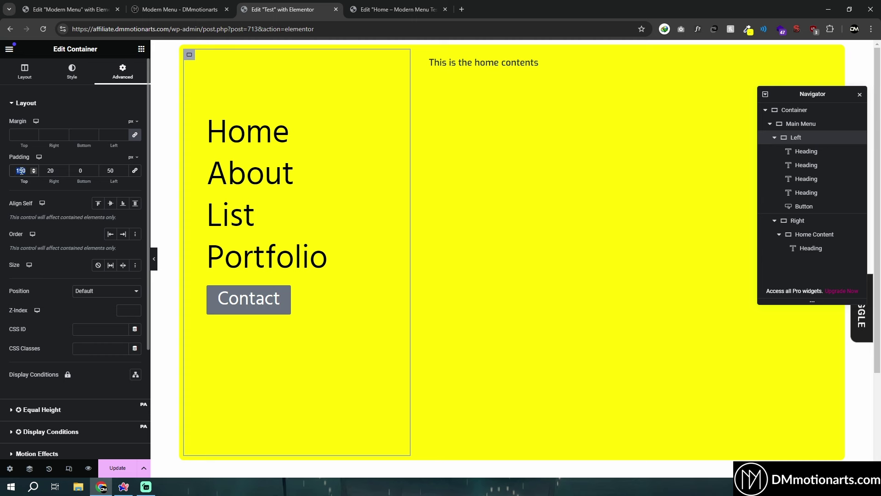
{"action": "key", "text": "BackSpace"}
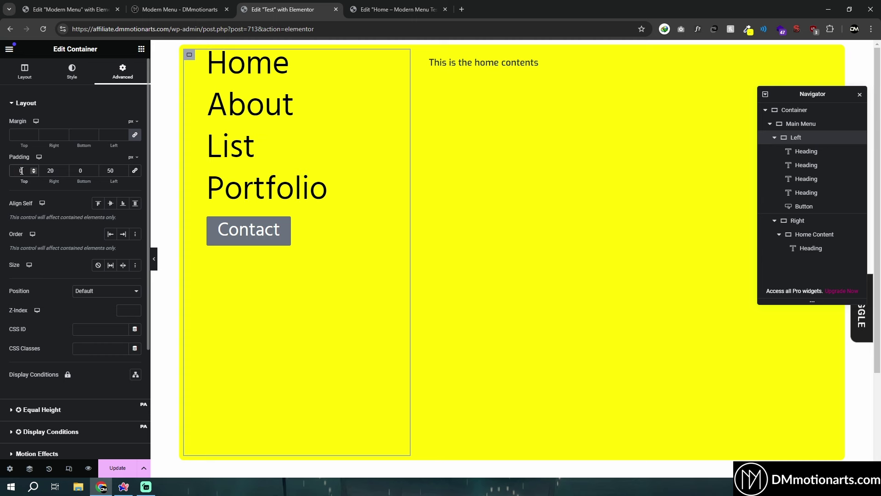
{"action": "left_click", "coordinate": [799, 124]}
{"action": "left_click", "coordinate": [123, 71]}
{"action": "left_click", "coordinate": [16, 171]}
{"action": "type", "text": "0"}
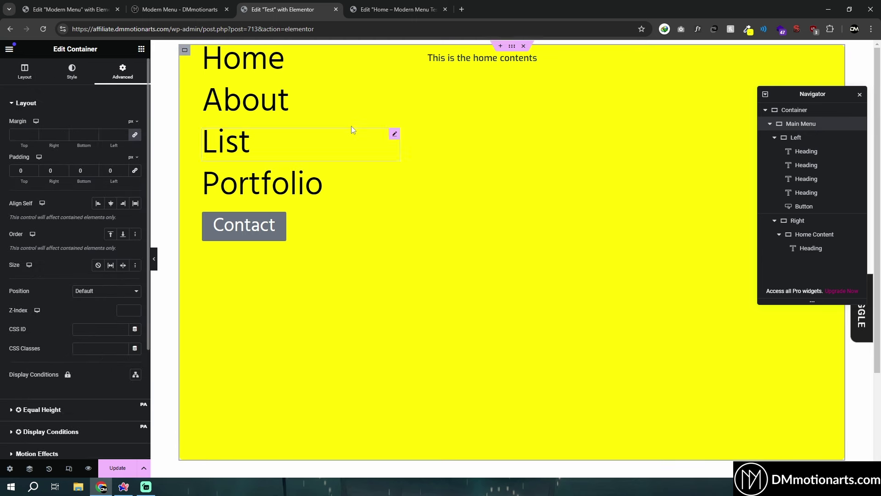
Set the Main Menu container's padding to 150 px at the top and 20 px on the right, bottom and left.
{"action": "left_click", "coordinate": [16, 171]}
{"action": "type", "text": "12"}
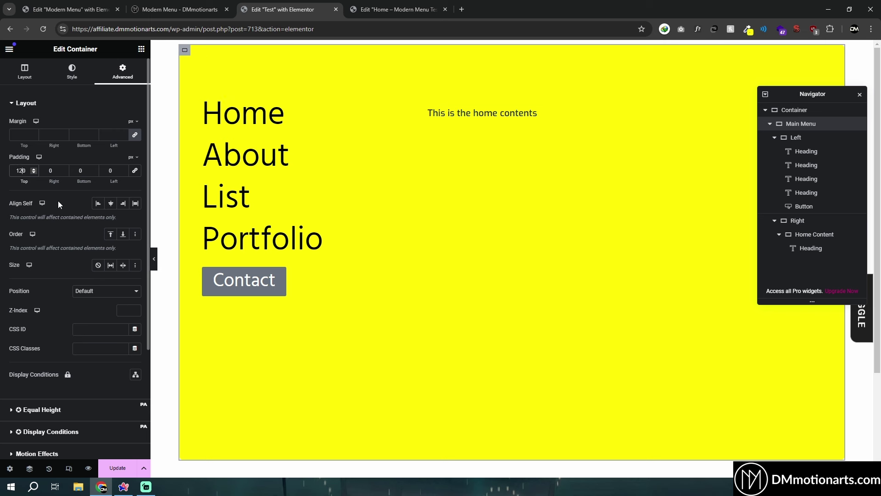
{"action": "type", "text": "2"}
{"action": "key", "text": "Tab"}
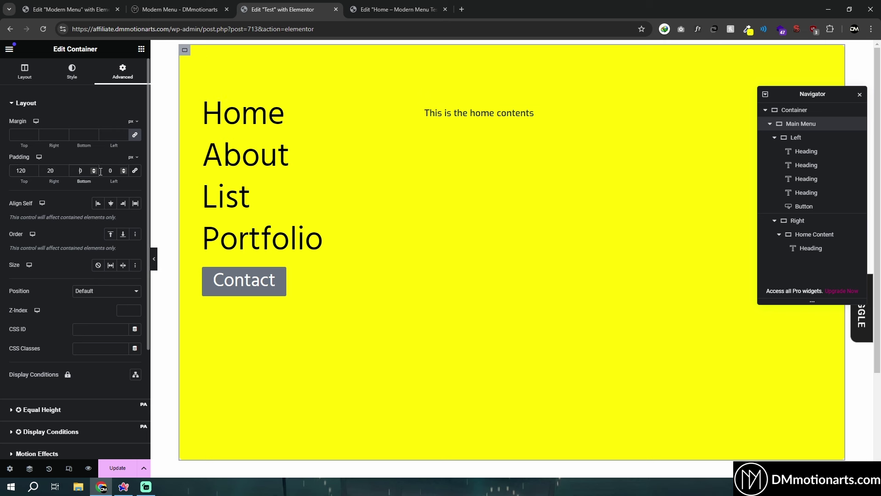
{"action": "type", "text": "2"}
{"action": "left_click", "coordinate": [78, 171]}
{"action": "type", "text": "2"}
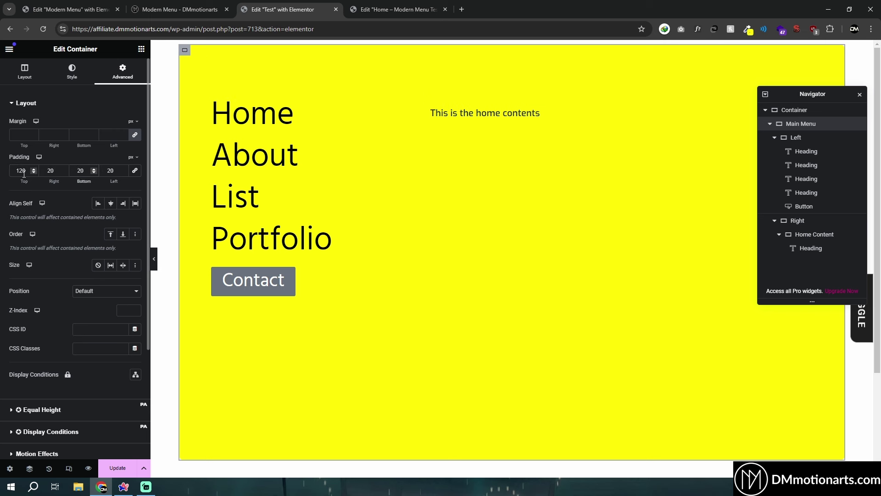
{"action": "key", "text": "BackSpace"}
{"action": "type", "text": "5"}
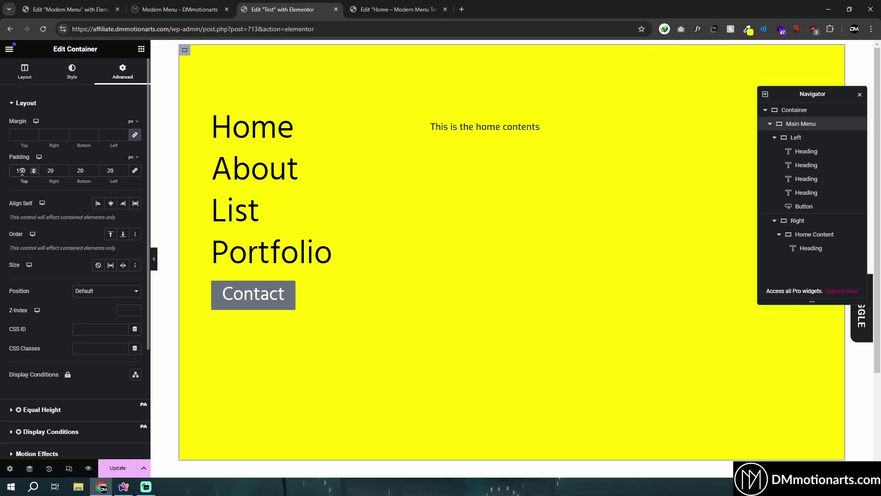
Add a Text Editor widget below the heading in the Home Content container.
{"action": "left_click", "coordinate": [433, 127]}
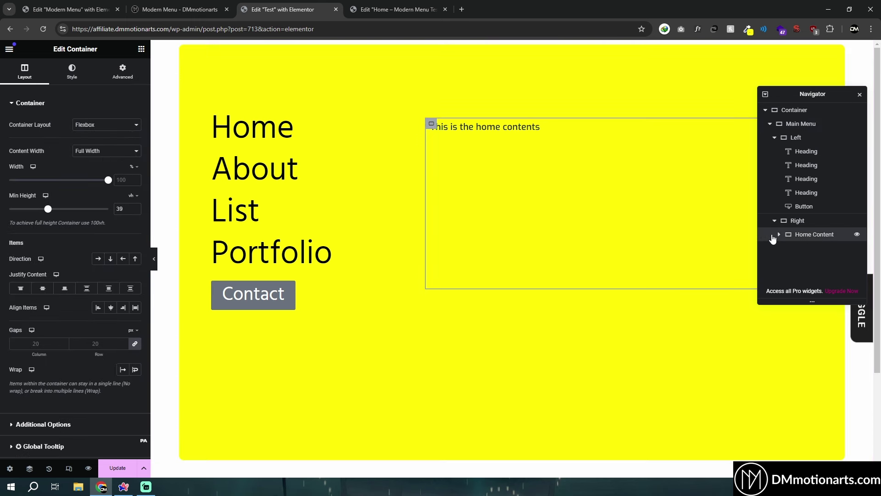
{"action": "left_click", "coordinate": [142, 49]}
{"action": "left_click_drag", "start_coordinate": [40, 260], "coordinate": [509, 133]}
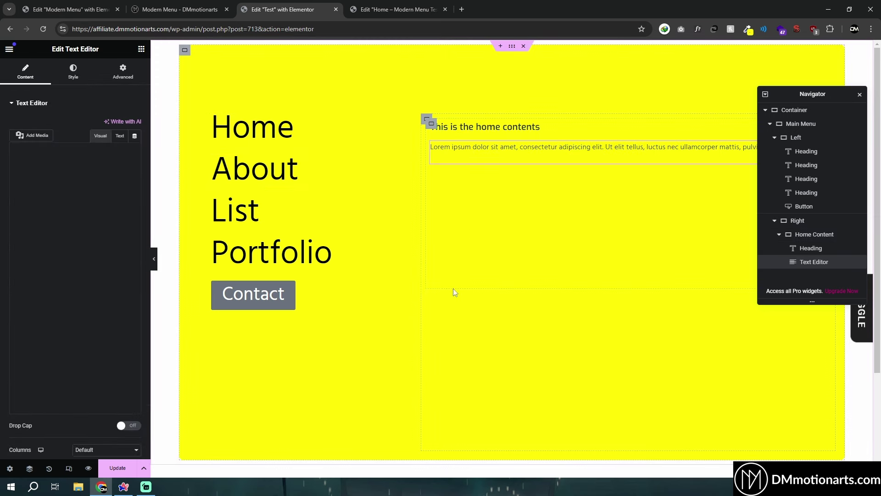
Style the Home Content paragraph with text color #000000 and a typography size of 19 px.
{"action": "left_click", "coordinate": [73, 71]}
{"action": "left_click", "coordinate": [136, 163]}
{"action": "left_click_drag", "start_coordinate": [17, 235], "coordinate": [33, 235]}
{"action": "left_click", "coordinate": [135, 163]}
{"action": "left_click", "coordinate": [136, 143]}
{"action": "left_click", "coordinate": [114, 247]}
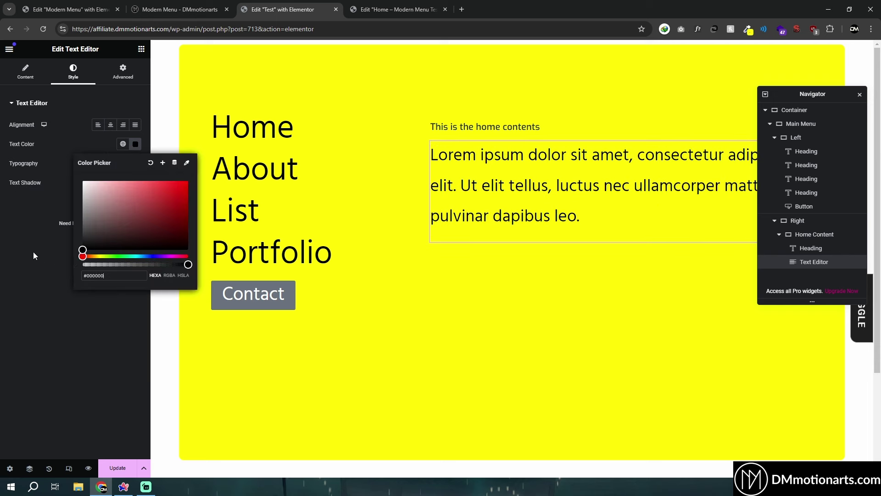
{"action": "left_click", "coordinate": [135, 164]}
{"action": "left_click", "coordinate": [136, 164]}
{"action": "left_click_drag", "start_coordinate": [32, 235], "coordinate": [24, 235]}
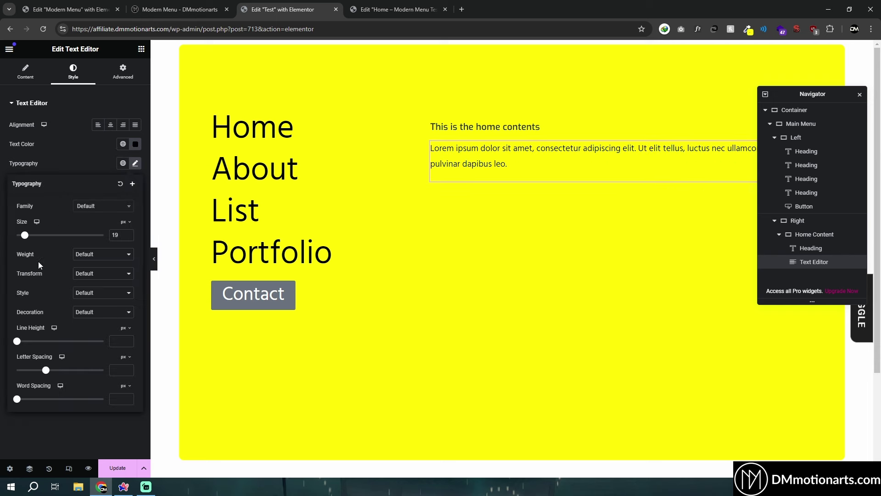
{"action": "left_click", "coordinate": [47, 418]}
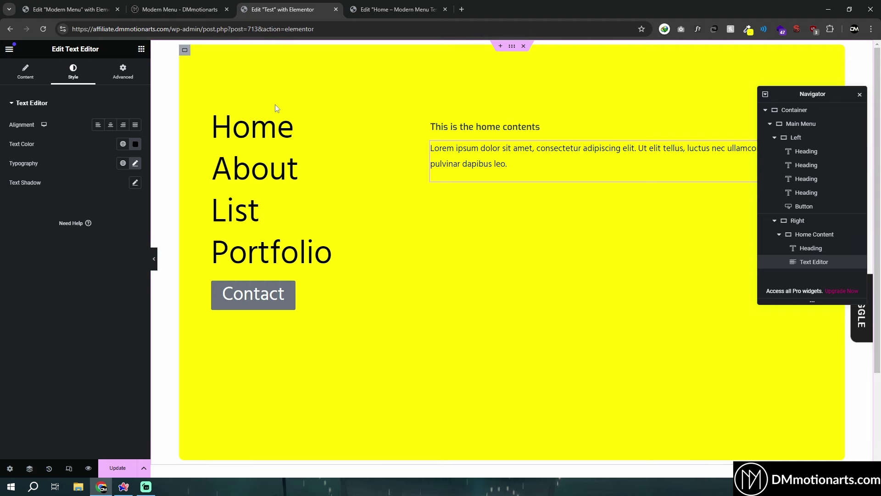
Open the Home Content container's advanced settings, and write the class names "dm-menu-content-3 active" in a new Notepad note.
{"action": "left_click", "coordinate": [780, 234]}
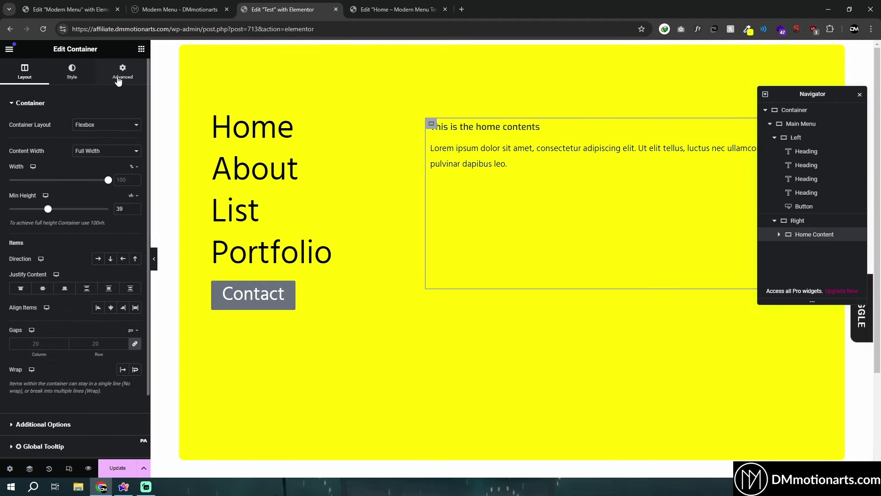
{"action": "left_click", "coordinate": [118, 78]}
{"action": "key", "text": "super"}
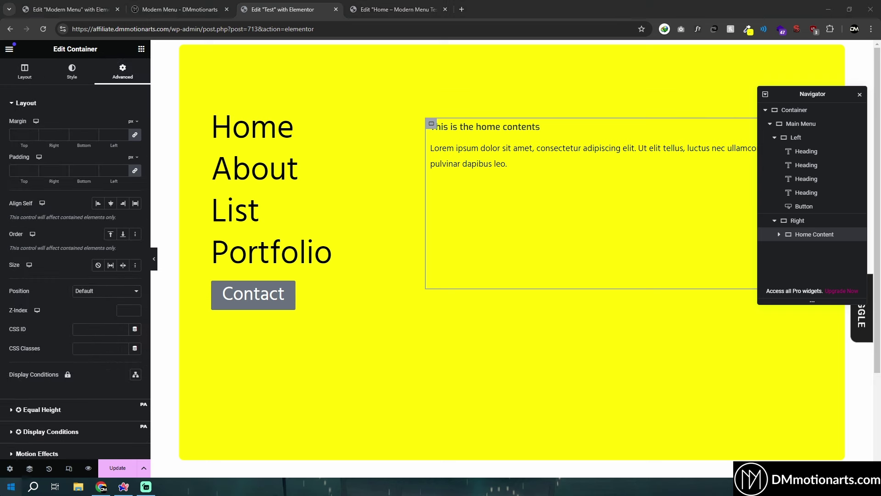
{"action": "type", "text": "n"}
{"action": "left_click", "coordinate": [64, 243]}
{"action": "type", "text": "dm-menu-content-3 active"}
{"action": "left_click_drag", "start_coordinate": [297, 94], "coordinate": [341, 94]}
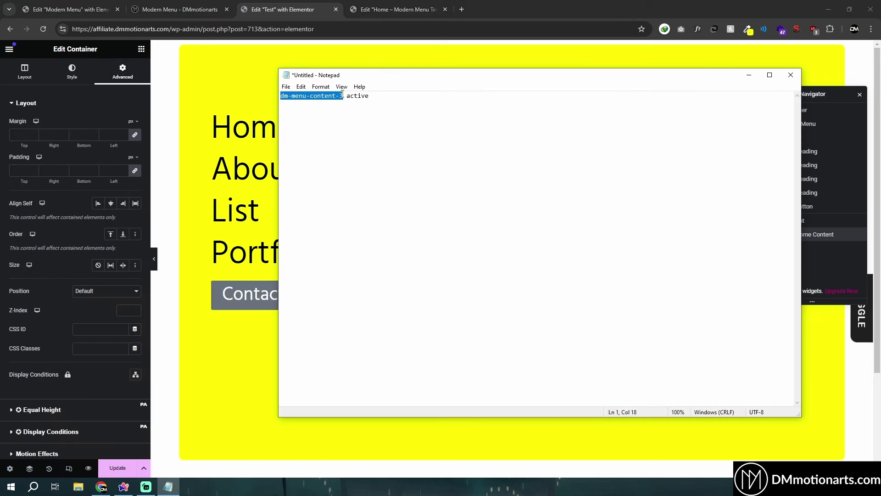
{"action": "left_click", "coordinate": [349, 95]}
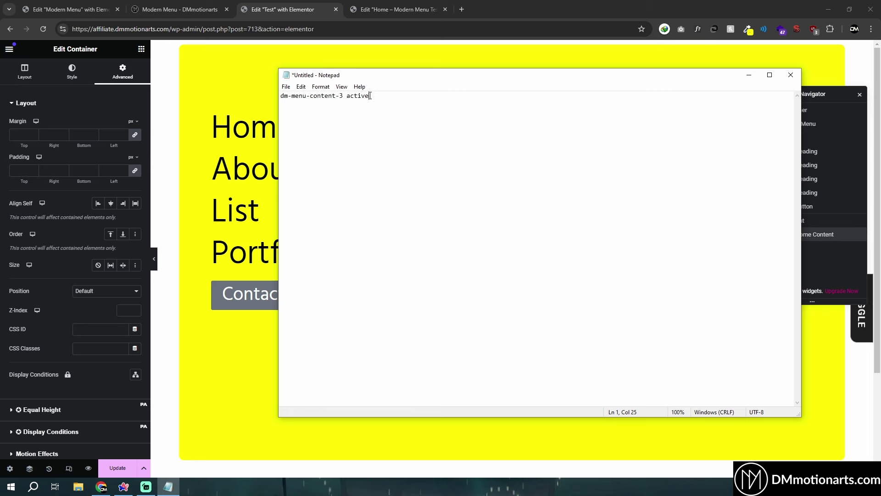
Close and reopen the menu on the Modern Menu preview page to examine which content it shows by default.
{"action": "left_click", "coordinate": [179, 9]}
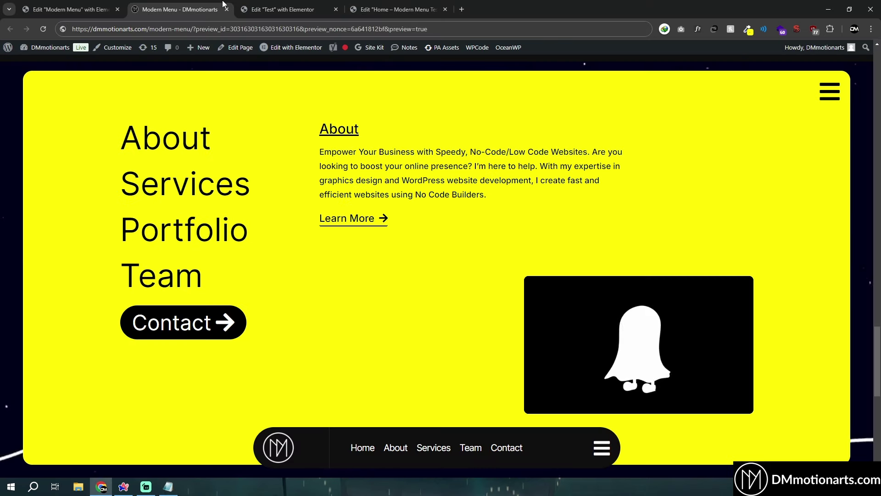
{"action": "left_click", "coordinate": [829, 90]}
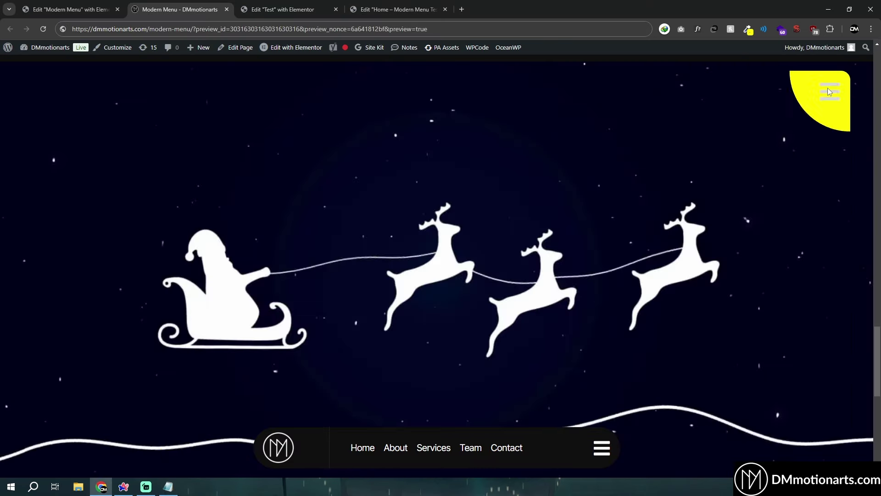
{"action": "left_click", "coordinate": [828, 91]}
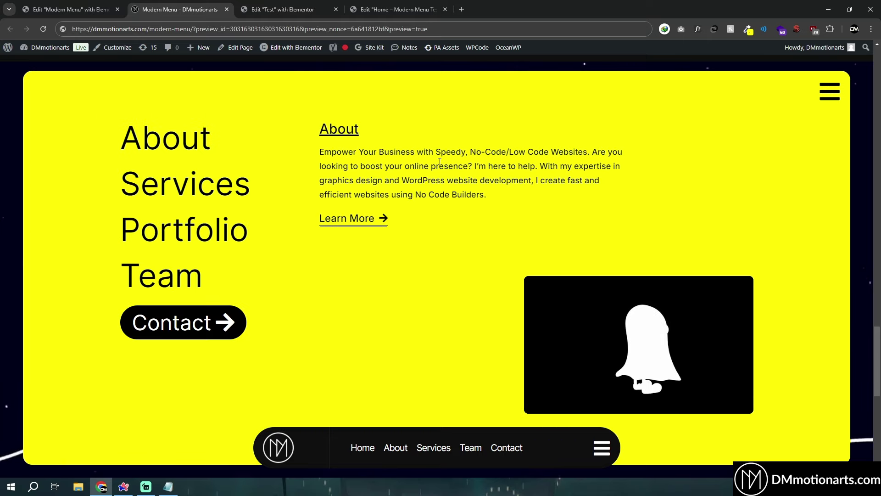
Shorten the Notepad note to dm-menu-content-3 and assign that as the Home Content container's CSS class.
{"action": "key", "text": "ctrl+Tab"}
{"action": "left_click", "coordinate": [168, 486]}
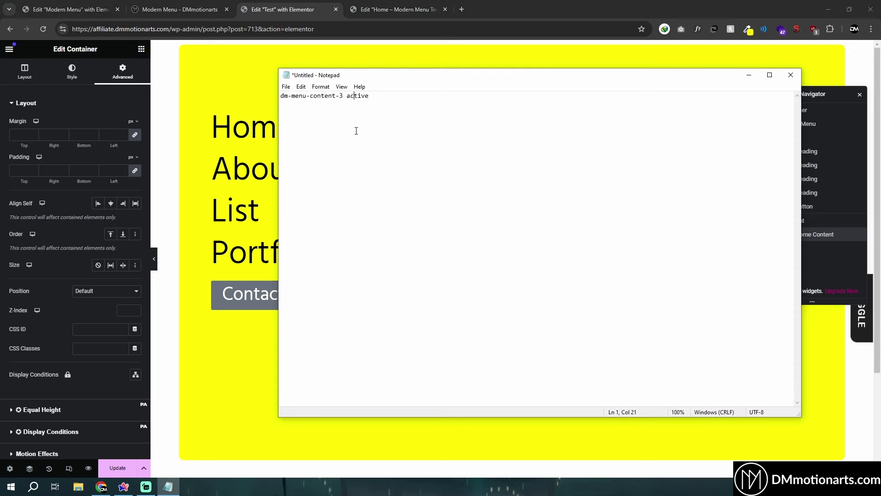
{"action": "key", "text": "ctrl+a"}
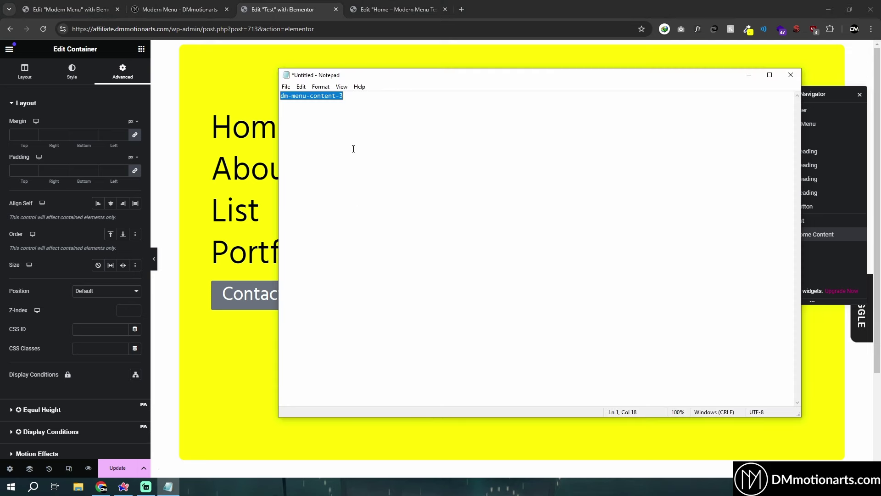
{"action": "left_click", "coordinate": [810, 247]}
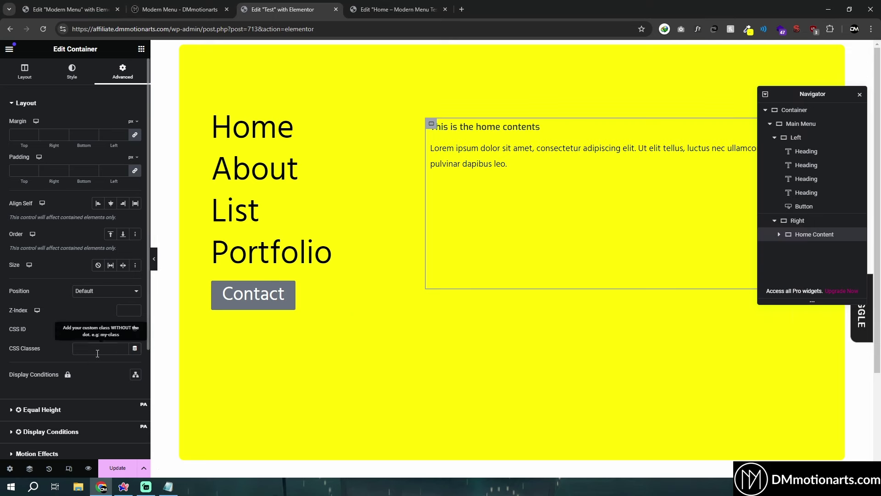
Duplicate the Home Content container three times inside the Right container.
{"action": "right_click", "coordinate": [810, 234]}
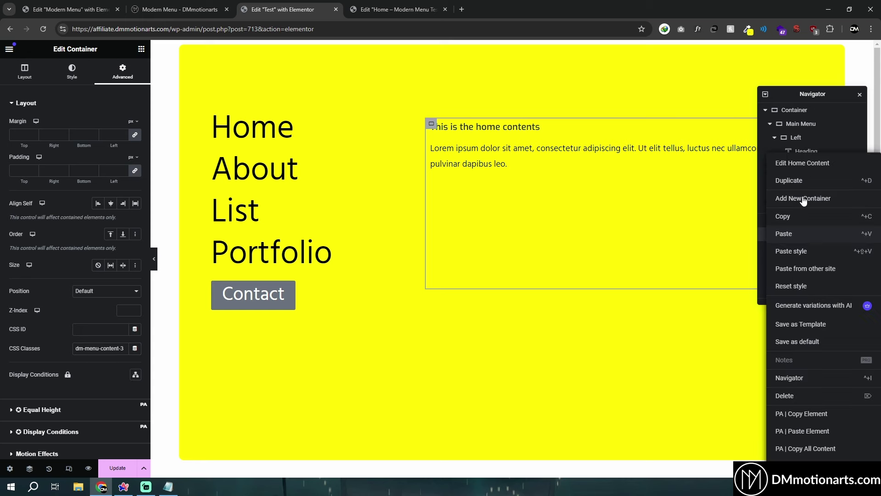
{"action": "left_click", "coordinate": [793, 120]}
{"action": "right_click", "coordinate": [789, 248]}
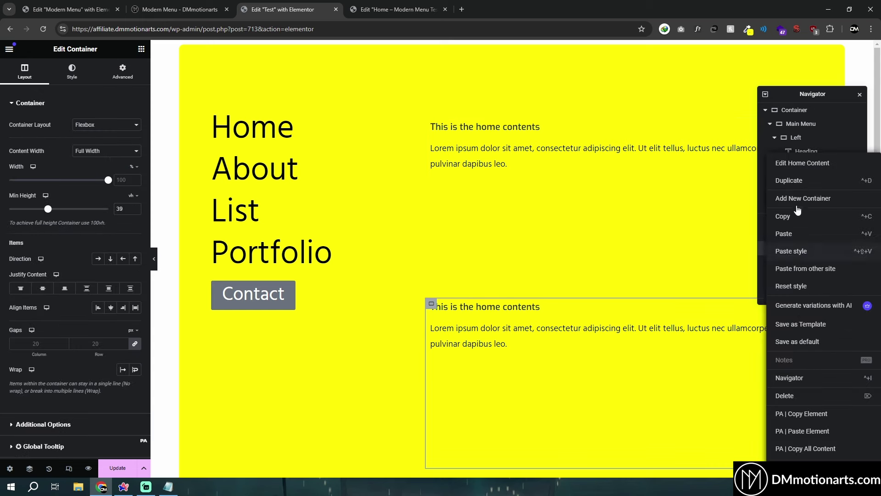
{"action": "left_click", "coordinate": [796, 186]}
{"action": "right_click", "coordinate": [790, 249]}
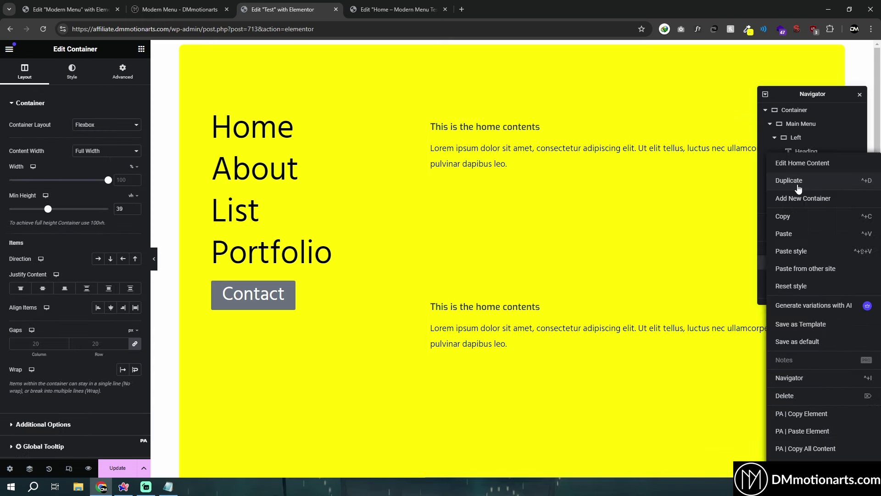
{"action": "left_click", "coordinate": [789, 180]}
Change the heading in the second content container to "This is the about contents".
{"action": "scroll", "coordinate": [502, 400], "scroll_direction": "down", "scroll_amount": 5}
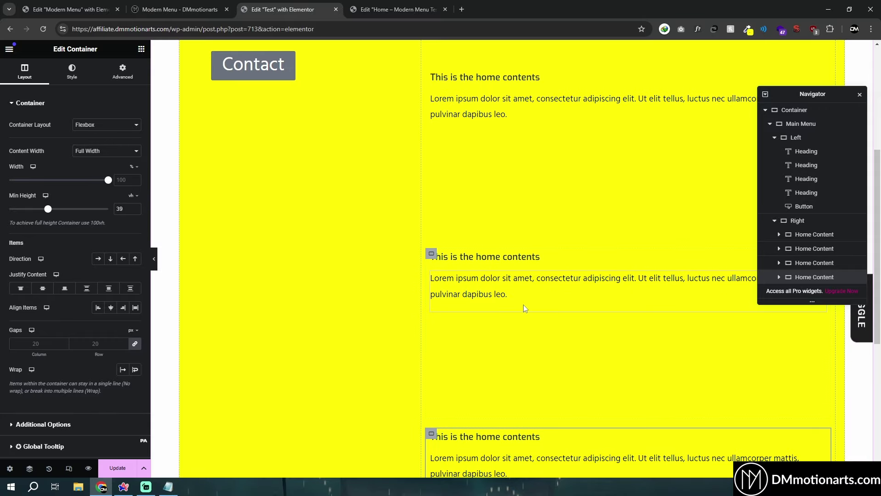
{"action": "scroll", "coordinate": [505, 303], "scroll_direction": "up", "scroll_amount": 5}
{"action": "left_click", "coordinate": [491, 307]}
{"action": "double_click", "coordinate": [46, 136]}
{"action": "type", "text": "about contents"}
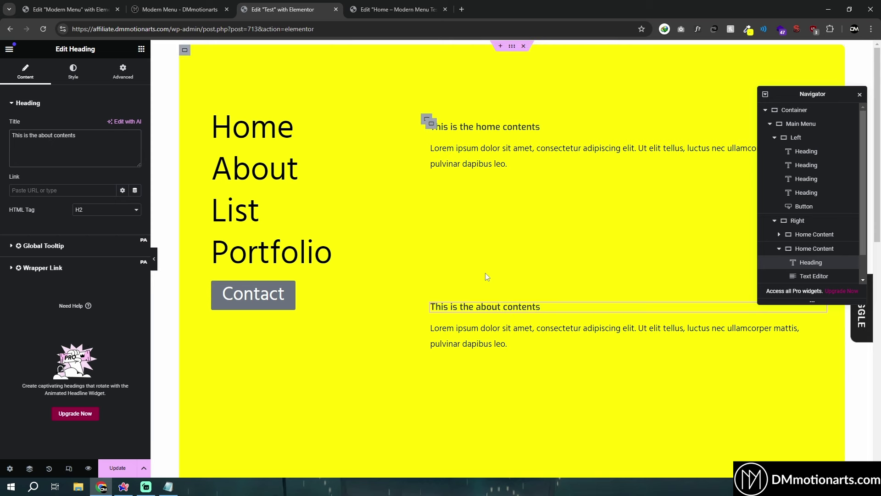
Change the heading in the third content container to "This is the list contents".
{"action": "scroll", "coordinate": [488, 298], "scroll_direction": "down", "scroll_amount": 4}
{"action": "left_click", "coordinate": [487, 303]}
{"action": "scroll", "coordinate": [491, 322], "scroll_direction": "up", "scroll_amount": 2}
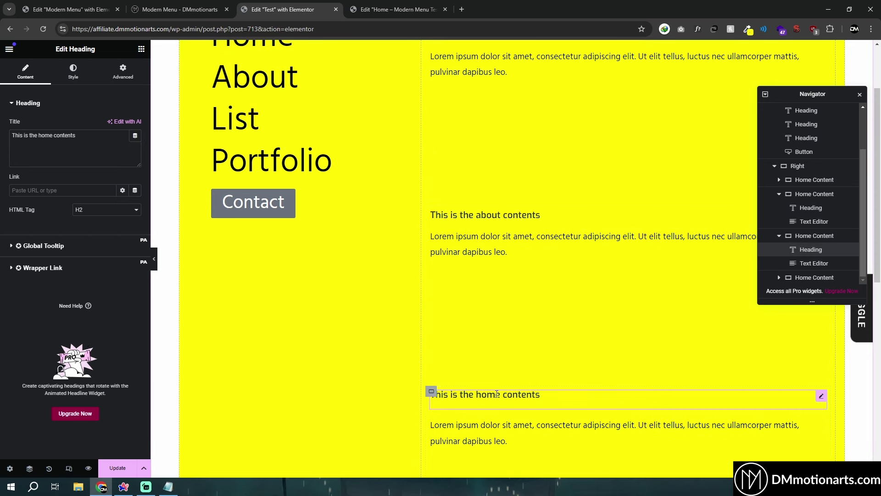
{"action": "double_click", "coordinate": [484, 393]}
{"action": "type", "text": "list"}
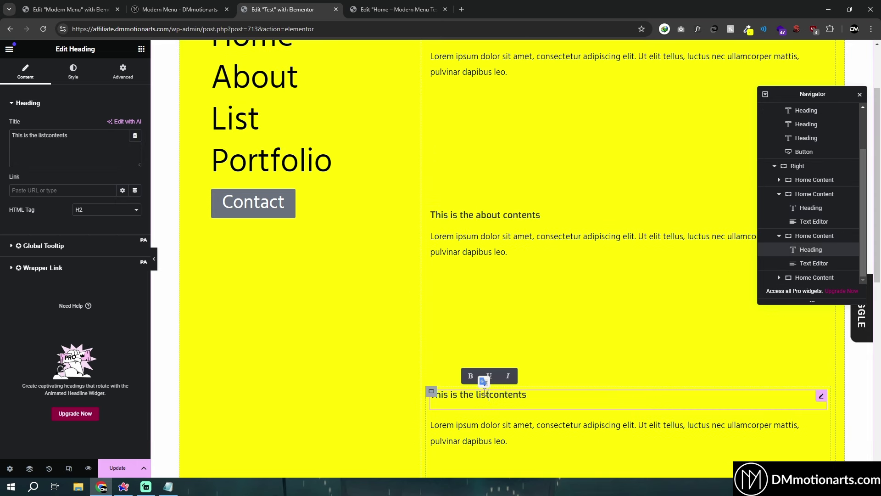
Change the heading in the fourth content container to "This is the portfolio contents".
{"action": "scroll", "coordinate": [515, 380], "scroll_direction": "down", "scroll_amount": 4}
{"action": "left_click", "coordinate": [482, 393]}
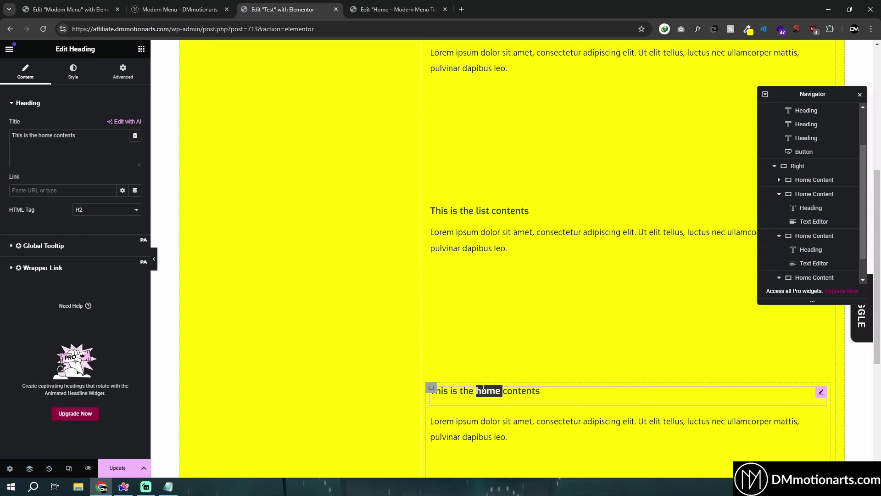
{"action": "double_click", "coordinate": [484, 391]}
{"action": "type", "text": "portfolio"}
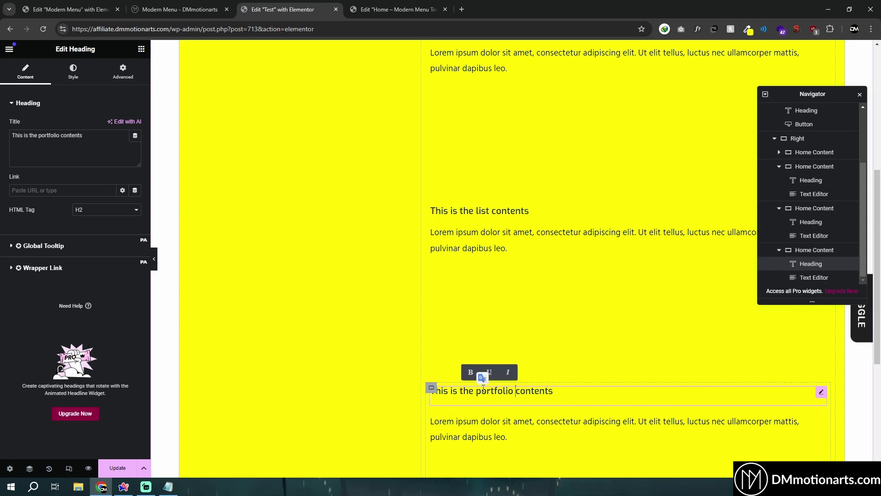
Collapse the expanded content containers and the Left container in the page structure.
{"action": "scroll", "coordinate": [464, 299], "scroll_direction": "up", "scroll_amount": 3}
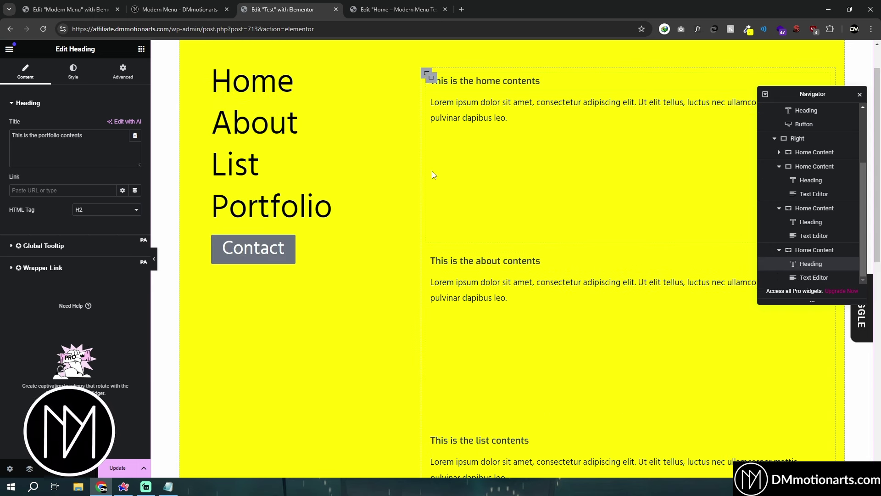
{"action": "scroll", "coordinate": [461, 279], "scroll_direction": "up", "scroll_amount": 1}
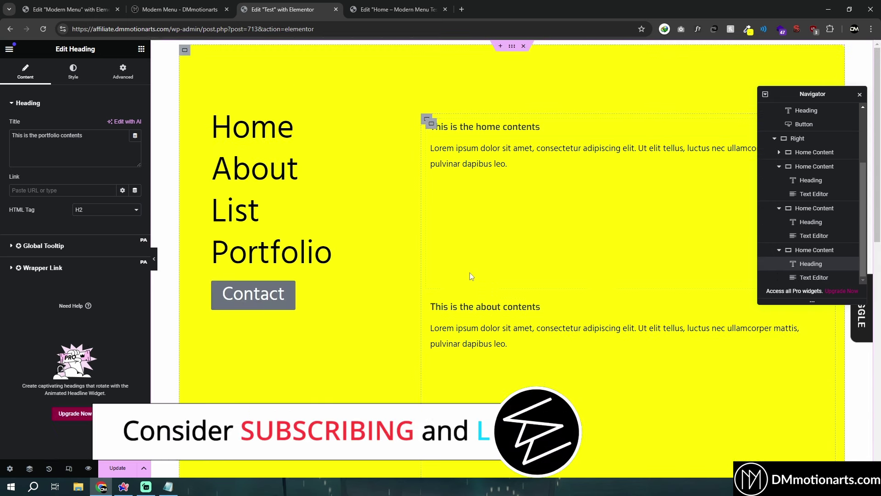
{"action": "left_click", "coordinate": [779, 249]}
{"action": "left_click", "coordinate": [779, 234]}
{"action": "left_click", "coordinate": [779, 226]}
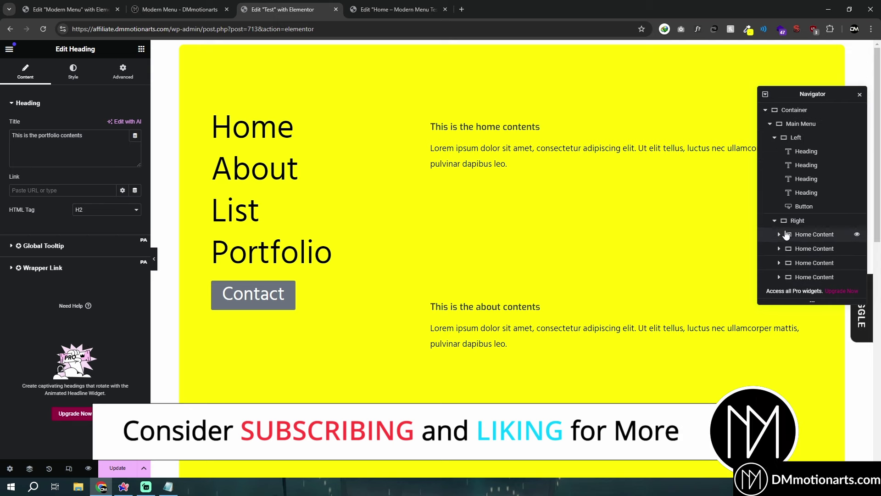
{"action": "scroll", "coordinate": [495, 347], "scroll_direction": "down", "scroll_amount": 8}
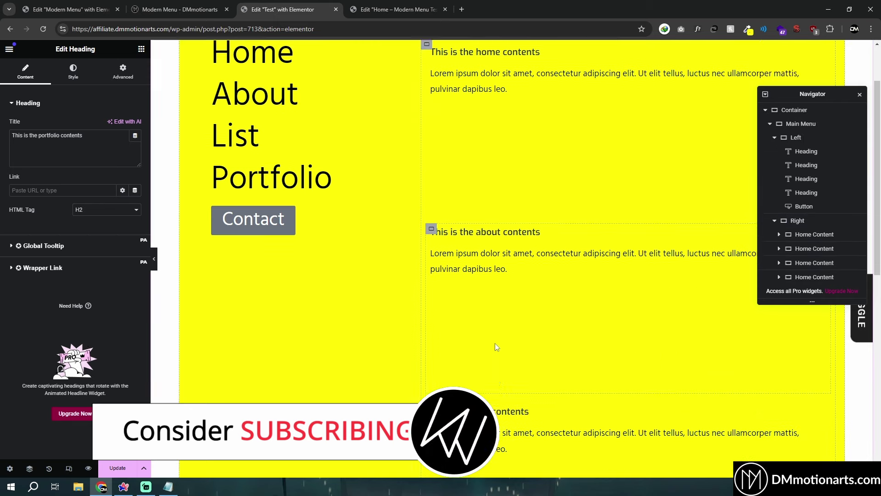
{"action": "scroll", "coordinate": [494, 337], "scroll_direction": "up", "scroll_amount": 7}
{"action": "scroll", "coordinate": [391, 213], "scroll_direction": "up", "scroll_amount": 1}
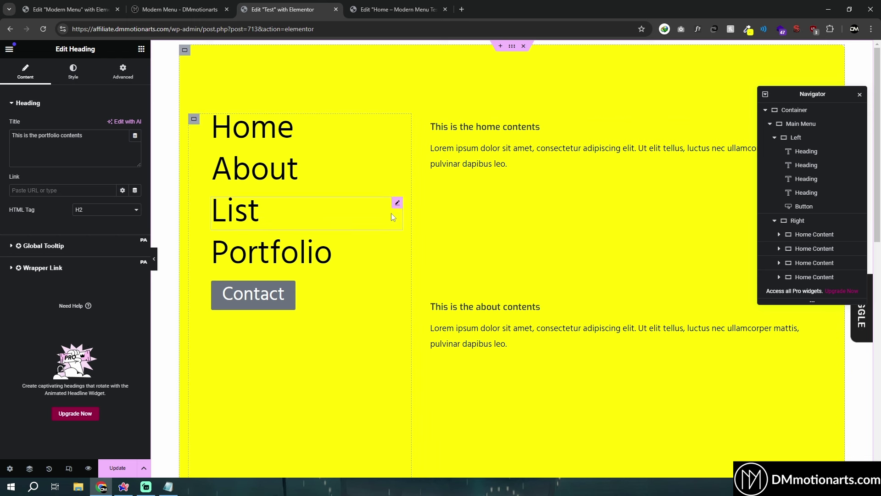
{"action": "left_click", "coordinate": [774, 137]}
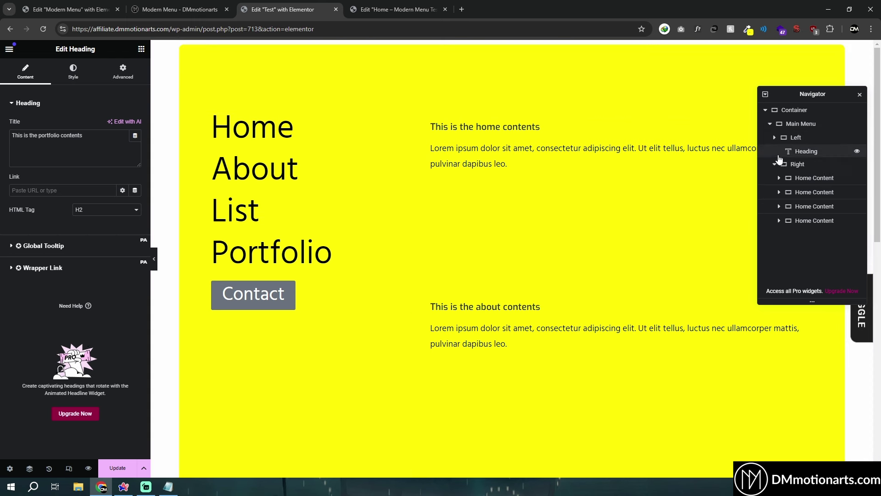
Add an empty container at the end of the Right container, below the portfolio content.
{"action": "left_click", "coordinate": [638, 161]}
{"action": "left_click", "coordinate": [142, 49]}
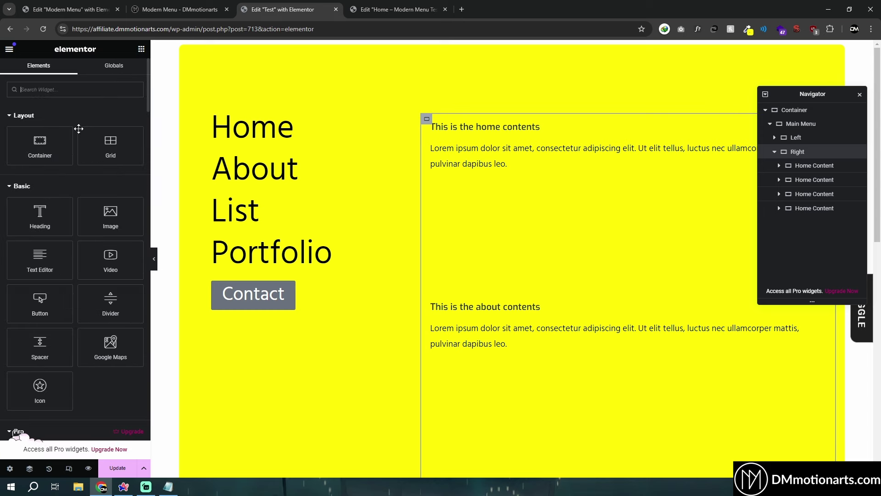
{"action": "left_click", "coordinate": [37, 142]}
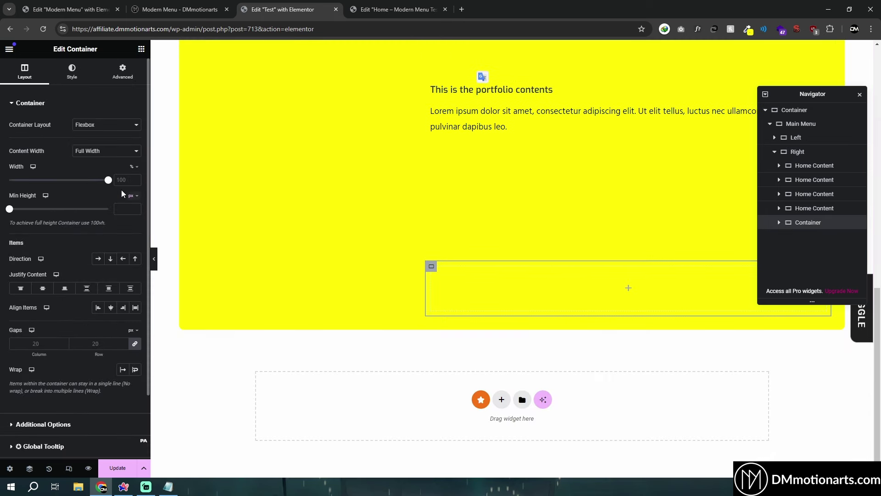
Examine the size and positioning settings of the Image/Video container in the finished Modern Menu page.
{"action": "left_click", "coordinate": [179, 9]}
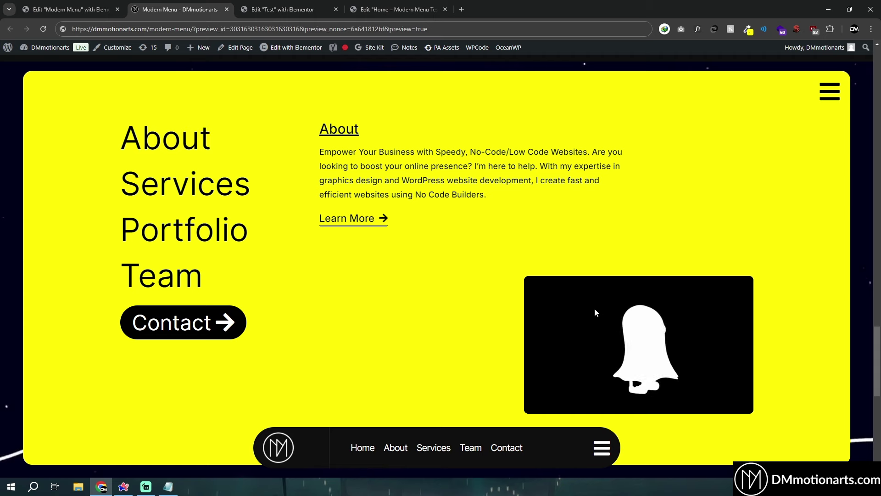
{"action": "left_click", "coordinate": [69, 9]}
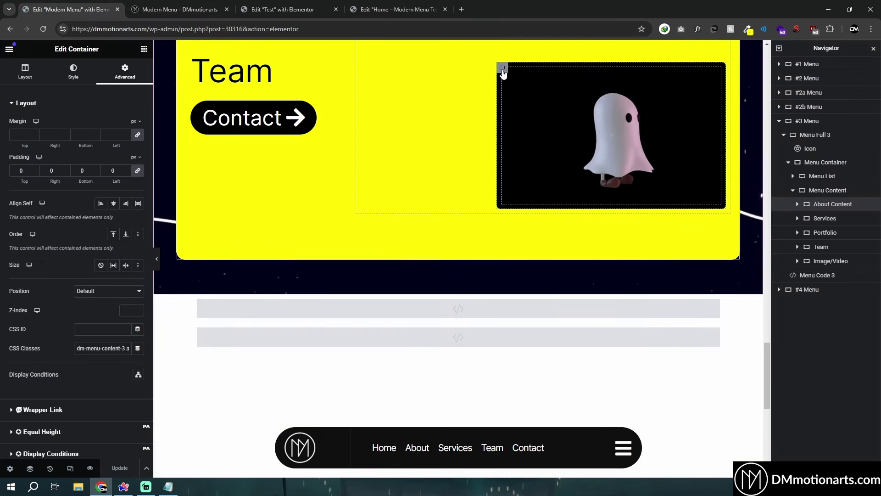
{"action": "left_click", "coordinate": [502, 68]}
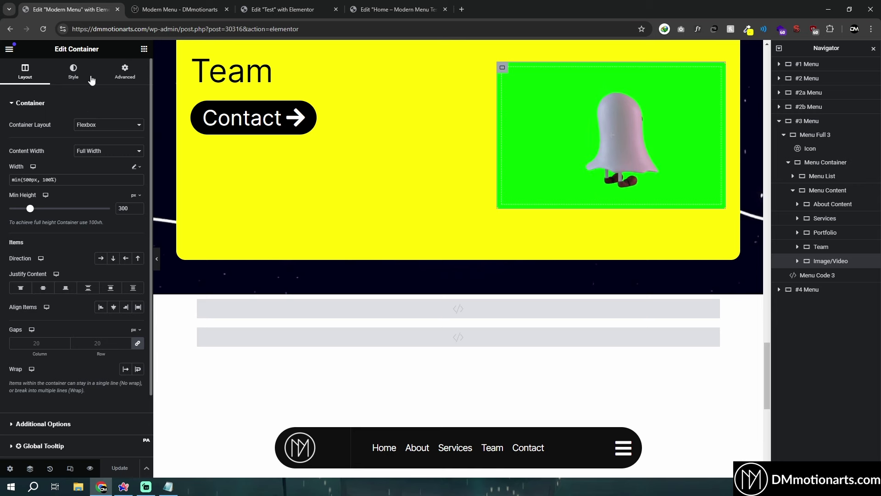
{"action": "left_click", "coordinate": [124, 71]}
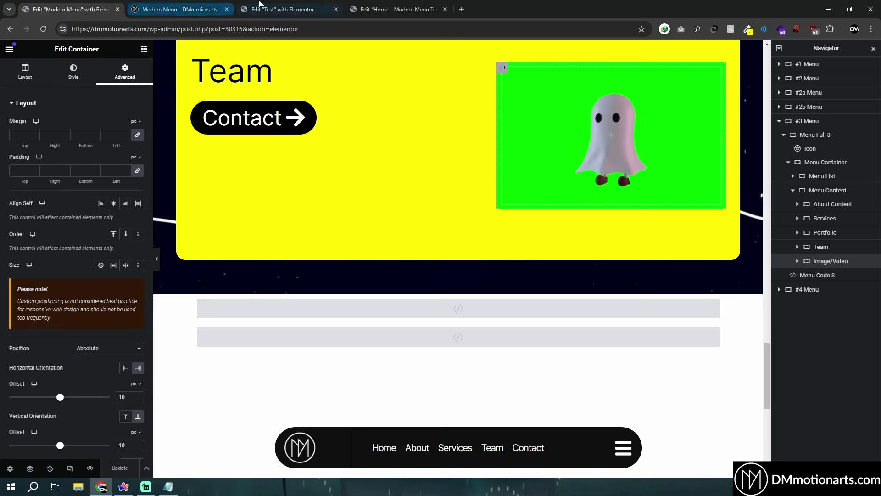
Return to the Test page and hide the about, list and portfolio content containers.
{"action": "left_click", "coordinate": [247, 4]}
{"action": "scroll", "coordinate": [490, 305], "scroll_direction": "up", "scroll_amount": 8}
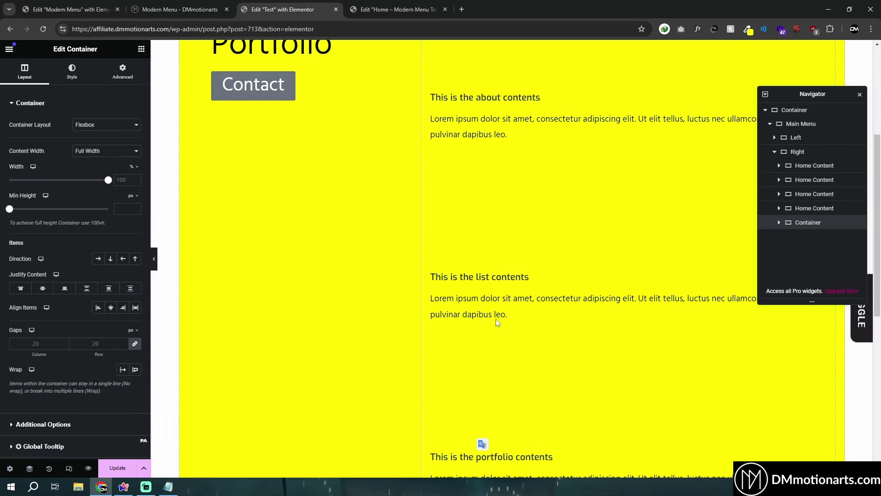
{"action": "scroll", "coordinate": [497, 322], "scroll_direction": "up", "scroll_amount": 5}
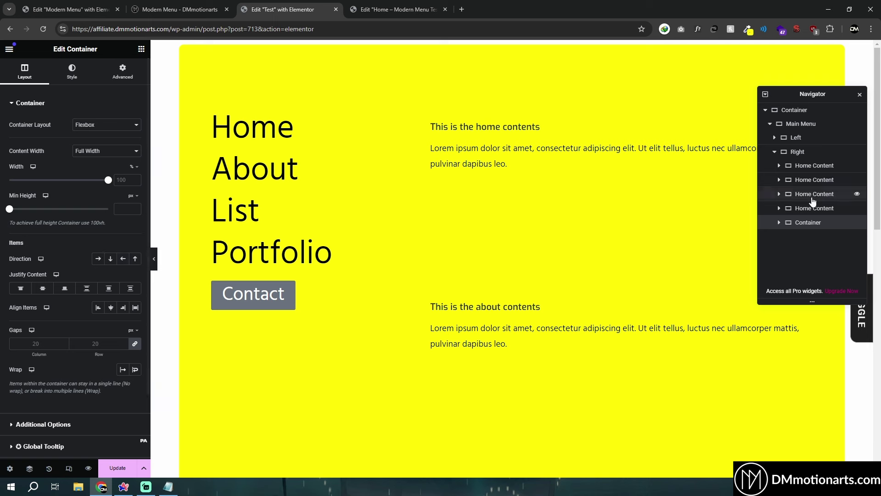
{"action": "left_click", "coordinate": [857, 193]}
{"action": "left_click", "coordinate": [857, 208]}
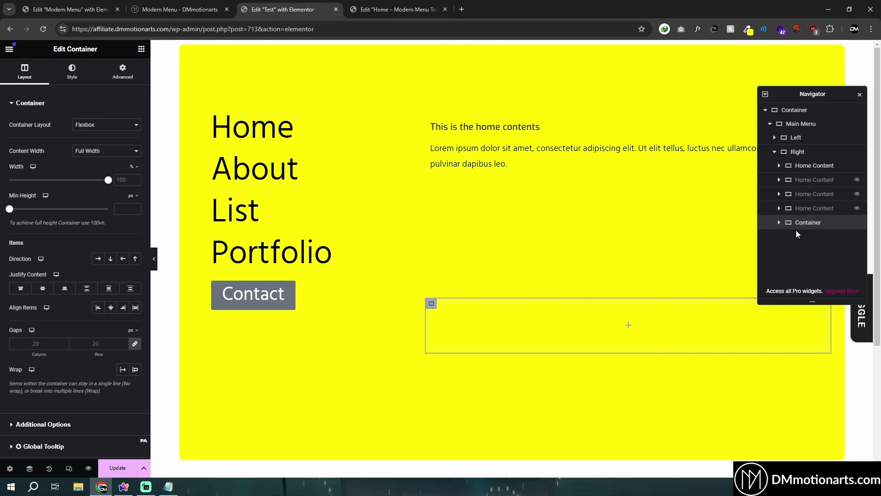
Set the new container's width to 500 px and minimum height to 300 px, and choose a video background for it.
{"action": "left_click", "coordinate": [132, 167]}
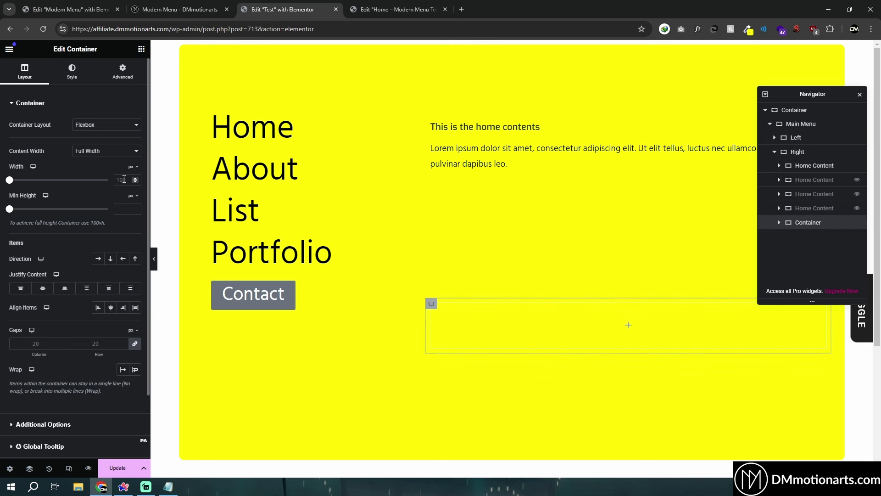
{"action": "type", "text": "300"}
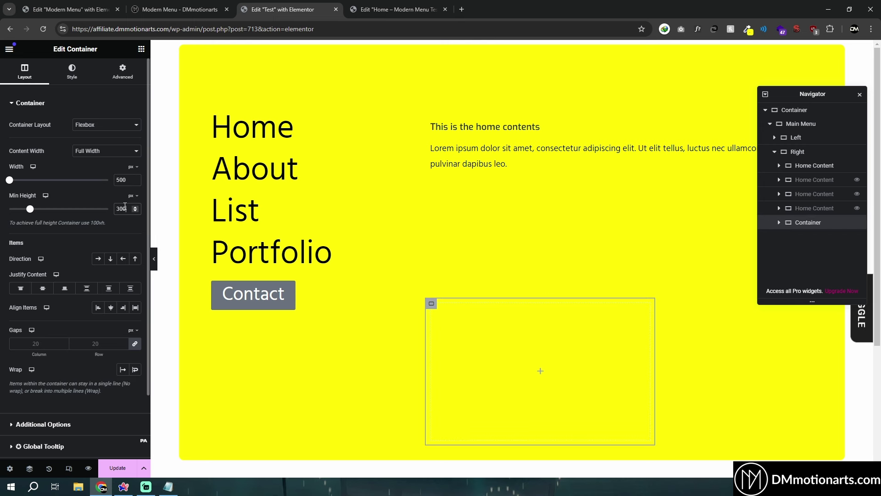
{"action": "left_click", "coordinate": [74, 71]}
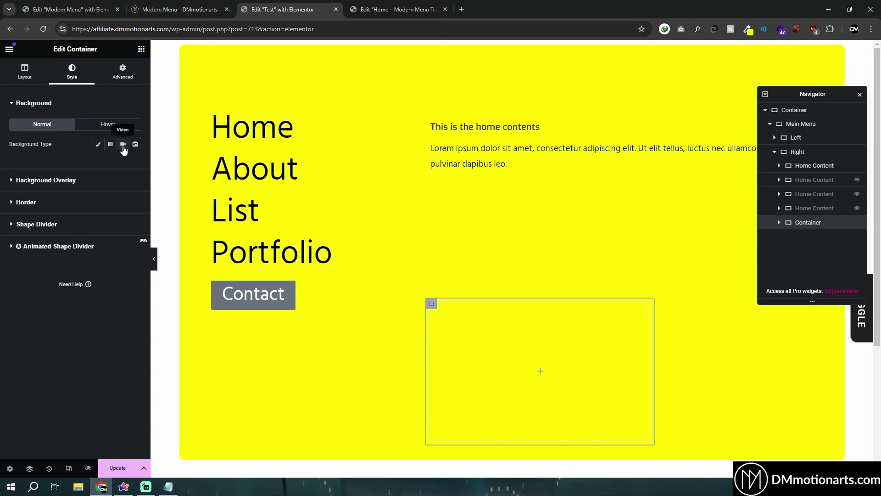
{"action": "left_click", "coordinate": [123, 144]}
Copy the background video link from the Modern Menu page's Image/Video container and paste it as the new container's video link.
{"action": "left_click", "coordinate": [69, 9]}
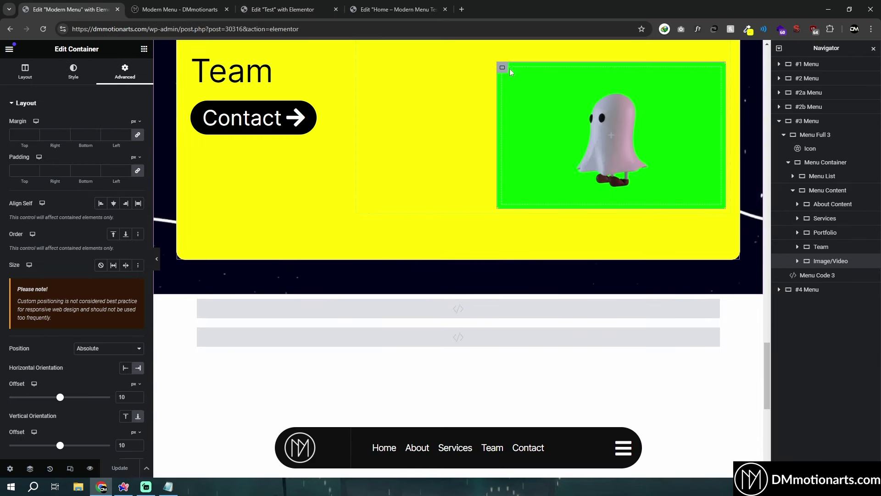
{"action": "left_click", "coordinate": [25, 72]}
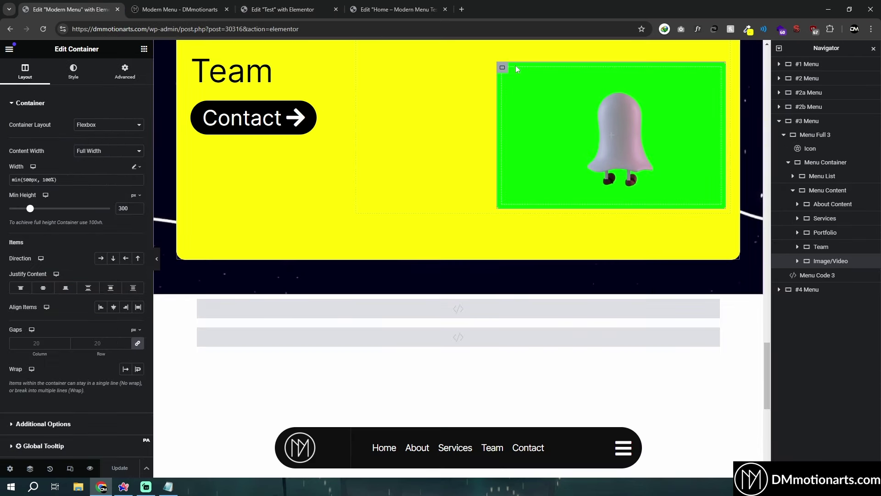
{"action": "left_click", "coordinate": [73, 72]}
{"action": "triple_click", "coordinate": [101, 192]}
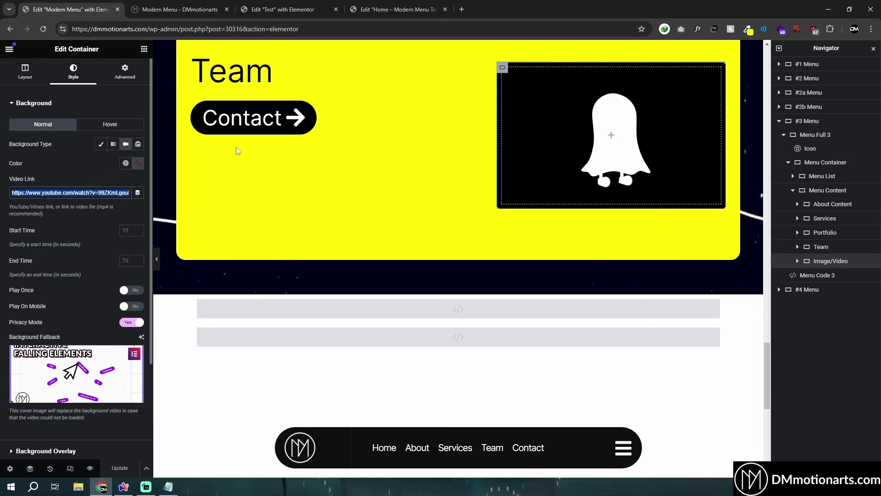
{"action": "key", "text": "ctrl+c"}
{"action": "key", "text": "ctrl+3"}
{"action": "left_click", "coordinate": [115, 194]}
{"action": "key", "text": "ctrl+v"}
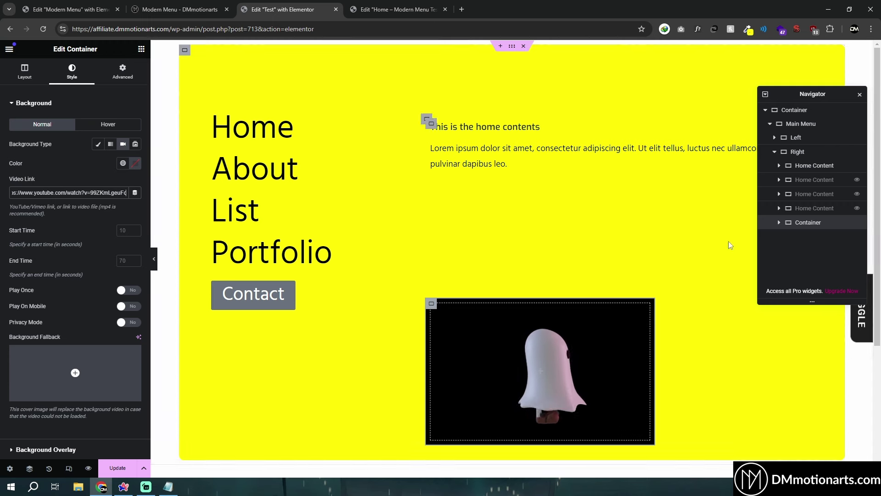
Position the video container absolutely with right and bottom orientation, using a horizontal offset of 65 px and a vertical offset of 46 px.
{"action": "left_click", "coordinate": [123, 72]}
{"action": "left_click", "coordinate": [106, 291]}
{"action": "left_click", "coordinate": [89, 301]}
{"action": "scroll", "coordinate": [120, 333], "scroll_direction": "down", "scroll_amount": 2}
{"action": "left_click", "coordinate": [135, 276]}
{"action": "left_click", "coordinate": [135, 324]}
{"action": "left_click_drag", "start_coordinate": [59, 353], "coordinate": [61, 353]}
{"action": "left_click_drag", "start_coordinate": [58, 306], "coordinate": [62, 305]}
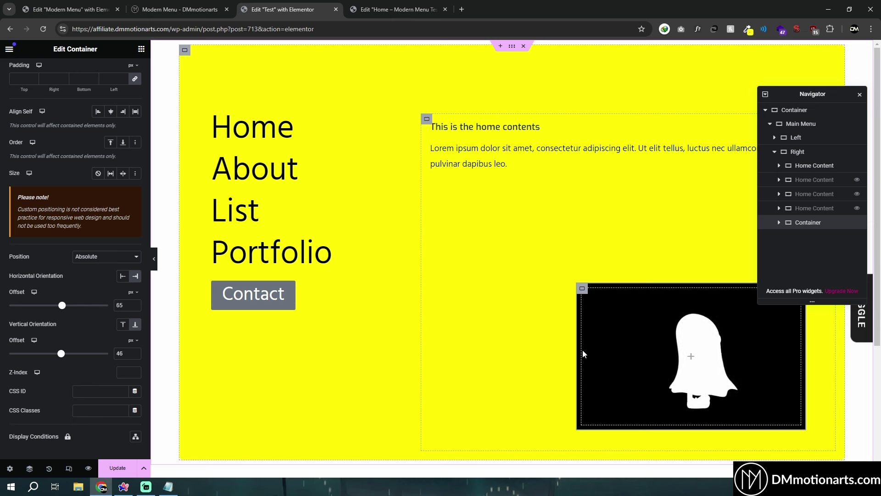
{"action": "scroll", "coordinate": [437, 236], "scroll_direction": "down", "scroll_amount": 2}
{"action": "scroll", "coordinate": [440, 243], "scroll_direction": "up", "scroll_amount": 2}
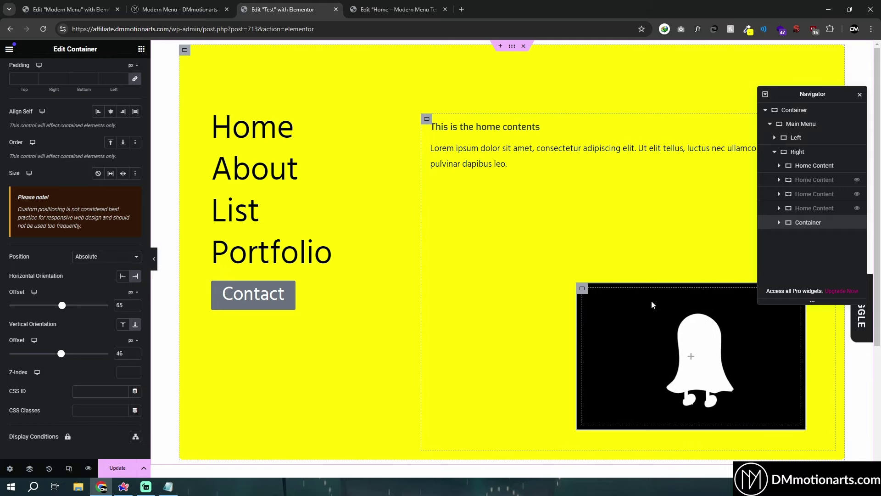
Temporarily show the about, list and portfolio content containers to check the Right container's layout, and hide them again.
{"action": "left_click", "coordinate": [857, 179]}
{"action": "left_click", "coordinate": [857, 193]}
{"action": "left_click", "coordinate": [857, 208]}
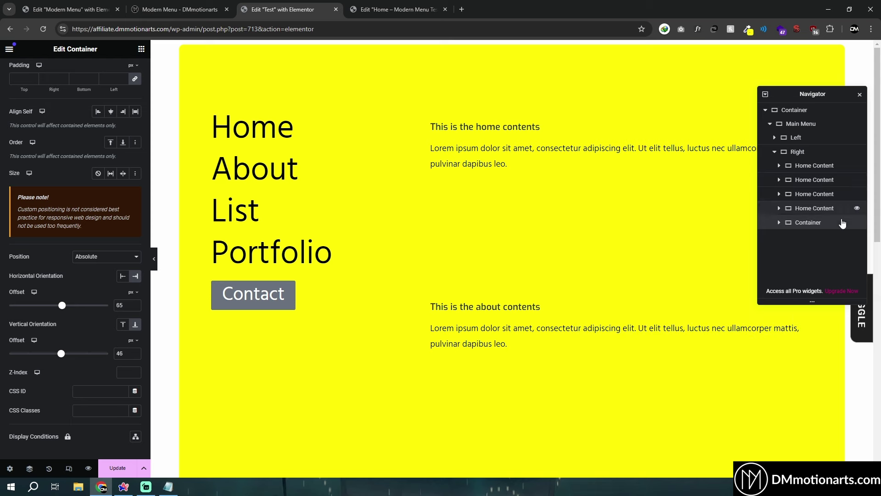
{"action": "scroll", "coordinate": [570, 324], "scroll_direction": "down", "scroll_amount": 10}
{"action": "scroll", "coordinate": [530, 322], "scroll_direction": "up", "scroll_amount": 8}
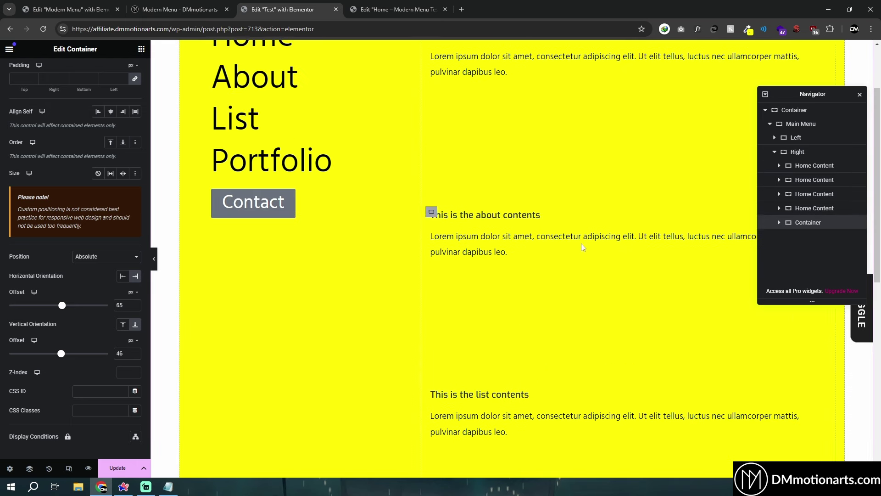
{"action": "scroll", "coordinate": [568, 282], "scroll_direction": "up", "scroll_amount": 2}
{"action": "left_click", "coordinate": [857, 208]}
{"action": "left_click", "coordinate": [857, 194]}
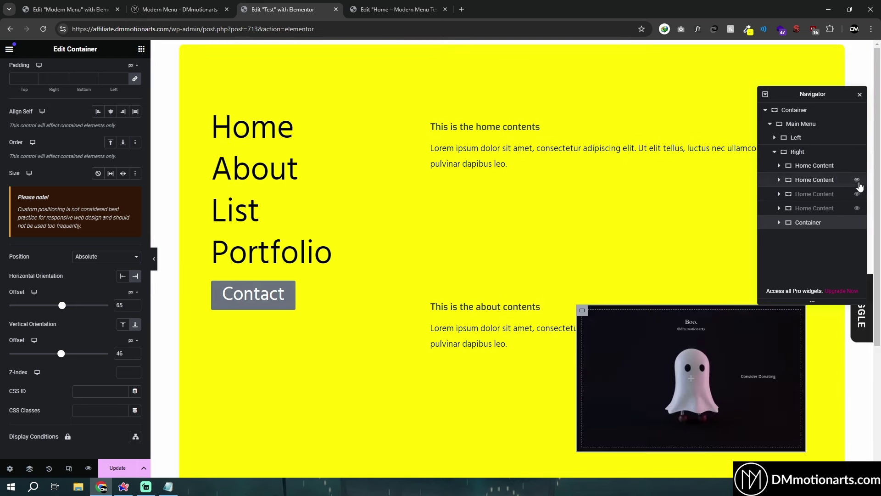
{"action": "left_click", "coordinate": [857, 180]}
Rename the second content container in the Right container to "About COntent" and collapse it.
{"action": "double_click", "coordinate": [803, 181]}
{"action": "type", "text": "About COnt"}
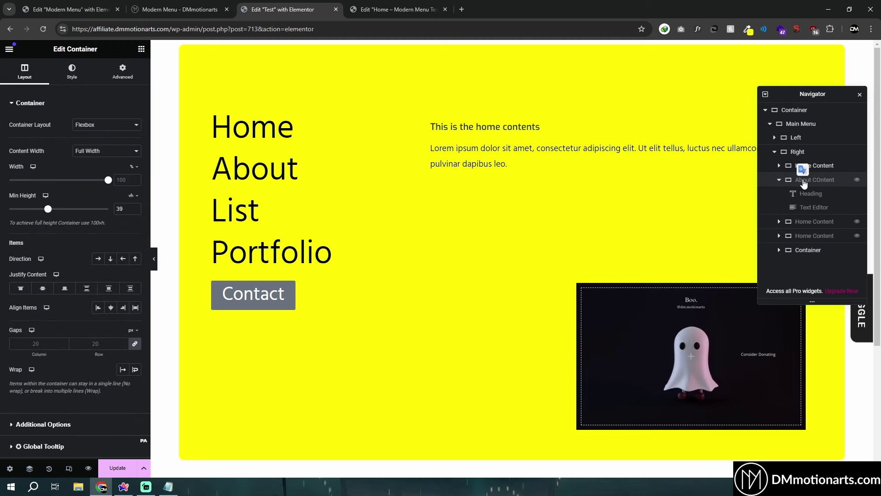
{"action": "left_click", "coordinate": [779, 182]}
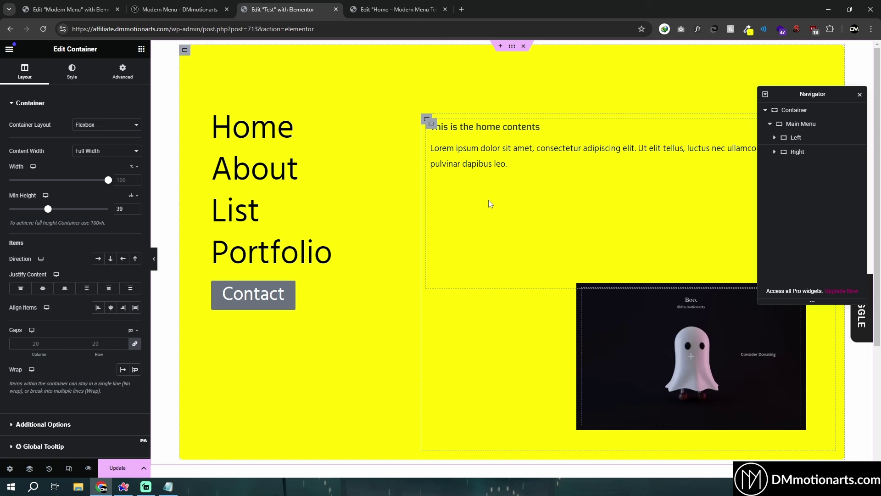
Examine the nesting and settings of the Main Menu, Left, Right and video containers.
{"action": "left_click", "coordinate": [797, 125]}
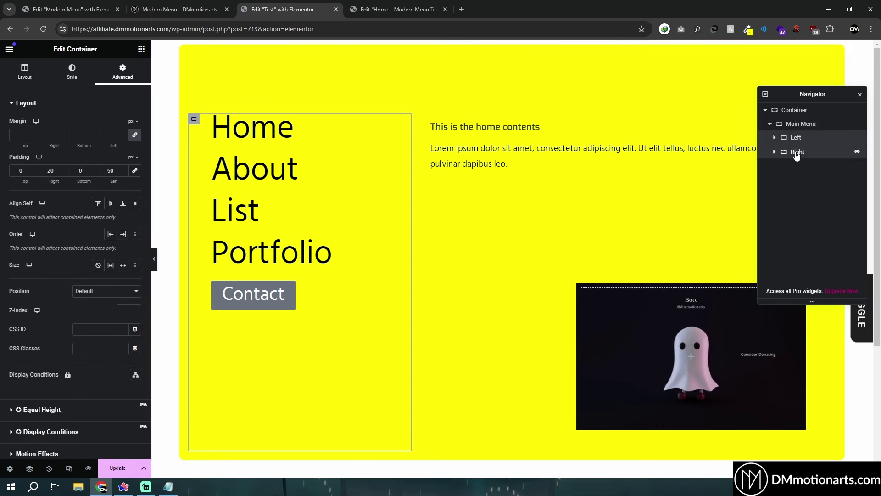
{"action": "left_click", "coordinate": [791, 152]}
{"action": "left_click", "coordinate": [780, 127]}
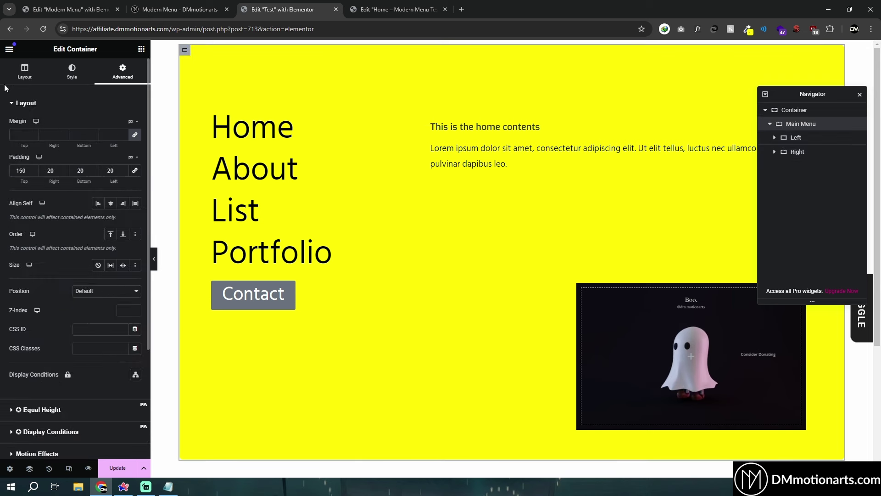
{"action": "left_click", "coordinate": [123, 74]}
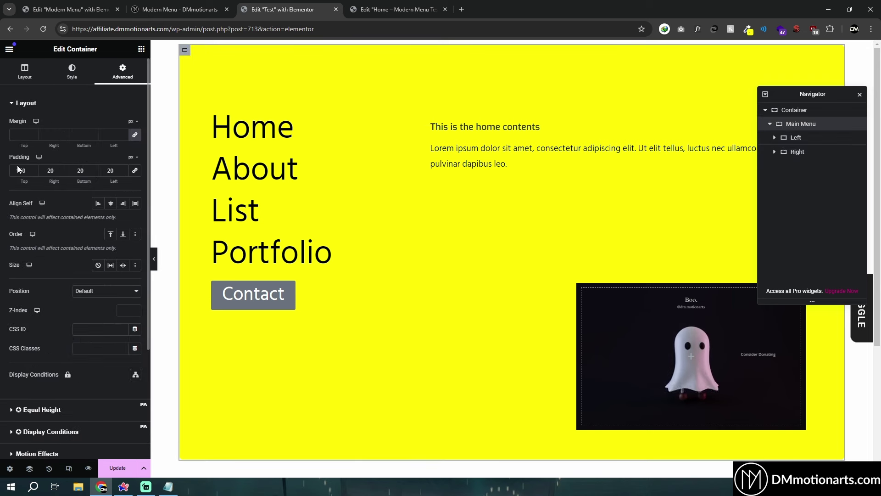
{"action": "left_click", "coordinate": [775, 138]}
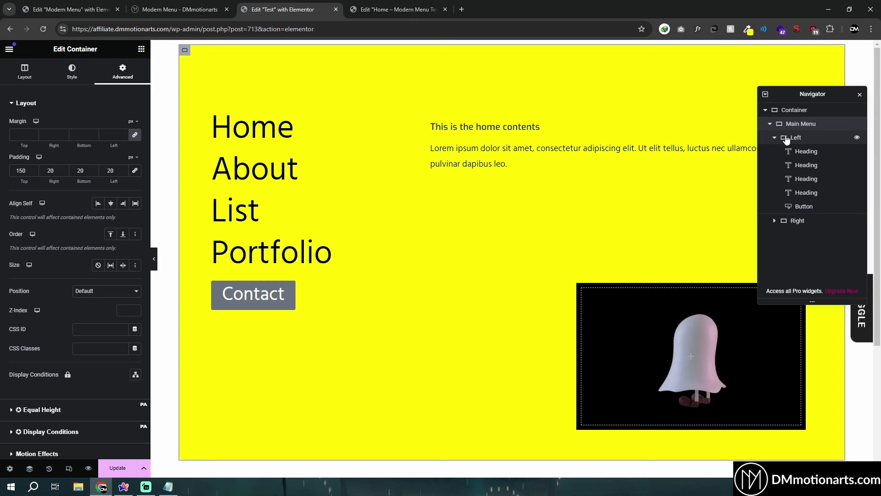
{"action": "left_click", "coordinate": [775, 139]}
{"action": "left_click", "coordinate": [797, 152]}
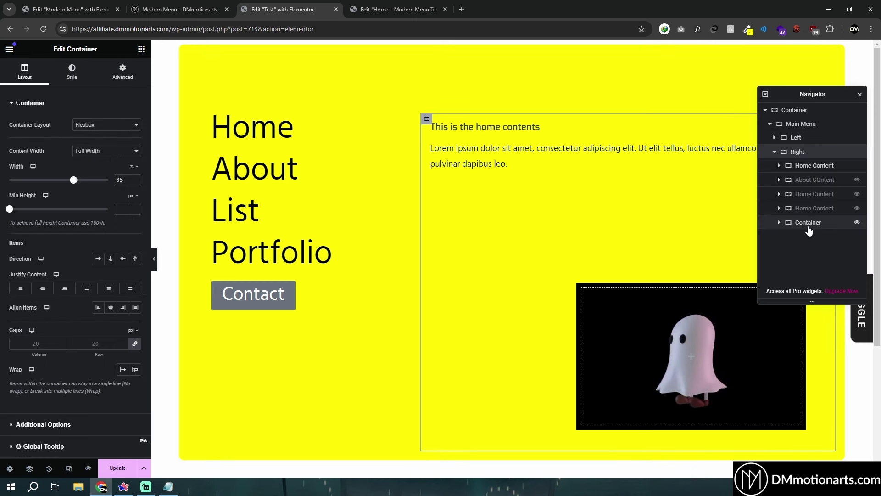
{"action": "left_click", "coordinate": [808, 223]}
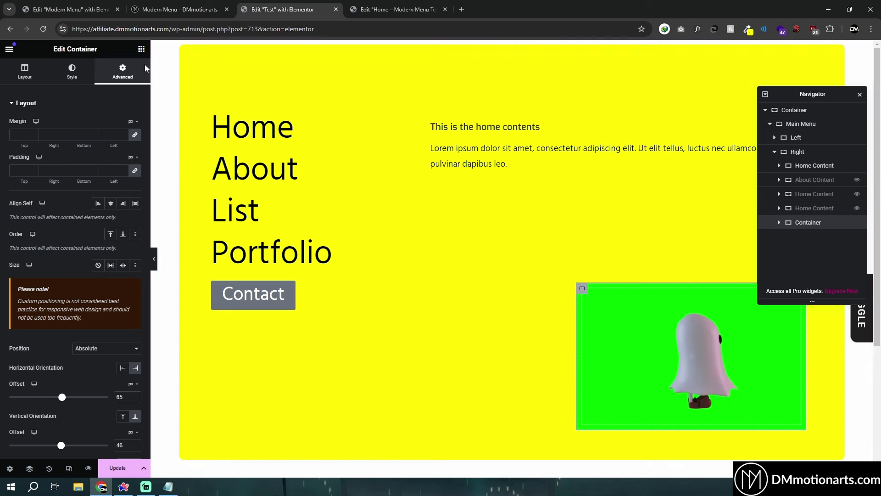
{"action": "left_click", "coordinate": [101, 6]}
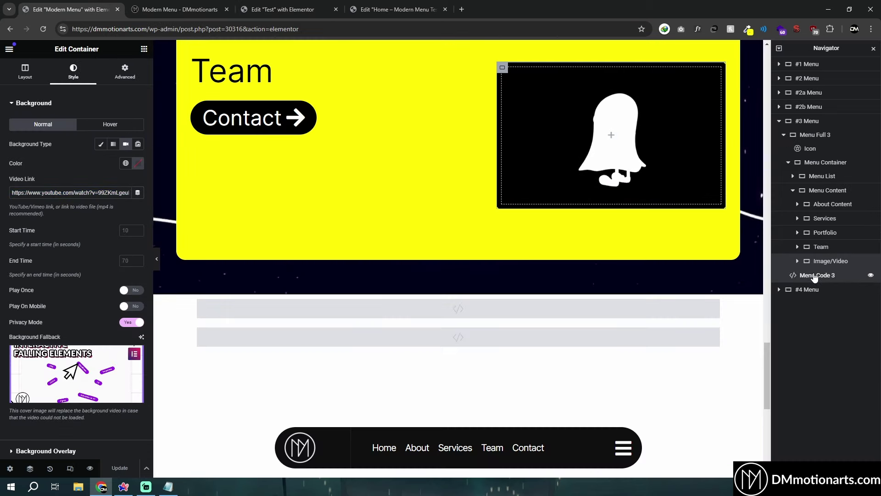
{"action": "right_click", "coordinate": [780, 274]}
{"action": "key", "text": "Escape"}
{"action": "key", "text": "ctrl+Tab"}
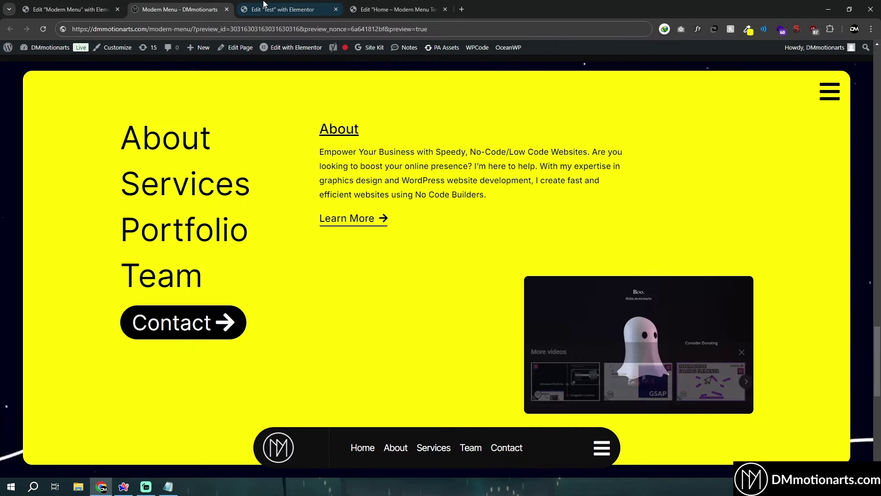
{"action": "key", "text": "ctrl+Tab"}
{"action": "left_click", "coordinate": [141, 49]}
{"action": "type", "text": "htm"}
{"action": "left_click_drag", "start_coordinate": [40, 123], "coordinate": [809, 222]}
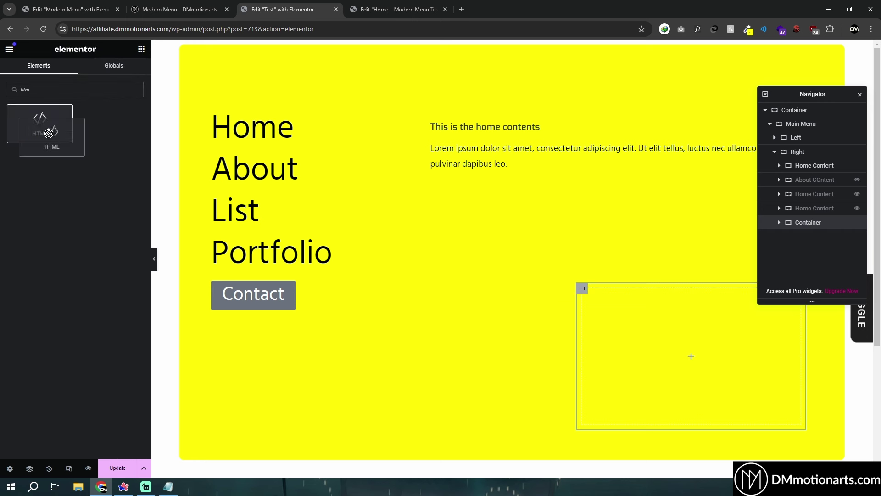
Try pasting the copied element into the Main Menu container, and delete the pasted Header container.
{"action": "right_click", "coordinate": [795, 129]}
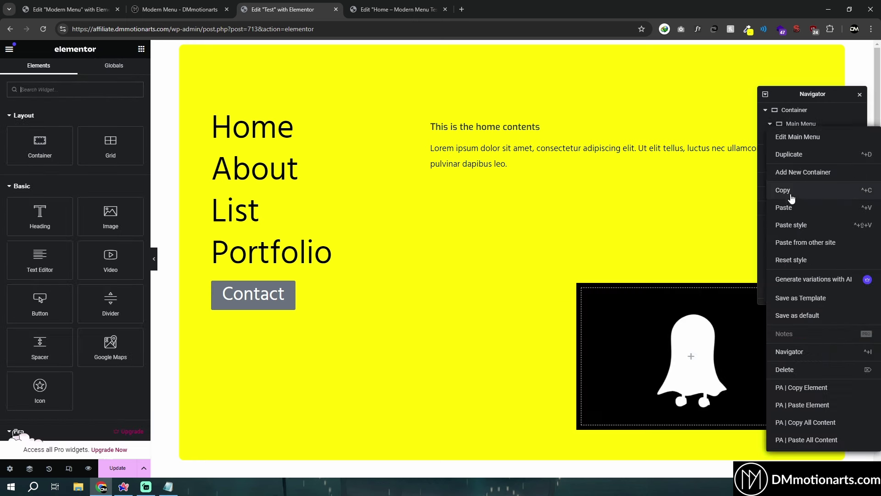
{"action": "left_click", "coordinate": [790, 207]}
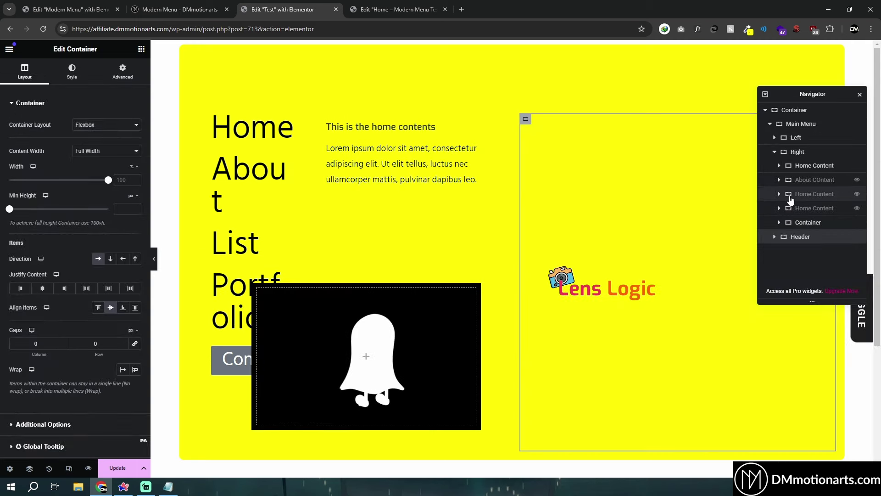
{"action": "right_click", "coordinate": [802, 241]}
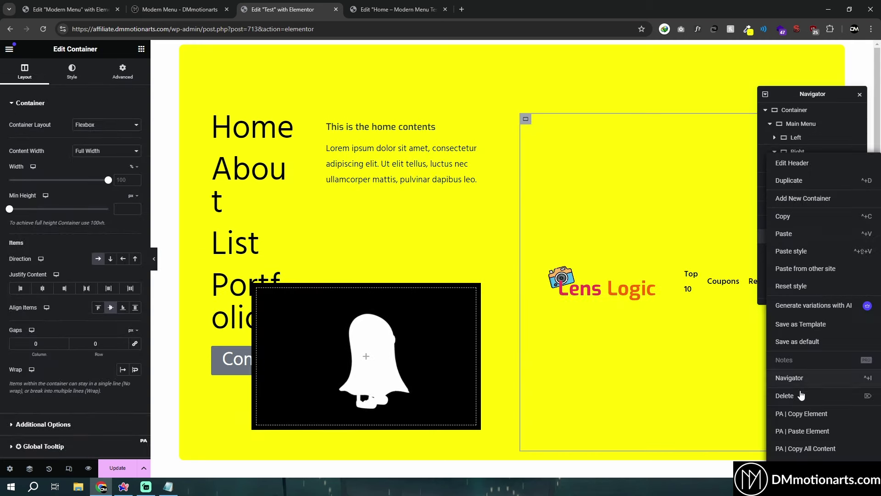
{"action": "left_click", "coordinate": [802, 392]}
Copy the code of the Modern Menu page's Menu Code 3 widget into a new HTML widget at the end of the Test page's Right container.
{"action": "left_click", "coordinate": [89, 9]}
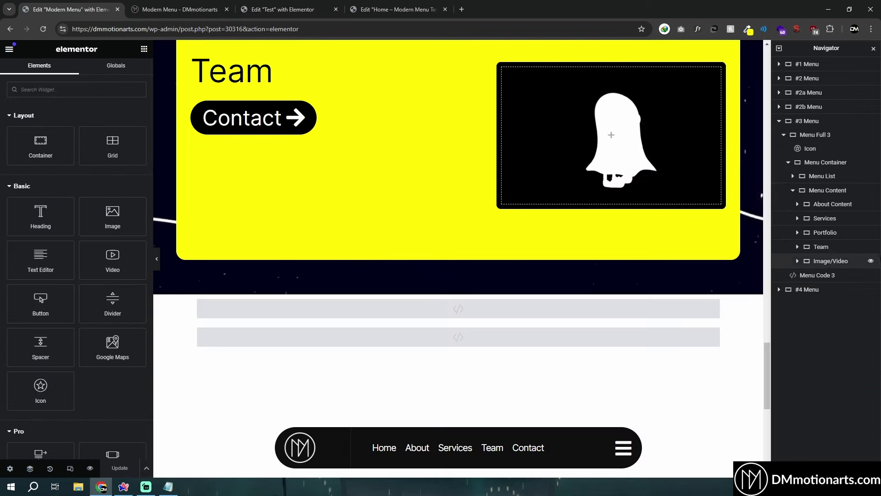
{"action": "left_click", "coordinate": [807, 275]}
{"action": "left_click", "coordinate": [308, 16]}
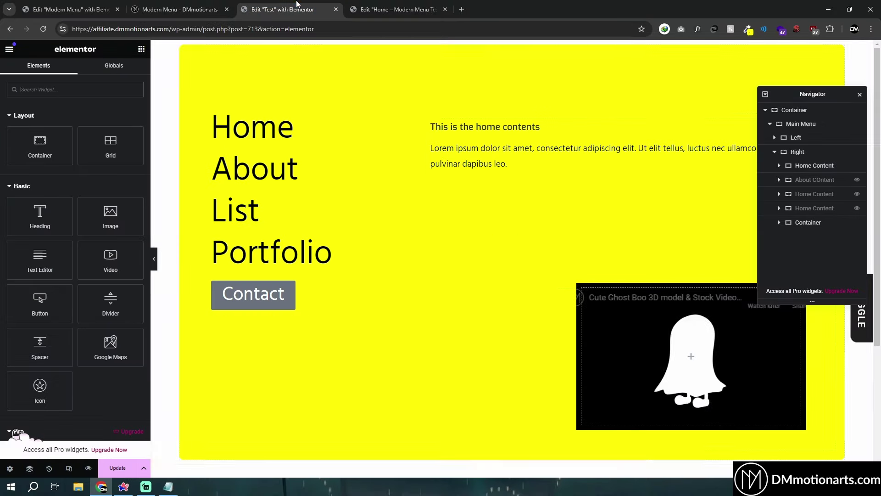
{"action": "left_click", "coordinate": [141, 51]}
{"action": "type", "text": "html"}
{"action": "left_click_drag", "start_coordinate": [39, 122], "coordinate": [688, 263]}
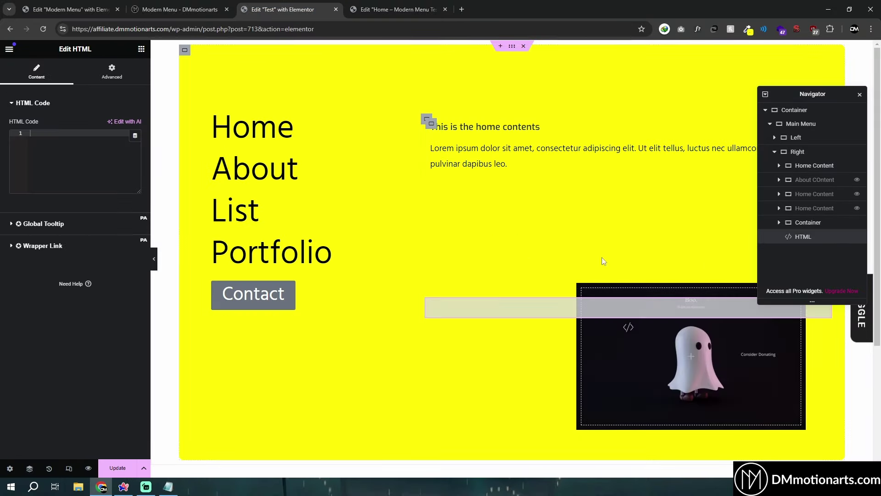
{"action": "key", "text": "ctrl+v"}
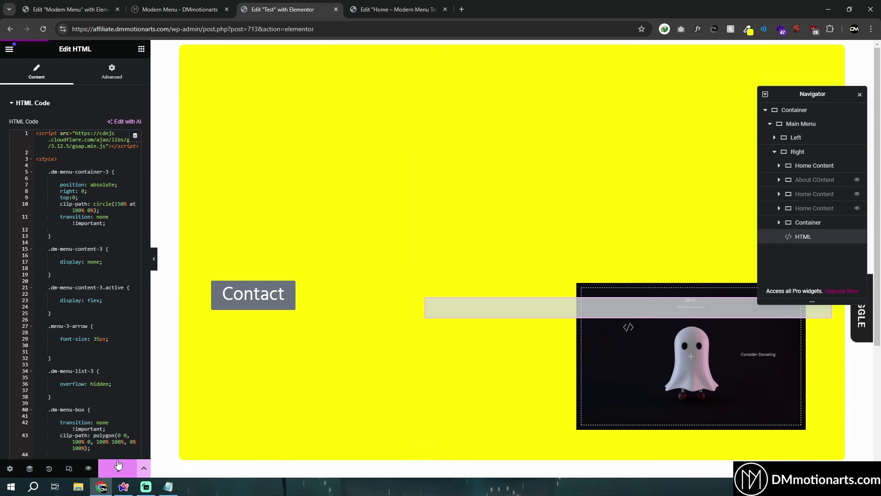
Preview the updated Test page, compare it with the finished Modern Menu preview, and return to the Test page editor.
{"action": "left_click", "coordinate": [89, 468]}
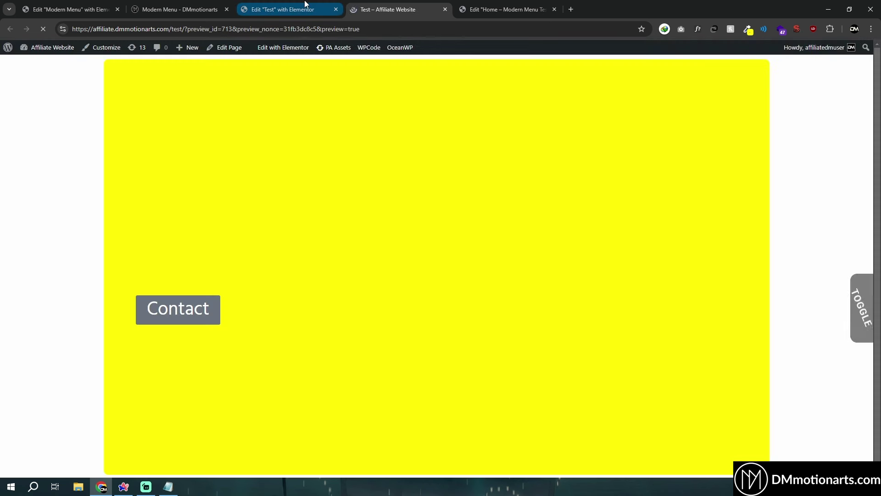
{"action": "left_click", "coordinate": [197, 5]}
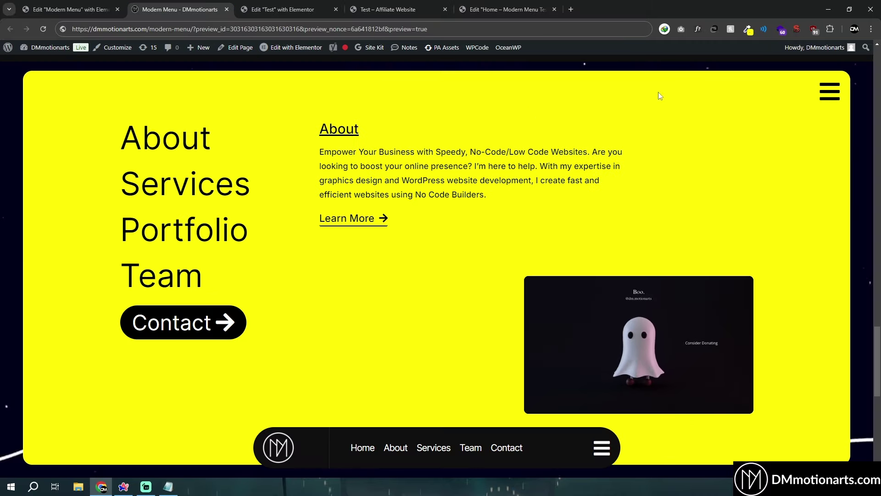
{"action": "left_click", "coordinate": [282, 9]}
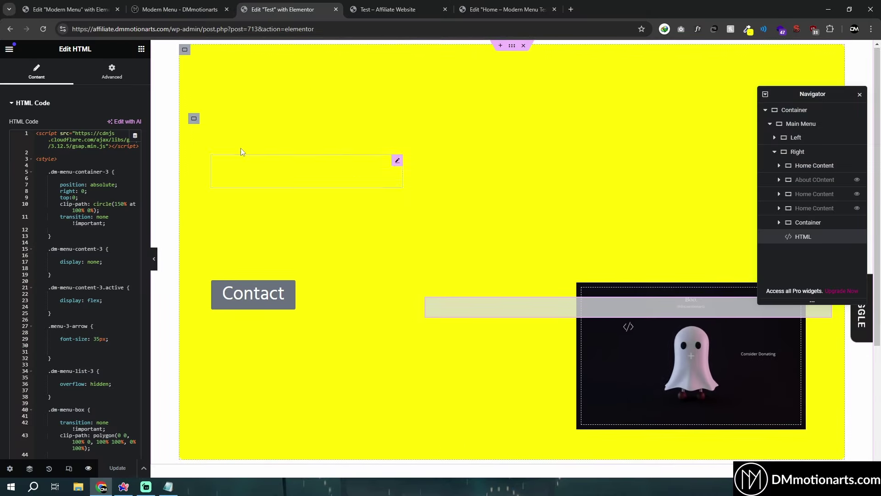
Add an Icon widget to the outer container and move it above the Main Menu container.
{"action": "left_click", "coordinate": [141, 49]}
{"action": "type", "text": "icon"}
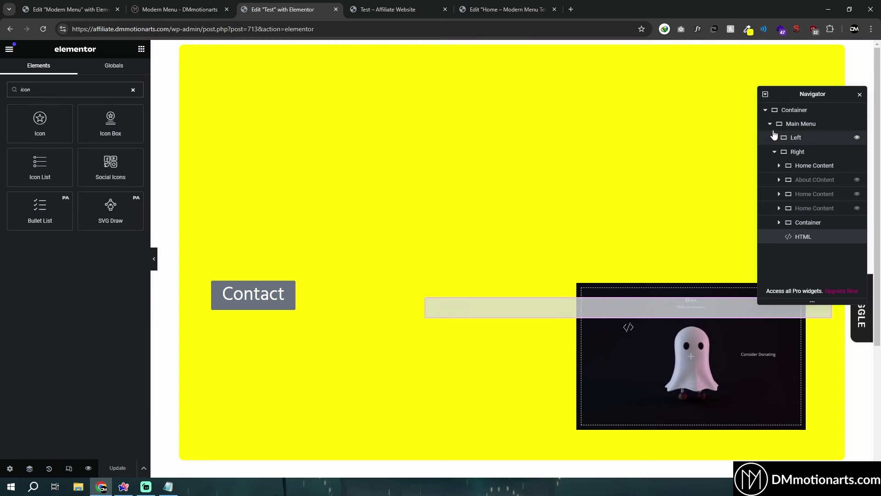
{"action": "left_click", "coordinate": [791, 122]}
{"action": "left_click", "coordinate": [794, 113]}
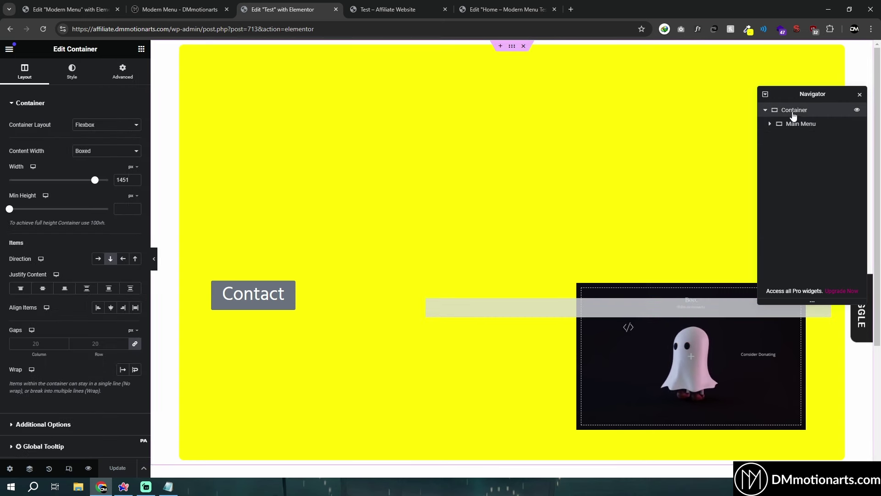
{"action": "left_click", "coordinate": [141, 49]}
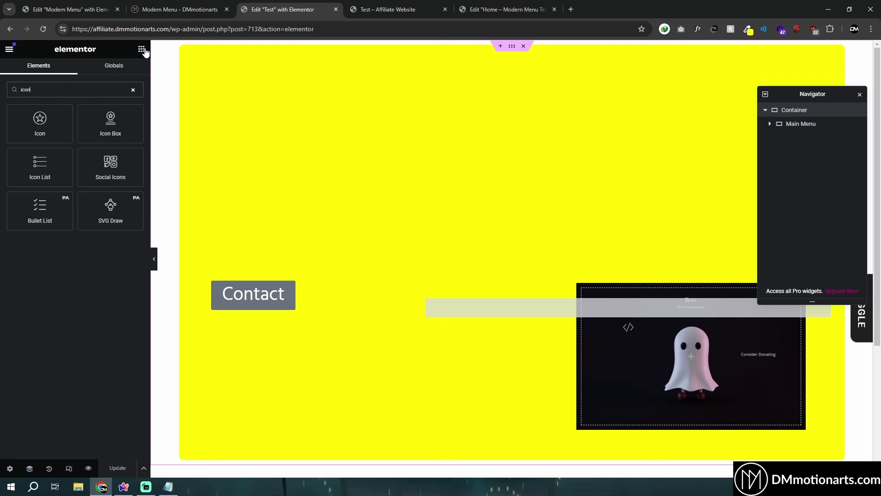
{"action": "left_click", "coordinate": [60, 112]}
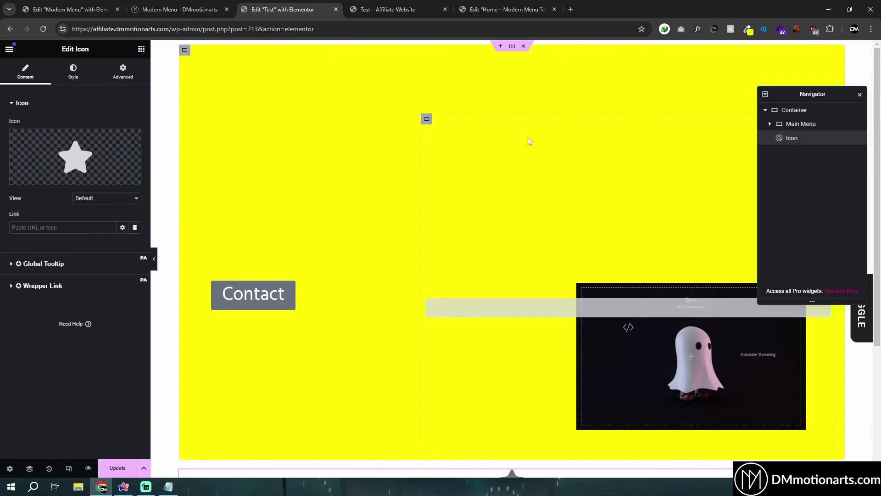
{"action": "scroll", "coordinate": [488, 350], "scroll_direction": "up", "scroll_amount": 2}
{"action": "left_click_drag", "start_coordinate": [790, 138], "coordinate": [797, 123]}
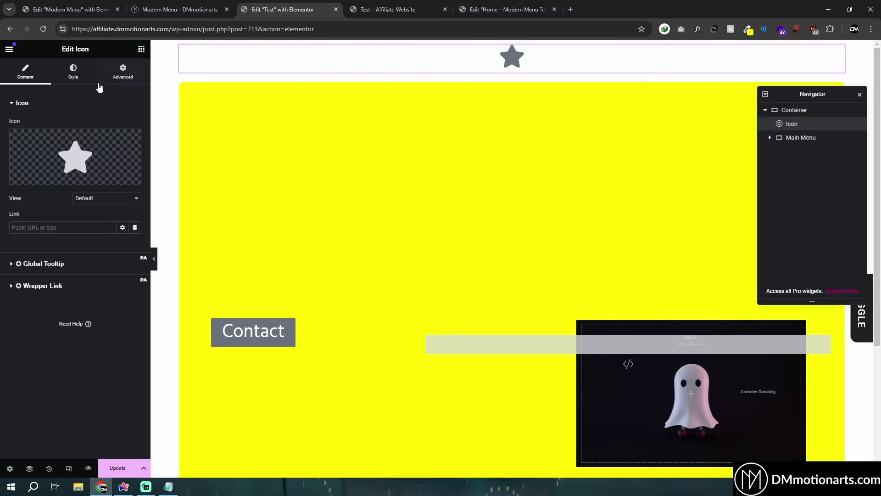
Replace the star with the three-line bars icon and set the icon's bottom margin to -10 px.
{"action": "left_click", "coordinate": [47, 179]}
{"action": "type", "text": "bar"}
{"action": "left_click", "coordinate": [469, 186]}
{"action": "left_click", "coordinate": [693, 431]}
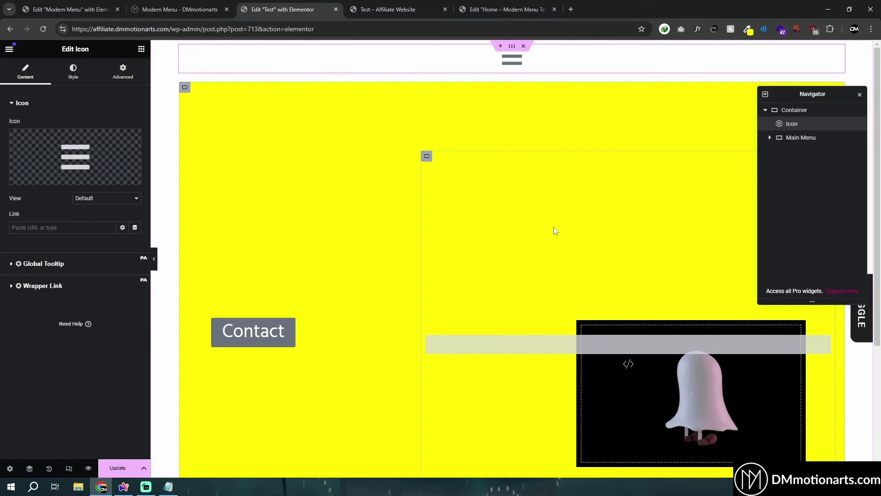
{"action": "left_click", "coordinate": [122, 72]}
{"action": "left_click", "coordinate": [74, 137]}
{"action": "type", "text": "-10"}
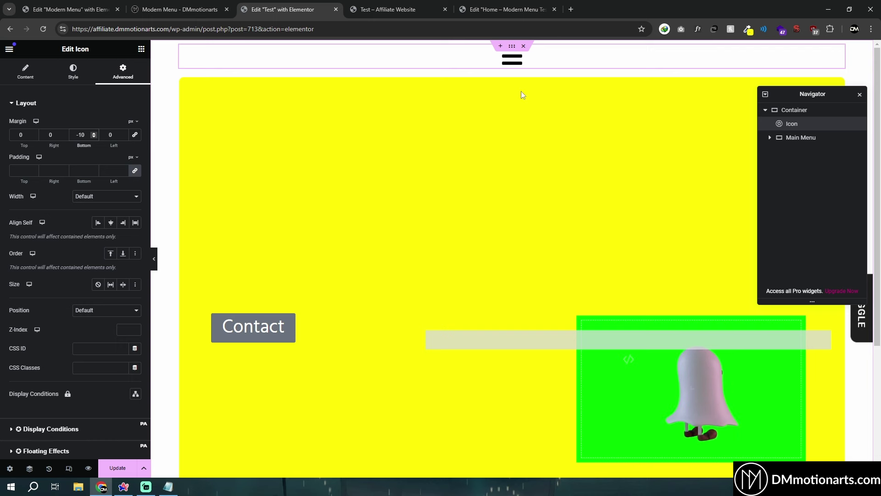
{"action": "left_click", "coordinate": [141, 49]}
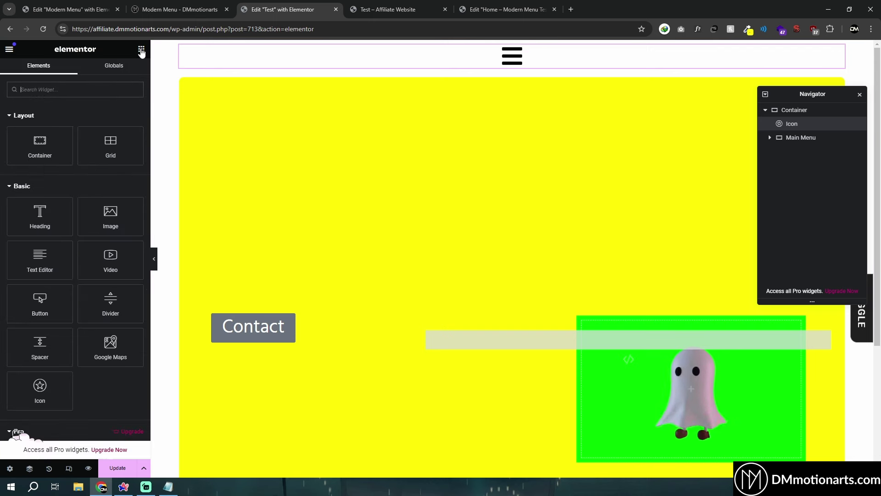
{"action": "type", "text": "htm"}
{"action": "left_click_drag", "start_coordinate": [40, 122], "coordinate": [387, 74]}
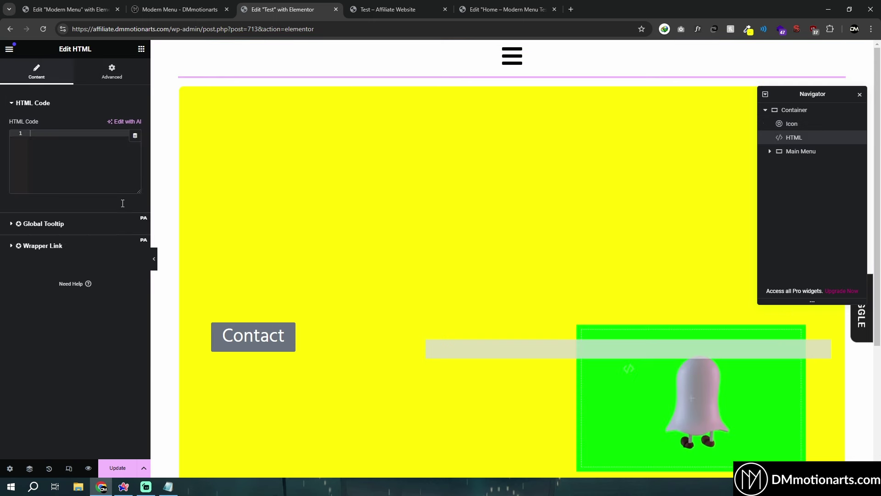
{"action": "right_click", "coordinate": [486, 81]}
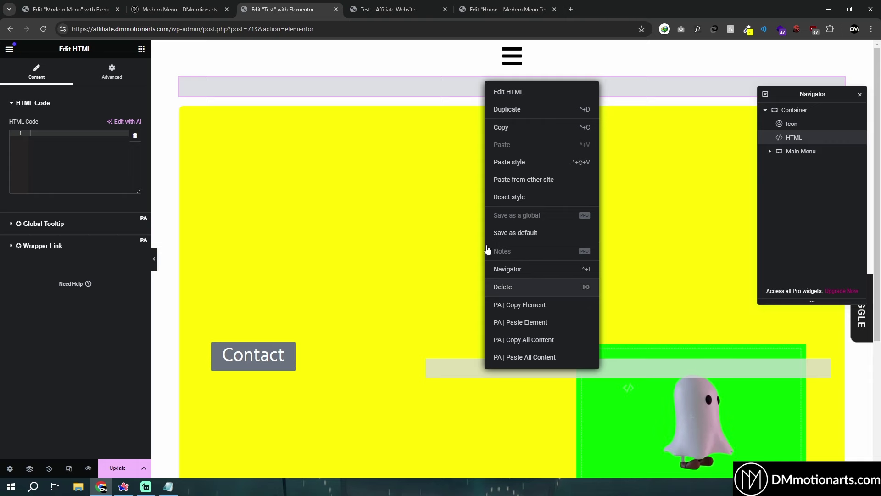
{"action": "left_click", "coordinate": [503, 287]}
Check the Test page preview, and set the menu icon's self-alignment to the end of its container.
{"action": "left_click", "coordinate": [390, 9]}
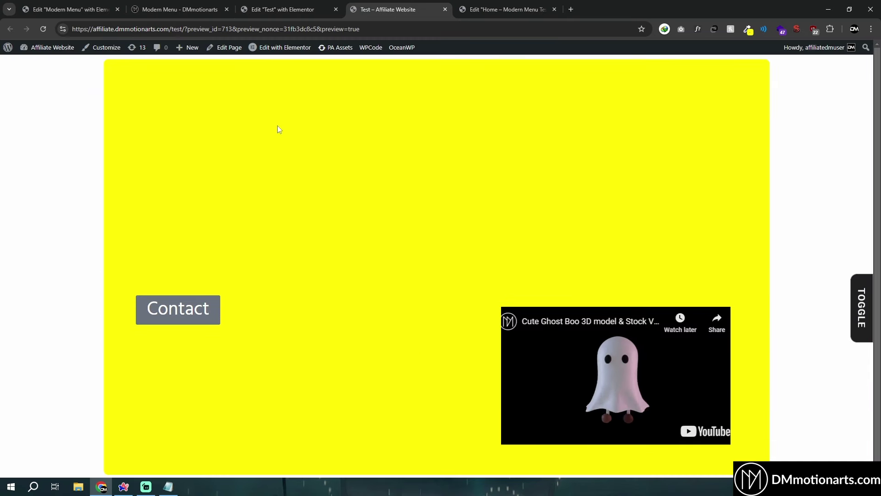
{"action": "left_click", "coordinate": [284, 9]}
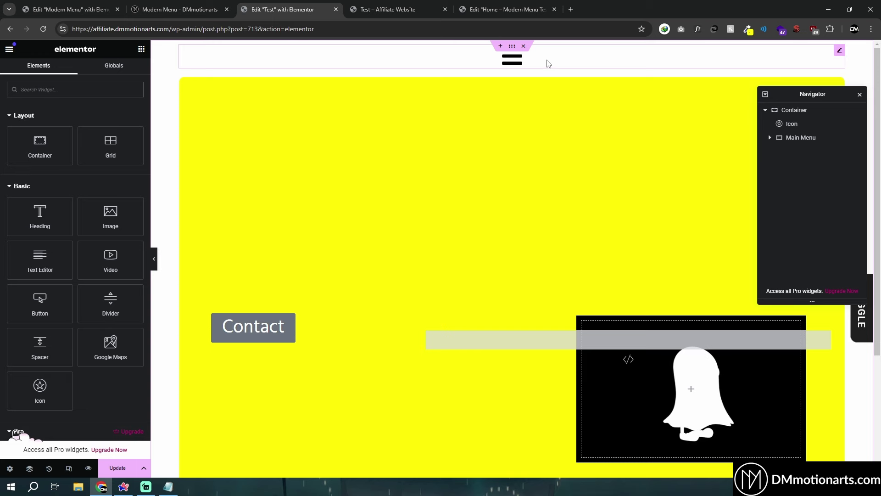
{"action": "left_click", "coordinate": [533, 67]}
{"action": "left_click", "coordinate": [25, 71]}
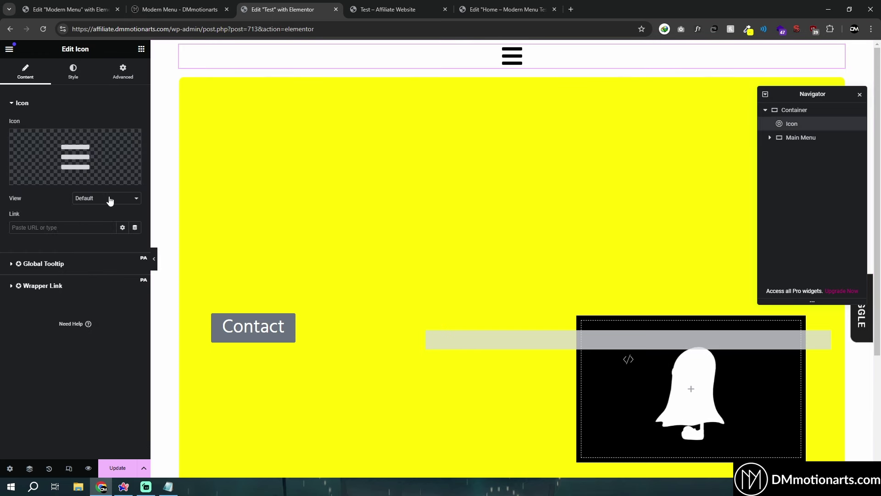
{"action": "left_click", "coordinate": [108, 70]}
{"action": "left_click", "coordinate": [122, 223]}
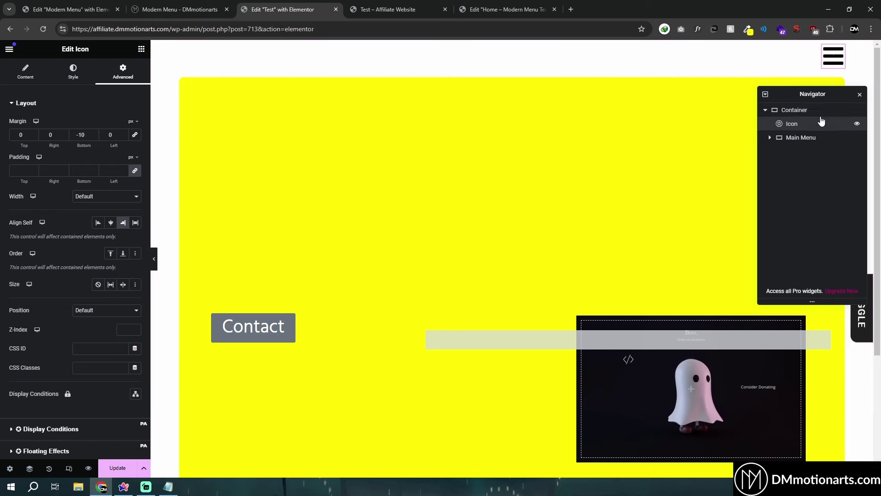
Copy the CSS class dm-menu-icon-3 from the Modern Menu page's menu icon to the Test page's icon, and preview the page.
{"action": "left_click", "coordinate": [73, 9]}
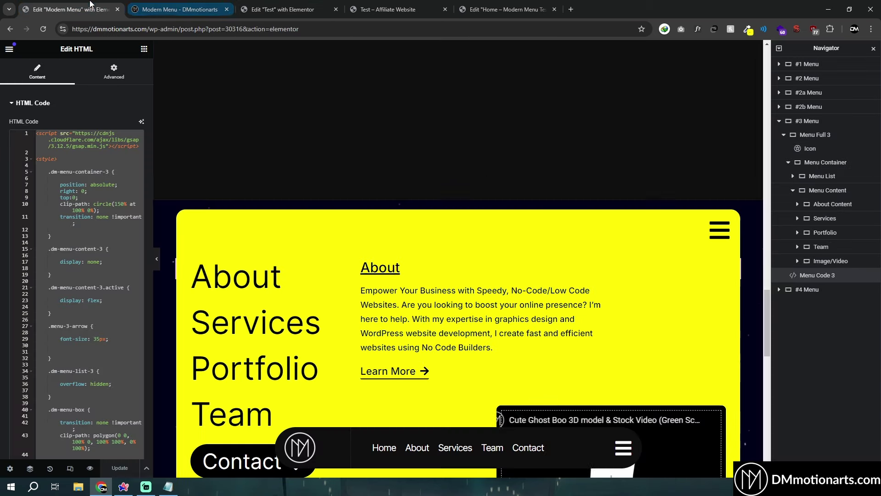
{"action": "left_click", "coordinate": [719, 230]}
{"action": "left_click", "coordinate": [109, 83]}
{"action": "triple_click", "coordinate": [99, 367]}
{"action": "key", "text": "ctrl+c"}
{"action": "left_click", "coordinate": [473, 4]}
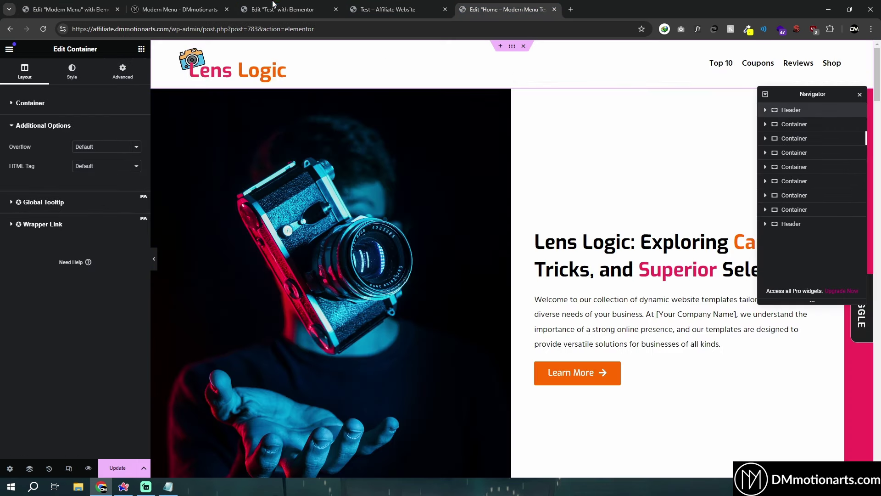
{"action": "left_click", "coordinate": [285, 9]}
{"action": "left_click", "coordinate": [109, 366]}
{"action": "key", "text": "ctrl+v"}
{"action": "left_click", "coordinate": [88, 468]}
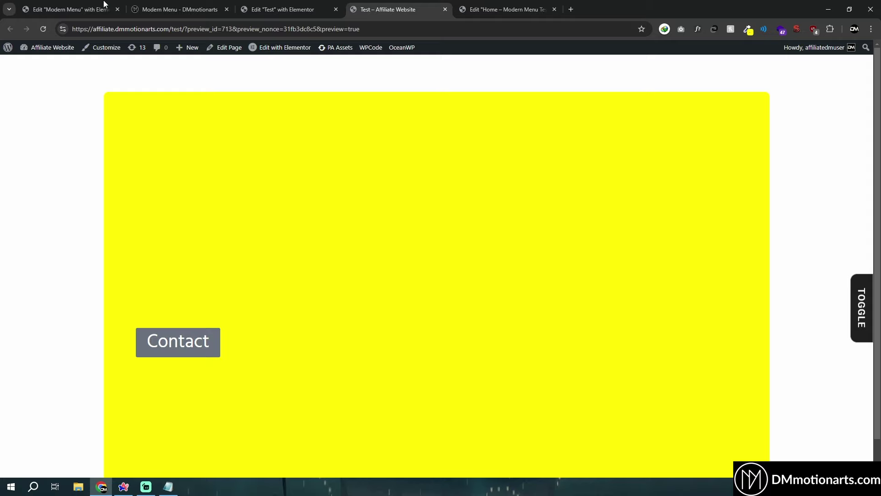
Check the Modern Menu page's Menu Container settings, assign the CSS class dm-menu-container-3 to the Test page's Main Menu, update and preview.
{"action": "left_click", "coordinate": [123, 7]}
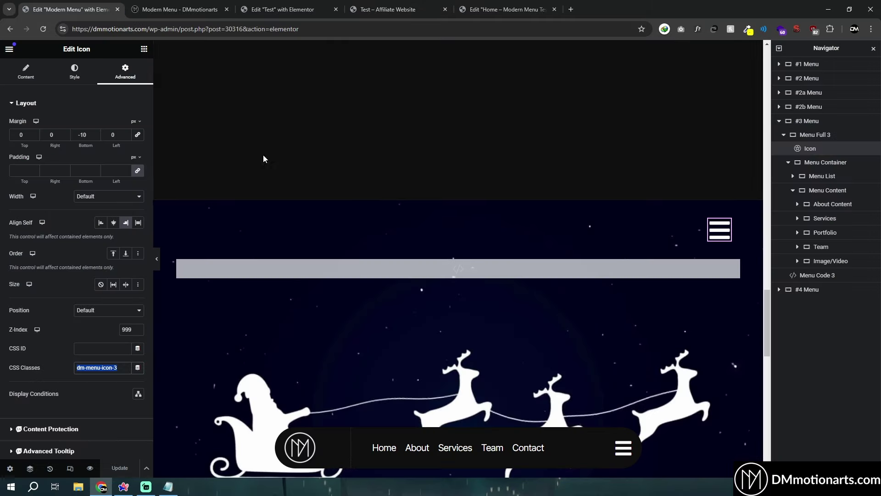
{"action": "left_click", "coordinate": [833, 163]}
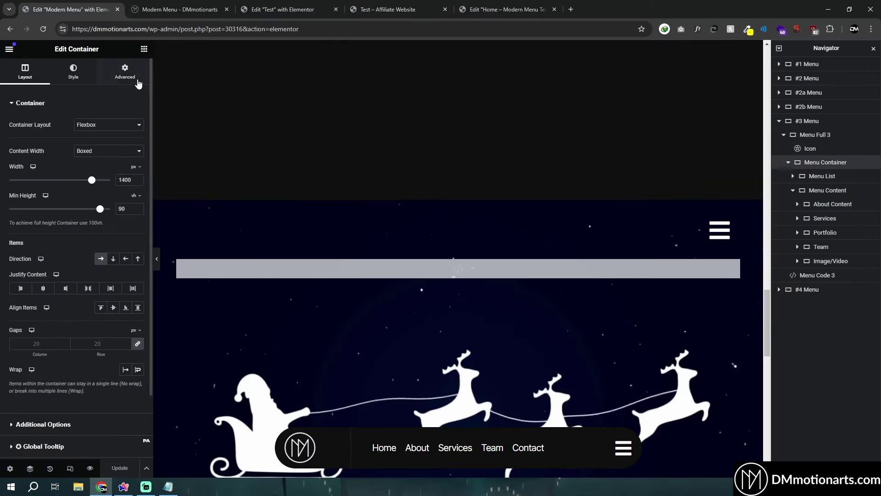
{"action": "left_click", "coordinate": [137, 80]}
{"action": "left_click", "coordinate": [283, 9]}
{"action": "left_click", "coordinate": [795, 139]}
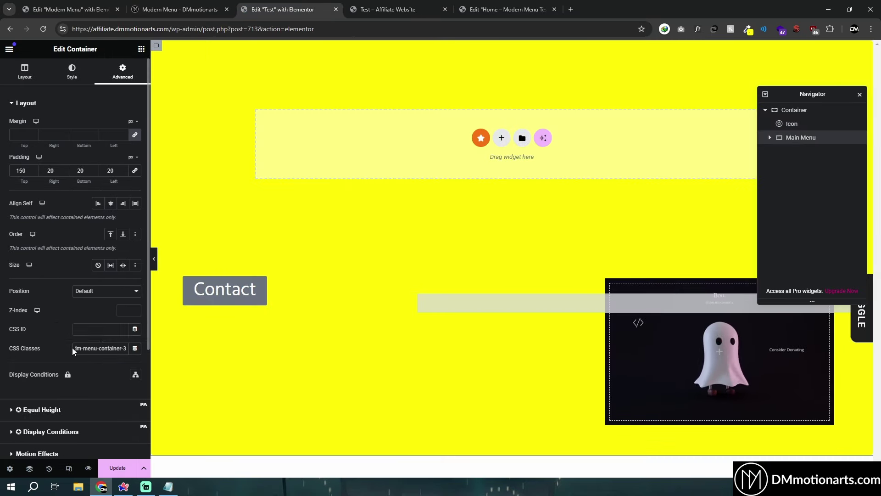
{"action": "left_click", "coordinate": [75, 349]}
{"action": "key", "text": "ctrl+a"}
{"action": "left_click", "coordinate": [113, 466]}
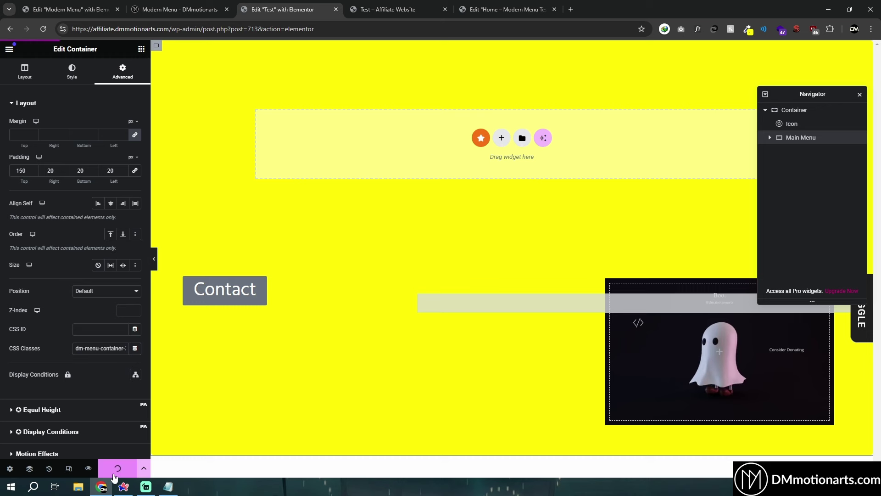
{"action": "left_click", "coordinate": [388, 9]}
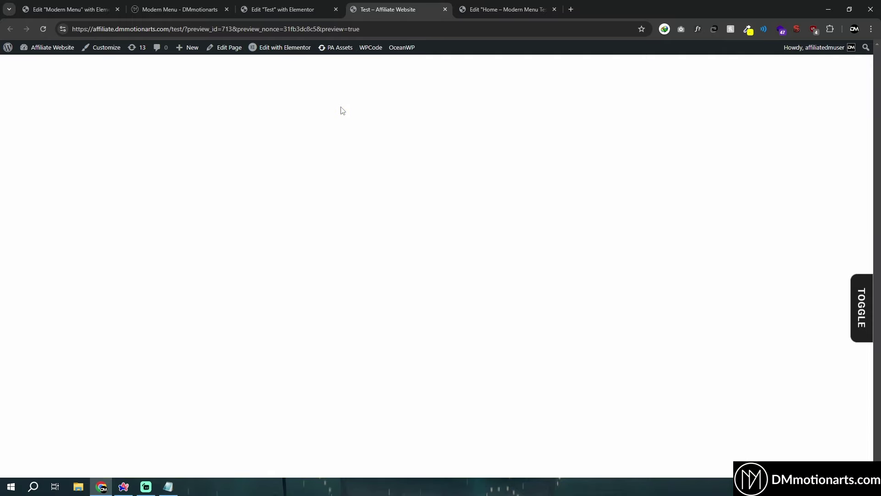
Set the menu icon's primary color to black and update the Test page.
{"action": "key", "text": "ctrl+shift+Tab"}
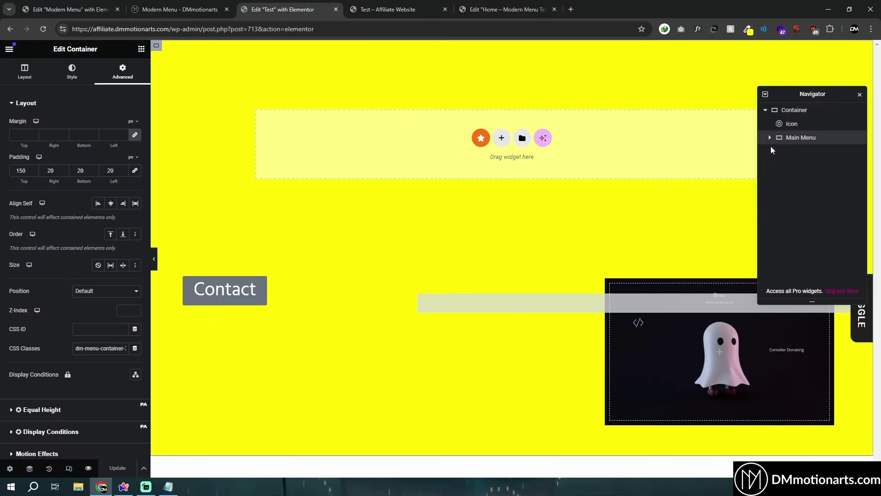
{"action": "left_click", "coordinate": [780, 124]}
{"action": "left_click", "coordinate": [87, 72]}
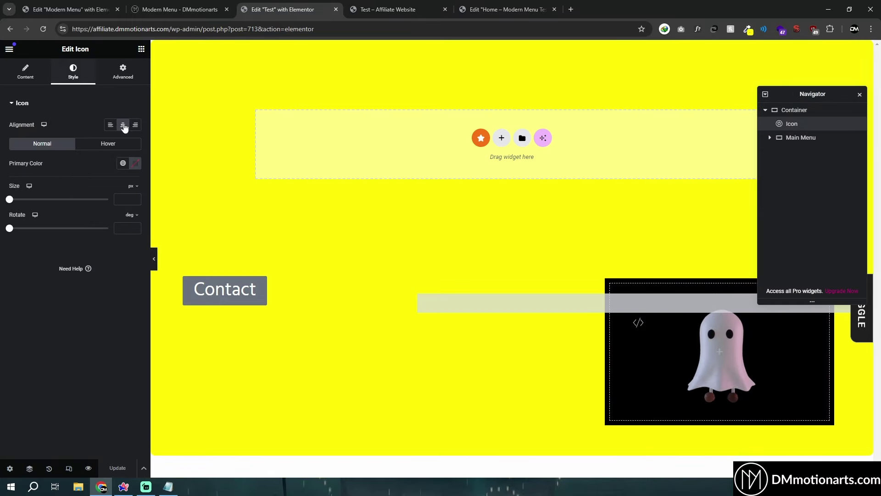
{"action": "left_click", "coordinate": [135, 163]}
{"action": "left_click", "coordinate": [83, 269]}
{"action": "left_click", "coordinate": [118, 468]}
Open the menu in the Test preview, show the contents of its items, and compare it with the Modern Menu preview.
{"action": "left_click", "coordinate": [357, 4]}
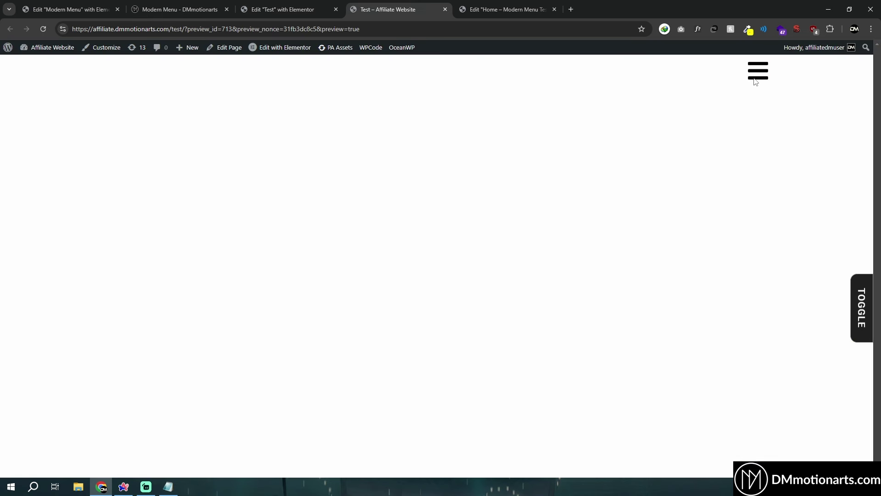
{"action": "left_click", "coordinate": [757, 73]}
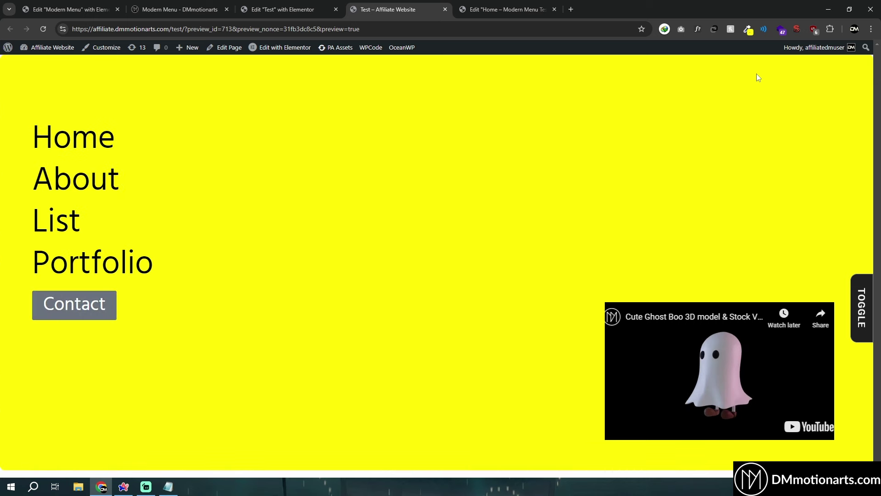
{"action": "mouse_move", "coordinate": [96, 138]}
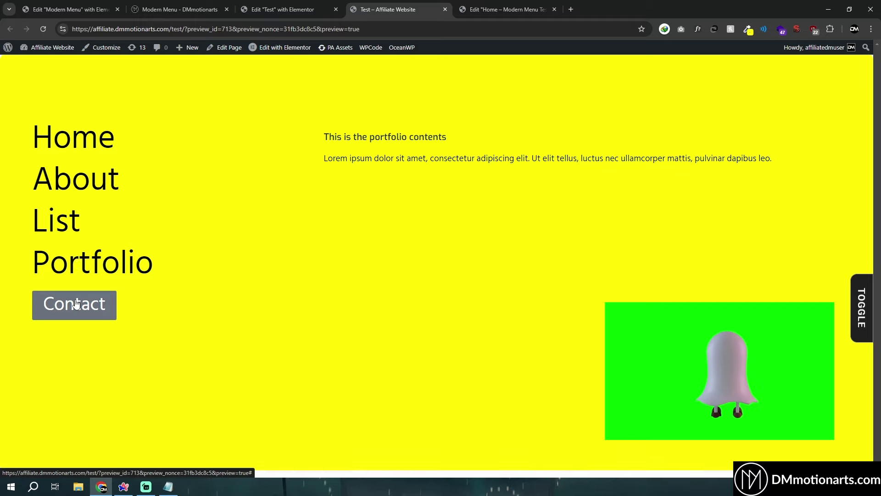
{"action": "mouse_move", "coordinate": [71, 166]}
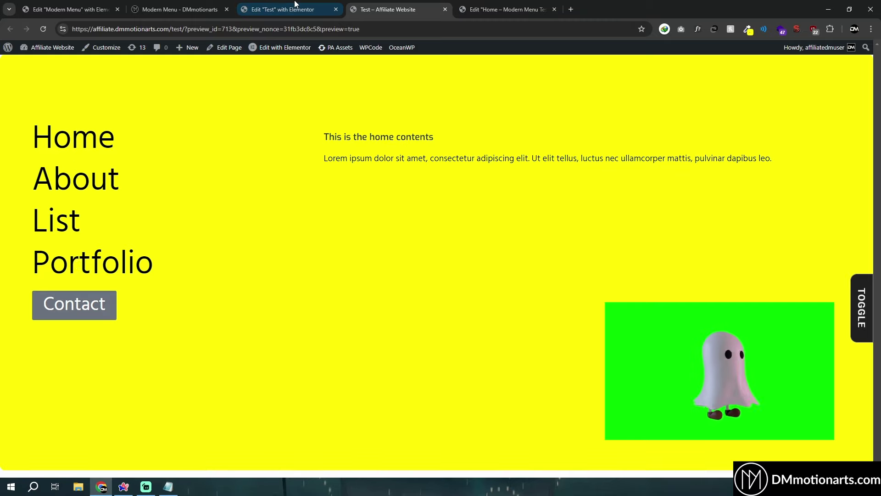
{"action": "left_click", "coordinate": [278, 9]}
{"action": "left_click", "coordinate": [180, 9]}
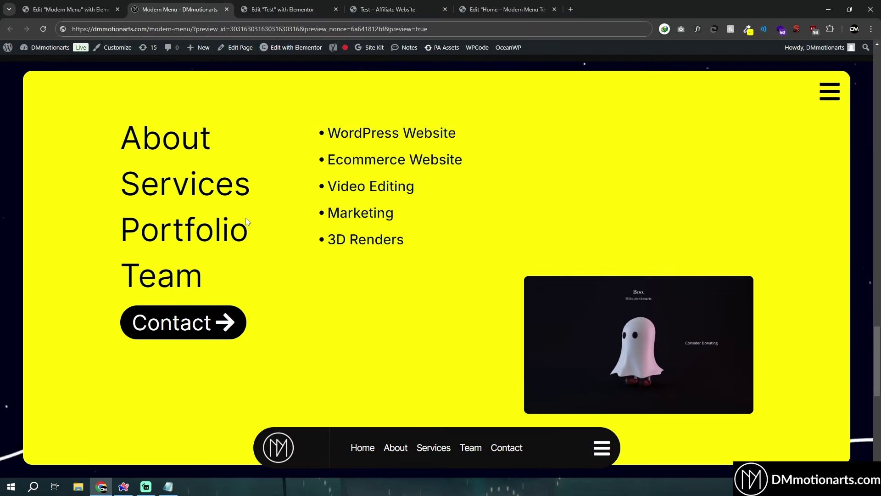
{"action": "key", "text": "ctrl+4"}
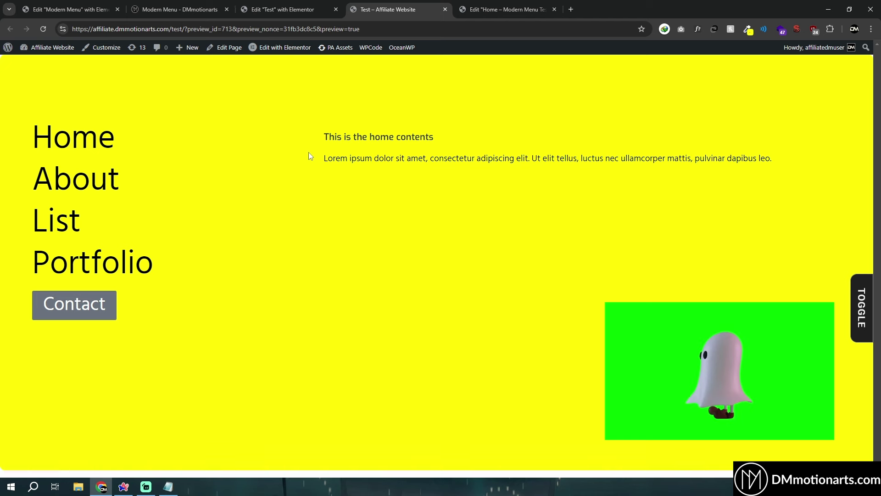
{"action": "mouse_move", "coordinate": [72, 228]}
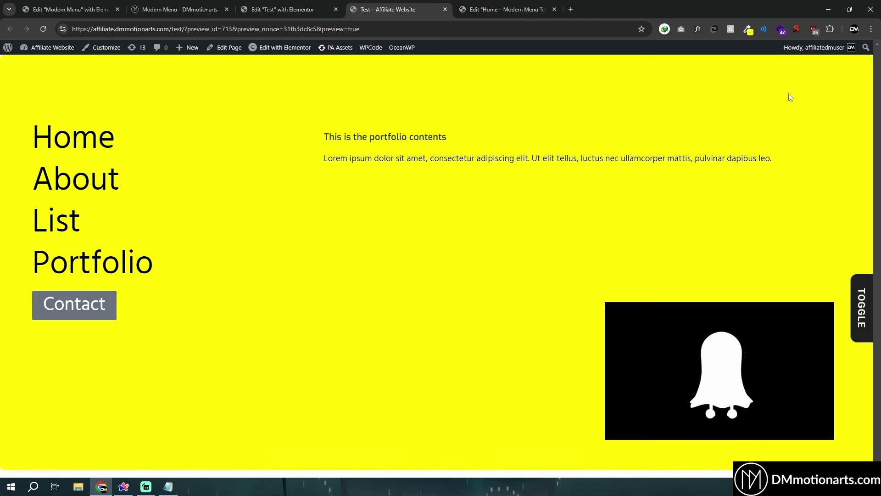
Set the menu icon's Z-Index to 999, update the page, and open the menu in the preview.
{"action": "left_click", "coordinate": [294, 6]}
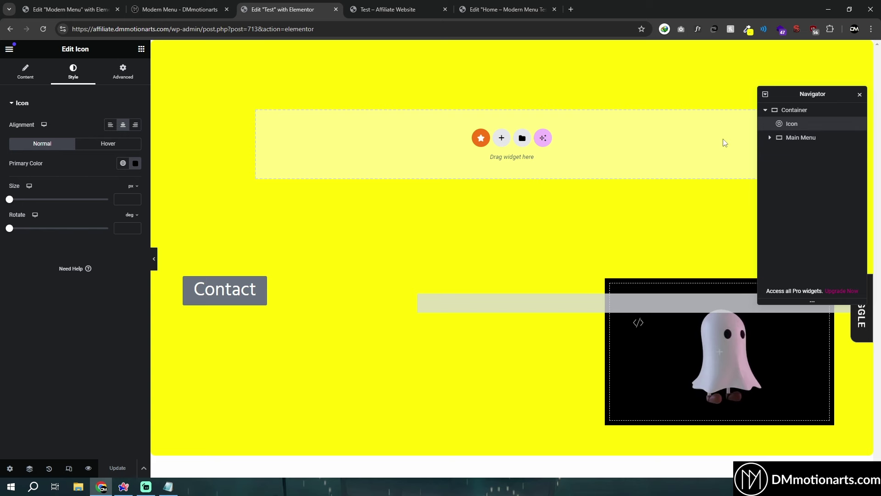
{"action": "left_click", "coordinate": [123, 72]}
{"action": "scroll", "coordinate": [124, 284], "scroll_direction": "down", "scroll_amount": 3}
{"action": "left_click", "coordinate": [123, 237]}
{"action": "type", "text": "999"}
{"action": "left_click", "coordinate": [116, 468]}
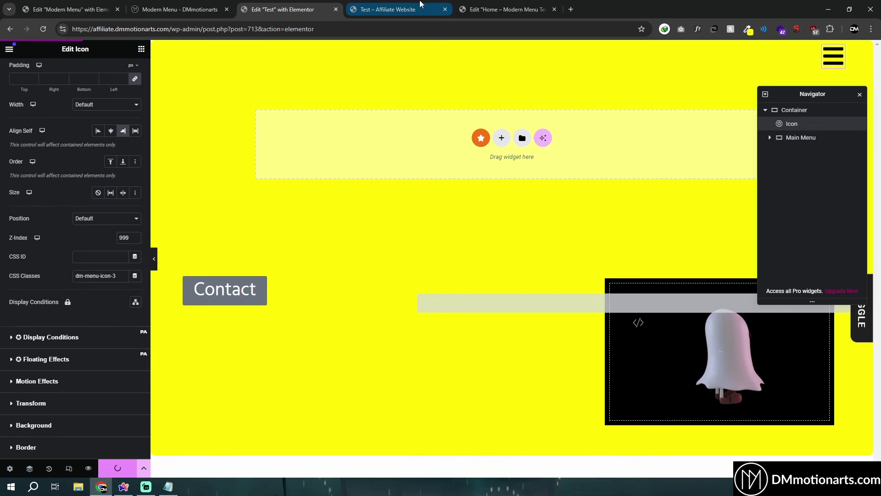
{"action": "left_click", "coordinate": [420, 4]}
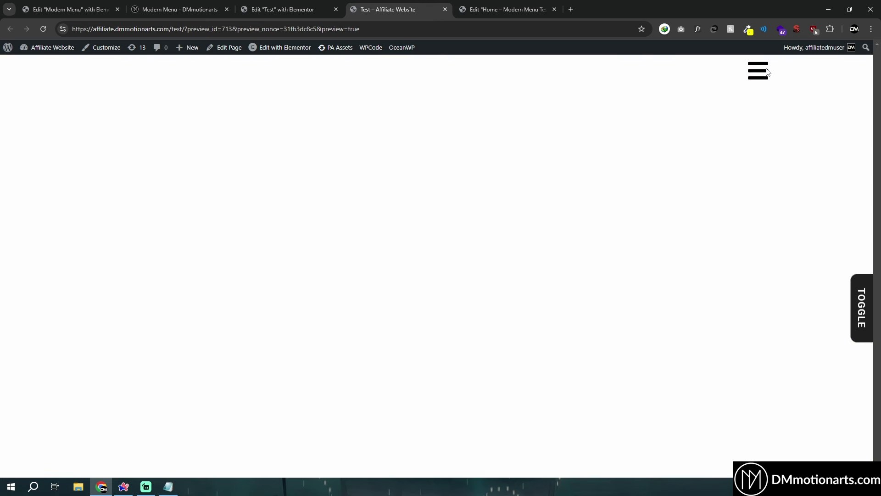
{"action": "left_click", "coordinate": [758, 70]}
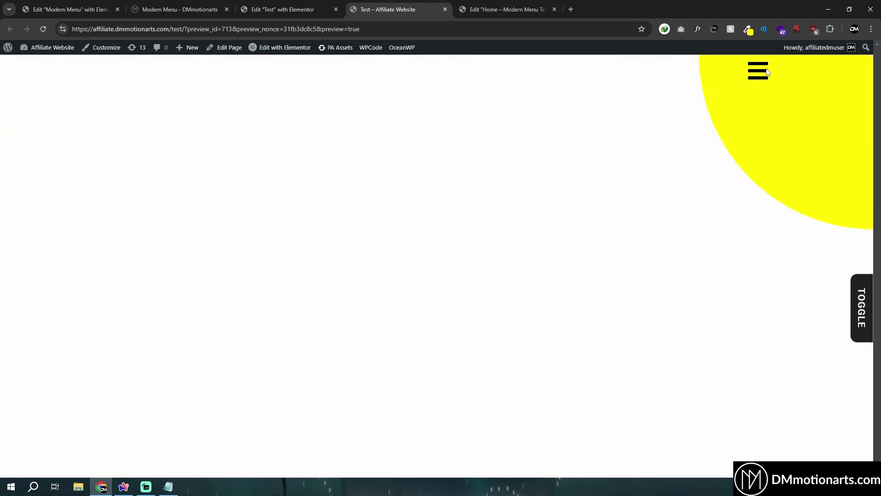
Test closing and reopening the menu in the Test preview, reload the page, and show the Home item's contents.
{"action": "left_click", "coordinate": [767, 71]}
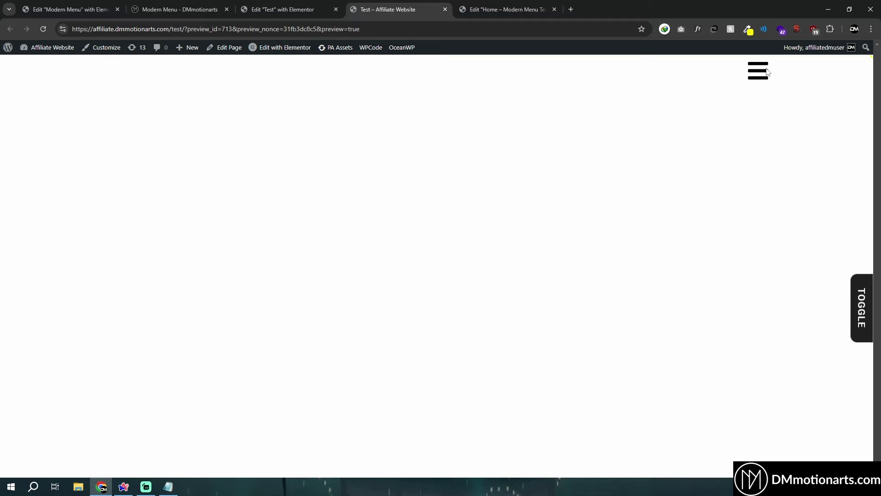
{"action": "left_click", "coordinate": [767, 72]}
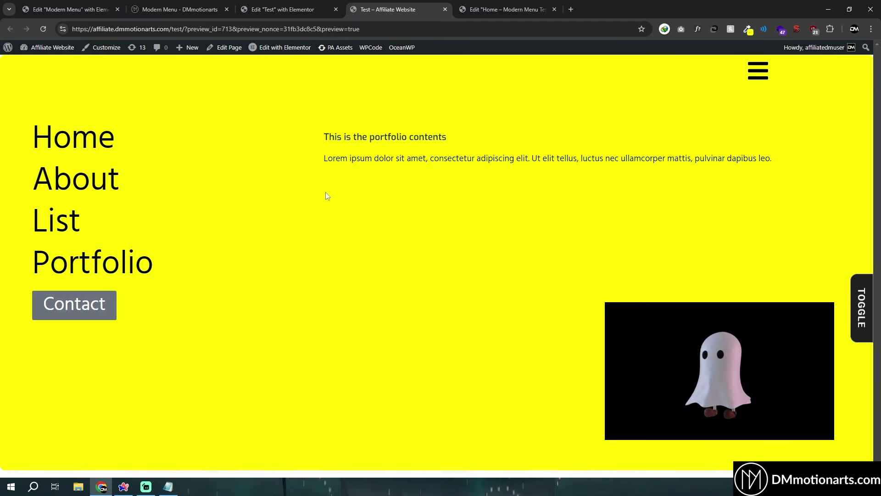
{"action": "left_click", "coordinate": [751, 67]}
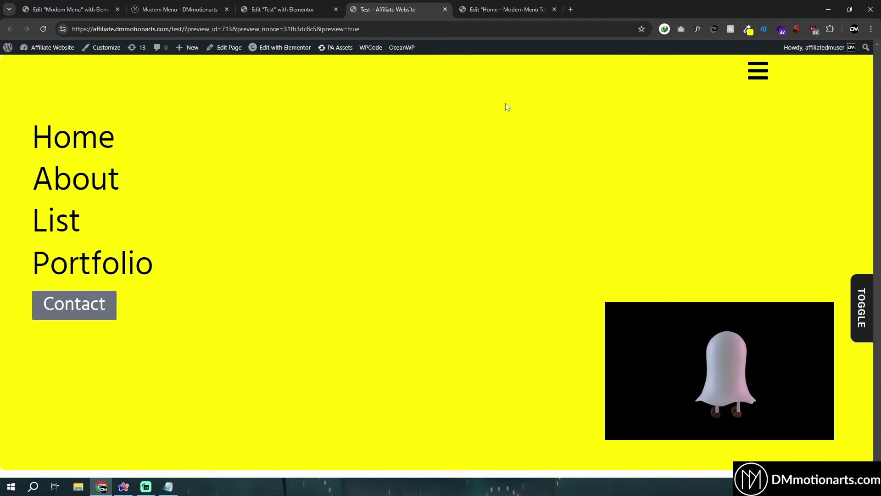
{"action": "left_click", "coordinate": [42, 29]}
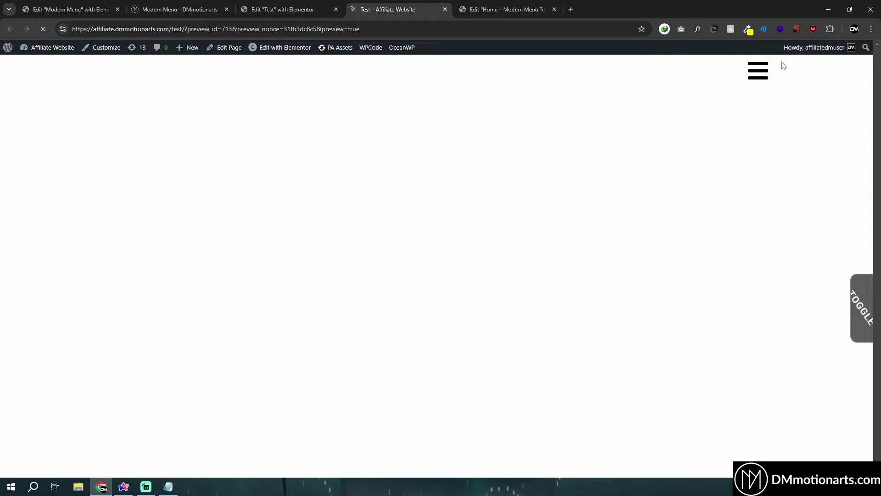
{"action": "left_click", "coordinate": [768, 70]}
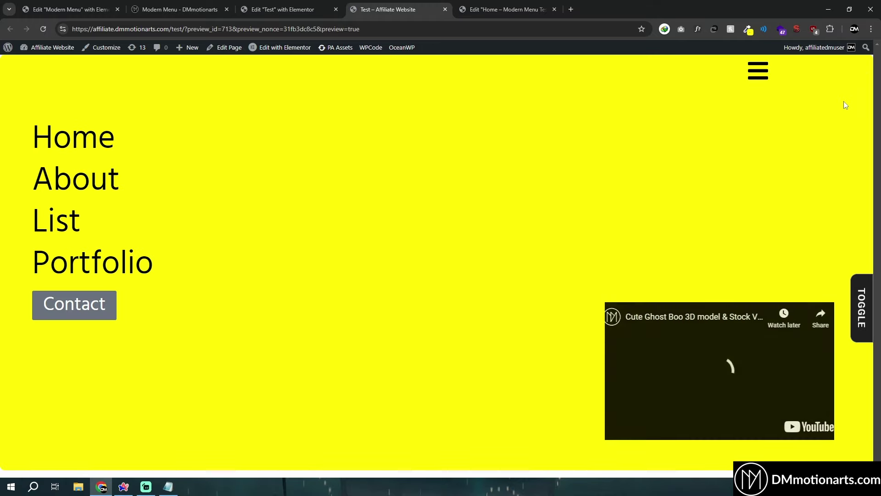
{"action": "mouse_move", "coordinate": [62, 147]}
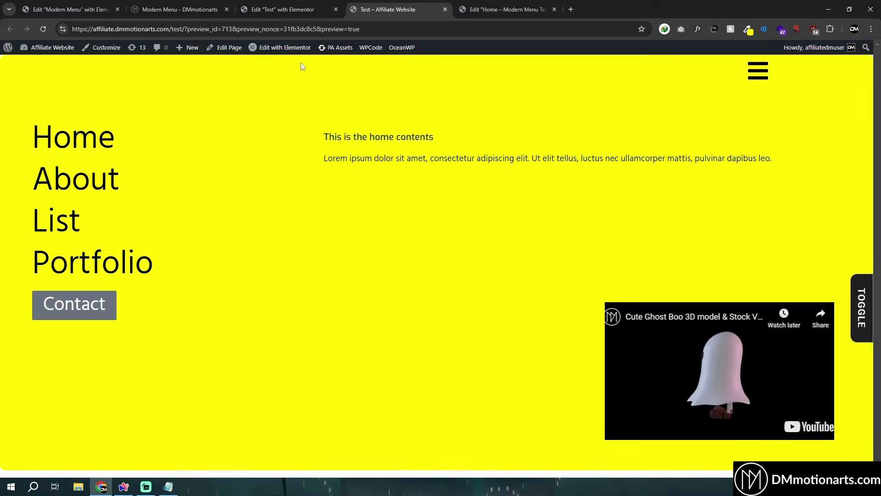
Add the CSS class active to the first Home Content container, update the Test page, and open the menu in the preview.
{"action": "left_click", "coordinate": [283, 9]}
{"action": "left_click", "coordinate": [770, 137]}
{"action": "left_click", "coordinate": [775, 165]}
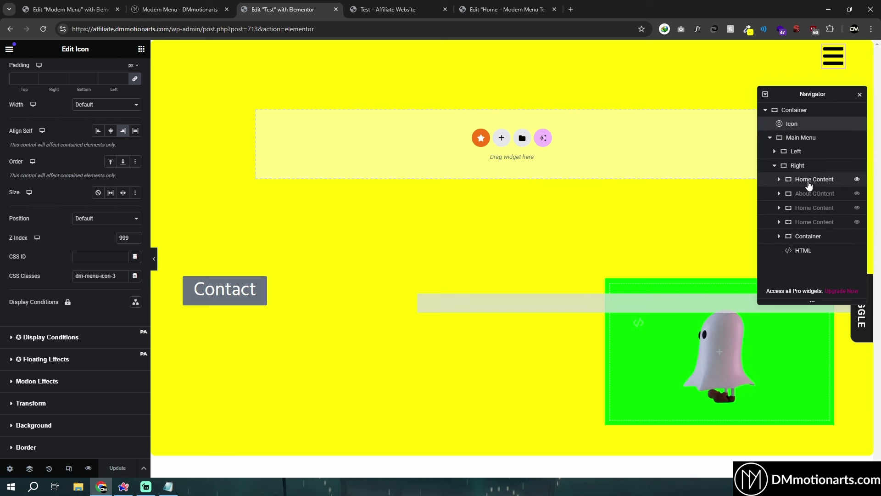
{"action": "left_click", "coordinate": [808, 181]}
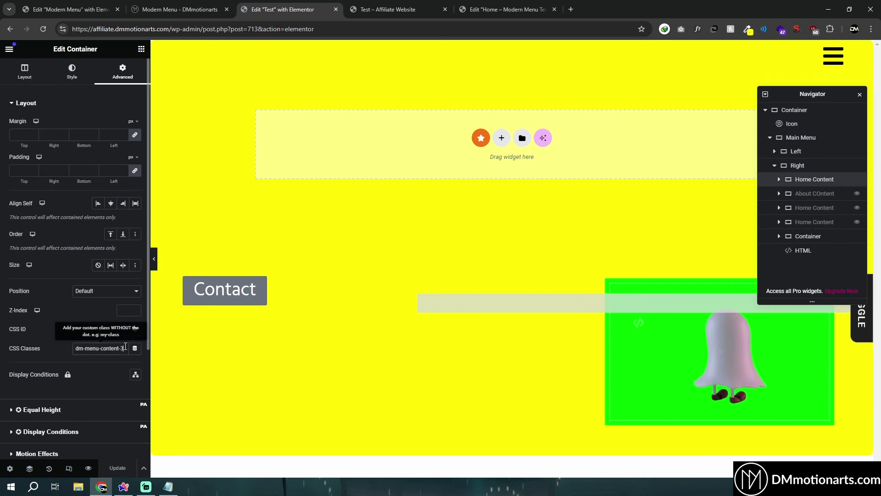
{"action": "type", "text": "active"}
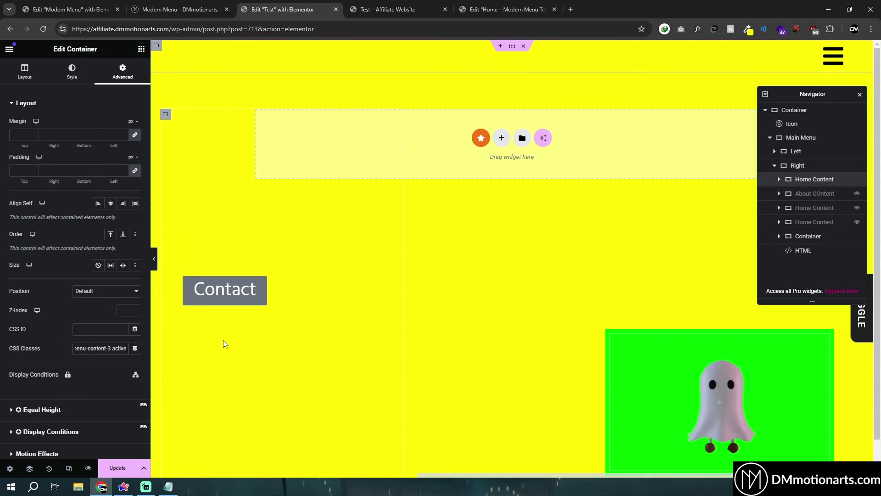
{"action": "left_click", "coordinate": [117, 467]}
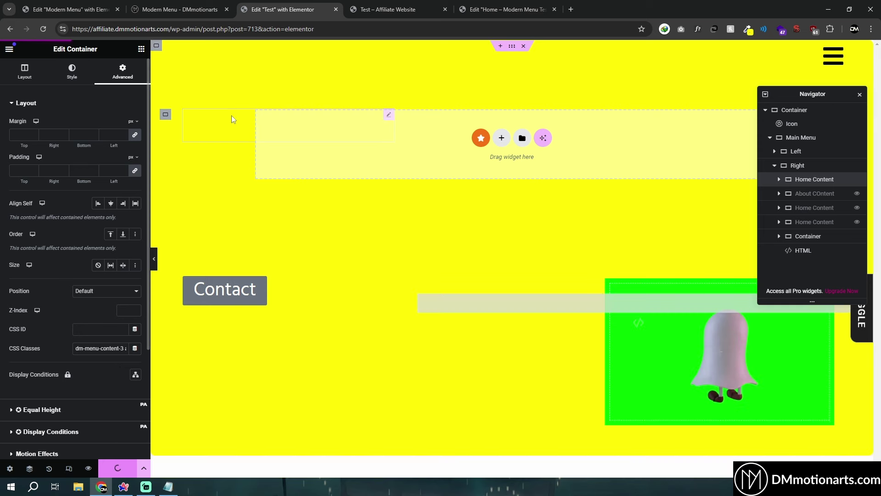
{"action": "left_click", "coordinate": [390, 9]}
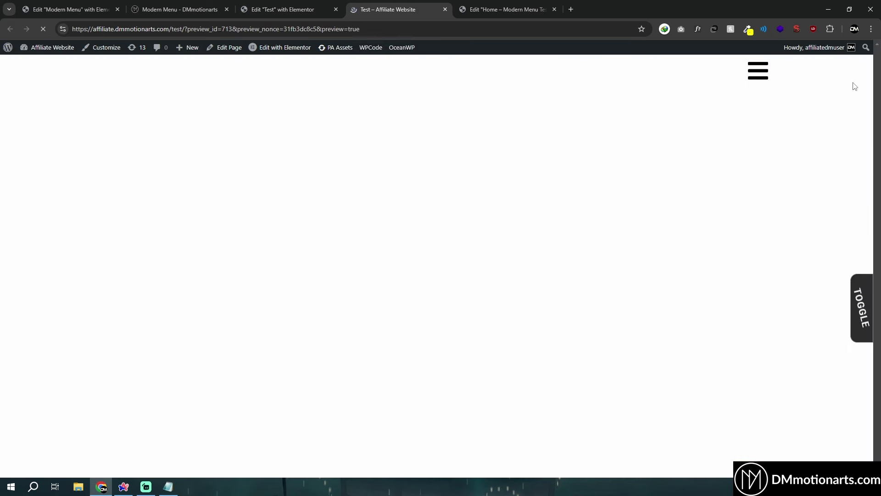
{"action": "left_click", "coordinate": [762, 72]}
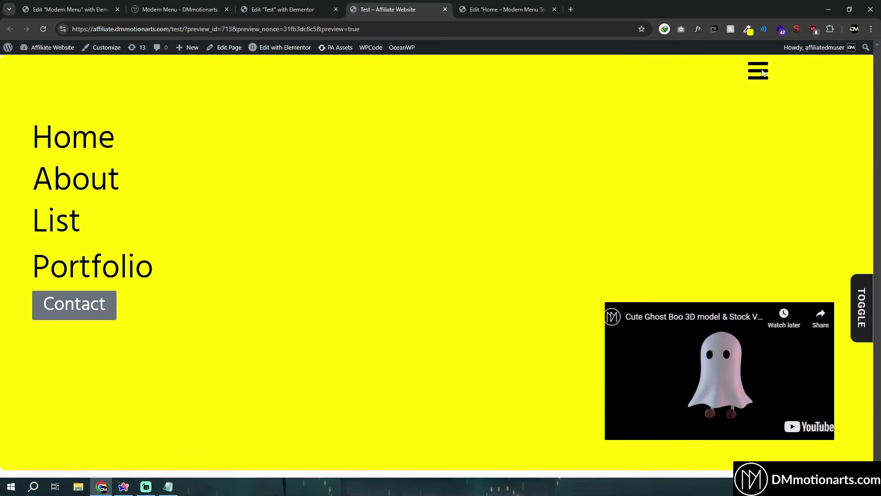
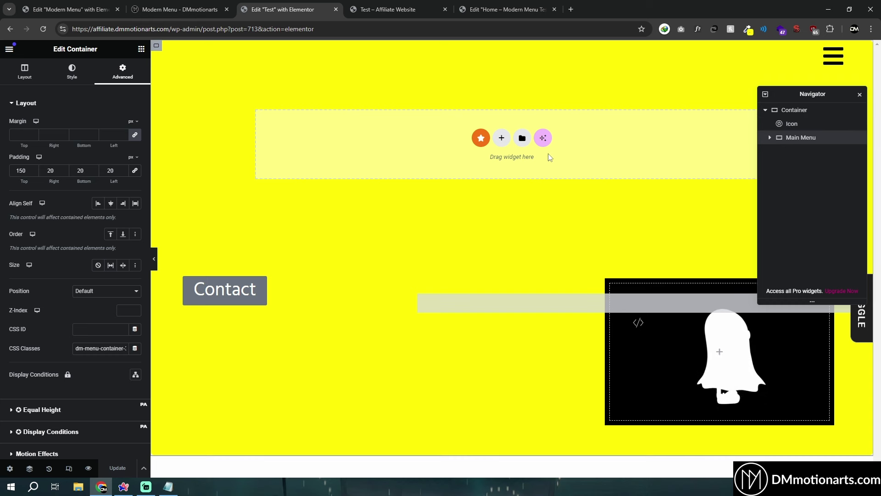
Examine the menu icon's settings, the position rule for .dm-menu-container-3 in the HTML code, and the Main Menu container's Position options.
{"action": "left_click", "coordinate": [789, 124]}
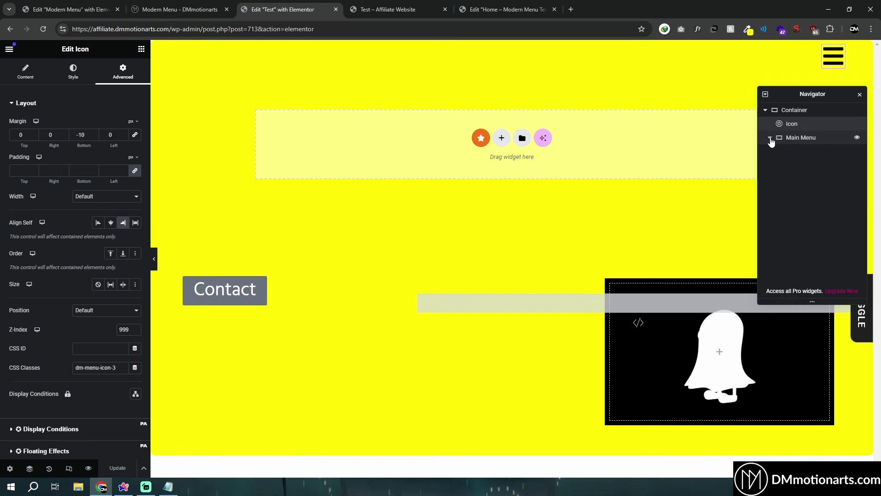
{"action": "left_click", "coordinate": [770, 137]}
{"action": "left_click", "coordinate": [788, 251]}
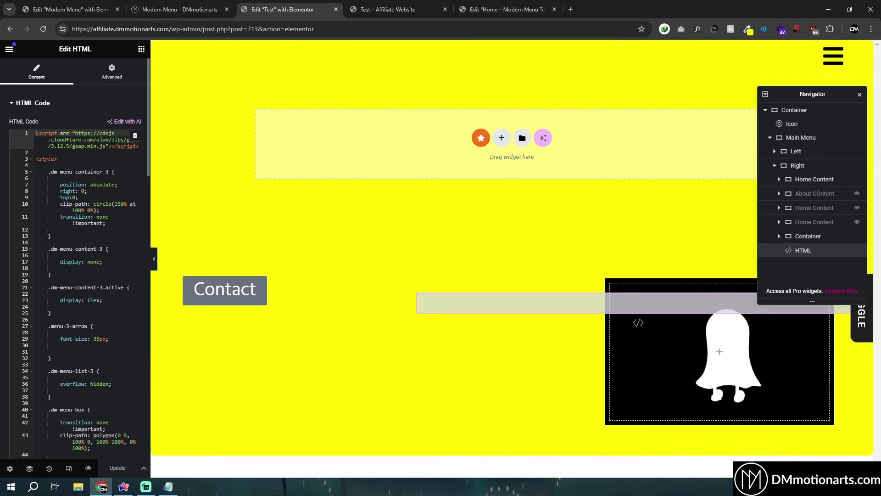
{"action": "left_click", "coordinate": [67, 184]}
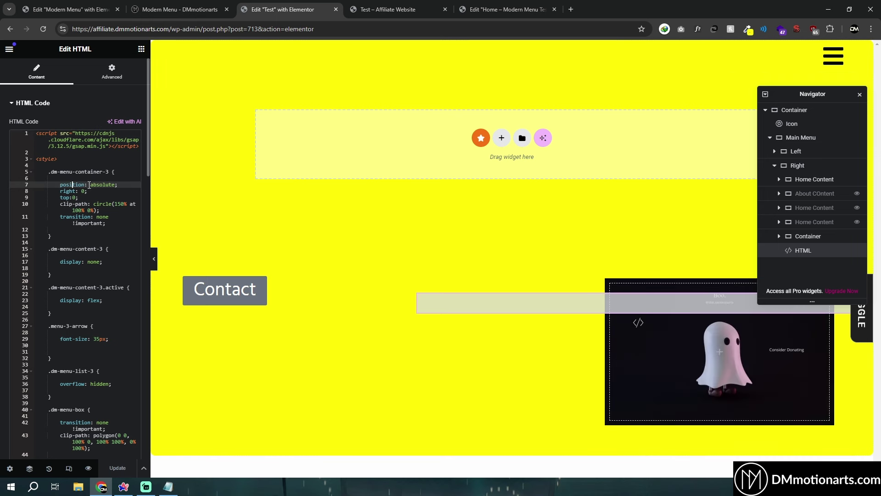
{"action": "left_click", "coordinate": [801, 137]}
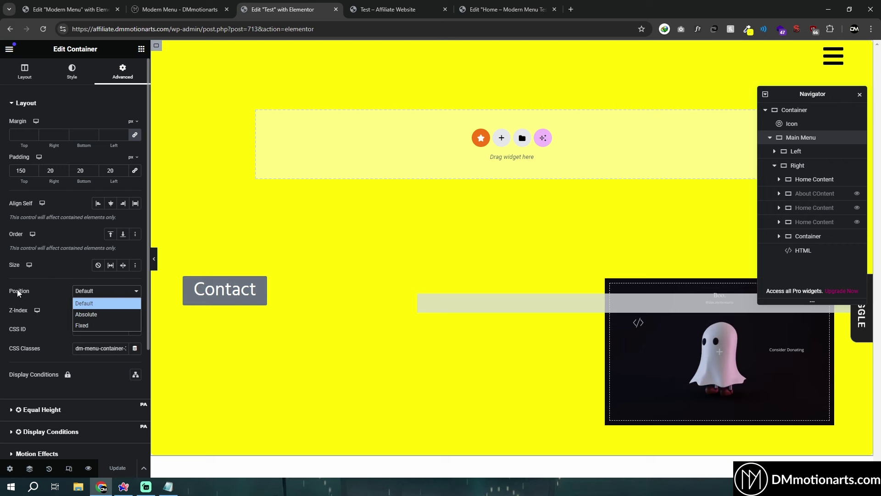
{"action": "left_click", "coordinate": [92, 303]}
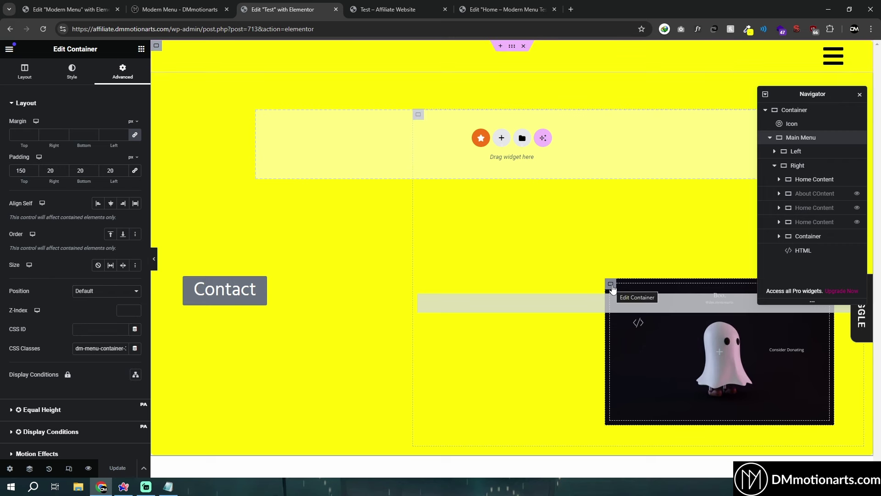
Switch to the Home page's editor and insert a single-column flexbox container directly below the header.
{"action": "left_click", "coordinate": [388, 8]}
{"action": "left_click", "coordinate": [474, 6]}
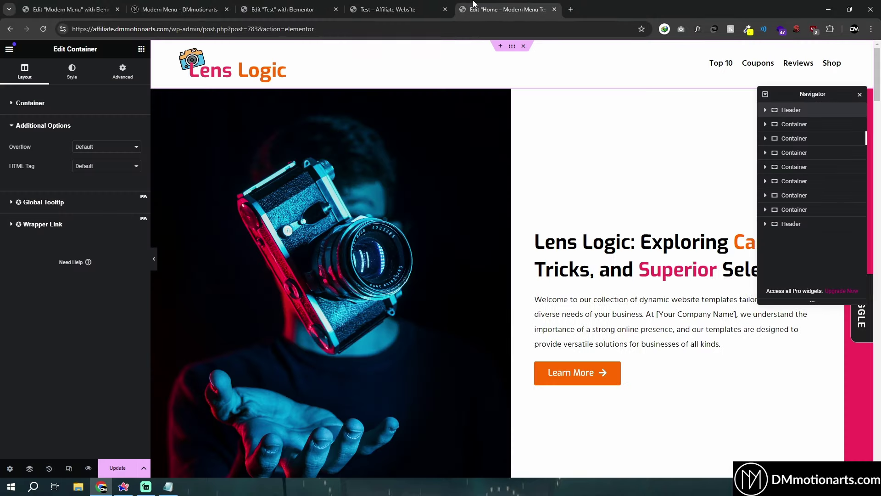
{"action": "left_click", "coordinate": [389, 8]}
{"action": "left_click", "coordinate": [500, 8]}
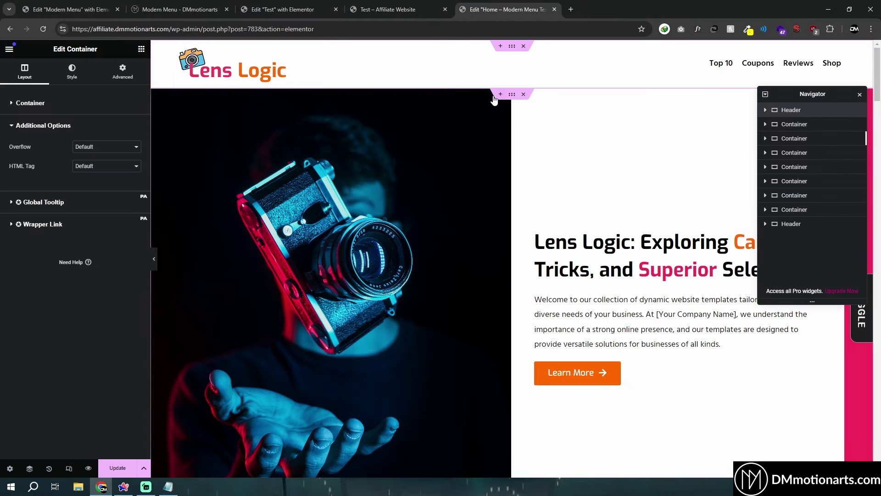
{"action": "left_click", "coordinate": [500, 94]}
{"action": "left_click", "coordinate": [480, 130]}
{"action": "left_click", "coordinate": [483, 154]}
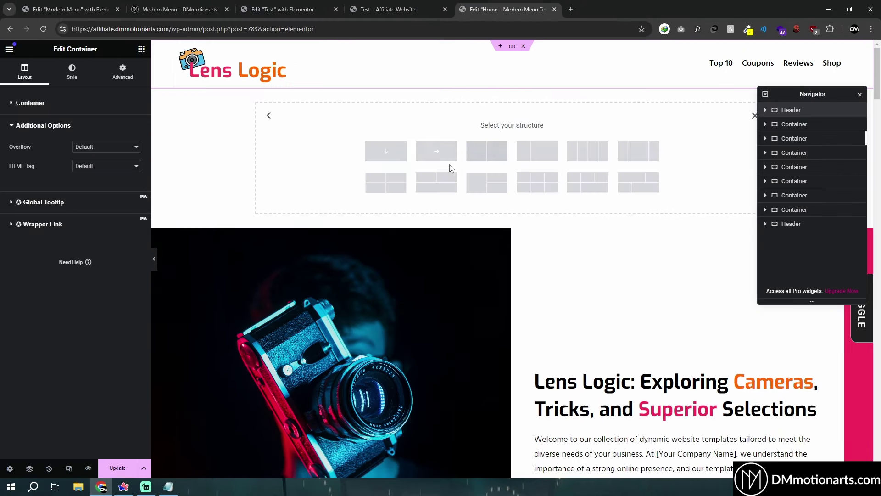
{"action": "left_click", "coordinate": [400, 152]}
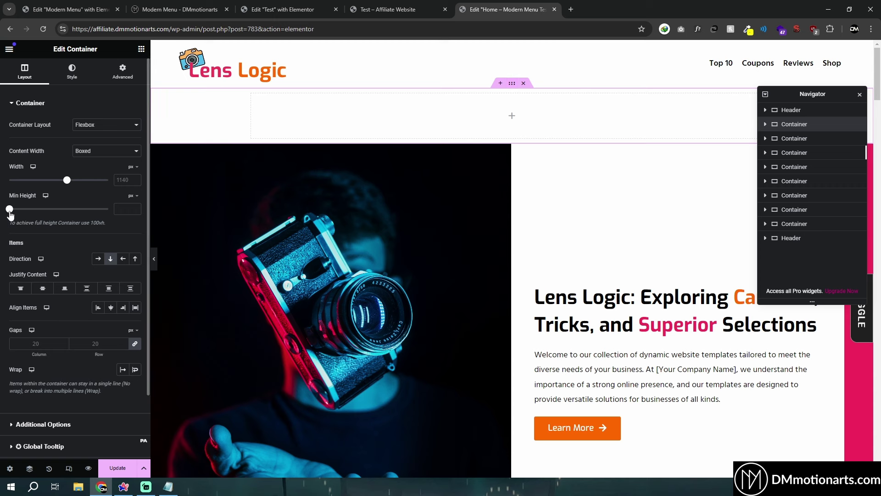
Increase the new container's minimum height and nest a second container with an increased minimum height inside it.
{"action": "left_click_drag", "start_coordinate": [10, 214], "coordinate": [55, 216]}
{"action": "left_click", "coordinate": [141, 49]}
{"action": "left_click_drag", "start_coordinate": [39, 146], "coordinate": [478, 229]}
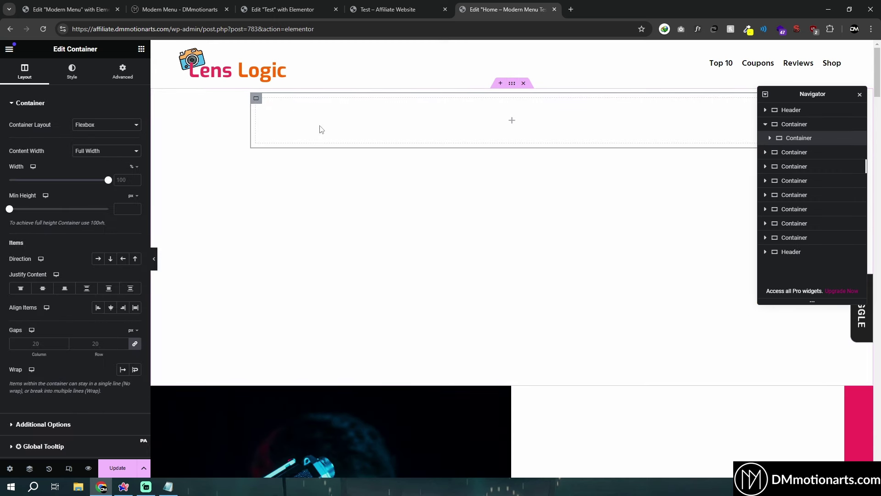
{"action": "left_click_drag", "start_coordinate": [9, 208], "coordinate": [404, 192]}
Add a Heading widget to the nested container and open its Position options.
{"action": "left_click", "coordinate": [141, 49]}
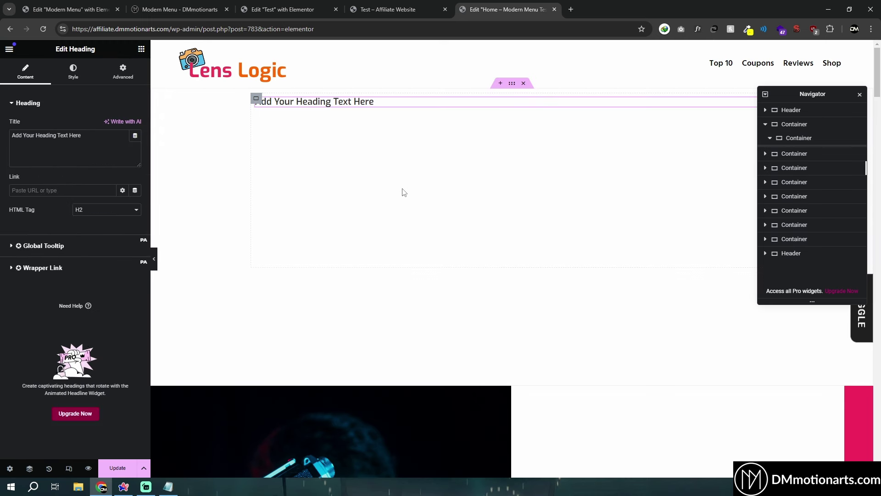
{"action": "left_click", "coordinate": [123, 71]}
{"action": "left_click", "coordinate": [104, 310]}
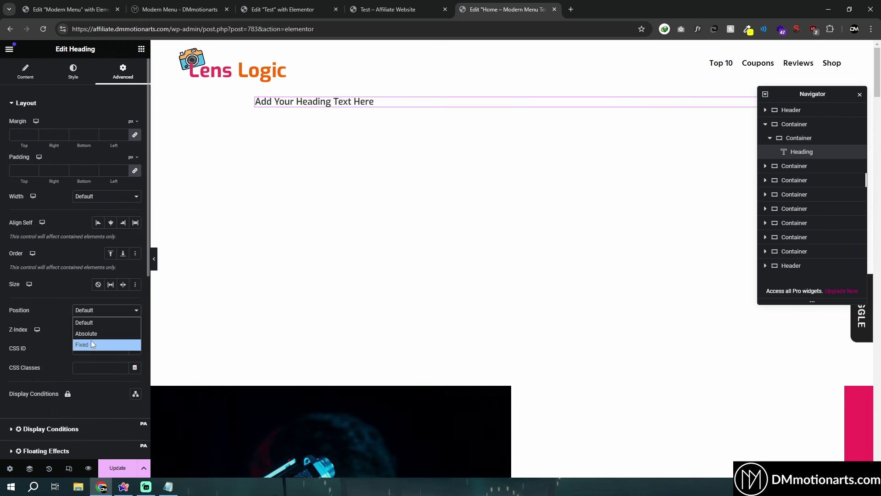
Set the heading's position to Absolute and give its parent inner container a solid pink background (#FF9D9D).
{"action": "left_click", "coordinate": [91, 345]}
{"action": "left_click", "coordinate": [255, 98]}
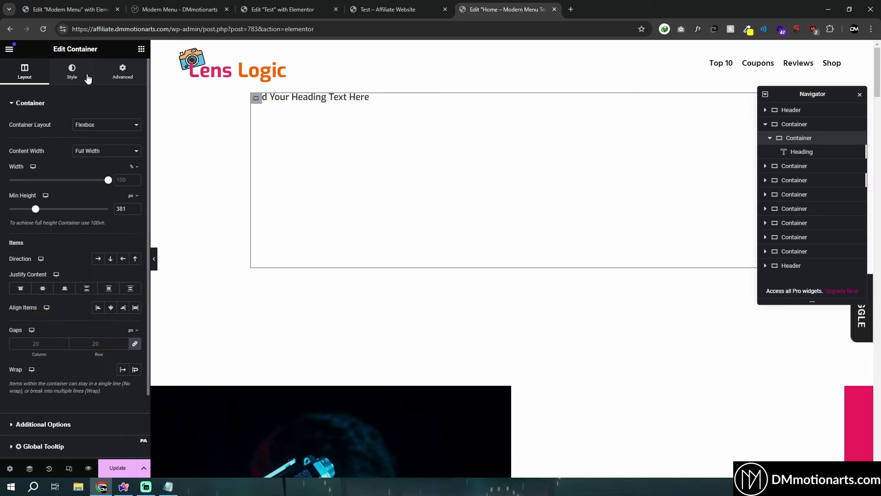
{"action": "left_click", "coordinate": [88, 77]}
{"action": "left_click", "coordinate": [97, 143]}
{"action": "left_click", "coordinate": [135, 164]}
{"action": "left_click", "coordinate": [123, 200]}
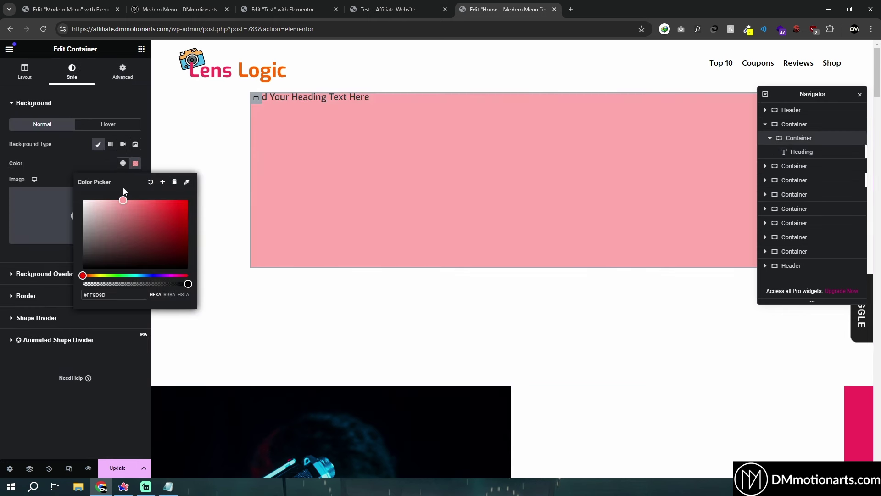
Try right and bottom orientation on the heading, and restore it to left and top orientation.
{"action": "left_click", "coordinate": [365, 98]}
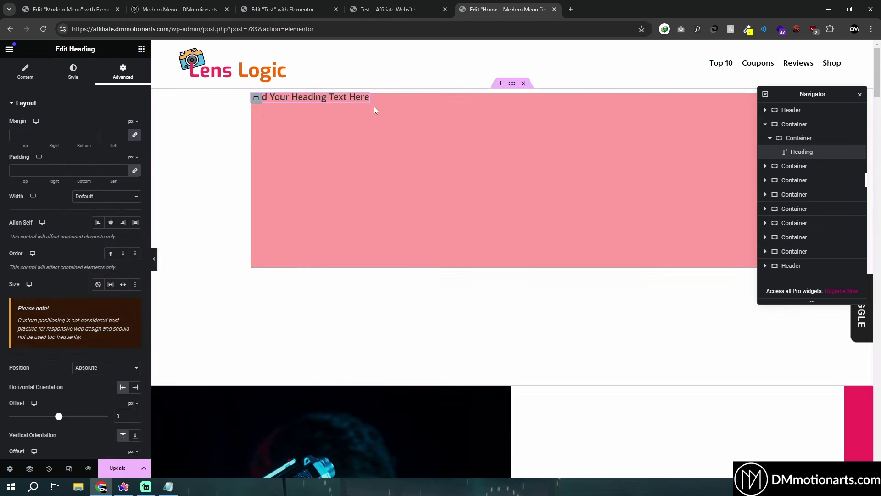
{"action": "scroll", "coordinate": [109, 289], "scroll_direction": "down", "scroll_amount": 3}
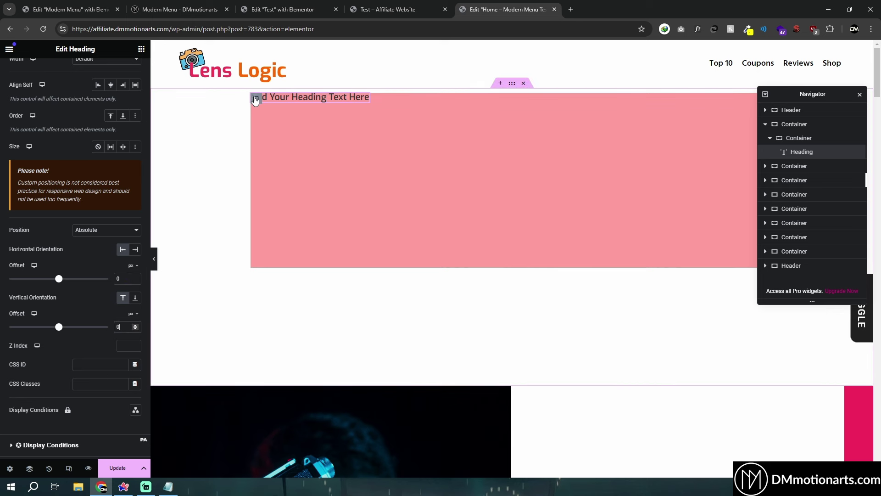
{"action": "left_click", "coordinate": [135, 249]}
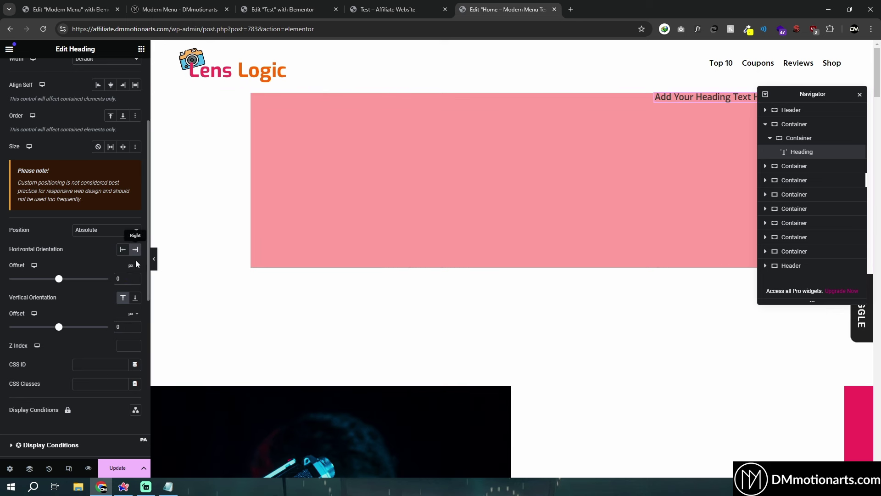
{"action": "left_click", "coordinate": [135, 298]}
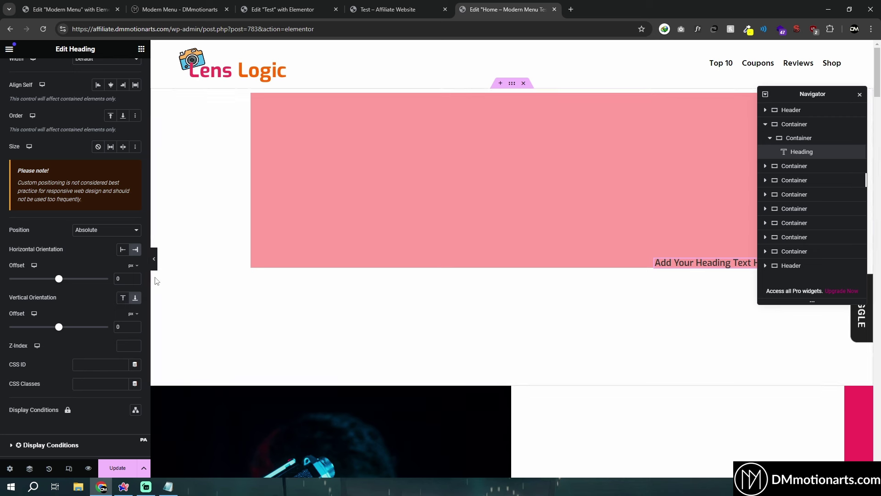
{"action": "left_click", "coordinate": [123, 297]}
{"action": "left_click", "coordinate": [122, 249]}
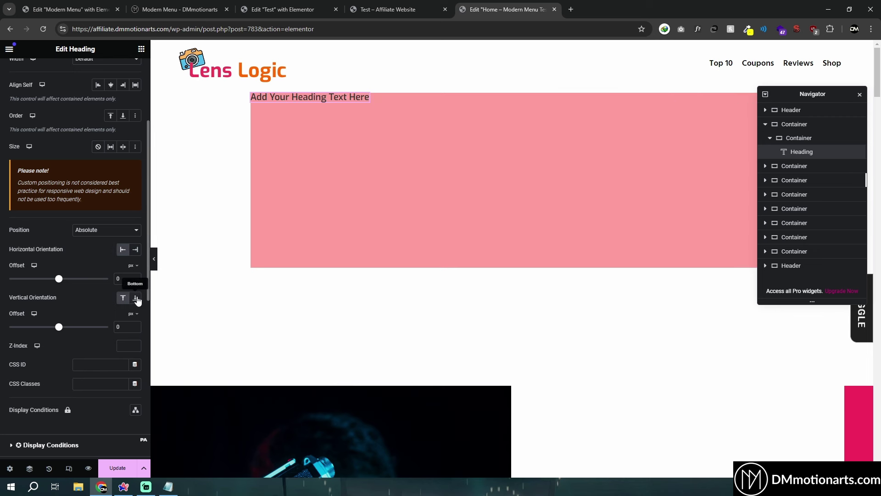
Clear the heading's horizontal offset and move the heading out of the pink container into the outer container.
{"action": "left_click_drag", "start_coordinate": [58, 278], "coordinate": [50, 288]}
{"action": "key", "text": "BackSpace"}
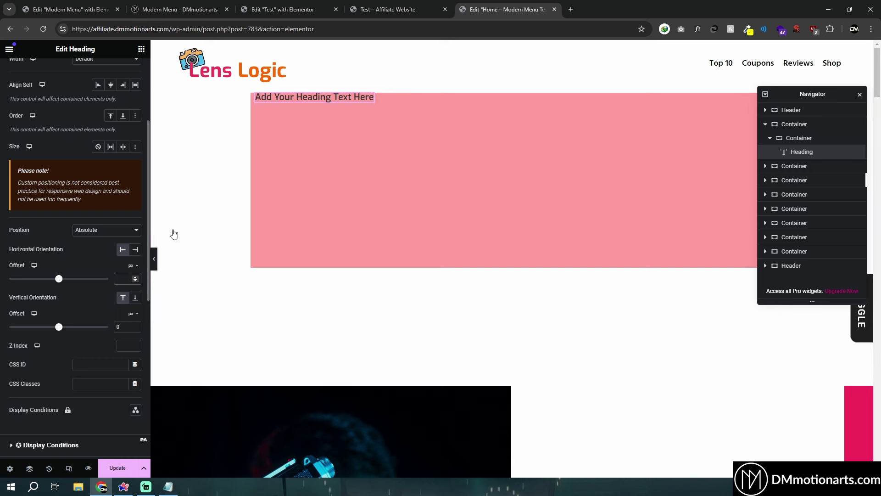
{"action": "left_click_drag", "start_coordinate": [786, 150], "coordinate": [797, 139]}
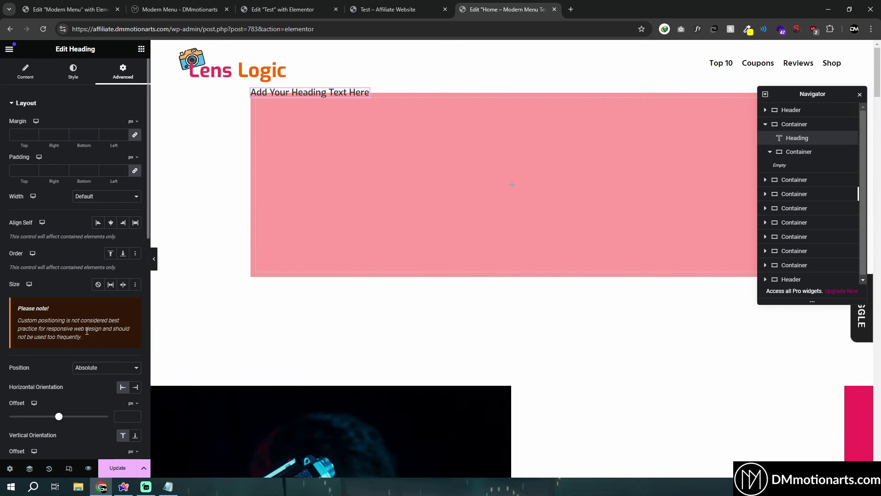
{"action": "scroll", "coordinate": [123, 345], "scroll_direction": "down", "scroll_amount": 1}
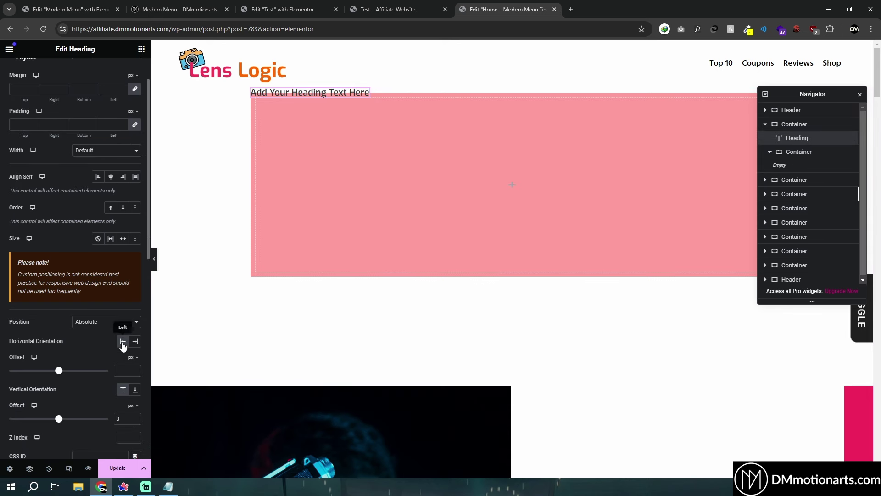
Give the outer container a solid mint green background (#A2FFE1).
{"action": "left_click", "coordinate": [791, 126]}
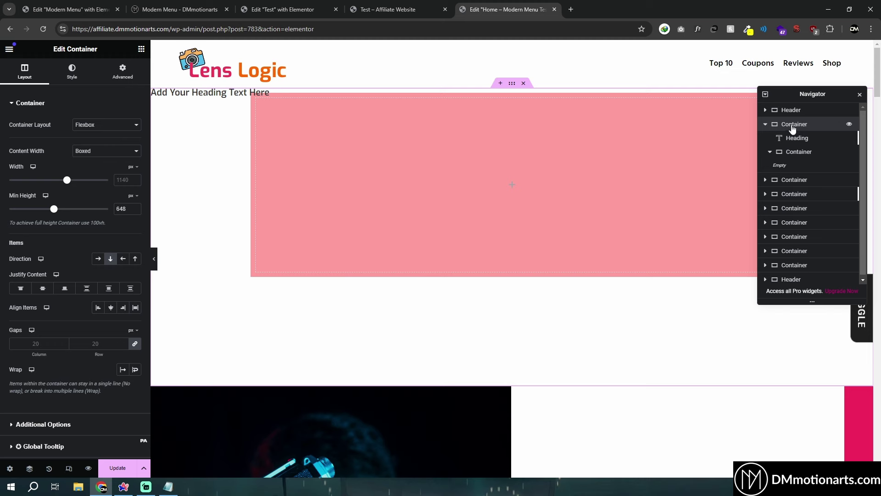
{"action": "left_click", "coordinate": [72, 71]}
{"action": "left_click", "coordinate": [97, 144]}
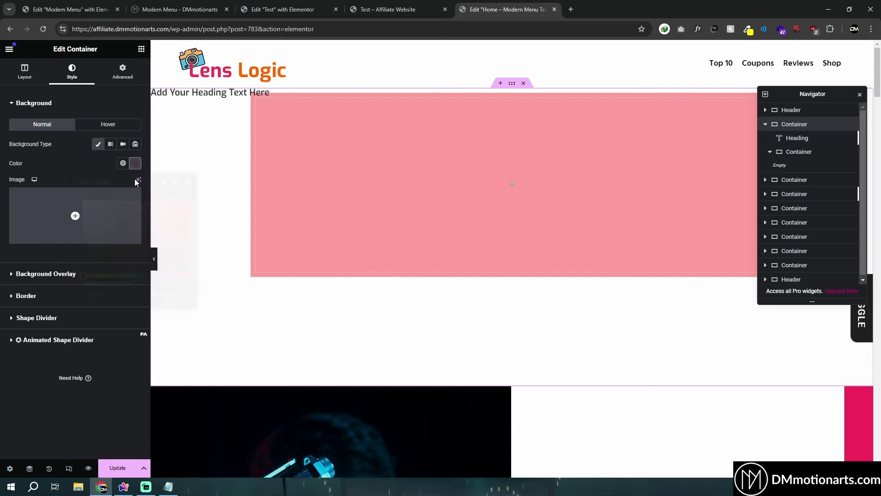
{"action": "left_click", "coordinate": [135, 163]}
{"action": "left_click", "coordinate": [121, 200]}
{"action": "left_click", "coordinate": [126, 276]}
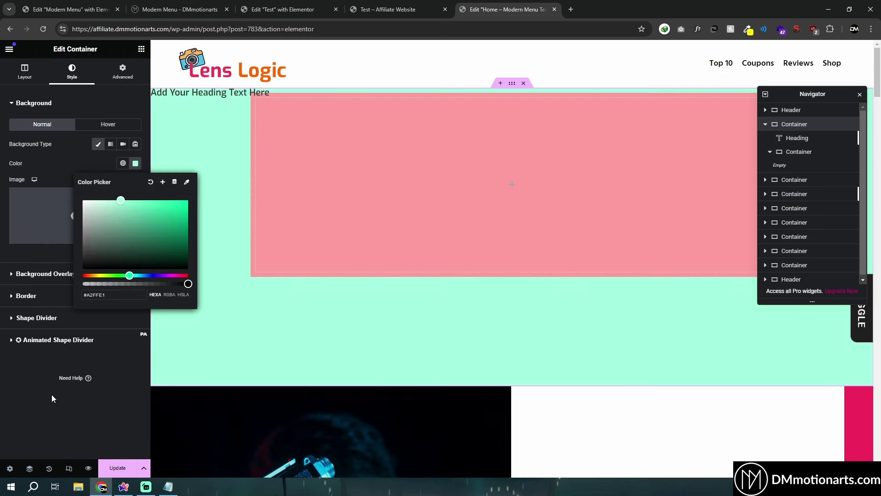
{"action": "left_click", "coordinate": [51, 395]}
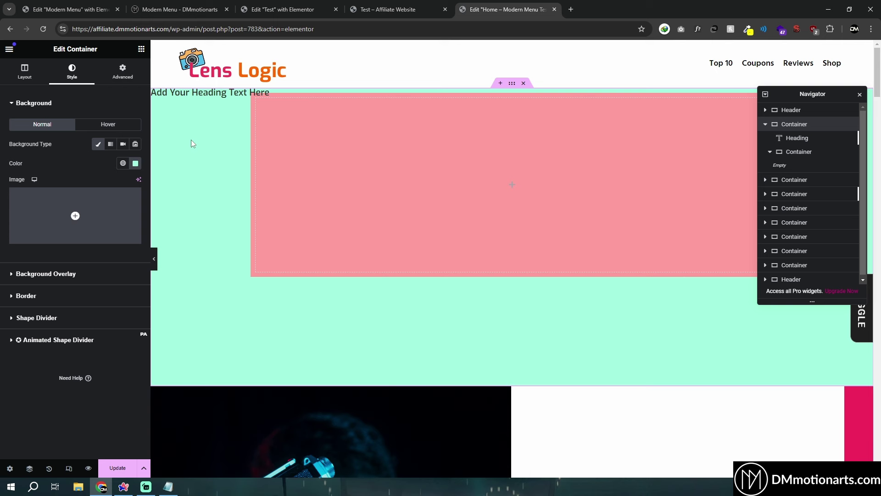
Try shifting the heading's horizontal offset, and set the offset to 0 px.
{"action": "left_click", "coordinate": [789, 138]}
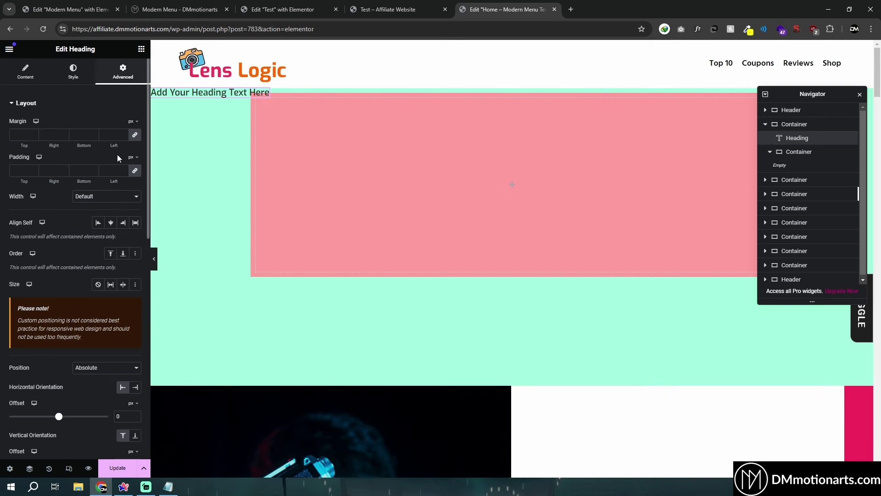
{"action": "scroll", "coordinate": [118, 248], "scroll_direction": "down", "scroll_amount": 1}
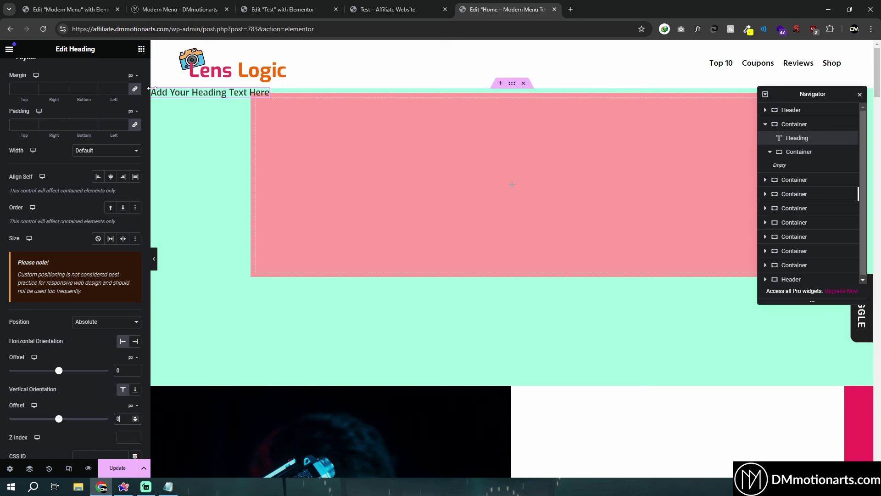
{"action": "left_click_drag", "start_coordinate": [59, 370], "coordinate": [61, 370]}
{"action": "double_click", "coordinate": [120, 370]}
{"action": "type", "text": "0"}
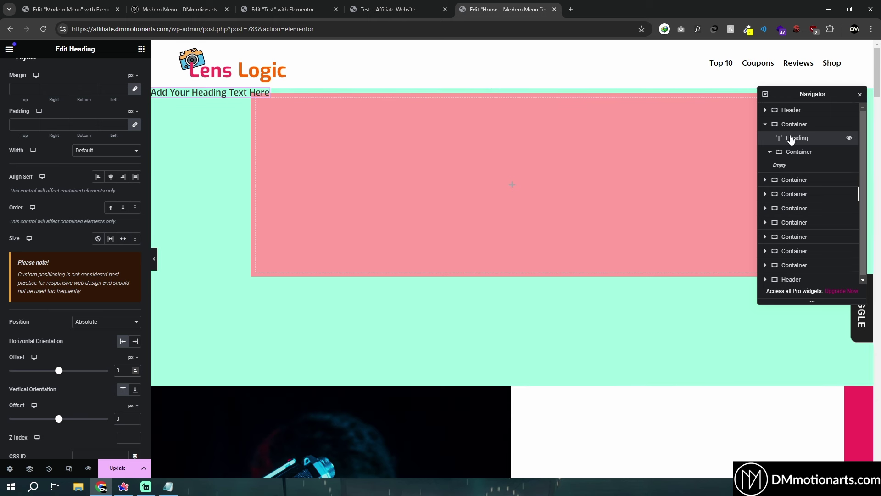
Move the heading back into the pink inner container, try right orientation, and restore left orientation.
{"action": "mouse_move", "coordinate": [792, 138]}
{"action": "left_mouse_down"}
{"action": "mouse_move", "coordinate": [796, 163]}
{"action": "mouse_move", "coordinate": [796, 151]}
{"action": "left_mouse_up"}
{"action": "left_click_drag", "start_coordinate": [706, 161], "coordinate": [252, 136]}
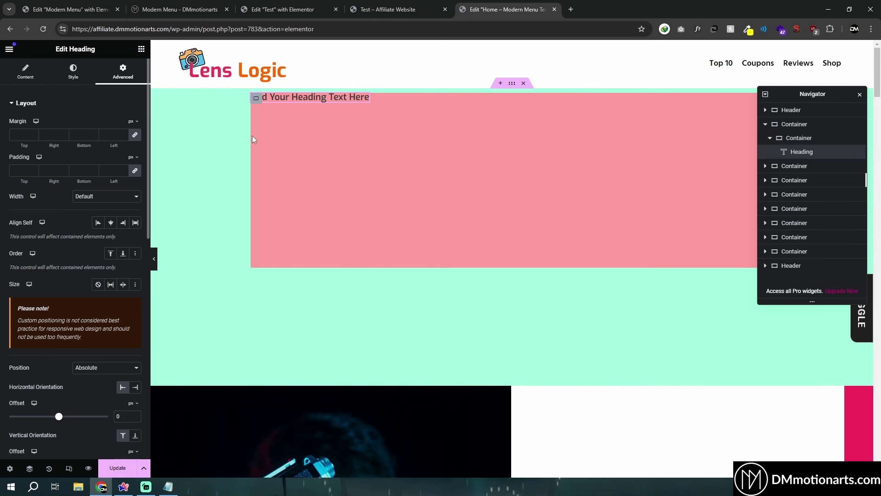
{"action": "left_click", "coordinate": [134, 387]}
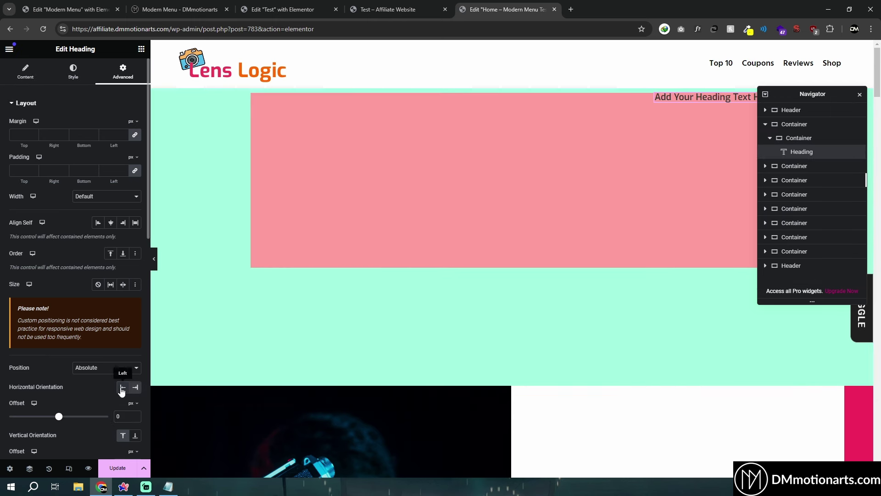
{"action": "left_click", "coordinate": [123, 387]}
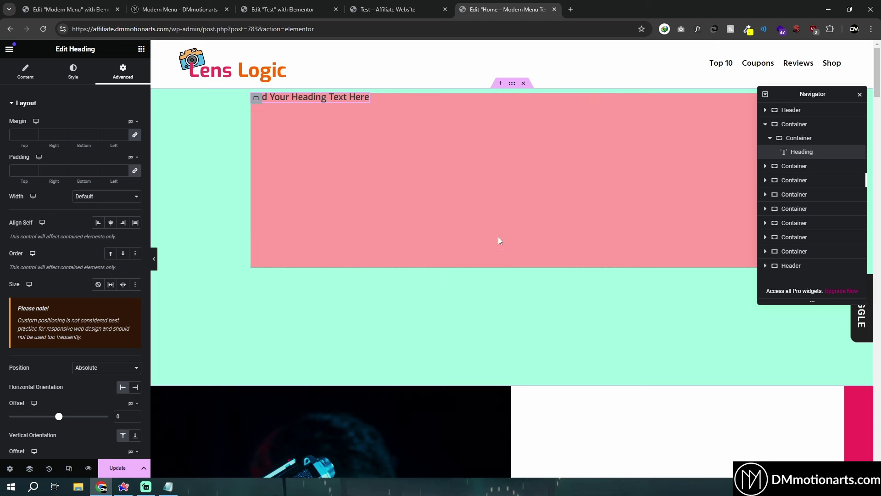
Switch to the Test page editor, collapse the Right container in the structure, and hide the Main Menu container.
{"action": "key", "text": "ctrl+shift+Tab"}
{"action": "key", "text": "ctrl+shift+Tab"}
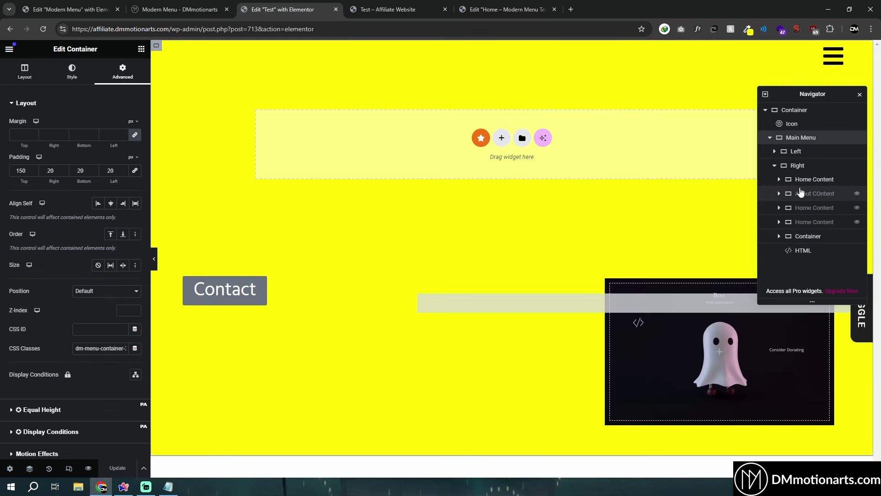
{"action": "left_click", "coordinate": [774, 165]}
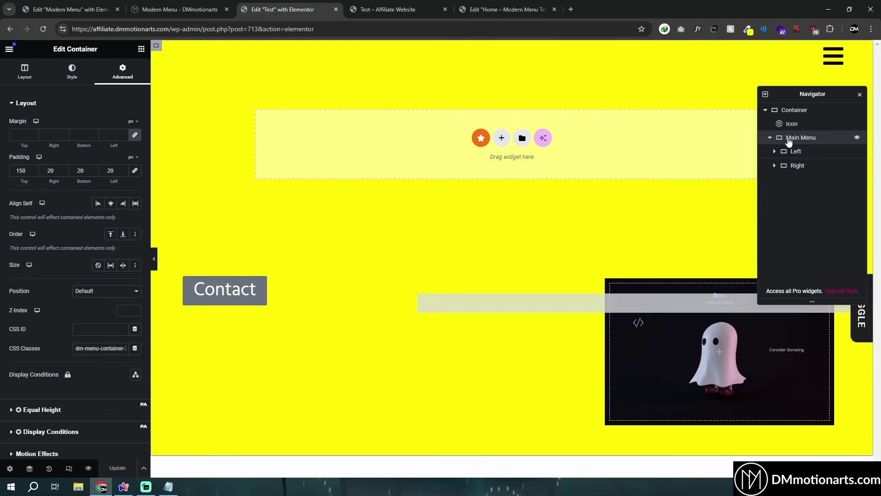
{"action": "left_click", "coordinate": [798, 111]}
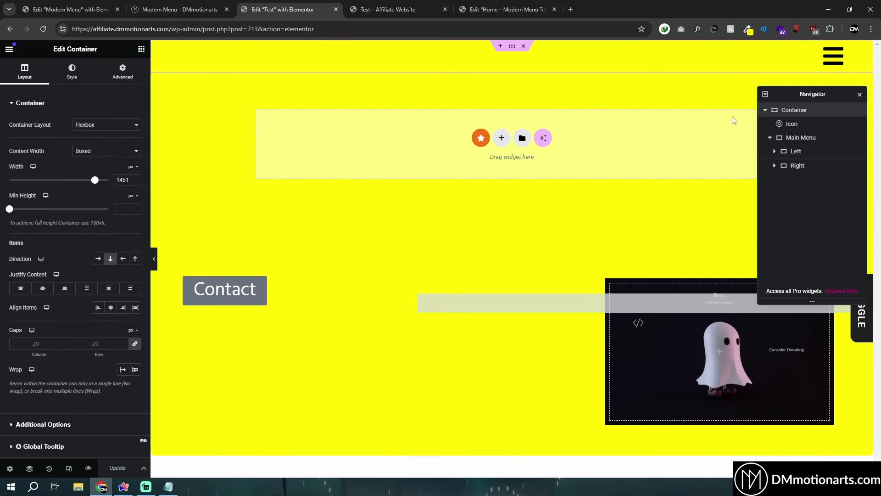
{"action": "left_click", "coordinate": [856, 137]}
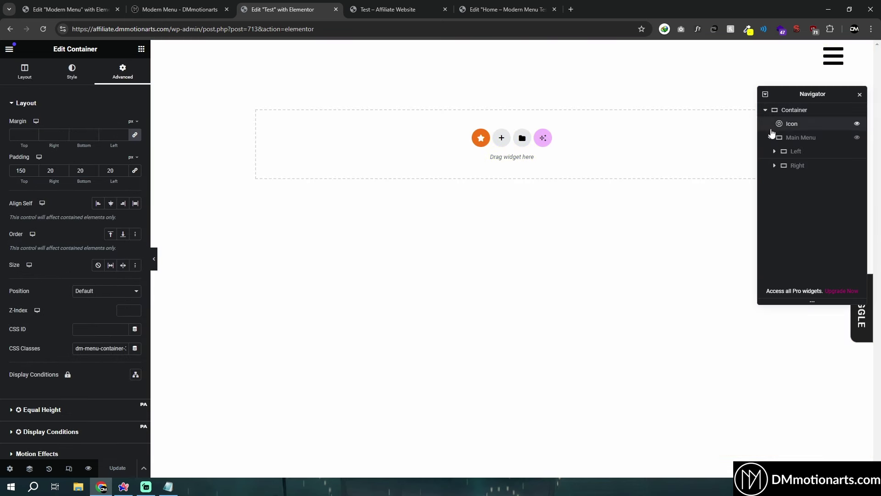
Add a new empty container inside the page's outer container, alongside Main Menu.
{"action": "left_click", "coordinate": [794, 110]}
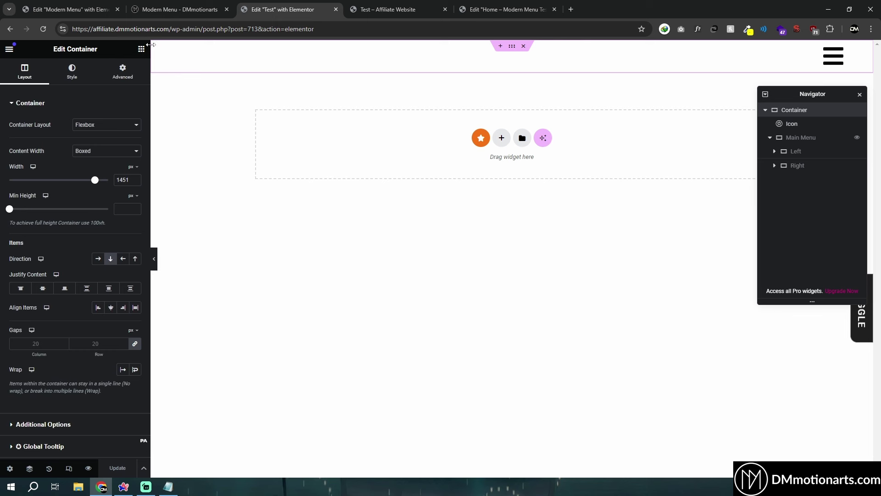
{"action": "left_click", "coordinate": [803, 137]}
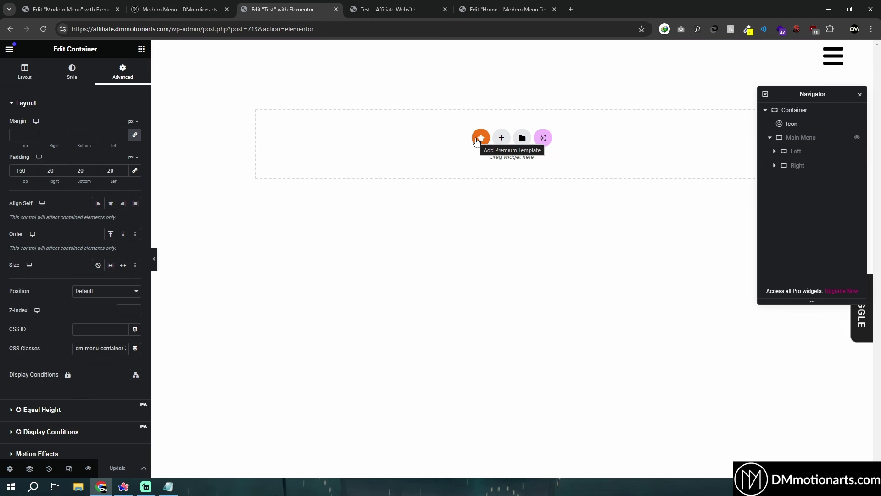
{"action": "left_click", "coordinate": [799, 110]}
{"action": "left_click", "coordinate": [141, 49]}
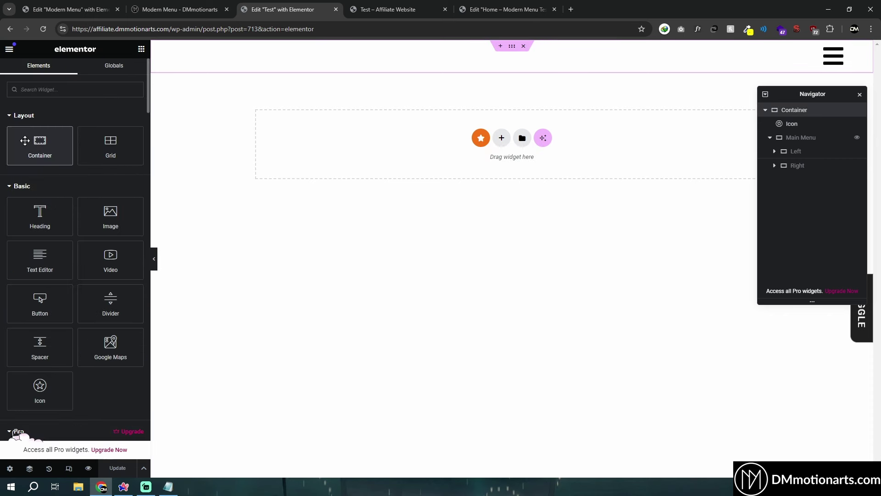
{"action": "left_click_drag", "start_coordinate": [142, 165], "coordinate": [503, 152]}
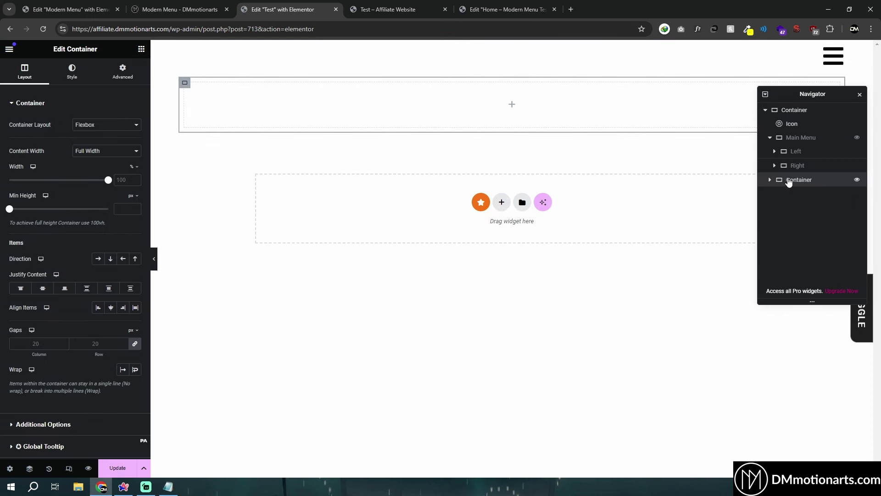
Nest the Main Menu container inside the new container and collapse that container in the structure.
{"action": "left_click", "coordinate": [770, 137]}
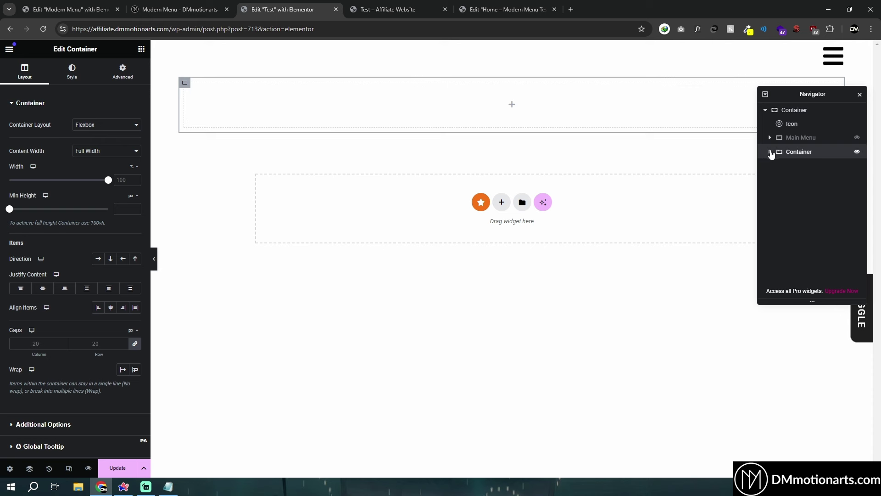
{"action": "left_click_drag", "start_coordinate": [780, 137], "coordinate": [798, 145]}
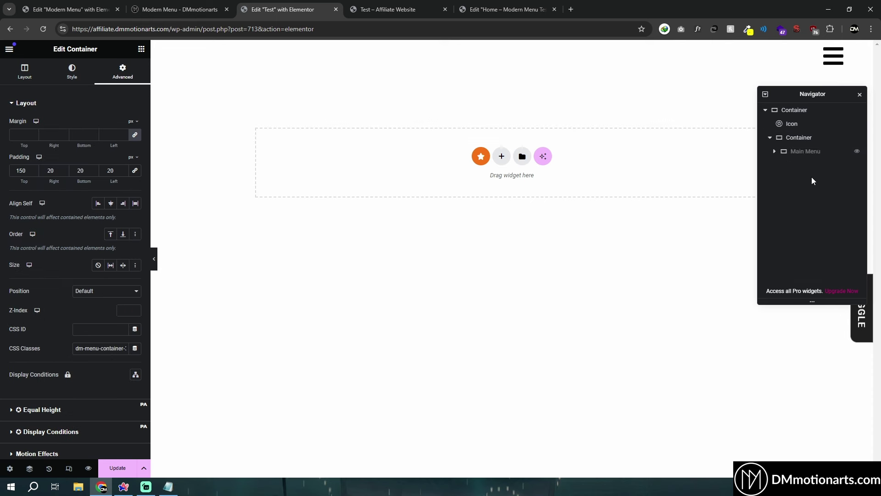
{"action": "left_click", "coordinate": [770, 139]}
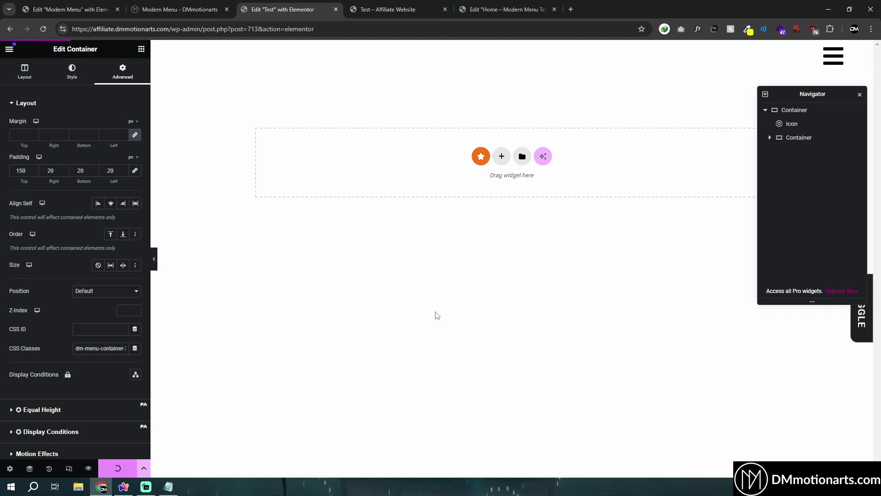
Update the Test page and check the opened hamburger menu in its preview before returning to the page editor.
{"action": "left_click", "coordinate": [92, 466]}
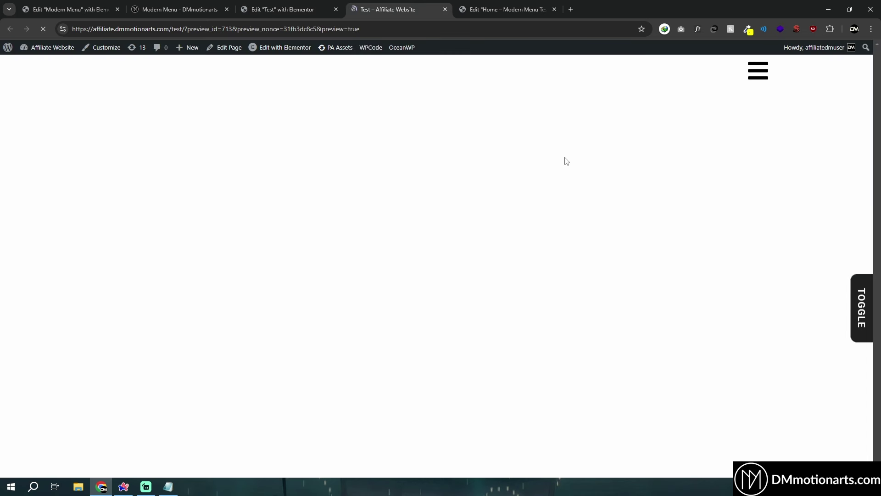
{"action": "left_click", "coordinate": [763, 78]}
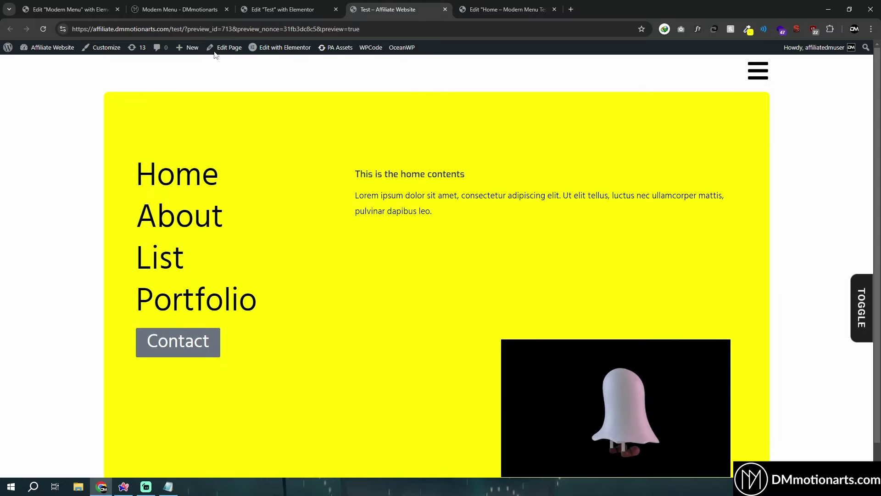
{"action": "key", "text": "ctrl+shift+Tab"}
{"action": "key", "text": "ctrl+Tab"}
{"action": "key", "text": "ctrl+Tab"}
{"action": "key", "text": "ctrl+shift+Tab"}
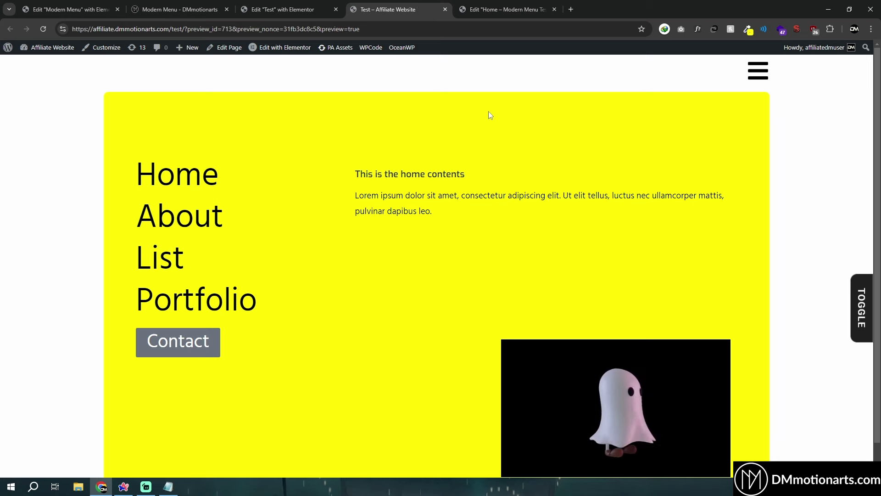
{"action": "left_click", "coordinate": [298, 6]}
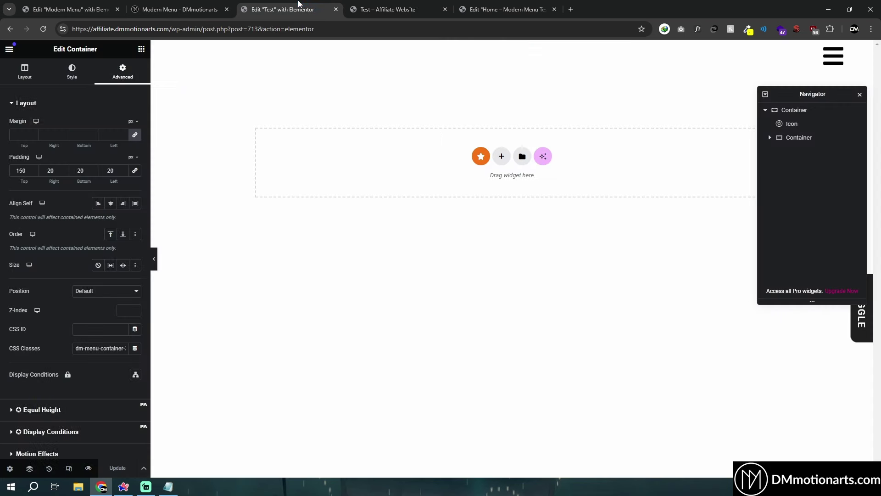
Switch to the Home page editor, expand the Header container in the structure, and examine its Left and Right containers.
{"action": "key", "text": "ctrl+Tab"}
{"action": "key", "text": "ctrl+Tab"}
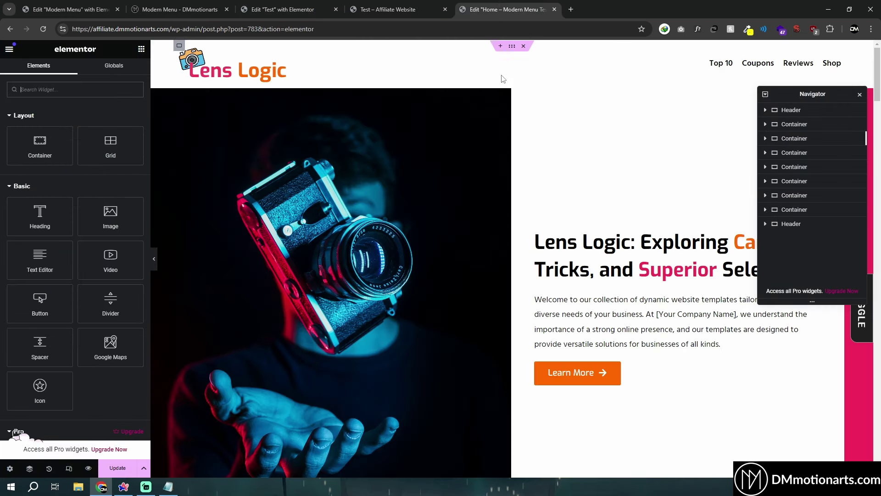
{"action": "left_click", "coordinate": [765, 110]}
{"action": "left_click", "coordinate": [792, 123]}
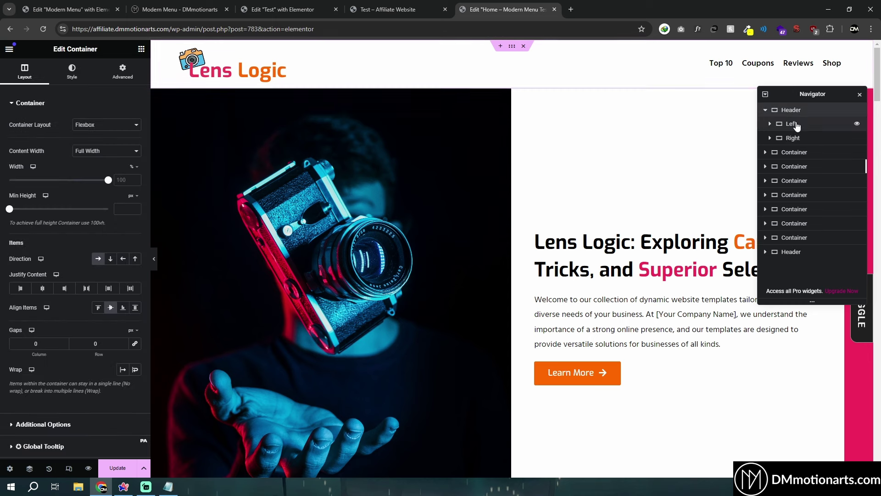
{"action": "left_click", "coordinate": [792, 138]}
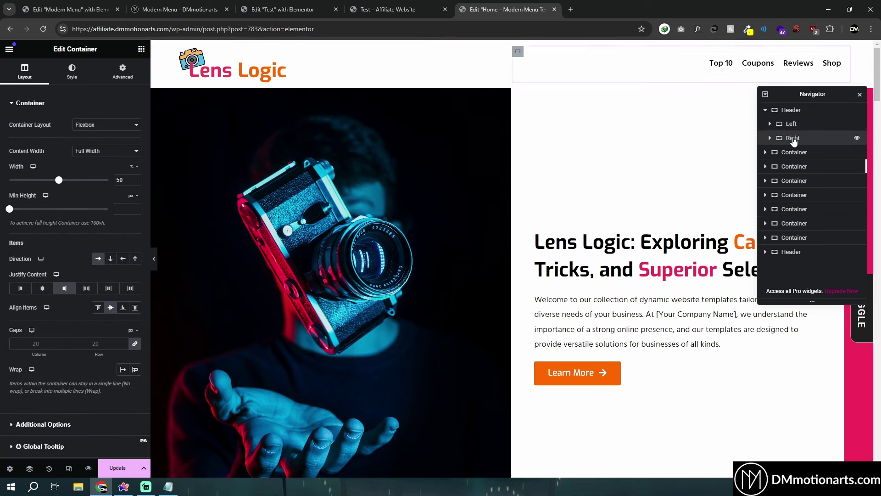
{"action": "left_click", "coordinate": [791, 111]}
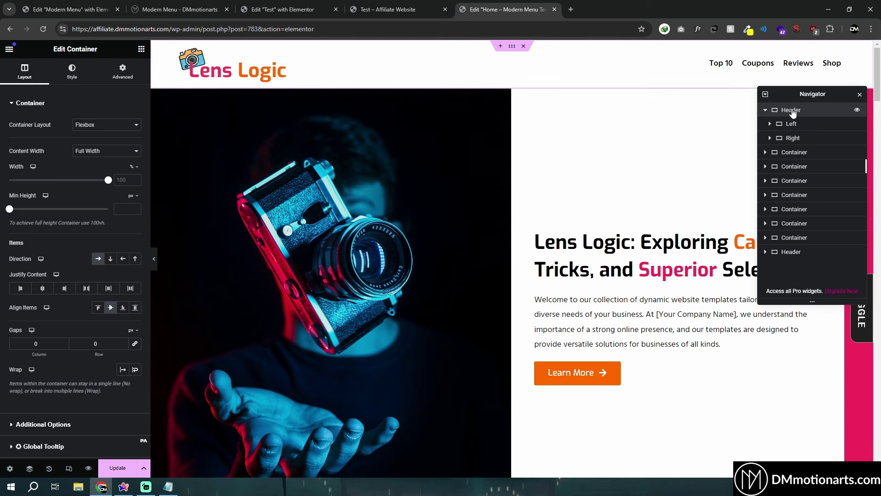
Add a new container inside Header, nest the Left and Right containers in it, and collapse it in the structure.
{"action": "left_click", "coordinate": [141, 53]}
{"action": "left_click_drag", "start_coordinate": [49, 138], "coordinate": [815, 159]}
{"action": "left_click", "coordinate": [770, 138]}
{"action": "left_click", "coordinate": [774, 137]}
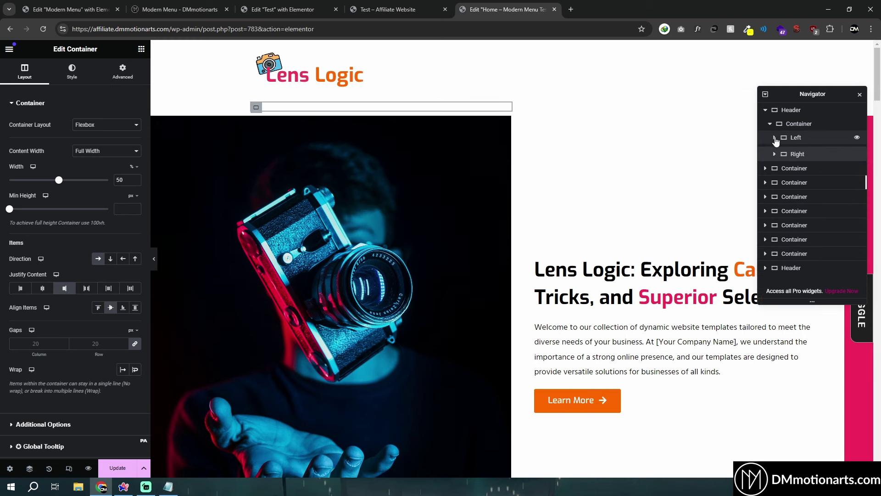
{"action": "left_click", "coordinate": [770, 125]}
Set the header's new inner container to a horizontal row direction and Full Width content width.
{"action": "left_click", "coordinate": [788, 124]}
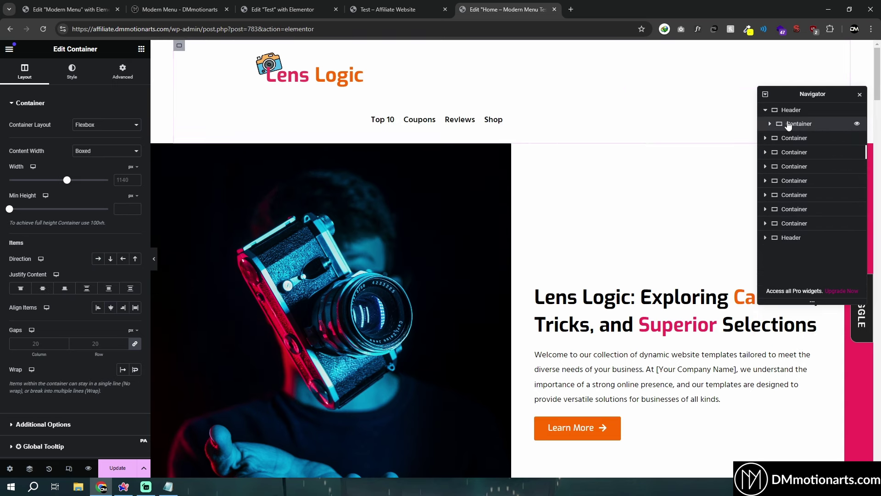
{"action": "left_click", "coordinate": [95, 260]}
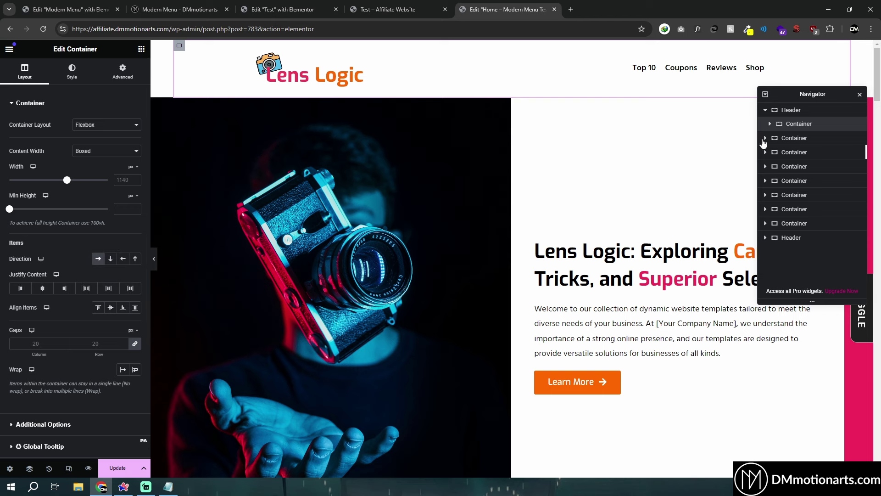
{"action": "left_click", "coordinate": [788, 111]}
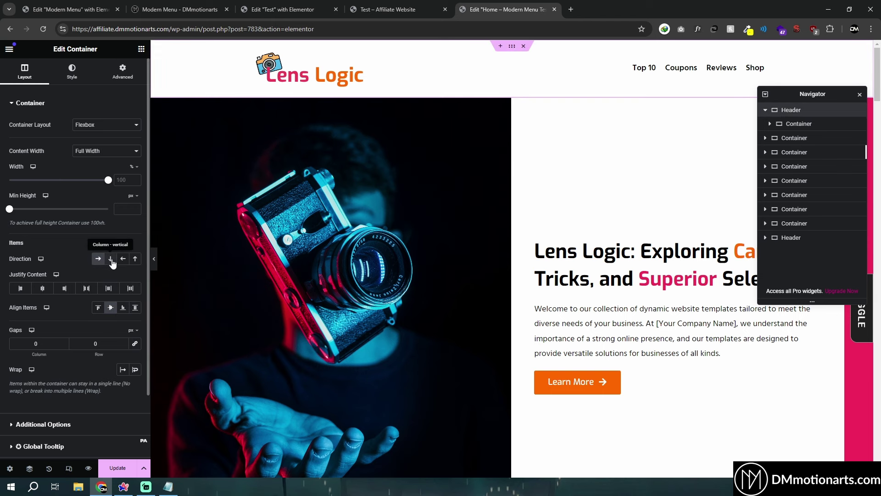
{"action": "left_click", "coordinate": [801, 123]}
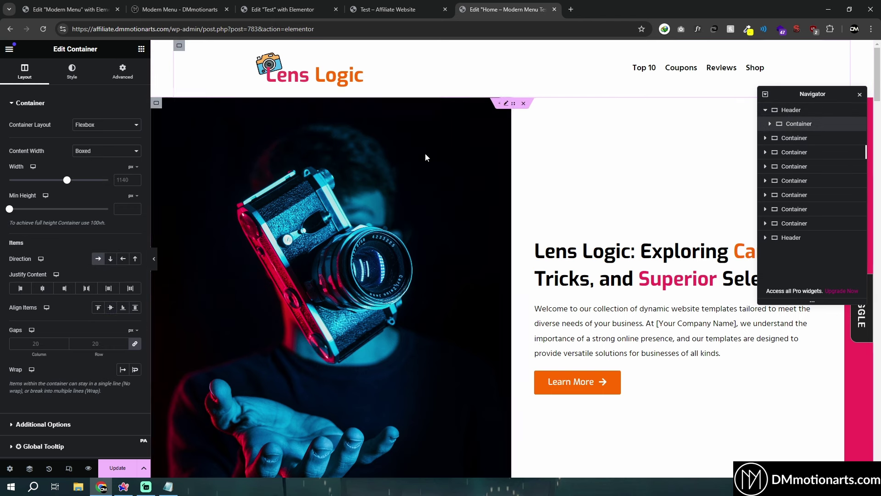
{"action": "left_click", "coordinate": [101, 151]}
{"action": "left_click", "coordinate": [90, 173]}
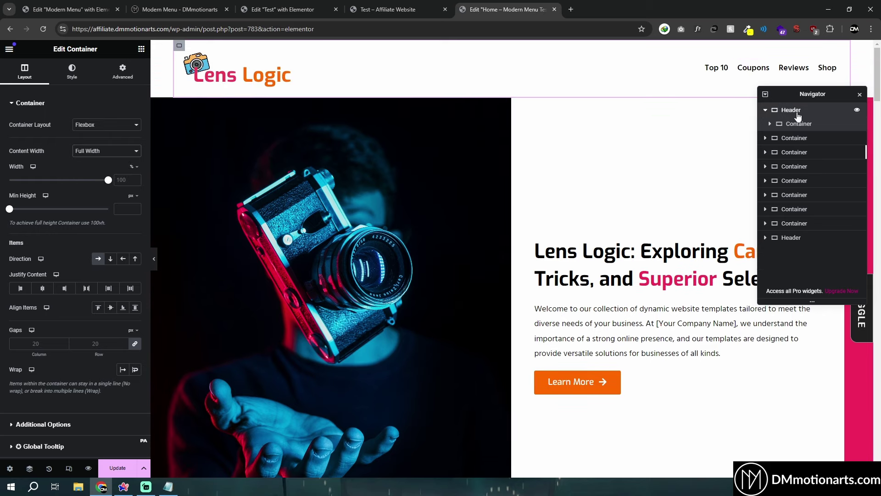
Compare the Header container with its inner container and check the Header's padding settings.
{"action": "left_click", "coordinate": [324, 185]}
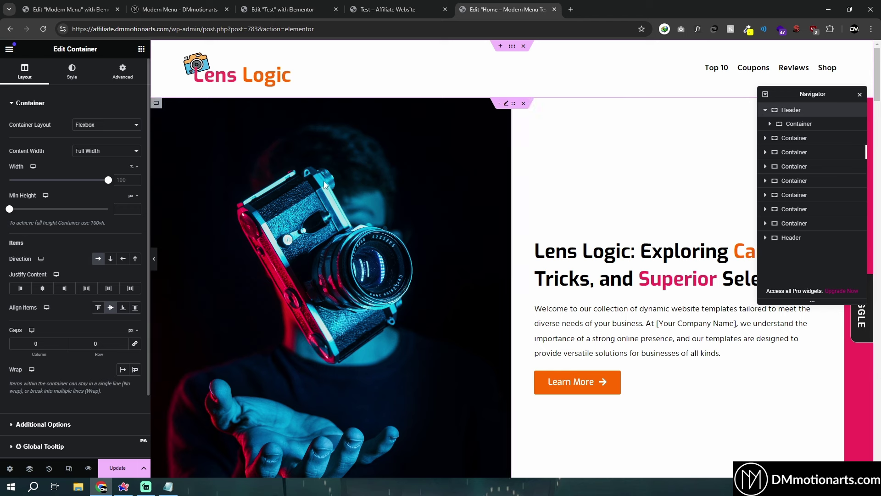
{"action": "left_click", "coordinate": [798, 123]}
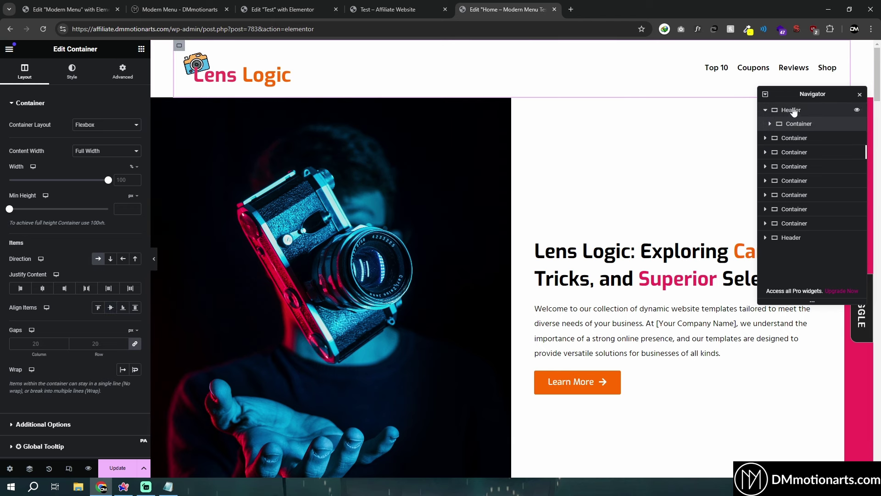
{"action": "left_click", "coordinate": [794, 110]}
{"action": "left_click", "coordinate": [123, 71]}
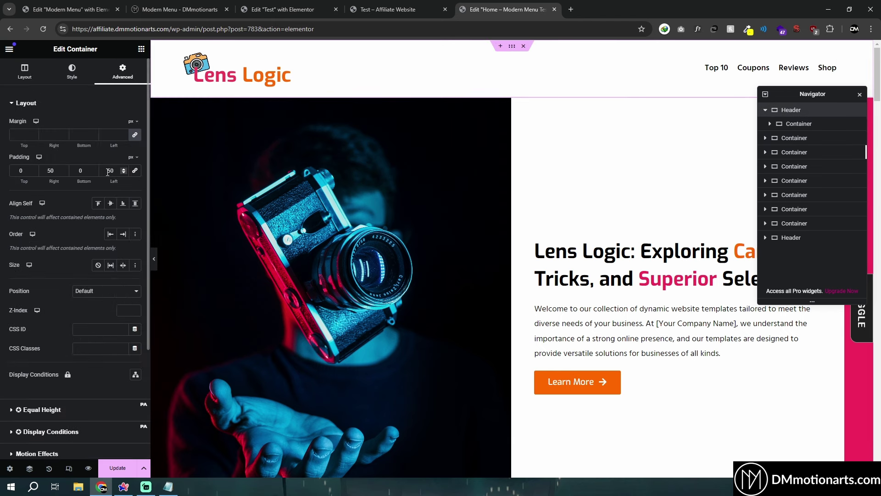
{"action": "left_click", "coordinate": [780, 123]}
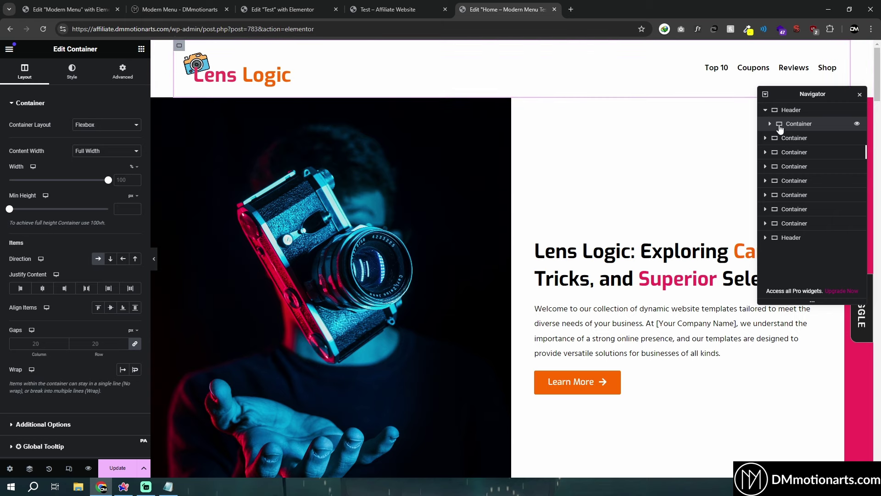
Copy the hamburger Icon widget from the Test page and return to the Home page editor.
{"action": "left_click", "coordinate": [307, 5]}
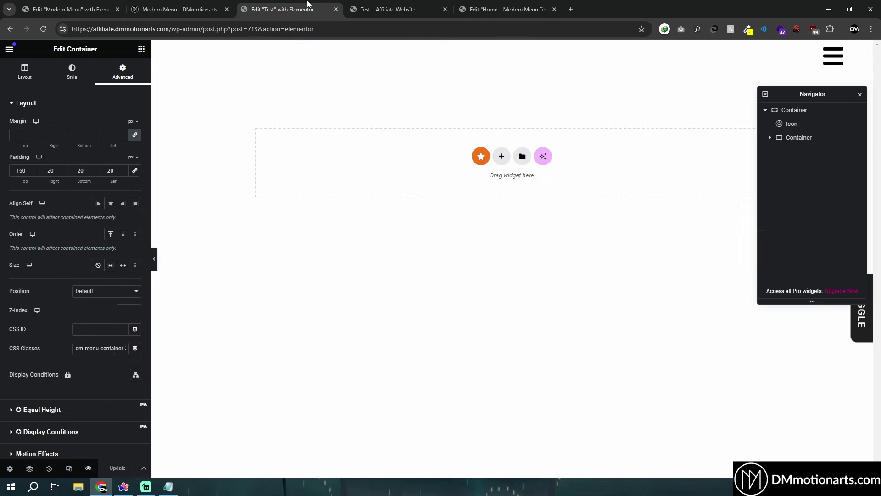
{"action": "left_click", "coordinate": [788, 123]}
{"action": "right_click", "coordinate": [788, 124]}
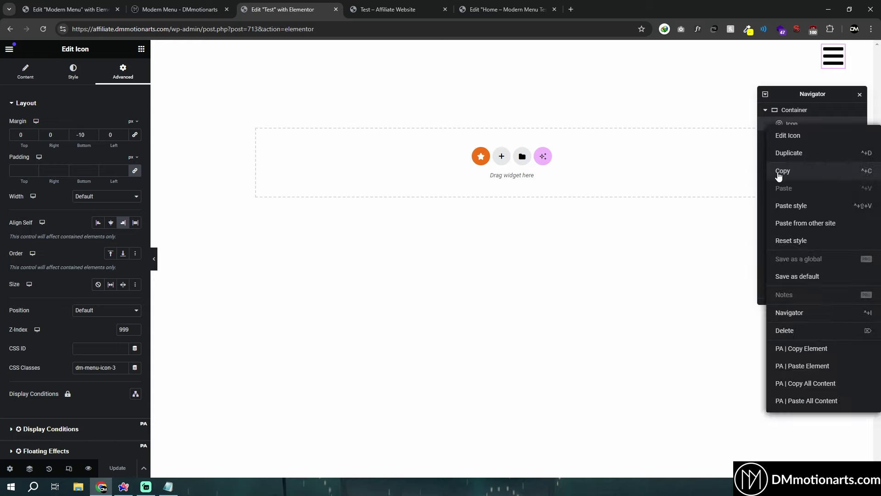
{"action": "left_click", "coordinate": [403, 4]}
{"action": "left_click", "coordinate": [505, 9]}
Paste the hamburger Icon into the header's Right container and set its Align Self to Center.
{"action": "left_click", "coordinate": [770, 124]}
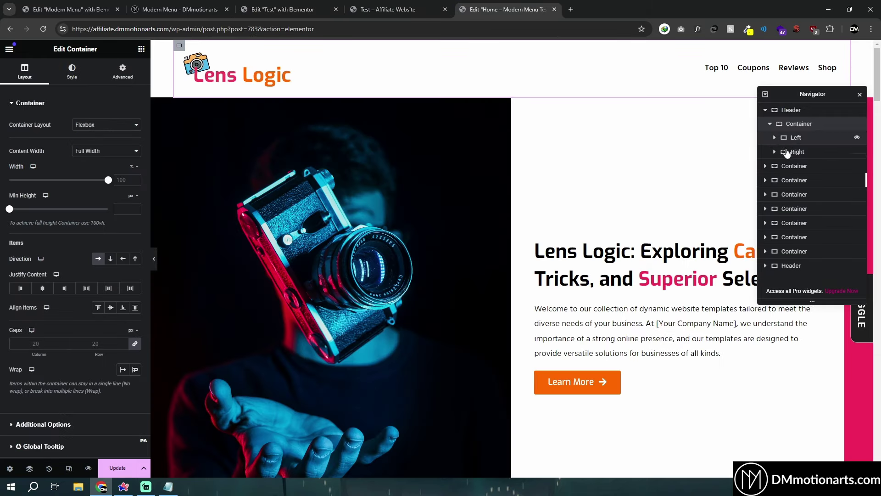
{"action": "left_click", "coordinate": [774, 152]}
{"action": "right_click", "coordinate": [778, 155]}
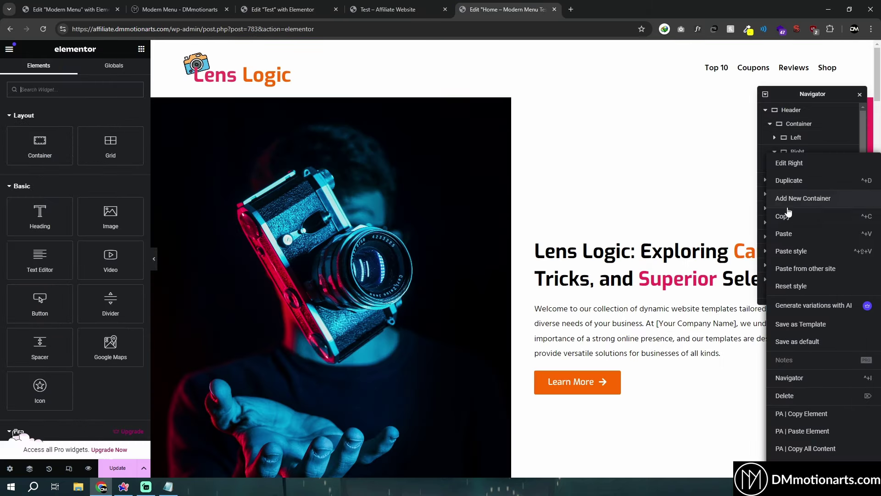
{"action": "left_click", "coordinate": [784, 233]}
{"action": "left_click", "coordinate": [123, 71]}
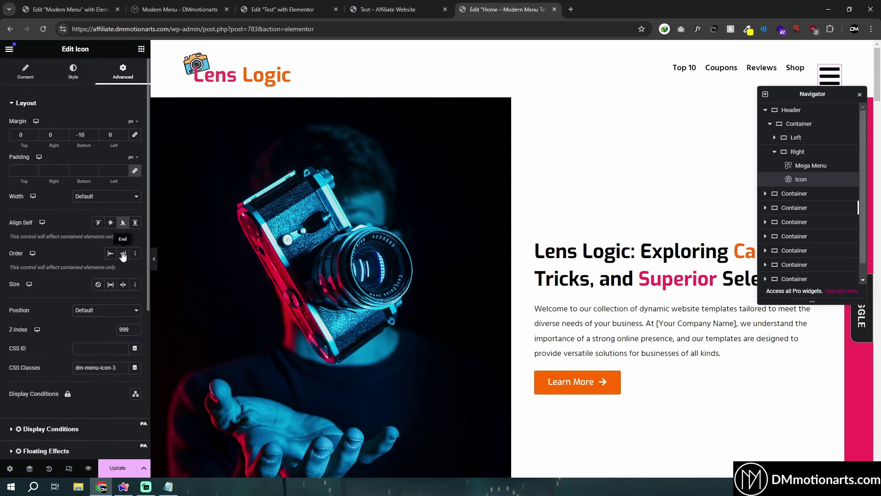
{"action": "left_click", "coordinate": [109, 224]}
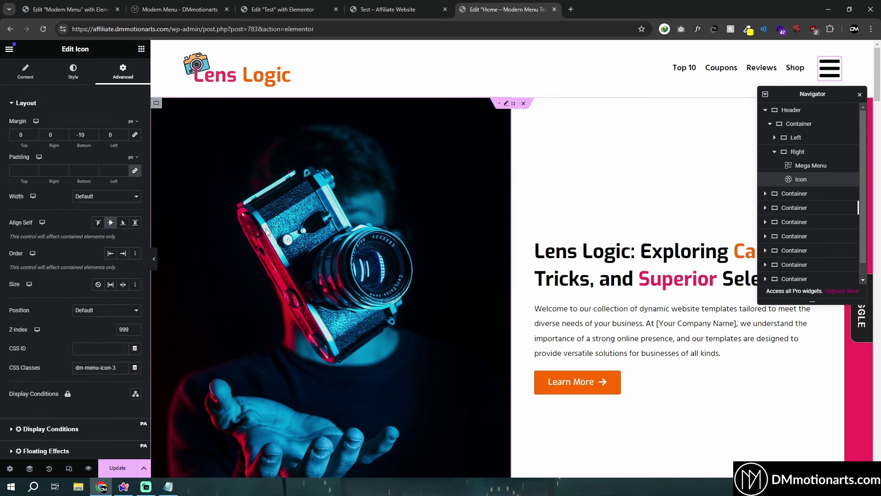
{"action": "scroll", "coordinate": [284, 193], "scroll_direction": "down", "scroll_amount": 8}
{"action": "scroll", "coordinate": [379, 132], "scroll_direction": "up", "scroll_amount": 8}
{"action": "scroll", "coordinate": [367, 110], "scroll_direction": "down", "scroll_amount": 6}
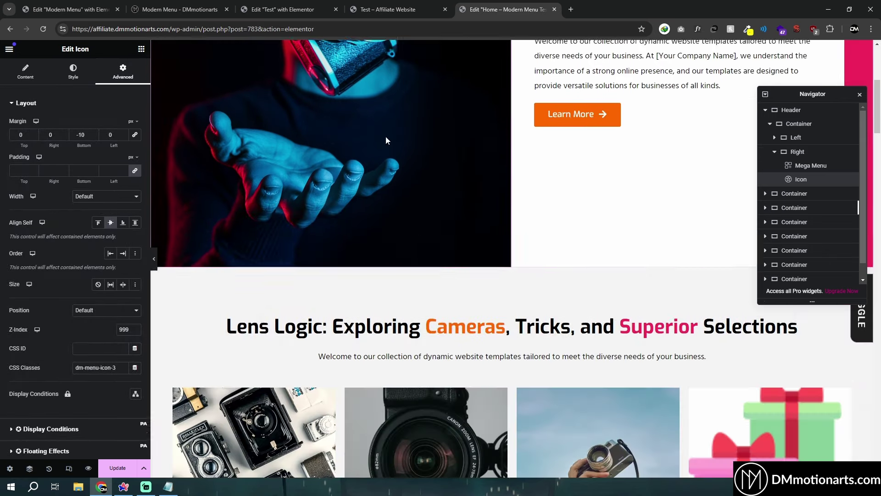
{"action": "scroll", "coordinate": [423, 236], "scroll_direction": "up", "scroll_amount": 4}
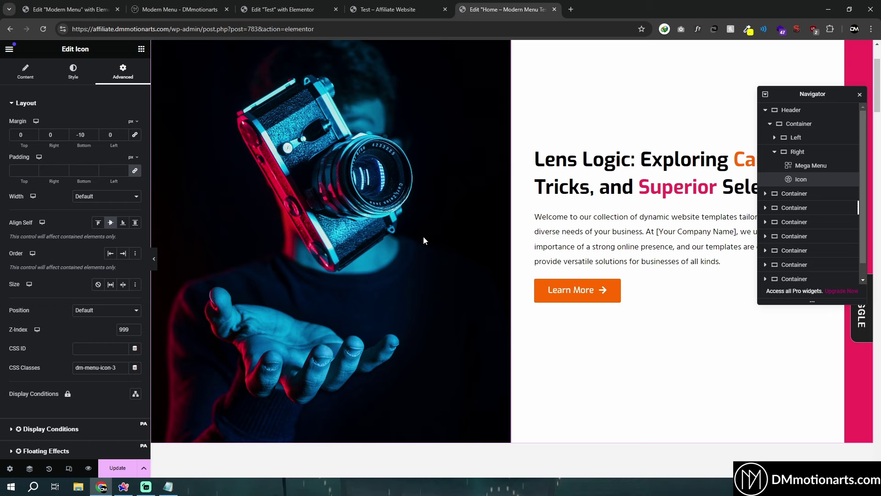
{"action": "scroll", "coordinate": [423, 236], "scroll_direction": "up", "scroll_amount": 2}
{"action": "scroll", "coordinate": [434, 212], "scroll_direction": "down", "scroll_amount": 2}
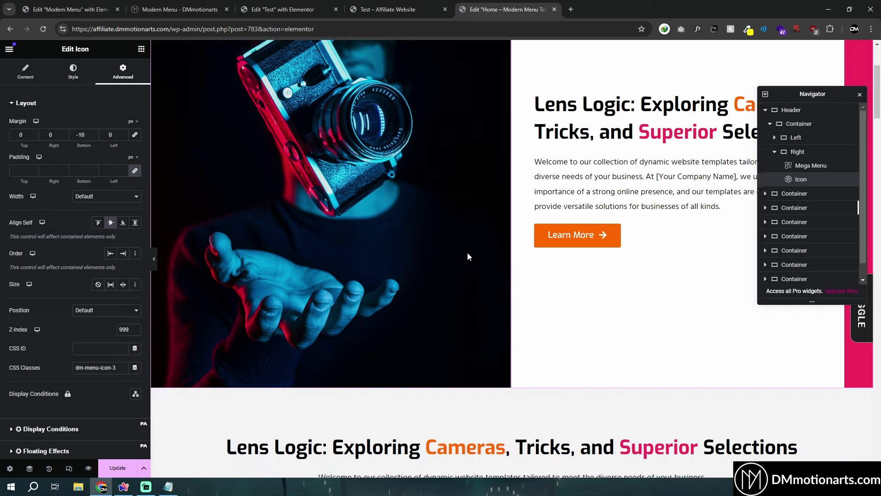
{"action": "scroll", "coordinate": [472, 238], "scroll_direction": "up", "scroll_amount": 2}
{"action": "scroll", "coordinate": [463, 232], "scroll_direction": "down", "scroll_amount": 10}
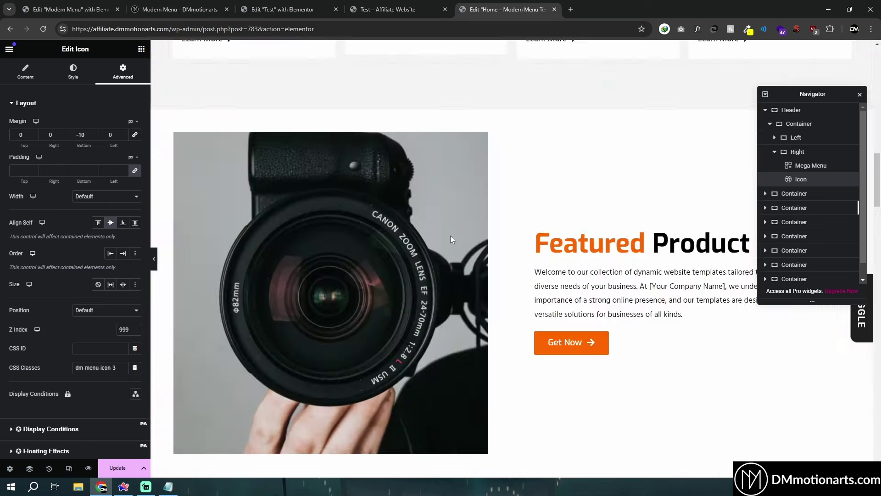
{"action": "scroll", "coordinate": [451, 237], "scroll_direction": "up", "scroll_amount": 10}
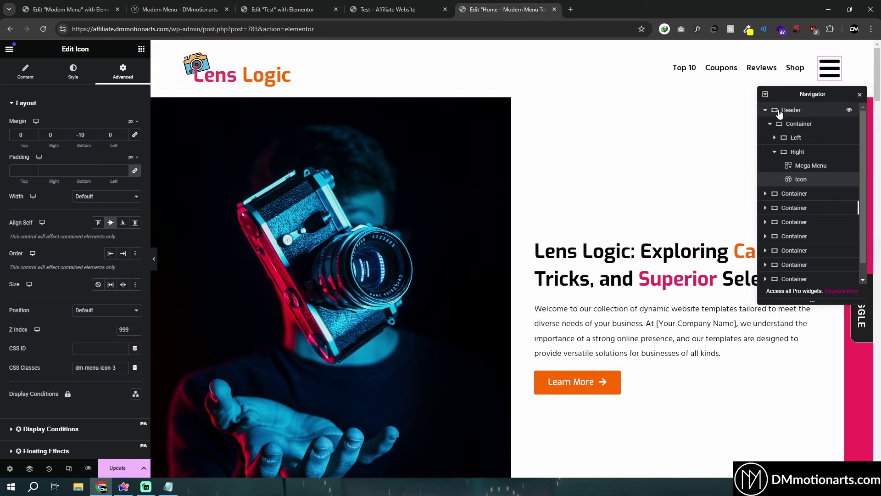
Move the Navigator clear of the header icon, copy the Test page's Main Menu container, and return to the Home page editor.
{"action": "left_click_drag", "start_coordinate": [797, 95], "coordinate": [422, 148]}
{"action": "left_click", "coordinate": [283, 9]}
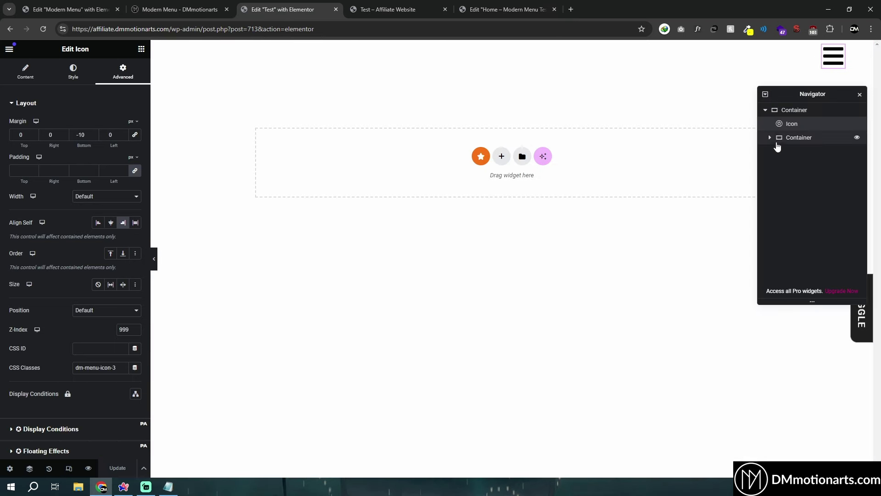
{"action": "left_click", "coordinate": [804, 151]}
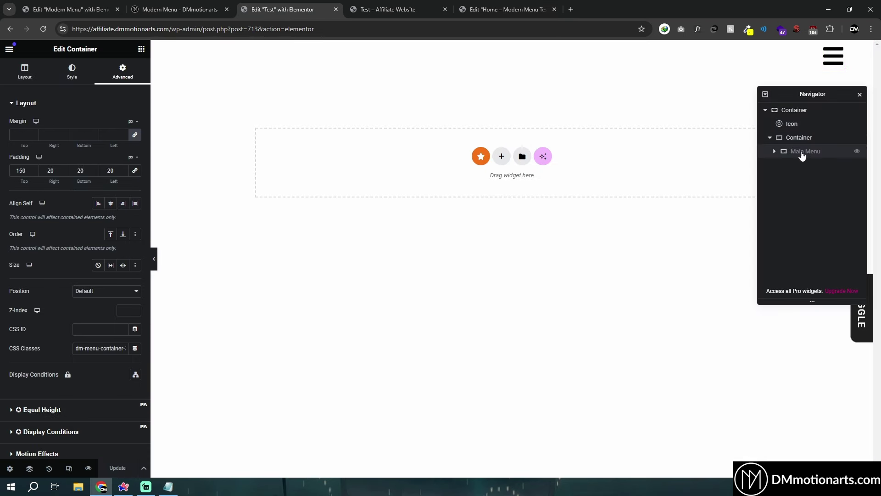
{"action": "right_click", "coordinate": [804, 152]}
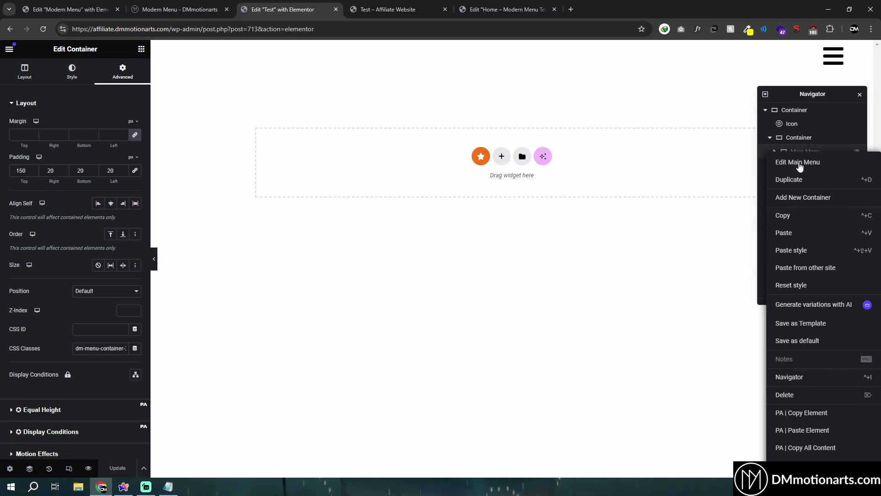
{"action": "left_click", "coordinate": [795, 216]}
{"action": "key", "text": "ctrl+Tab"}
{"action": "key", "text": "ctrl+Tab"}
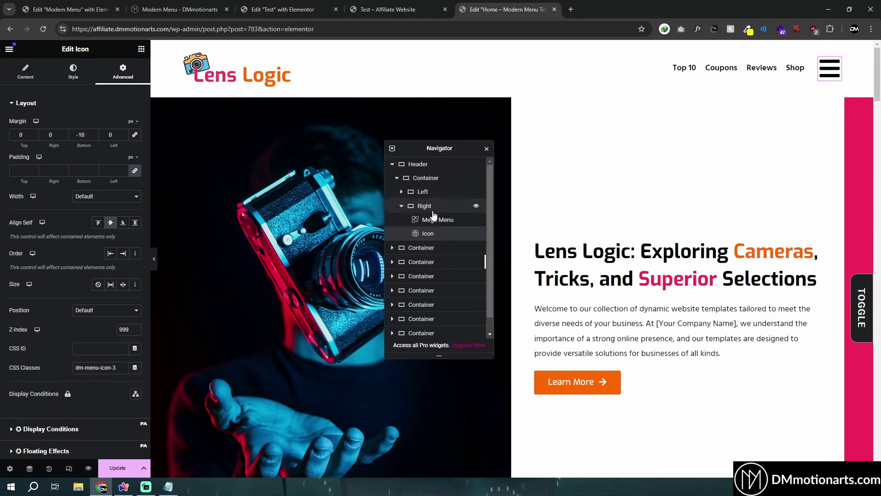
Give the header's inner container a classic background in light pink #F5AAAA.
{"action": "left_click", "coordinate": [433, 179]}
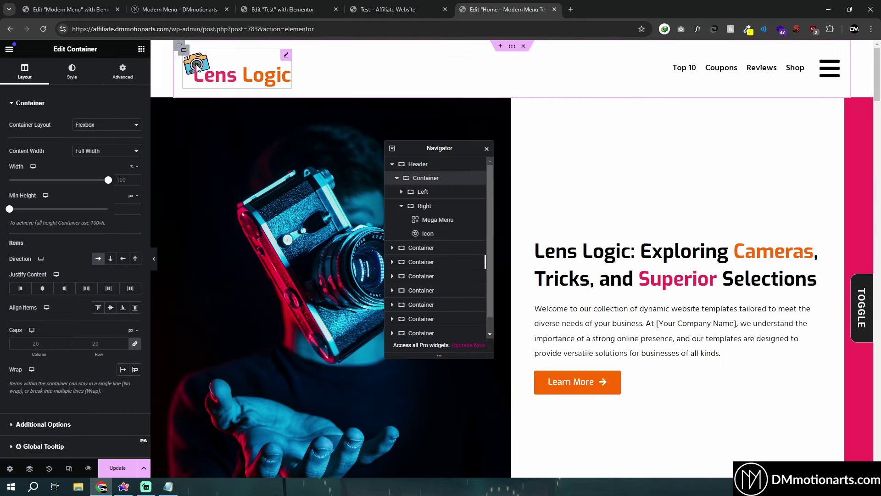
{"action": "left_click", "coordinate": [102, 79]}
{"action": "left_click", "coordinate": [72, 73]}
{"action": "left_click", "coordinate": [97, 144]}
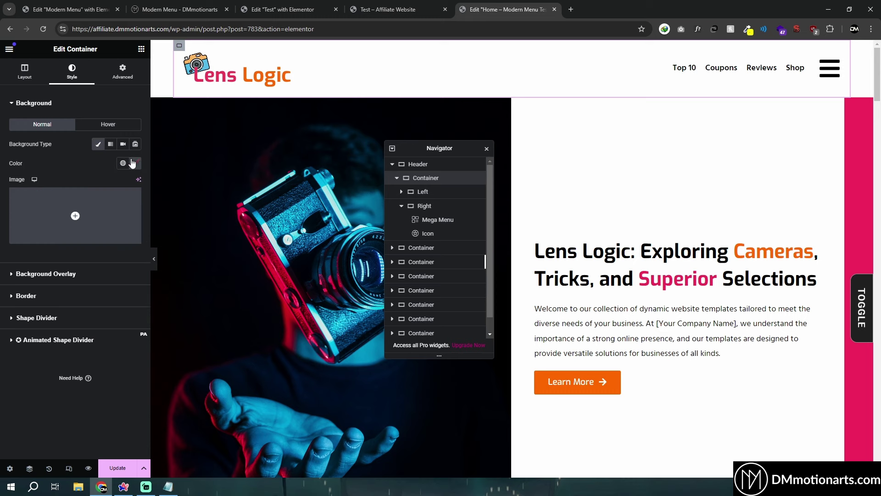
{"action": "left_click", "coordinate": [135, 162]}
{"action": "left_click", "coordinate": [116, 202]}
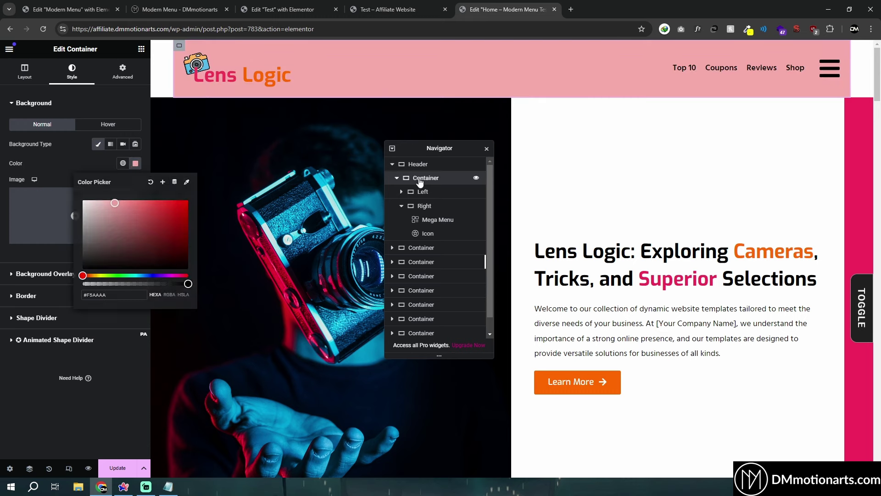
Paste the Main Menu container into the header's Right container and unhide it in the structure.
{"action": "right_click", "coordinate": [401, 204]}
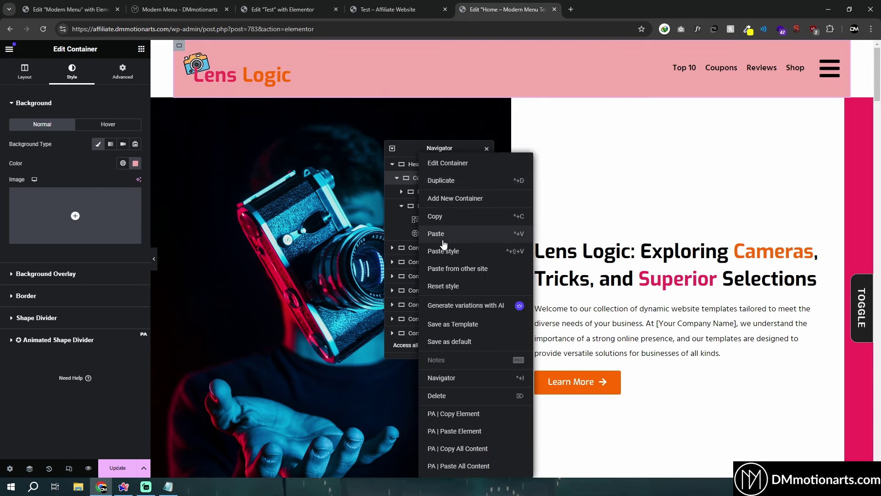
{"action": "left_click", "coordinate": [414, 274]}
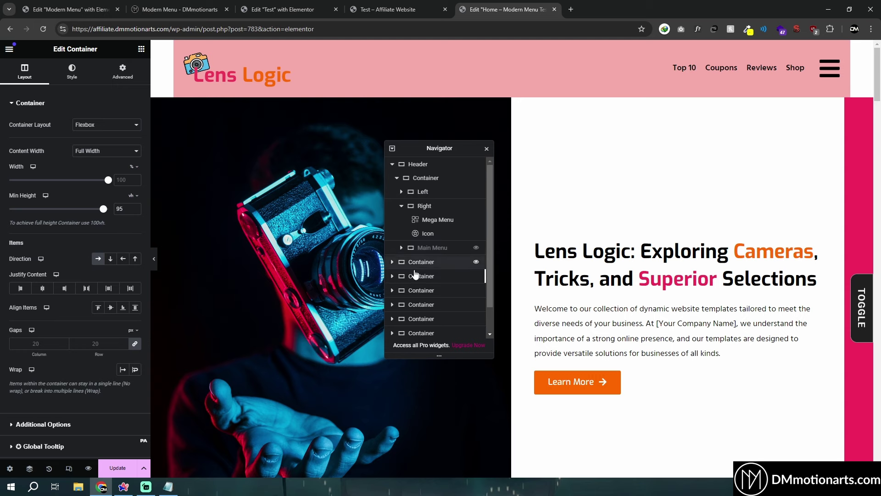
{"action": "left_click_drag", "start_coordinate": [415, 274], "coordinate": [436, 250]}
{"action": "left_click", "coordinate": [476, 248]}
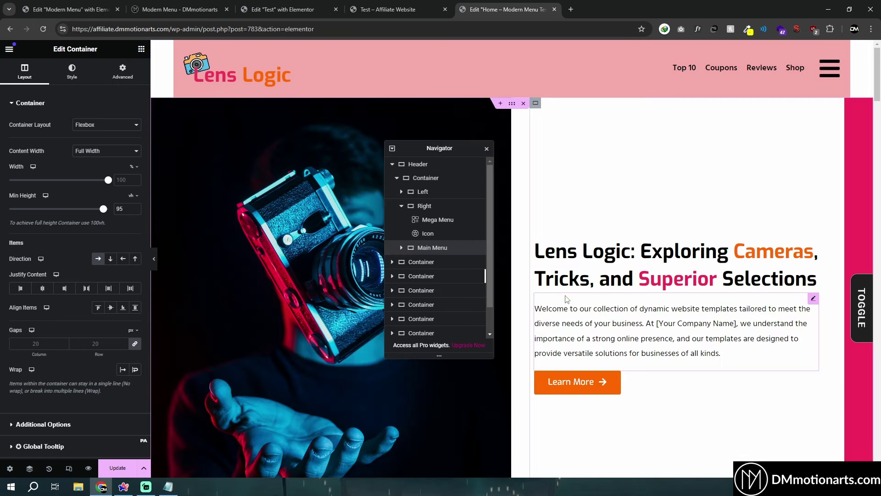
Copy the HTML code widget from the Main Menu's Right container and delete the original there.
{"action": "left_click", "coordinate": [402, 206]}
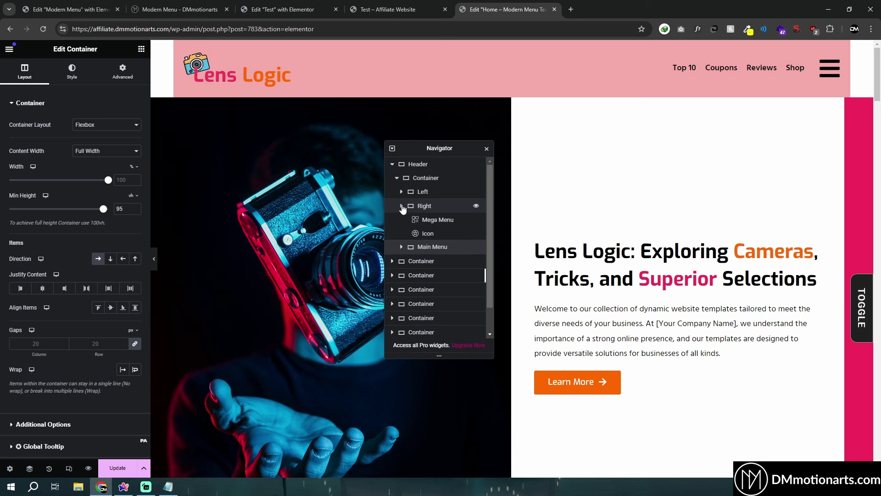
{"action": "left_click", "coordinate": [401, 220]}
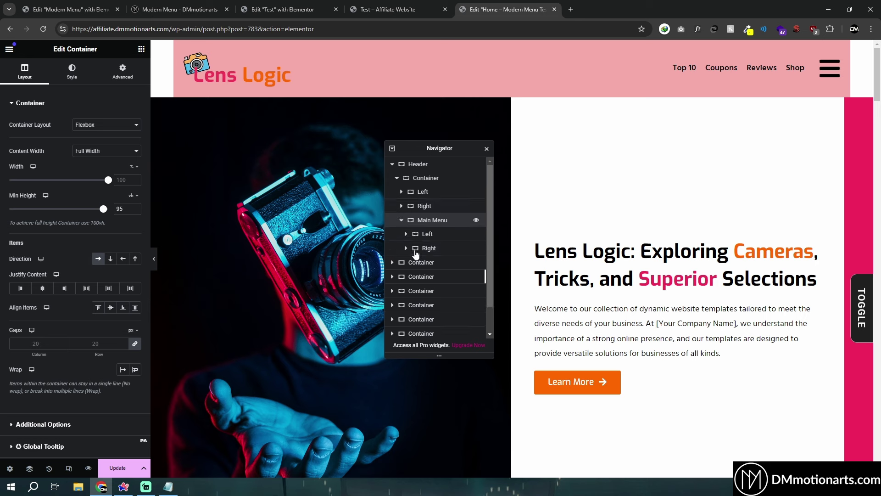
{"action": "left_click", "coordinate": [407, 248]}
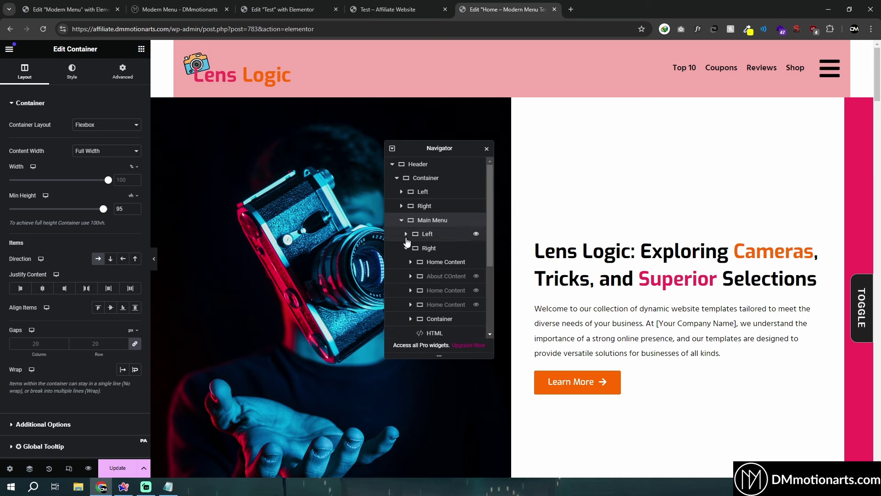
{"action": "left_click", "coordinate": [432, 333]}
{"action": "right_click", "coordinate": [431, 332]}
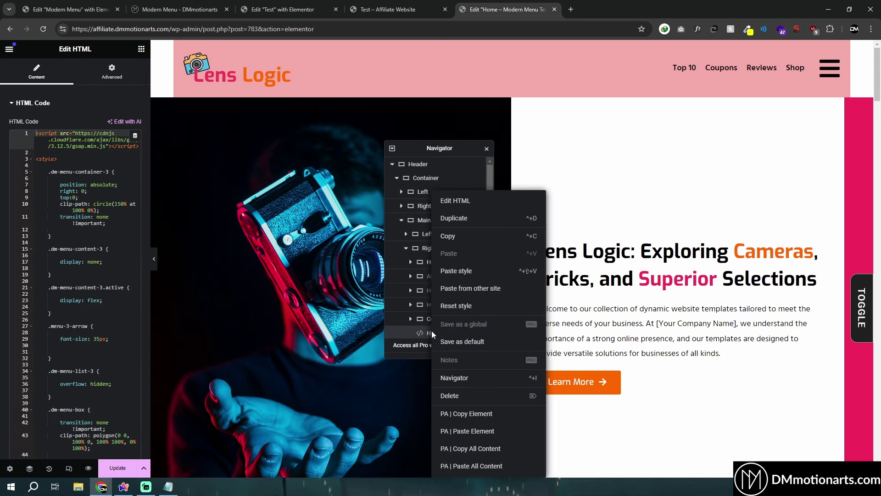
{"action": "left_click", "coordinate": [450, 239]}
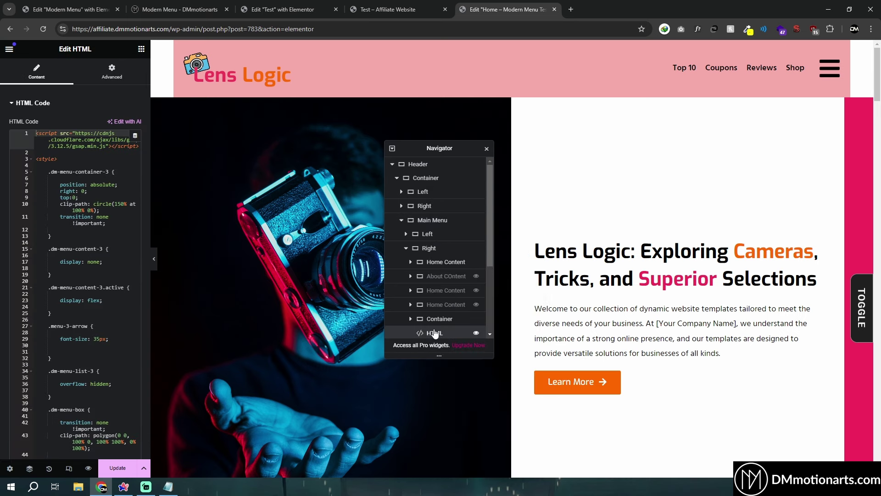
{"action": "key", "text": "Delete"}
Paste the HTML code widget into the header's inner container, directly after the Main Menu.
{"action": "left_click", "coordinate": [401, 220]}
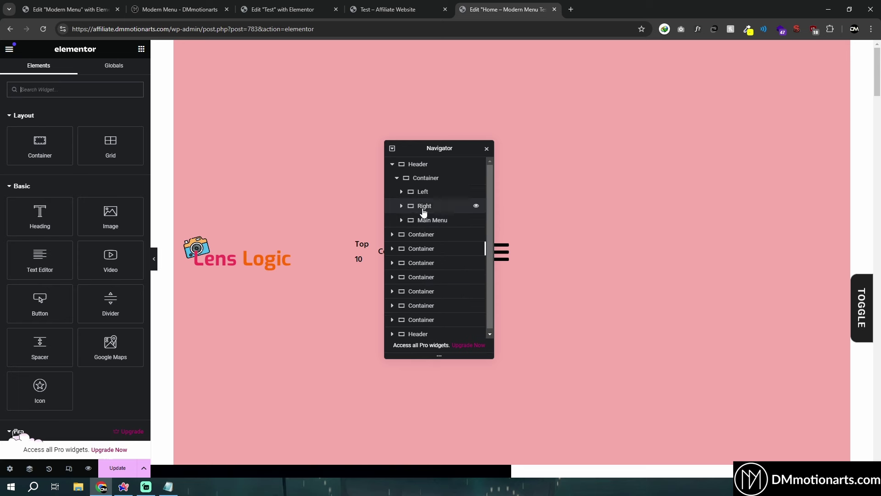
{"action": "right_click", "coordinate": [419, 179]}
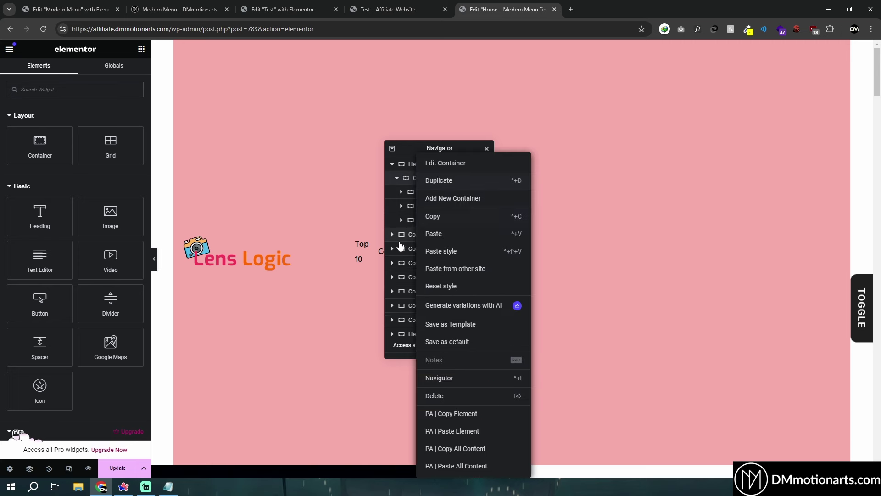
{"action": "left_click", "coordinate": [432, 235]}
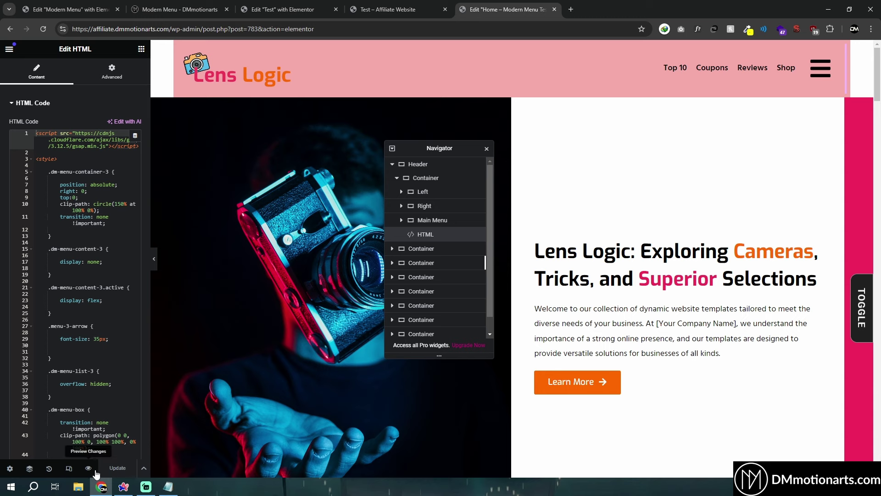
Preview the Home page and open the popup menu with the header's hamburger icon.
{"action": "left_click", "coordinate": [89, 468]}
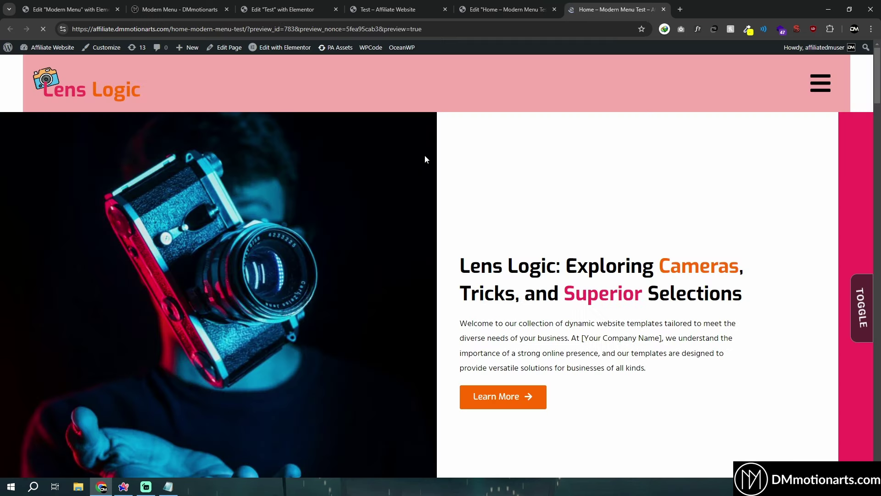
{"action": "left_click", "coordinate": [817, 84]}
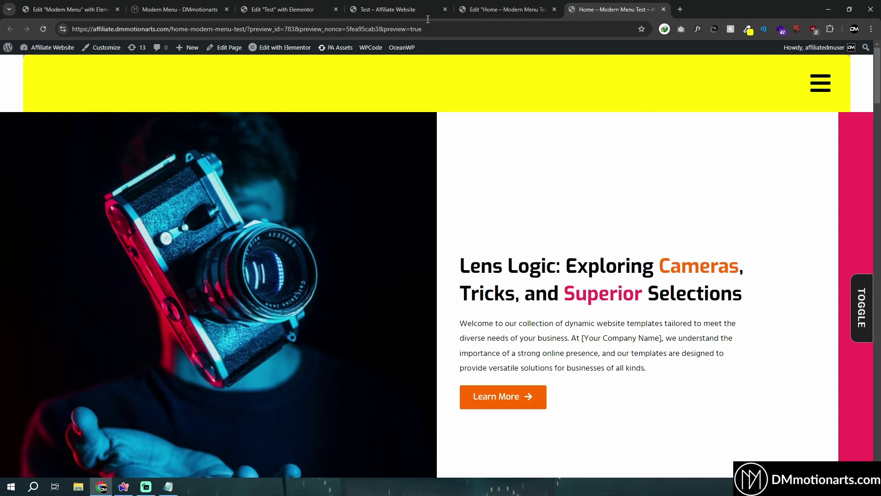
{"action": "left_click", "coordinate": [504, 9]}
{"action": "left_click", "coordinate": [636, 6]}
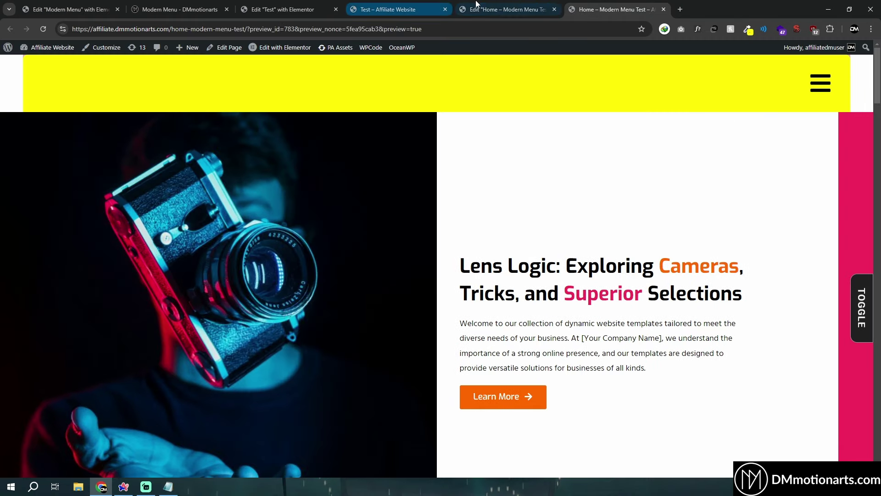
Set the Main Menu container's Z-Index to 9999, update the page and test the popup in the preview.
{"action": "left_click", "coordinate": [505, 9]}
{"action": "left_click", "coordinate": [429, 223]}
{"action": "left_click", "coordinate": [123, 72]}
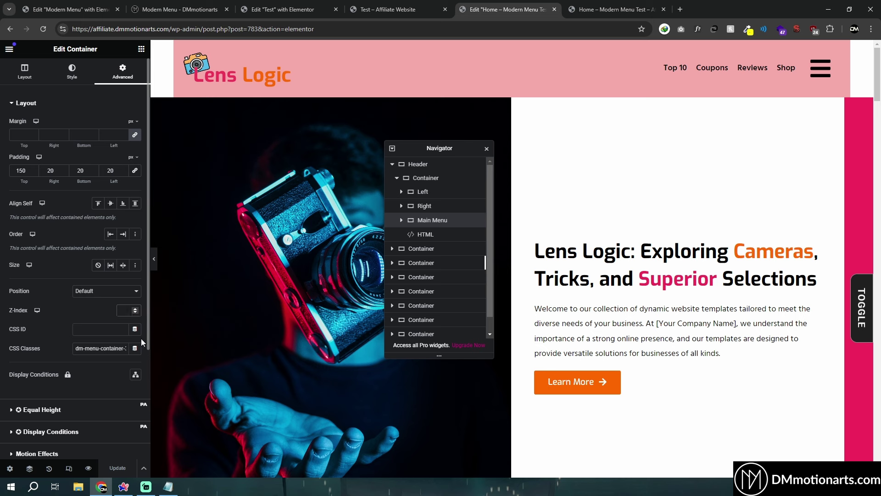
{"action": "type", "text": "9999"}
{"action": "left_click", "coordinate": [118, 468]}
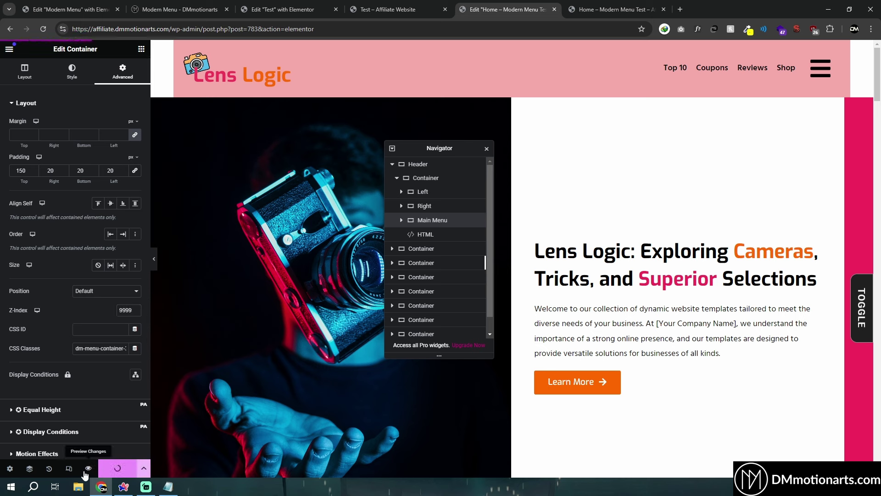
{"action": "left_click", "coordinate": [87, 468]}
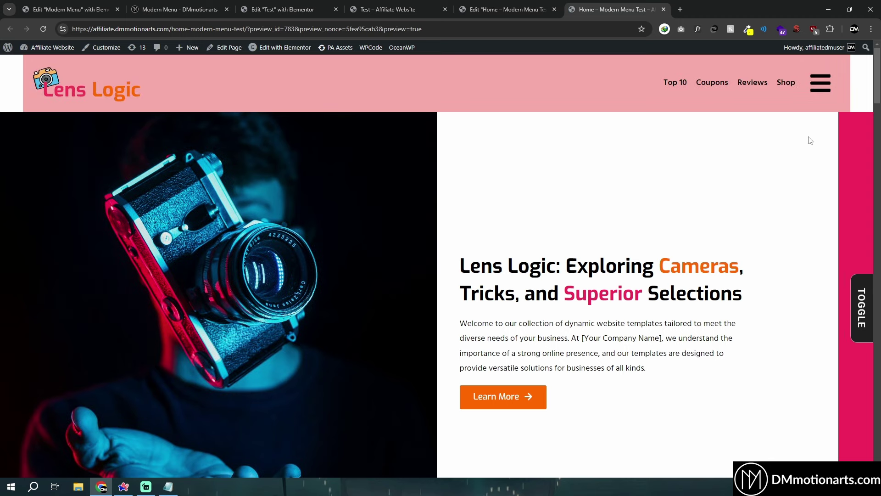
{"action": "left_click", "coordinate": [819, 88]}
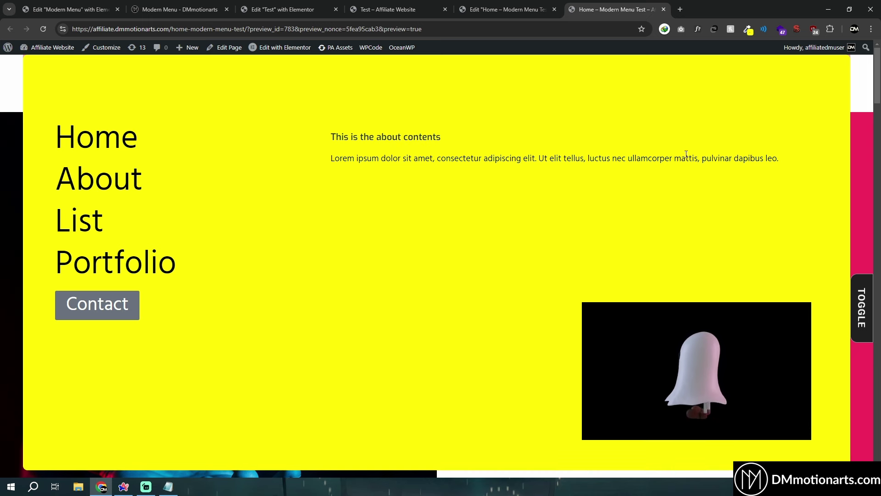
Examine the Advanced settings of the Icon, Menu Content container and About text in the reference Modern Menu page's #3 Menu.
{"action": "left_click", "coordinate": [298, 8]}
{"action": "left_click", "coordinate": [201, 5]}
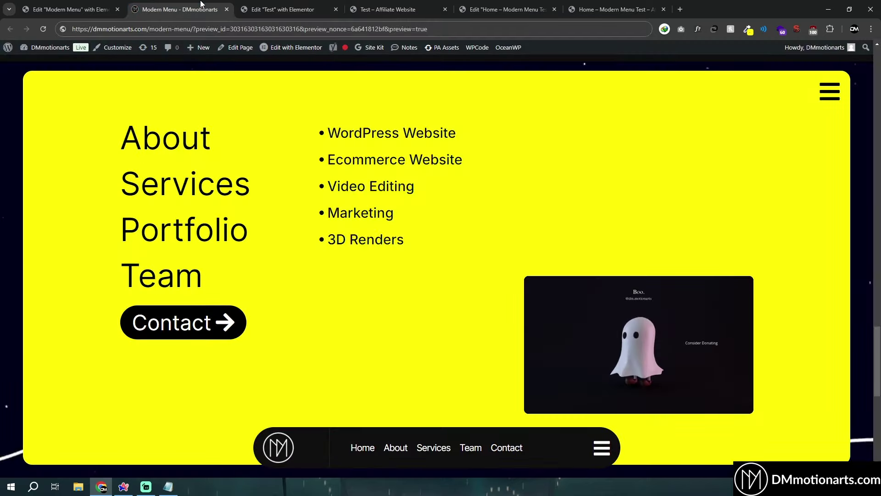
{"action": "left_click", "coordinate": [38, 3]}
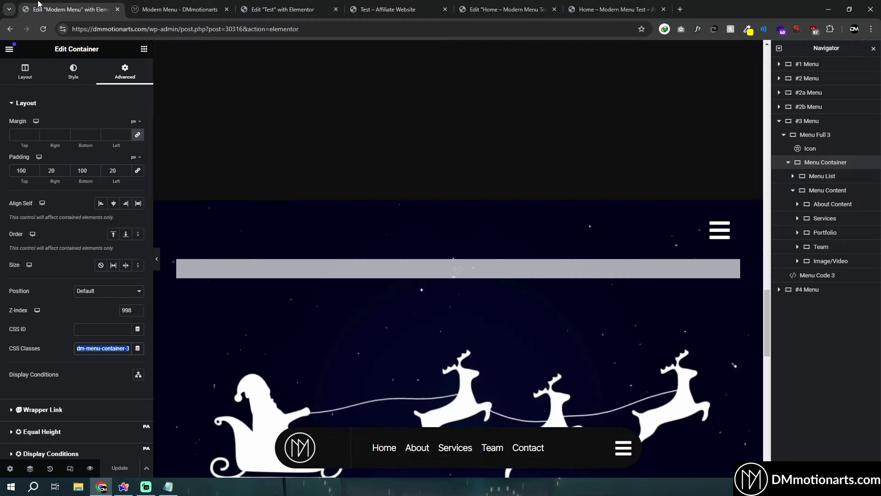
{"action": "left_click", "coordinate": [719, 230]}
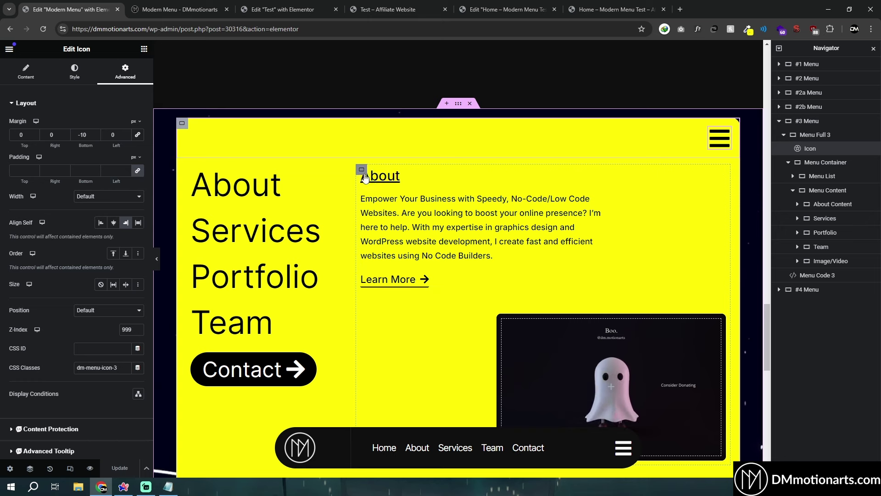
{"action": "left_click", "coordinate": [362, 172]}
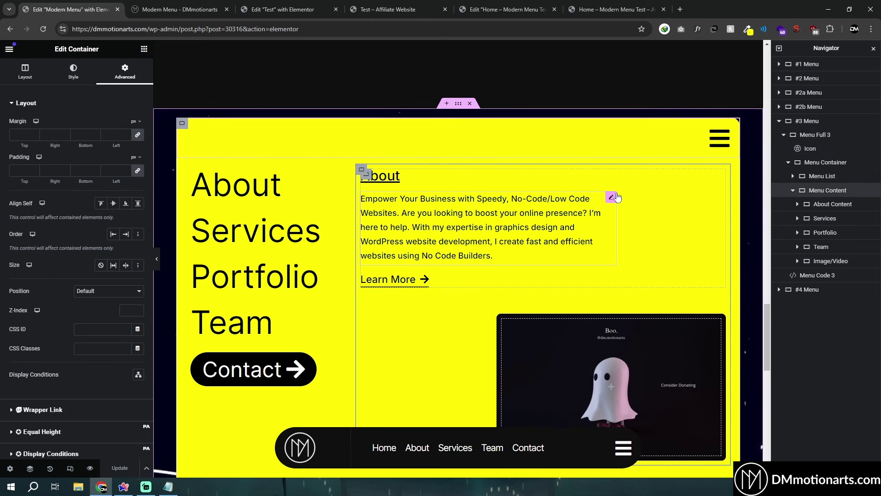
{"action": "left_click", "coordinate": [611, 196]}
{"action": "left_click", "coordinate": [125, 72]}
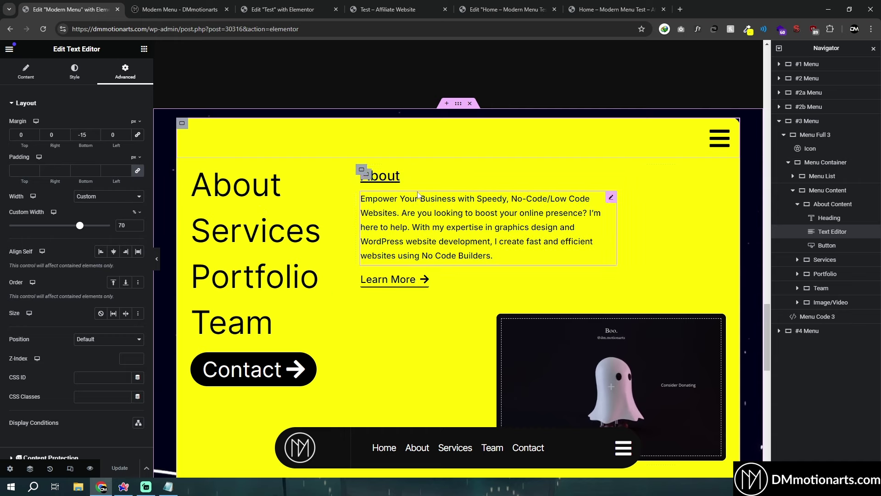
Return to the Home page editor and set the header hamburger icon's Z-Index to 9999.
{"action": "left_click", "coordinate": [505, 8]}
{"action": "left_click", "coordinate": [573, 4]}
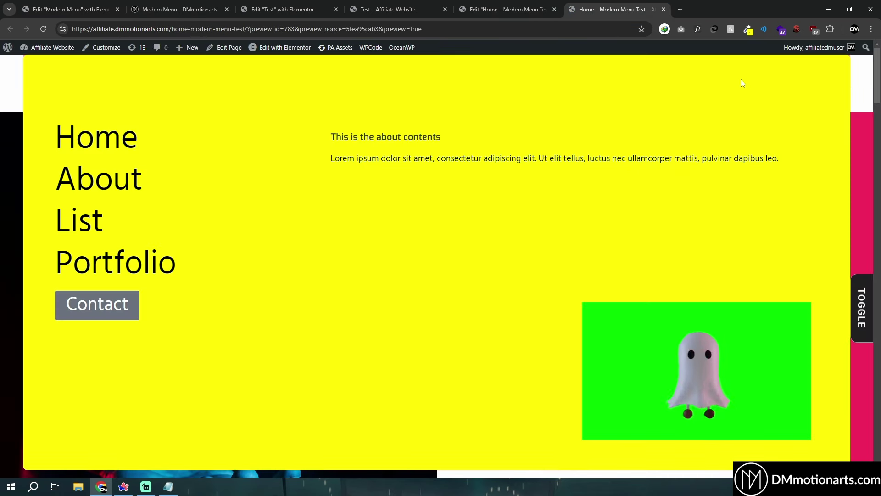
{"action": "key", "text": "ctrl+shift+Tab"}
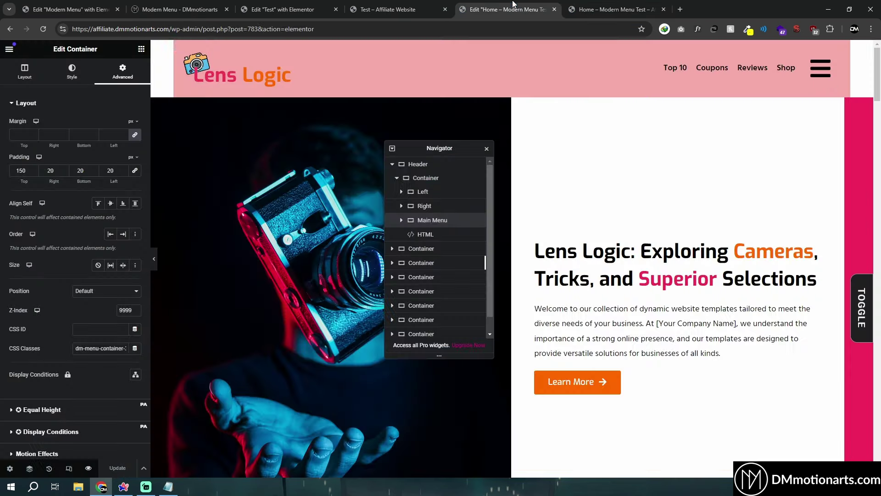
{"action": "left_click", "coordinate": [822, 67]}
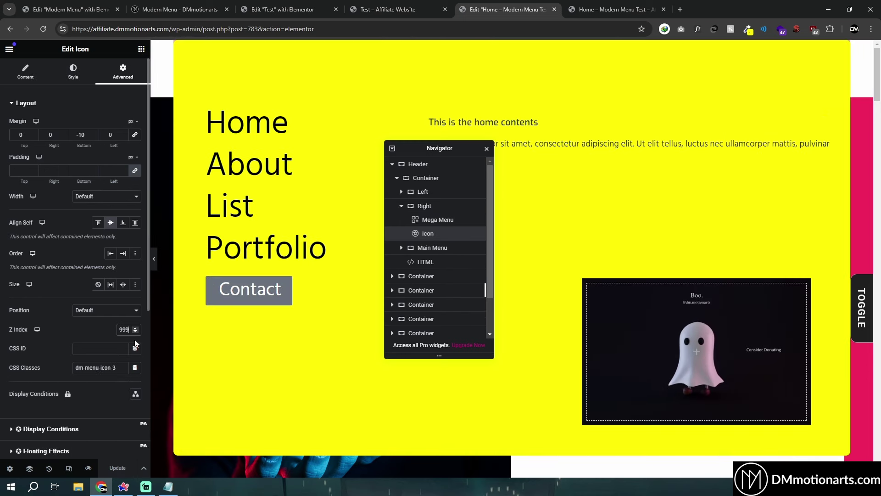
{"action": "type", "text": "9"}
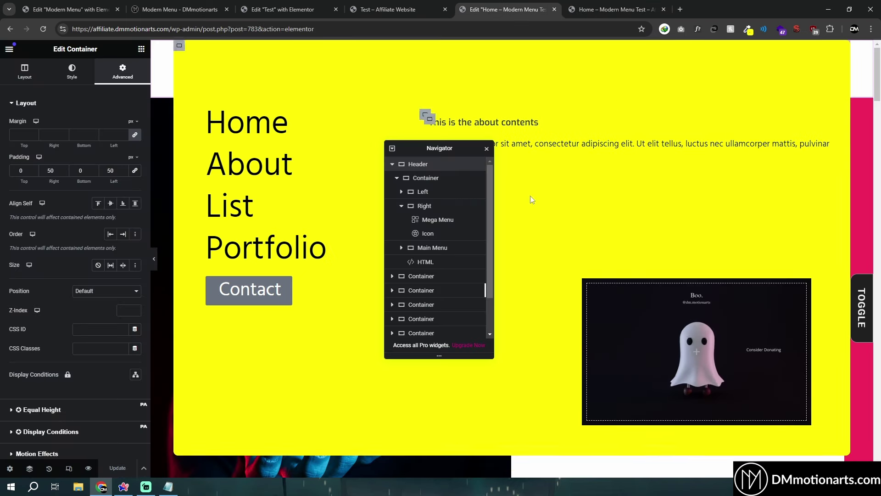
Set the Main Menu container's Z-Index to 999.
{"action": "left_click", "coordinate": [402, 205]}
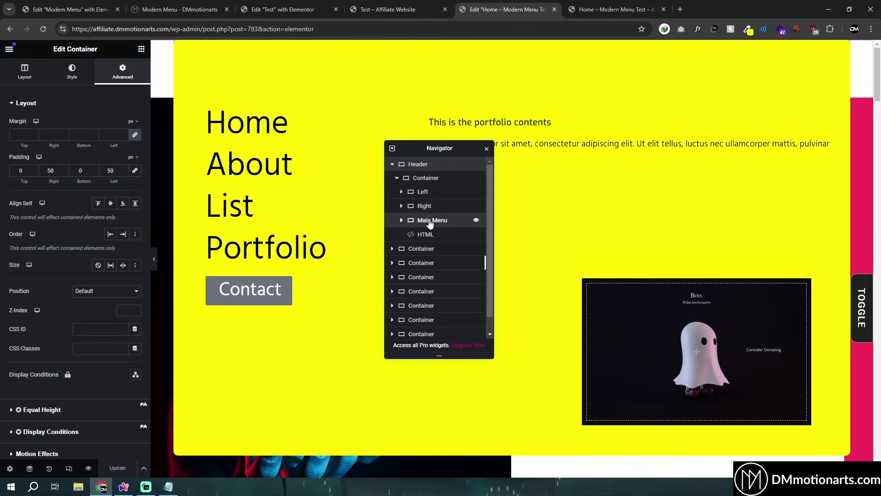
{"action": "left_click", "coordinate": [427, 220]}
{"action": "double_click", "coordinate": [128, 310]}
{"action": "key", "text": "Down"}
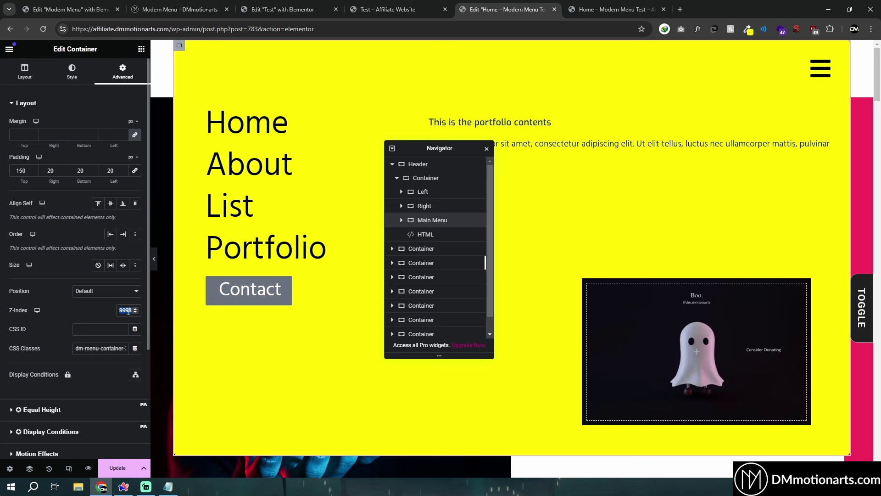
{"action": "type", "text": "999"}
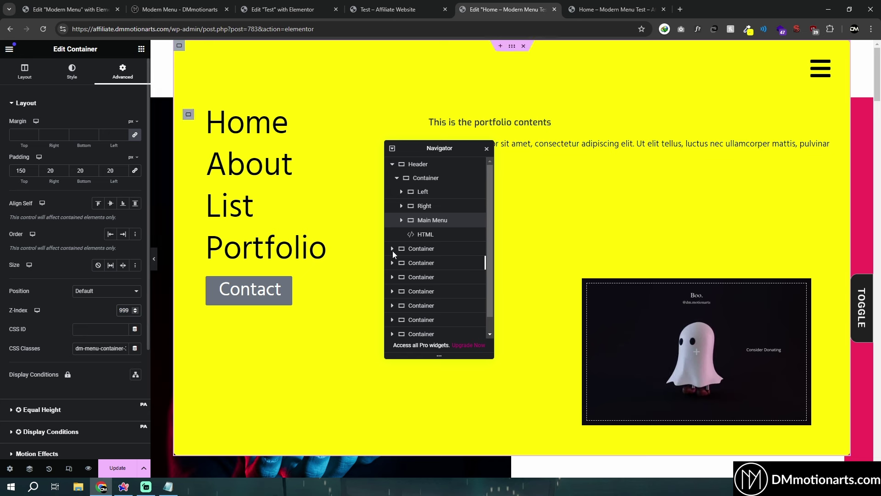
Re-enter 9999 as the Z-Index of the Icon in the header's Right container and update the page.
{"action": "left_click", "coordinate": [402, 205]}
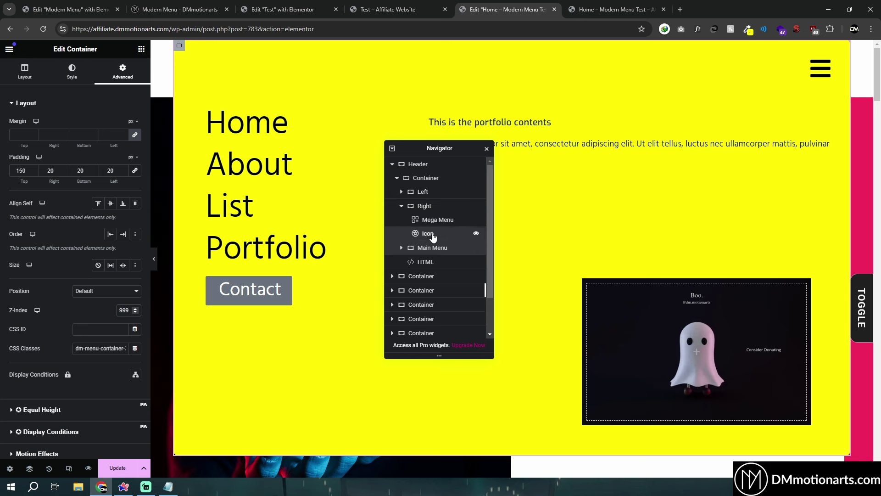
{"action": "left_click", "coordinate": [431, 234]}
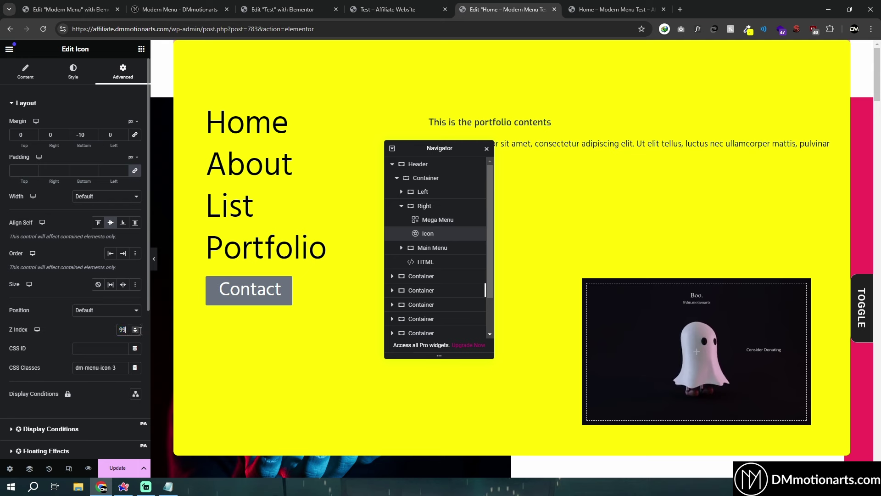
{"action": "type", "text": "99"}
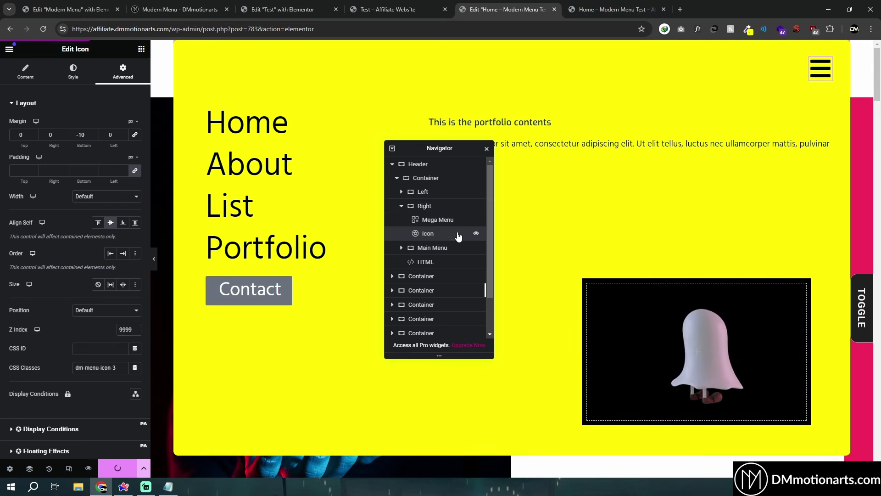
Test the hamburger icon's popup menu in the Home page preview and check how it behaves while scrolling the page.
{"action": "left_click", "coordinate": [654, 5]}
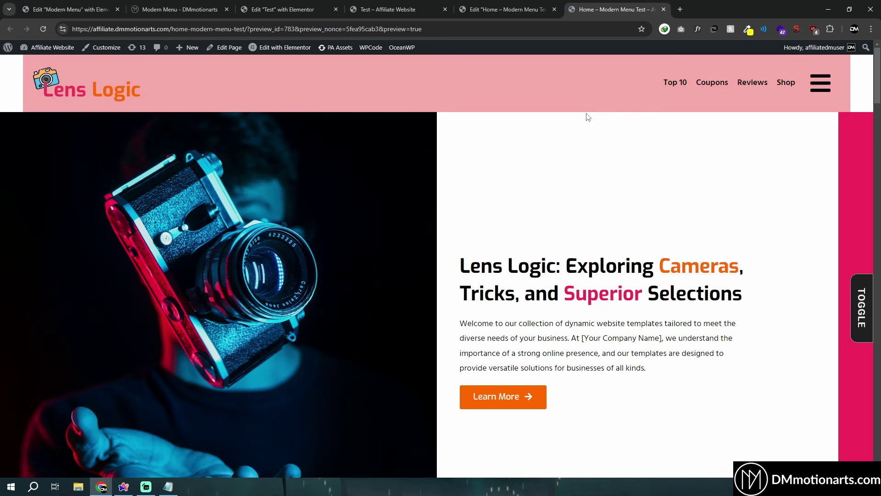
{"action": "left_click", "coordinate": [824, 85]}
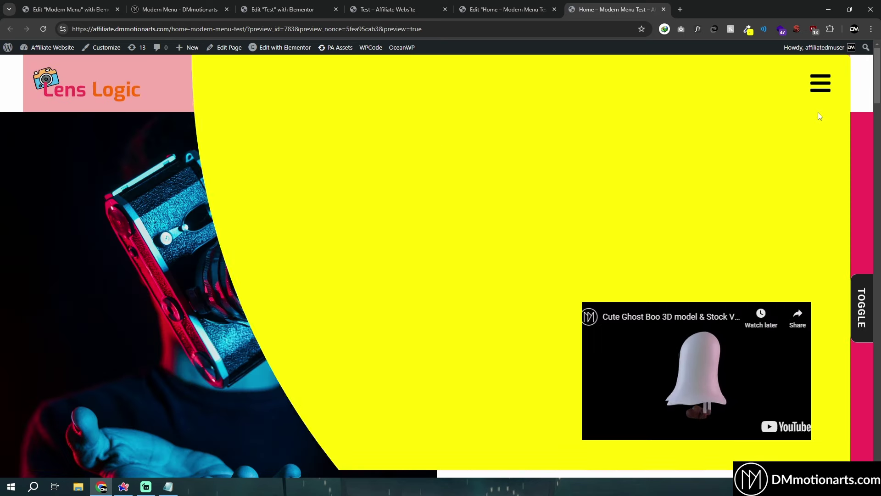
{"action": "scroll", "coordinate": [532, 237], "scroll_direction": "down", "scroll_amount": 5}
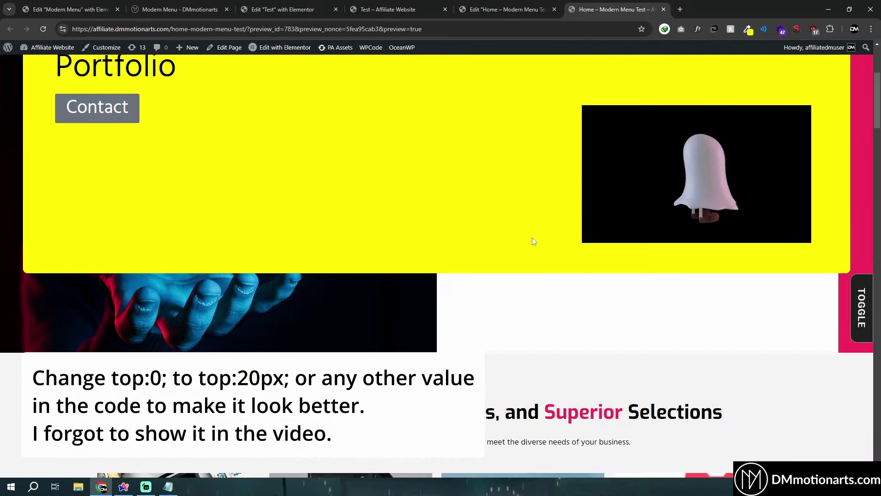
{"action": "scroll", "coordinate": [532, 237], "scroll_direction": "up", "scroll_amount": 5}
{"action": "scroll", "coordinate": [533, 238], "scroll_direction": "down", "scroll_amount": 15}
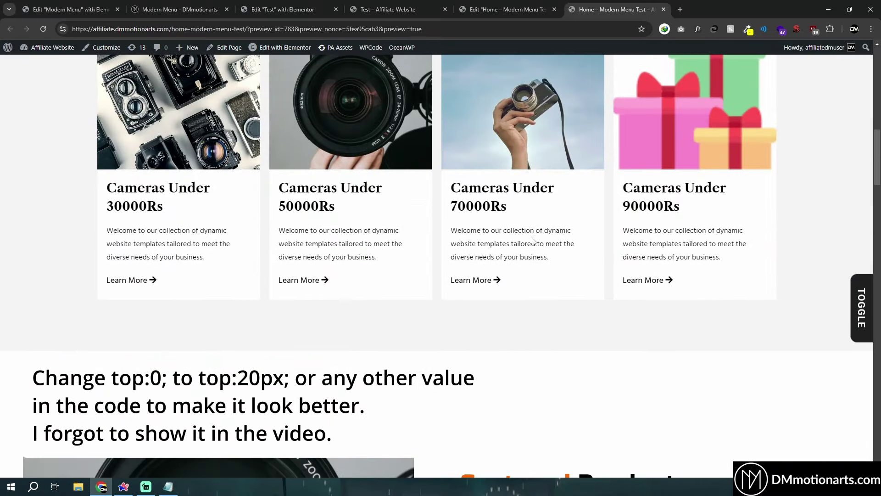
{"action": "scroll", "coordinate": [532, 242], "scroll_direction": "up", "scroll_amount": 15}
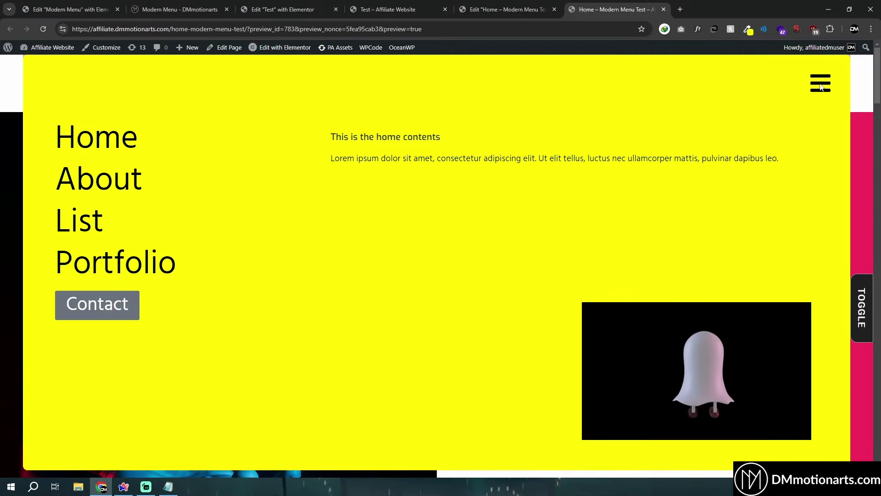
Close the popup menu in the preview, return to the Home page editor and set the Header container's position to Fixed.
{"action": "left_click", "coordinate": [820, 84]}
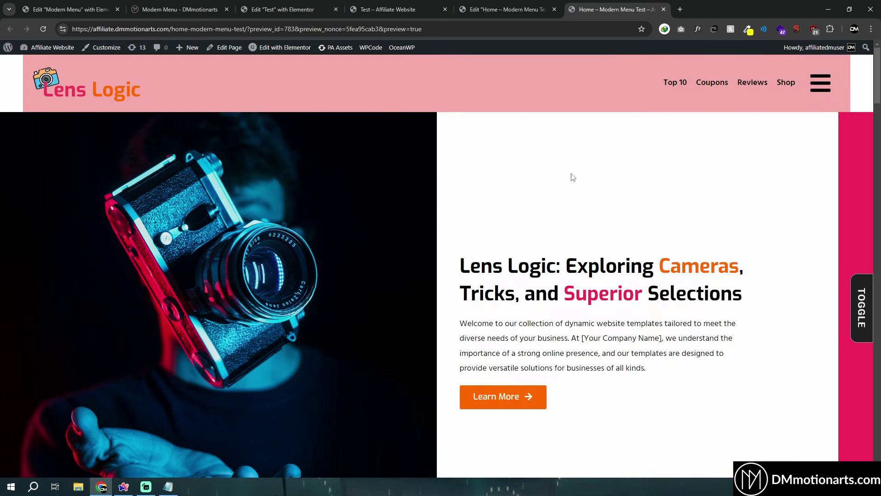
{"action": "left_click", "coordinate": [527, 4]}
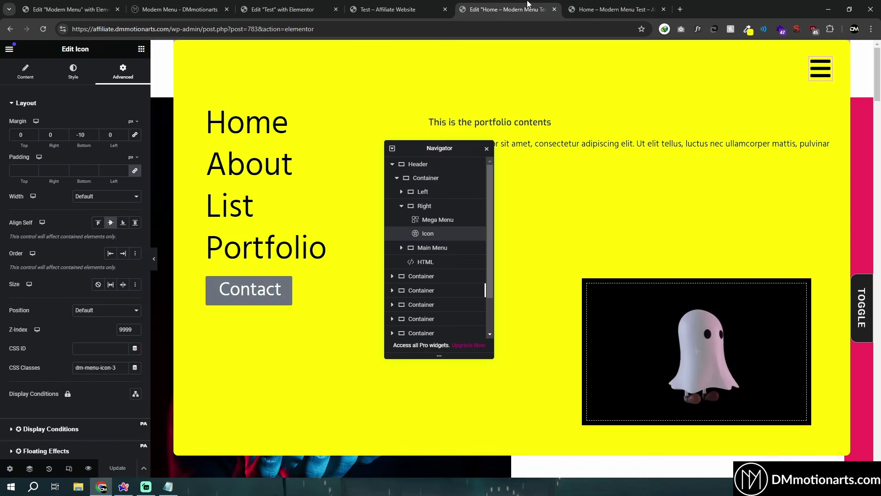
{"action": "left_click", "coordinate": [401, 206]}
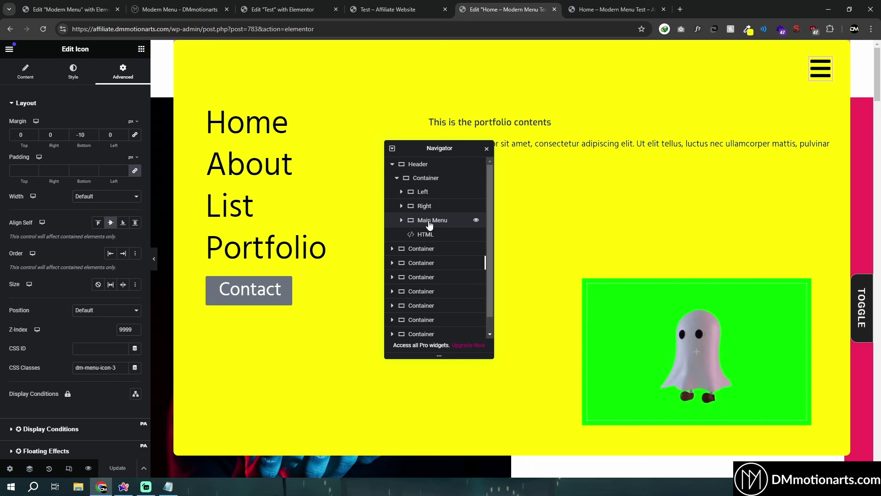
{"action": "left_click", "coordinate": [418, 164]}
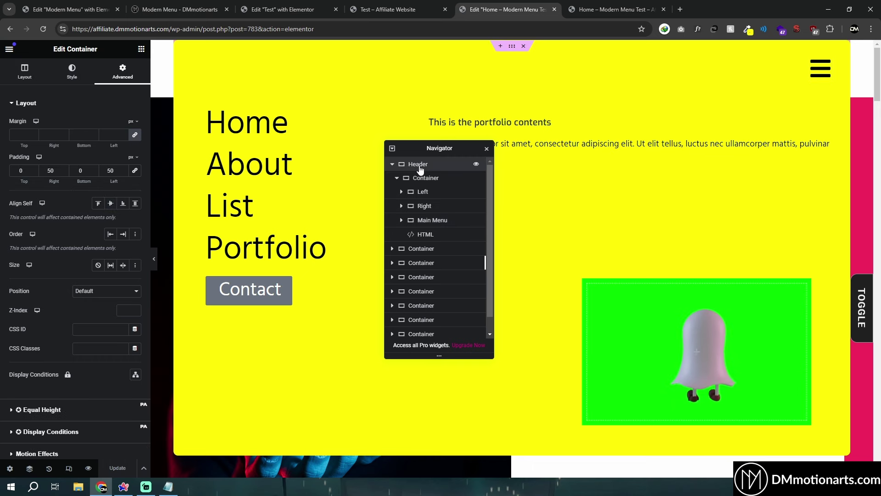
{"action": "left_click", "coordinate": [88, 325]}
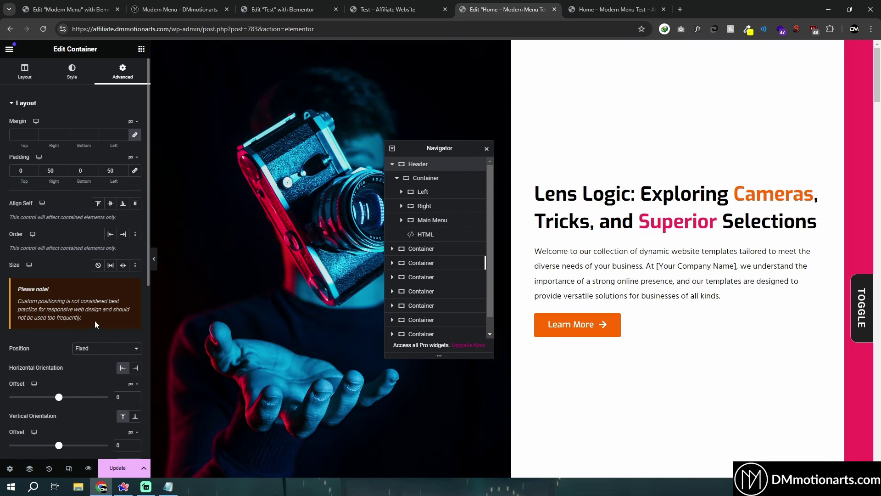
Set the Header container's Z-Index to 9999.
{"action": "scroll", "coordinate": [105, 321], "scroll_direction": "down", "scroll_amount": 3}
{"action": "type", "text": "99"}
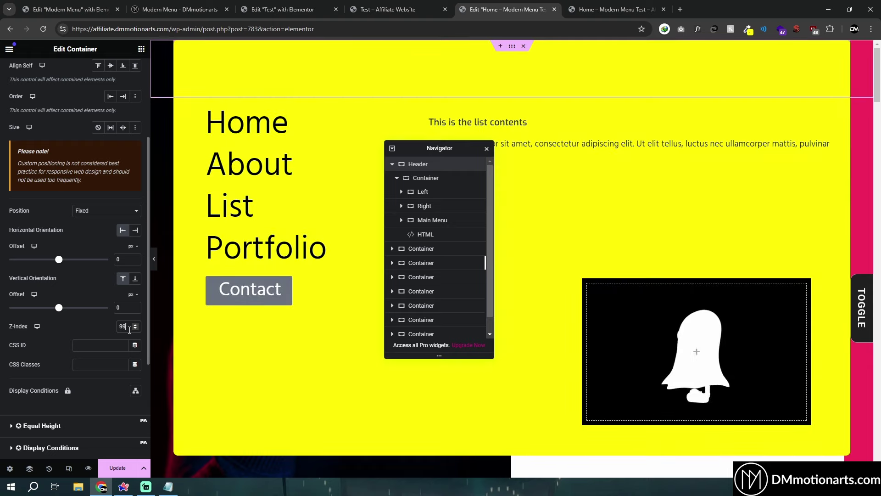
{"action": "type", "text": "99"}
{"action": "key", "text": "BackSpace"}
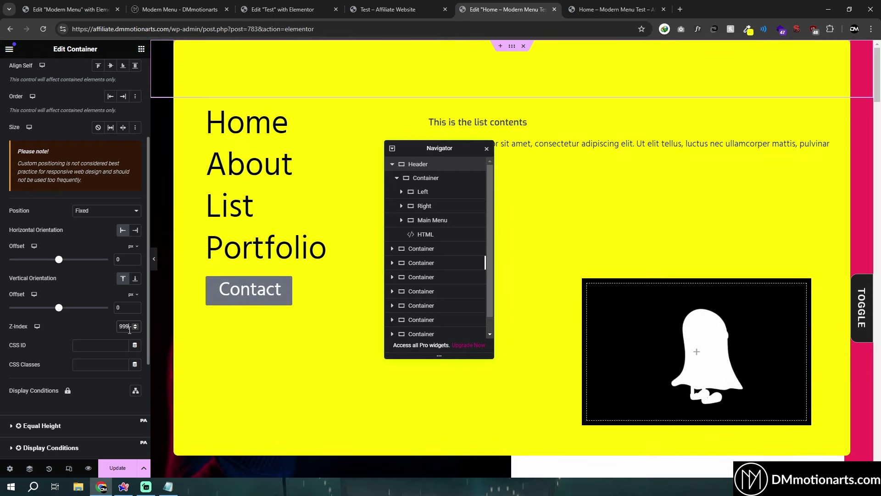
{"action": "type", "text": "9"}
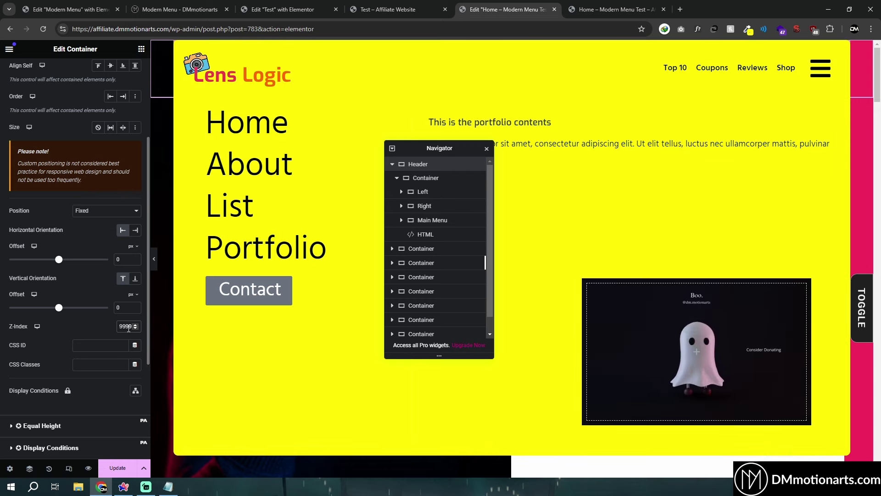
Inspect the advanced settings of the Left container inside the Header.
{"action": "left_click", "coordinate": [393, 164]}
{"action": "left_click", "coordinate": [393, 164]}
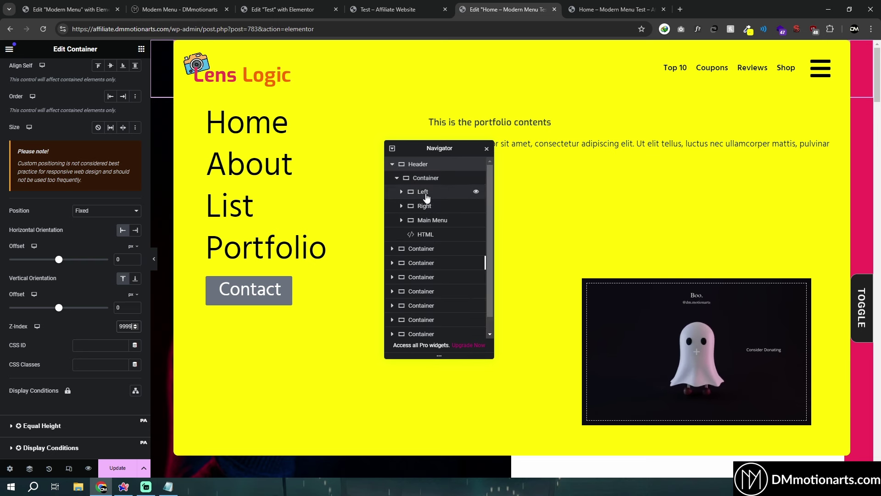
{"action": "left_click", "coordinate": [420, 189]}
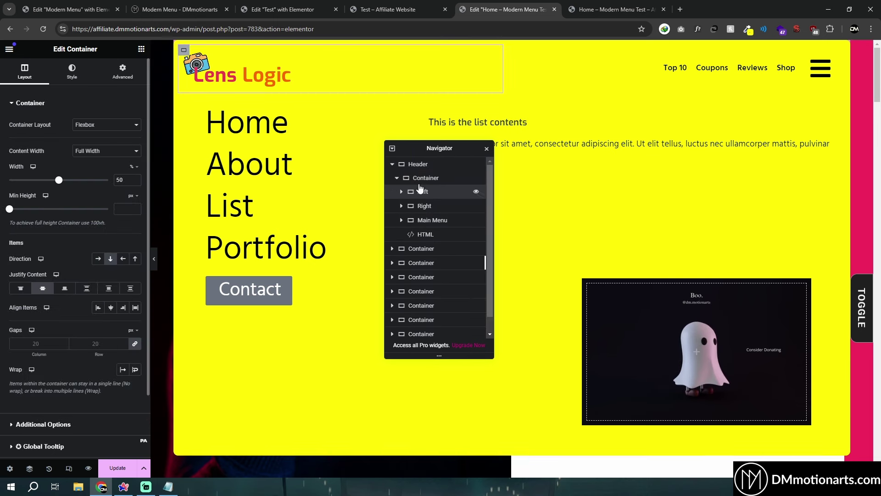
{"action": "left_click", "coordinate": [127, 81]}
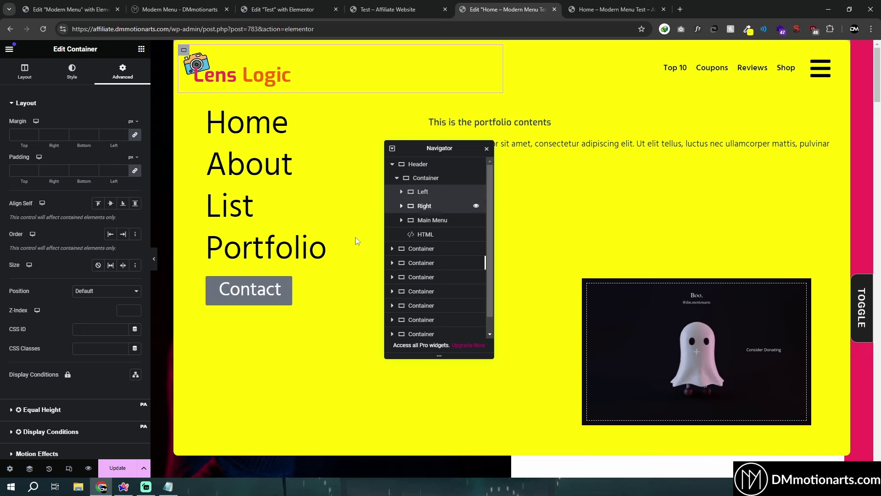
Delete the Main Menu container and the HTML widget from the Header's inner container.
{"action": "left_click", "coordinate": [423, 220]}
{"action": "right_click", "coordinate": [422, 220]}
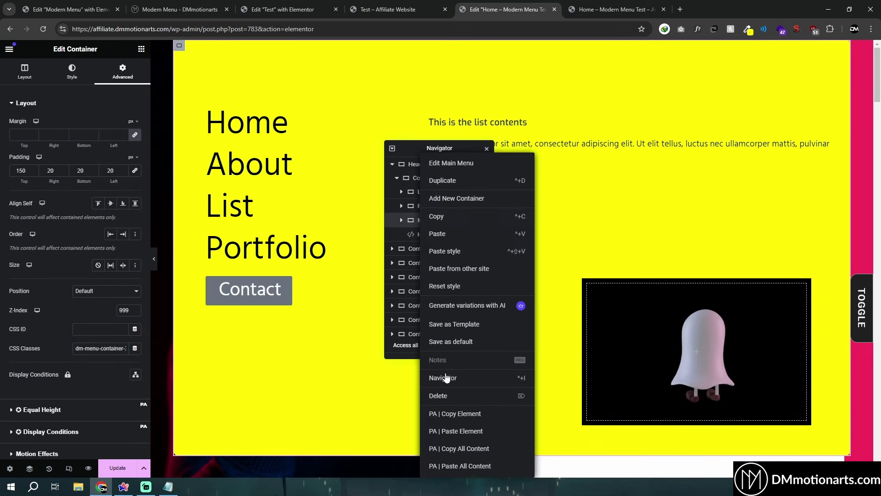
{"action": "left_click", "coordinate": [453, 395]}
{"action": "left_click", "coordinate": [420, 224]}
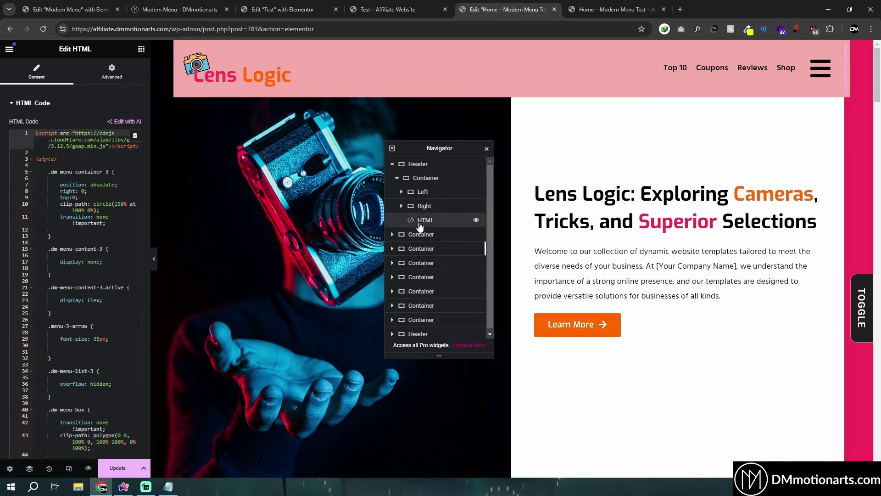
{"action": "key", "text": "Delete"}
Delete the hamburger Icon from the Header's Right container.
{"action": "left_click", "coordinate": [423, 205]}
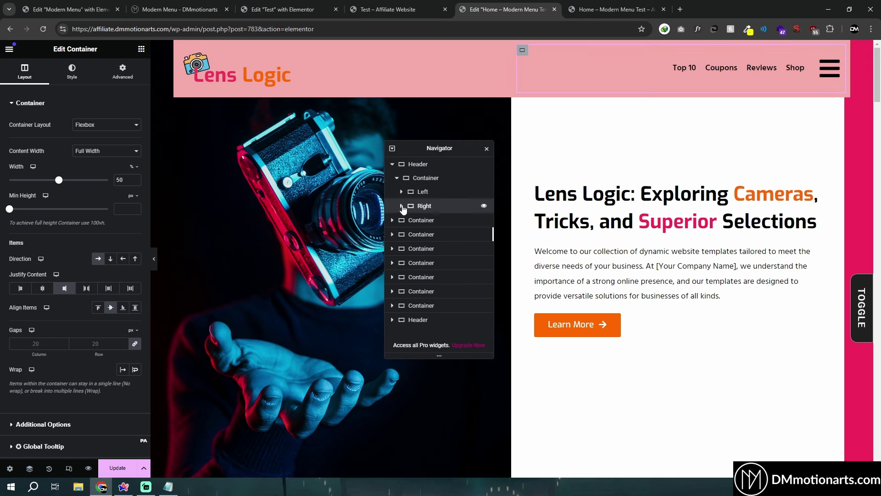
{"action": "left_click", "coordinate": [401, 206]}
{"action": "left_click", "coordinate": [431, 238]}
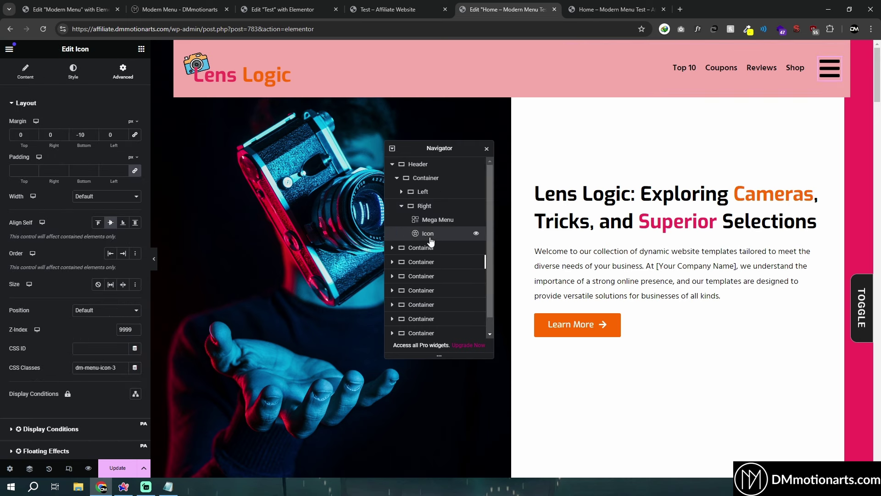
{"action": "key", "text": "Delete"}
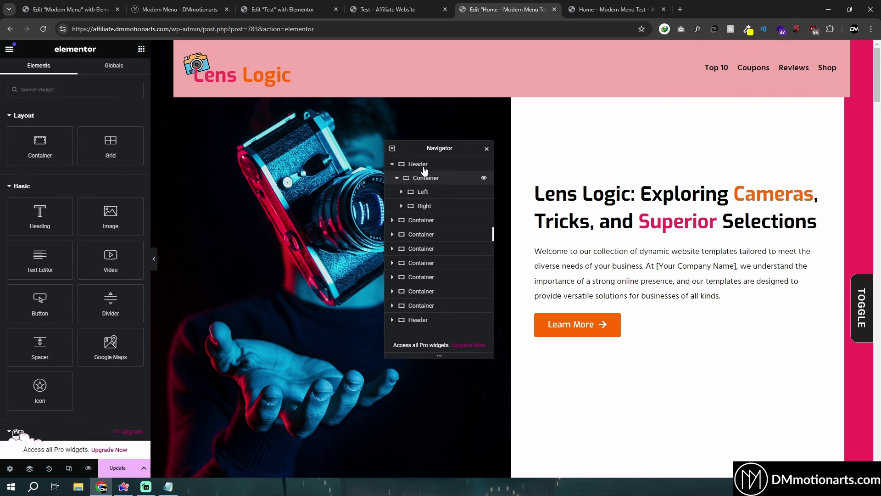
Check how the fixed Header behaves while the page scrolls, and set its Z-Index to 999.
{"action": "left_click", "coordinate": [417, 164]}
{"action": "scroll", "coordinate": [323, 274], "scroll_direction": "down", "scroll_amount": 4}
{"action": "scroll", "coordinate": [322, 274], "scroll_direction": "down", "scroll_amount": 1}
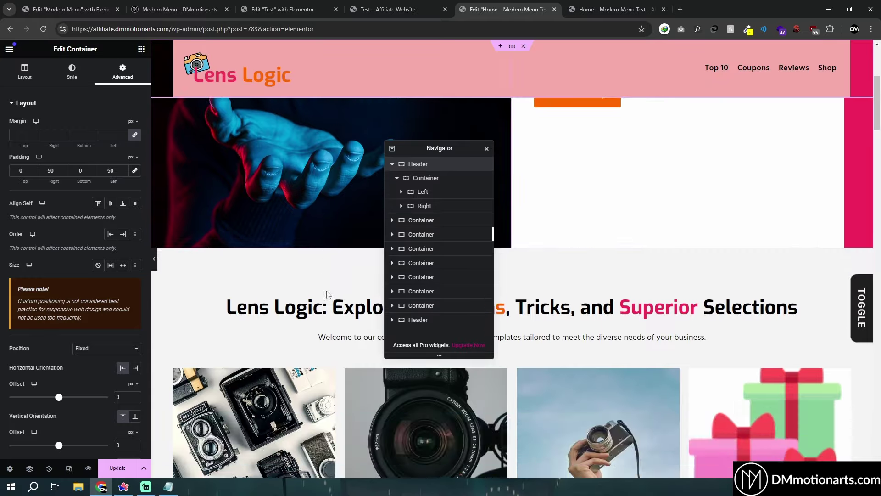
{"action": "scroll", "coordinate": [324, 279], "scroll_direction": "up", "scroll_amount": 5}
{"action": "scroll", "coordinate": [317, 297], "scroll_direction": "down", "scroll_amount": 10}
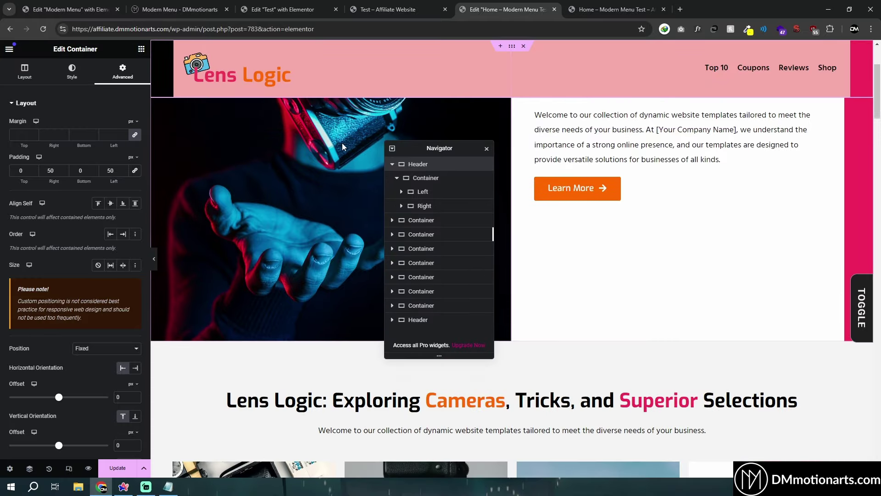
{"action": "scroll", "coordinate": [339, 322], "scroll_direction": "up", "scroll_amount": 5}
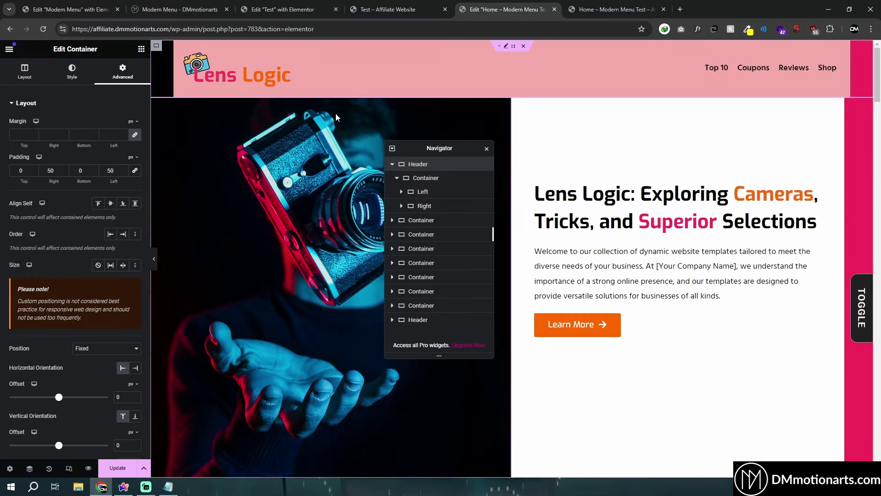
{"action": "left_click", "coordinate": [392, 164]}
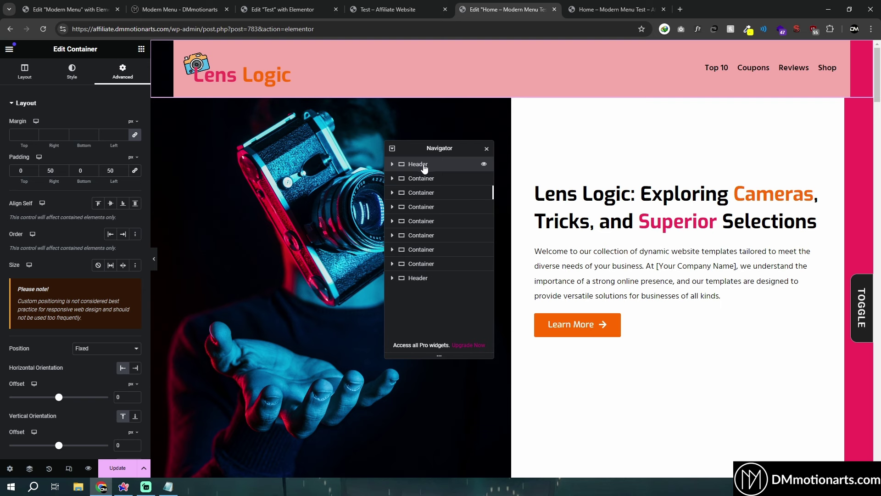
{"action": "scroll", "coordinate": [76, 230], "scroll_direction": "down", "scroll_amount": 2}
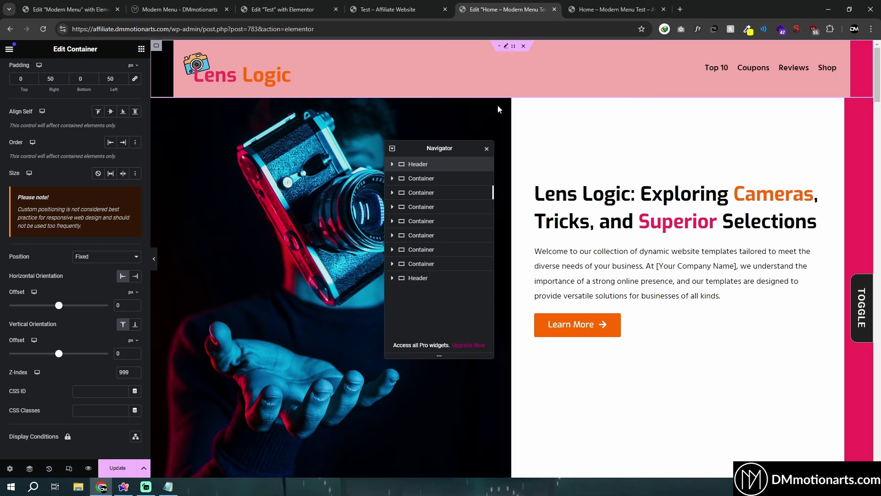
Add an empty single-column Flexbox container directly below the hero section, clearing the Navigator out of the way.
{"action": "scroll", "coordinate": [501, 144], "scroll_direction": "down", "scroll_amount": 1}
{"action": "scroll", "coordinate": [503, 153], "scroll_direction": "down", "scroll_amount": 3}
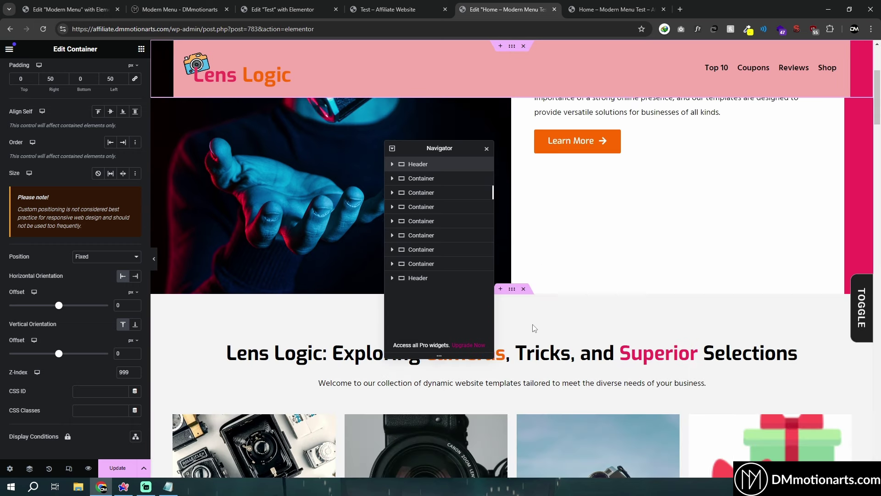
{"action": "left_click", "coordinate": [501, 289]}
{"action": "left_click_drag", "start_coordinate": [463, 148], "coordinate": [755, 143]}
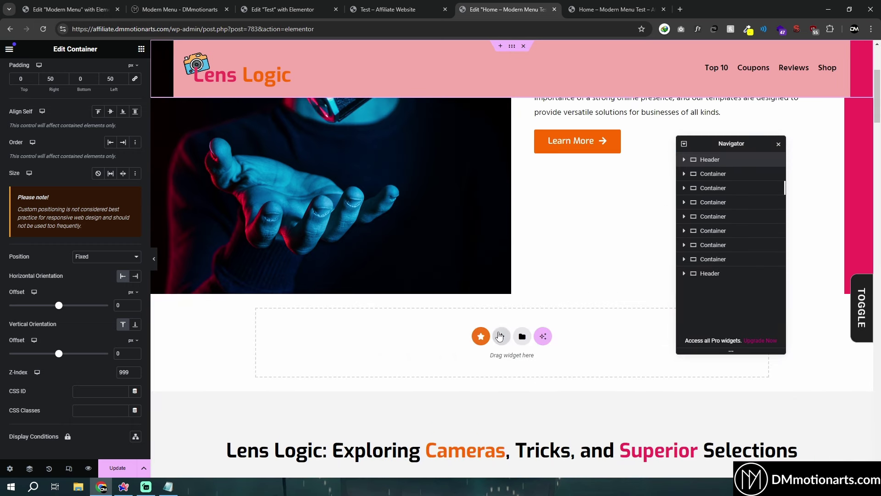
{"action": "left_click", "coordinate": [500, 334]}
{"action": "left_click", "coordinate": [476, 358]}
{"action": "left_click", "coordinate": [389, 358]}
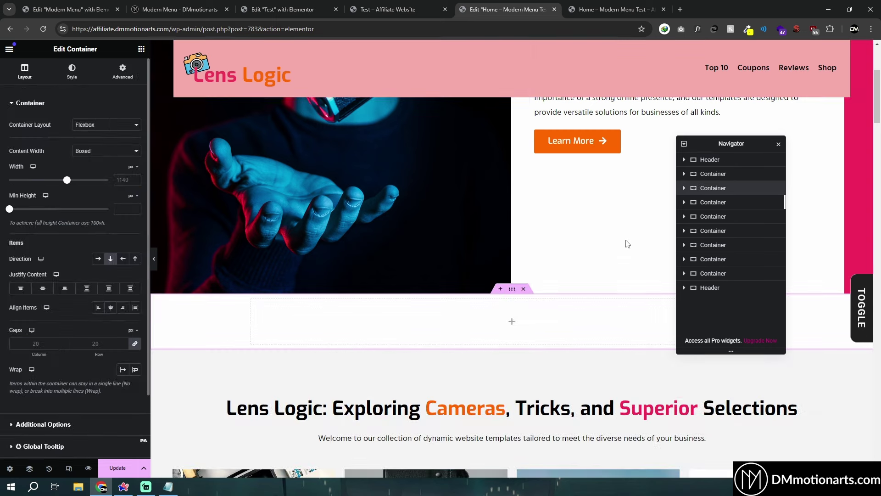
{"action": "left_click", "coordinate": [711, 173]}
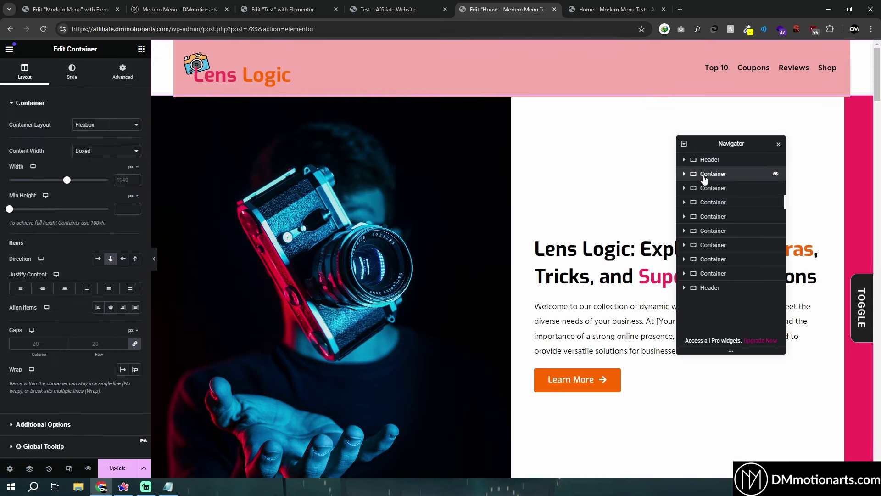
{"action": "left_click_drag", "start_coordinate": [701, 173], "coordinate": [703, 192]}
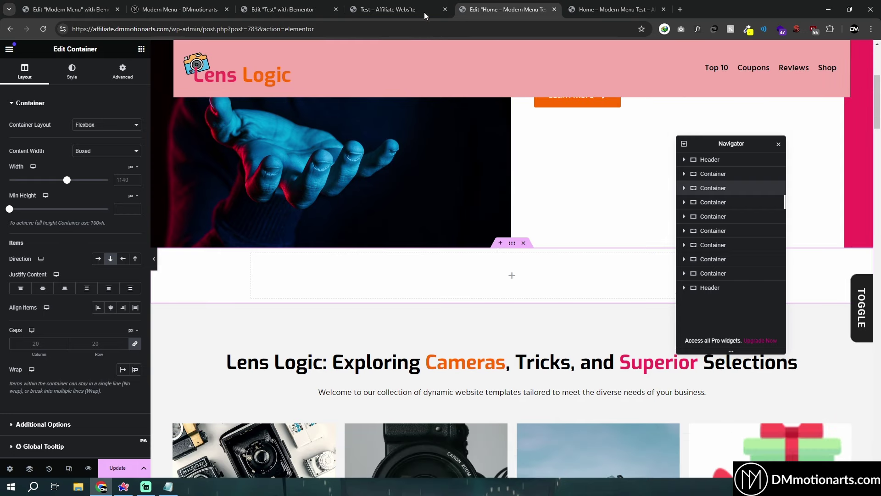
Close the Test page preview, copy the hamburger icon from the Test page and paste it into the new container on the Home page.
{"action": "left_click", "coordinate": [291, 4]}
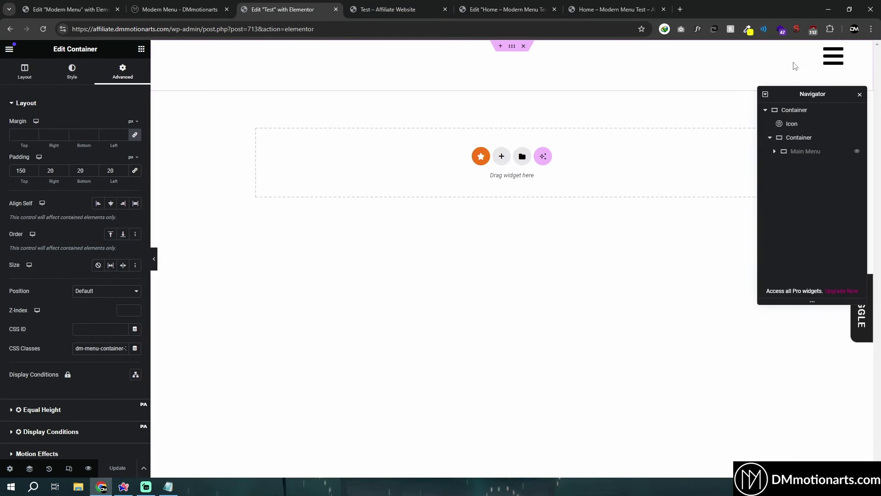
{"action": "left_click", "coordinate": [393, 9]}
{"action": "key", "text": "ctrl+w"}
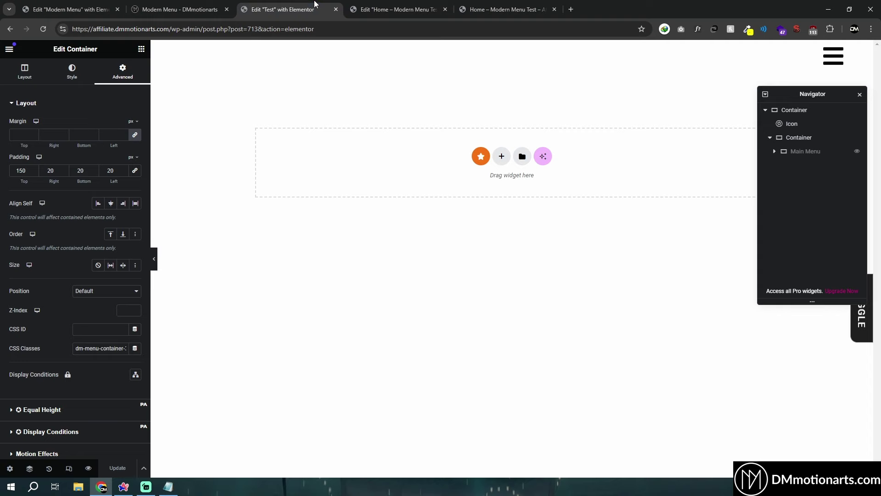
{"action": "right_click", "coordinate": [836, 54]}
{"action": "left_click", "coordinate": [781, 97]}
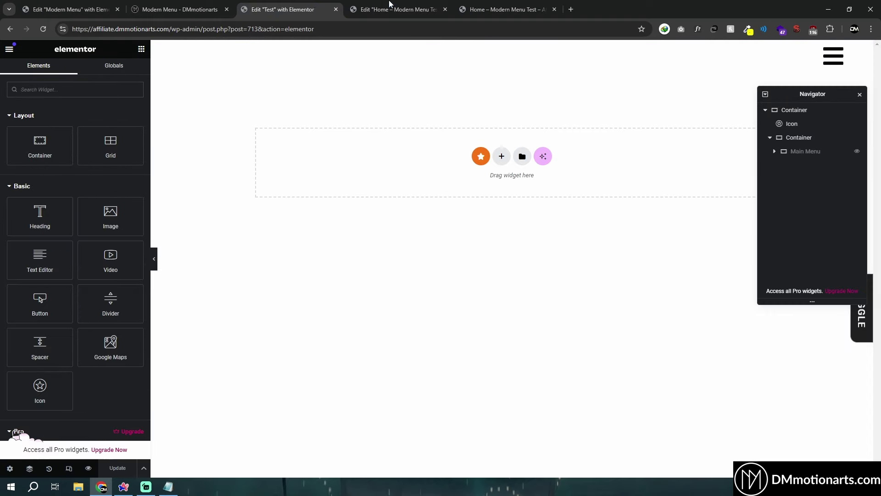
{"action": "left_click", "coordinate": [390, 7]}
{"action": "right_click", "coordinate": [502, 243]}
{"action": "left_click", "coordinate": [526, 235]}
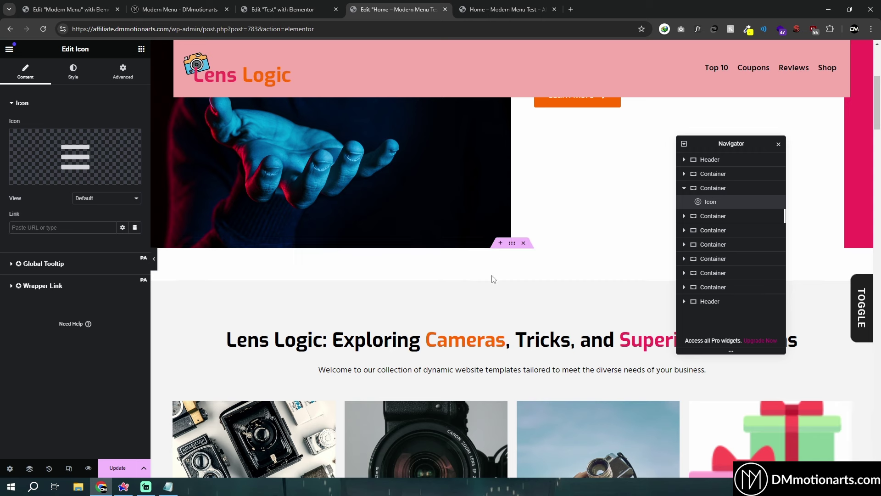
Set the pasted hamburger icon's position to Fixed and its Z-Index to 9999.
{"action": "left_click", "coordinate": [74, 80]}
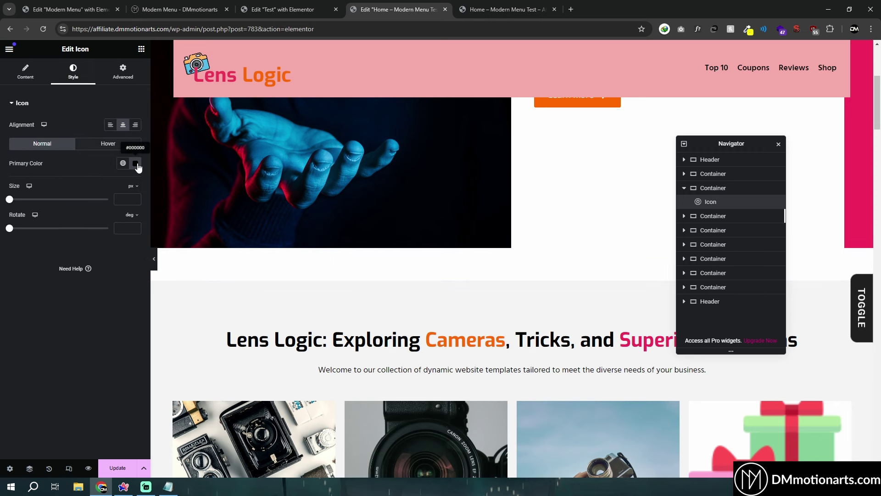
{"action": "left_click", "coordinate": [136, 163]}
{"action": "left_click_drag", "start_coordinate": [727, 144], "coordinate": [434, 231]}
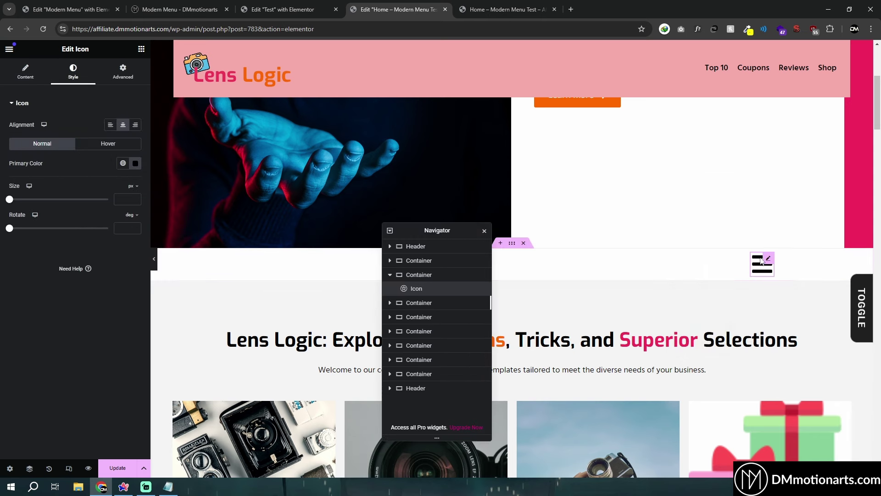
{"action": "left_click", "coordinate": [123, 73]}
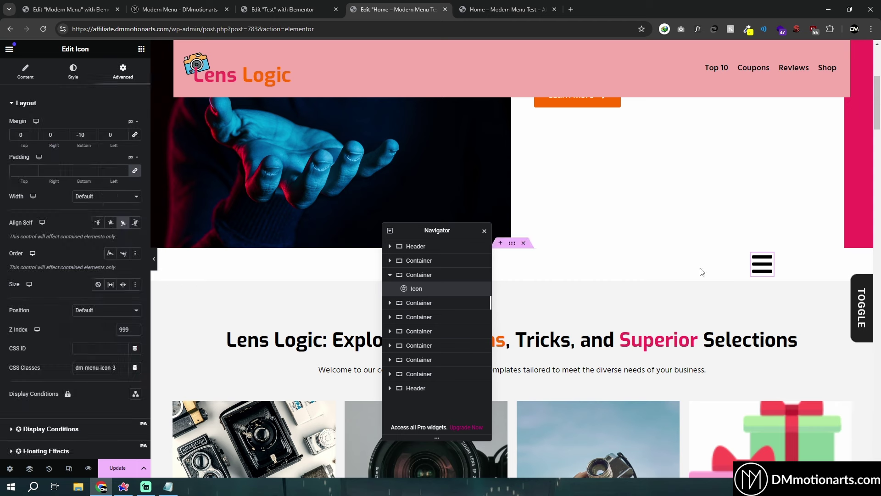
{"action": "scroll", "coordinate": [100, 238], "scroll_direction": "down", "scroll_amount": 2}
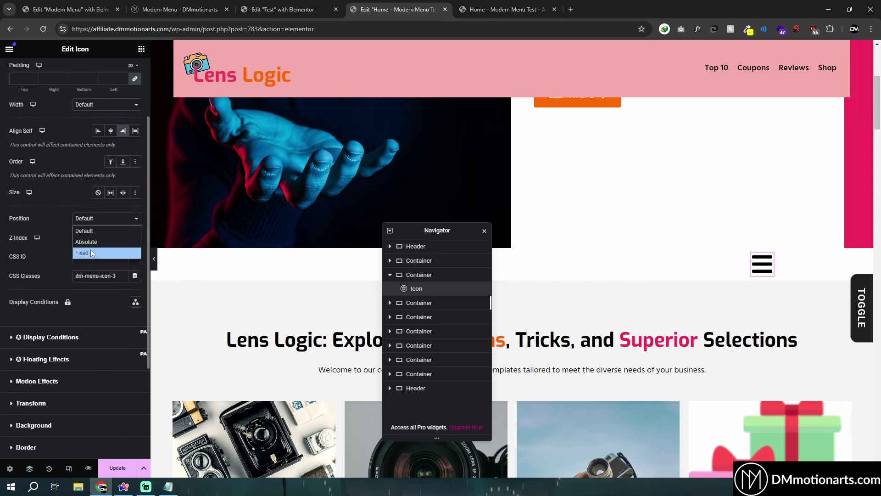
{"action": "left_click", "coordinate": [93, 252]}
{"action": "scroll", "coordinate": [95, 264], "scroll_direction": "down", "scroll_amount": 1}
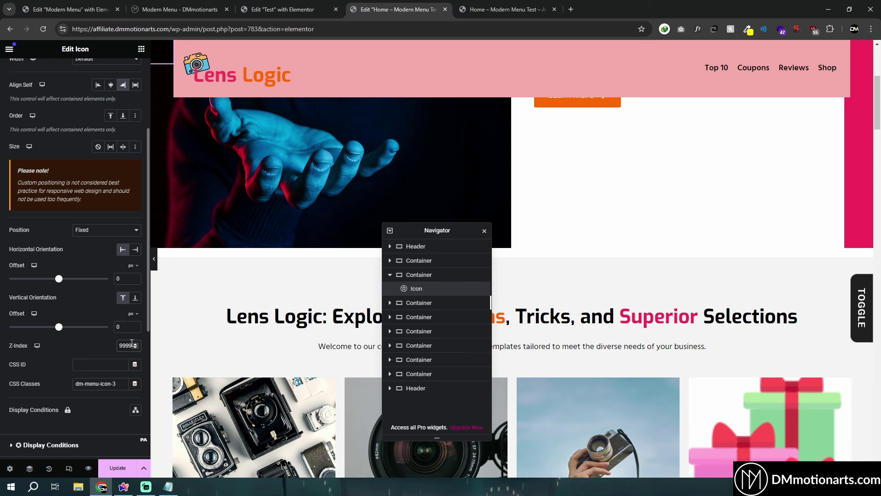
Set the icon's horizontal orientation to the right side and check its fixed placement while the page scrolls.
{"action": "left_click", "coordinate": [135, 252]}
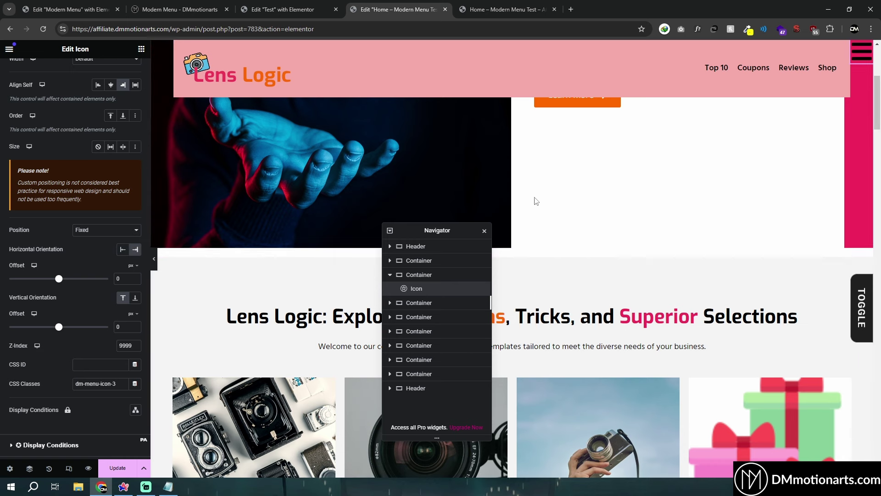
{"action": "scroll", "coordinate": [503, 257], "scroll_direction": "up", "scroll_amount": 1}
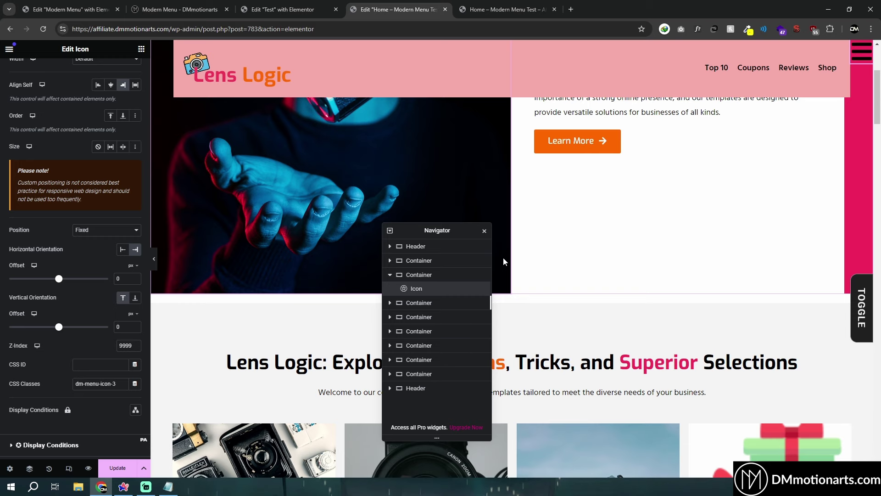
{"action": "scroll", "coordinate": [751, 183], "scroll_direction": "down", "scroll_amount": 7}
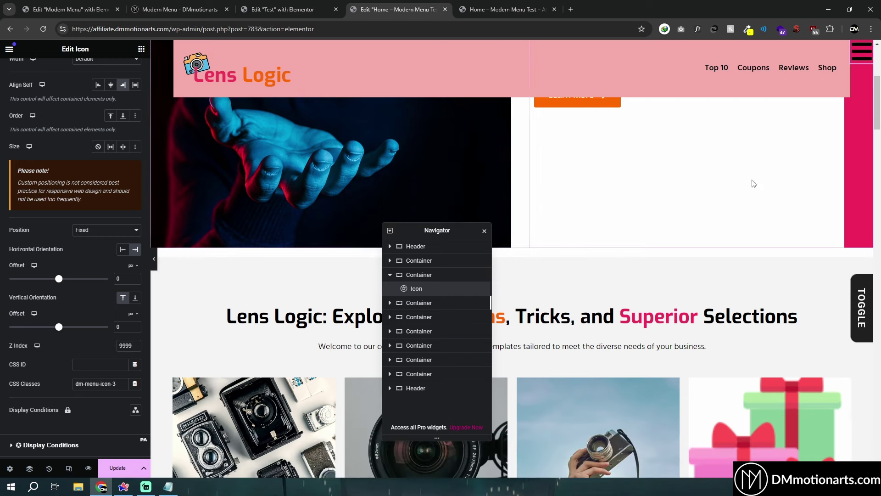
{"action": "scroll", "coordinate": [715, 211], "scroll_direction": "down", "scroll_amount": 3}
{"action": "scroll", "coordinate": [728, 203], "scroll_direction": "up", "scroll_amount": 10}
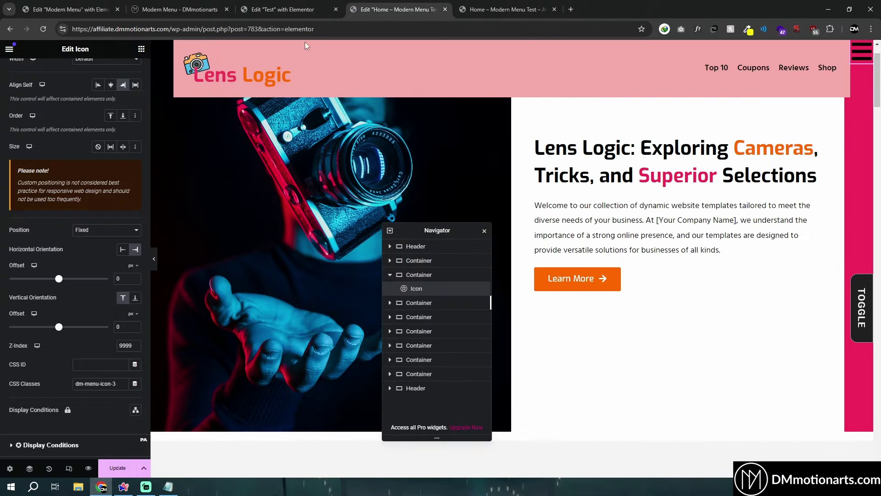
{"action": "scroll", "coordinate": [657, 254], "scroll_direction": "up", "scroll_amount": 1}
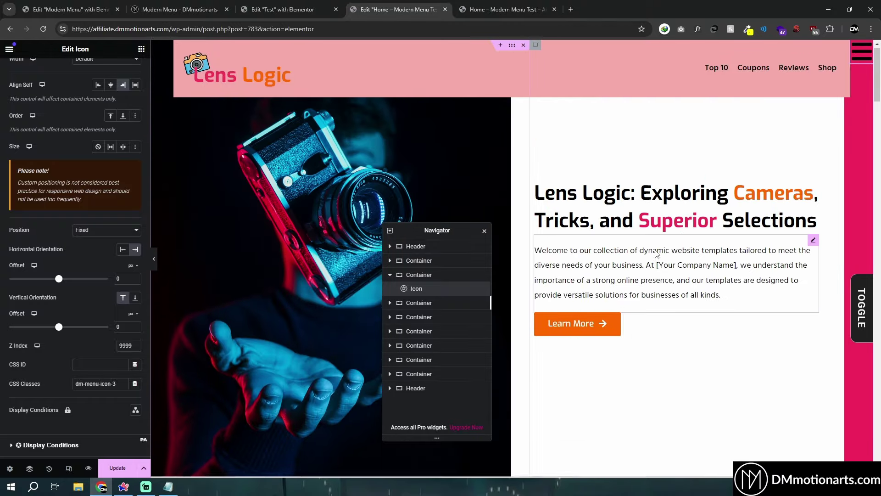
Set the icon's horizontal offset to 50 px and its vertical offset to 30 px.
{"action": "left_click", "coordinate": [117, 280]}
{"action": "type", "text": "5"}
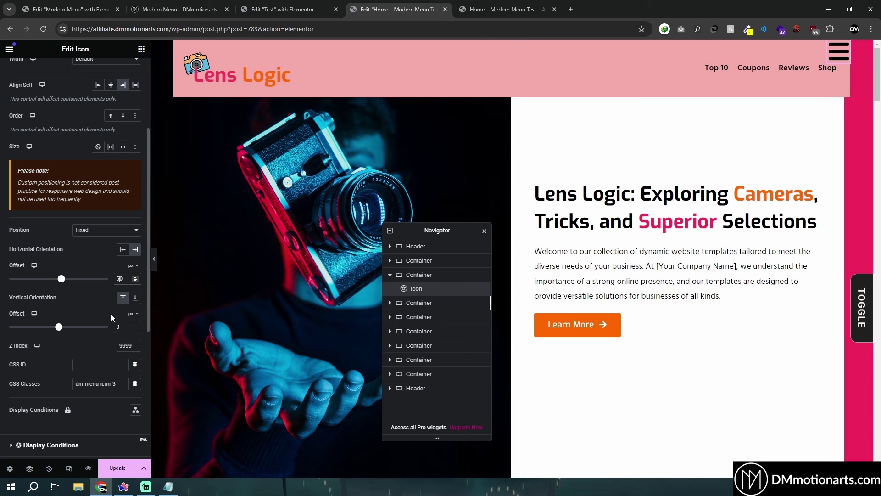
{"action": "left_click_drag", "start_coordinate": [60, 330], "coordinate": [62, 331]}
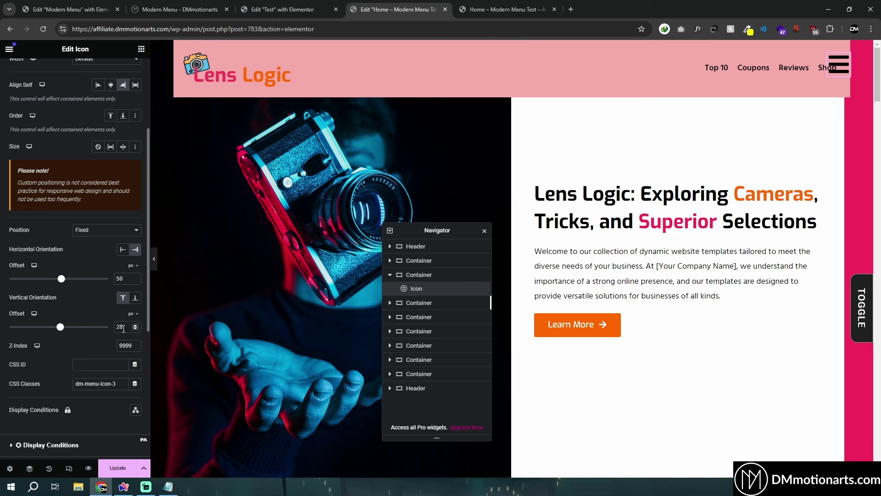
{"action": "type", "text": "30"}
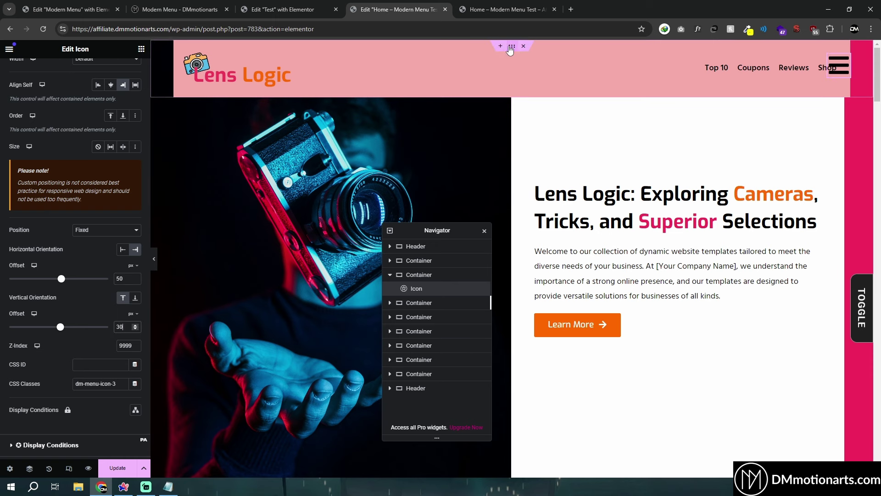
Set the Header's right padding to 100 px and remove the background color from its inner container.
{"action": "left_click", "coordinate": [532, 56]}
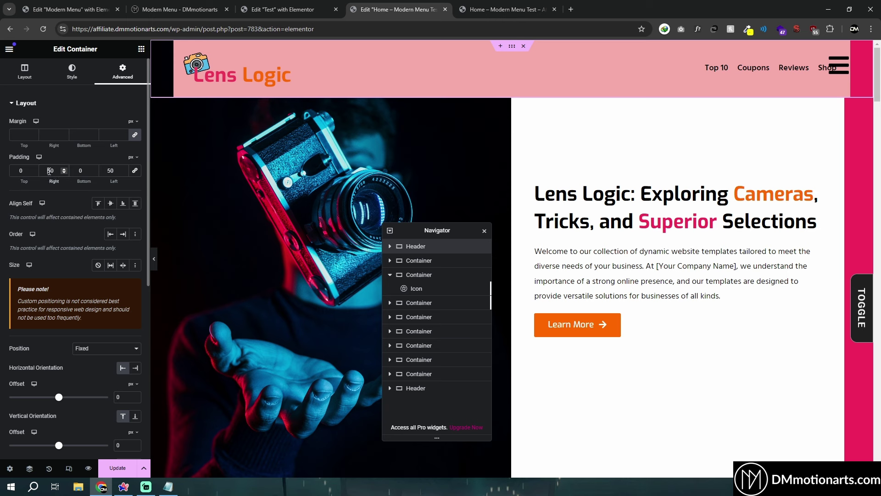
{"action": "type", "text": "100"}
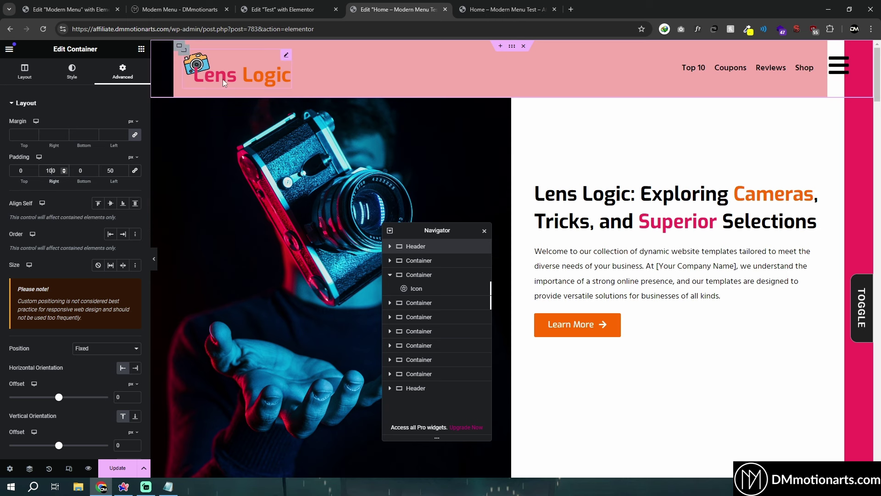
{"action": "left_click", "coordinate": [179, 47]}
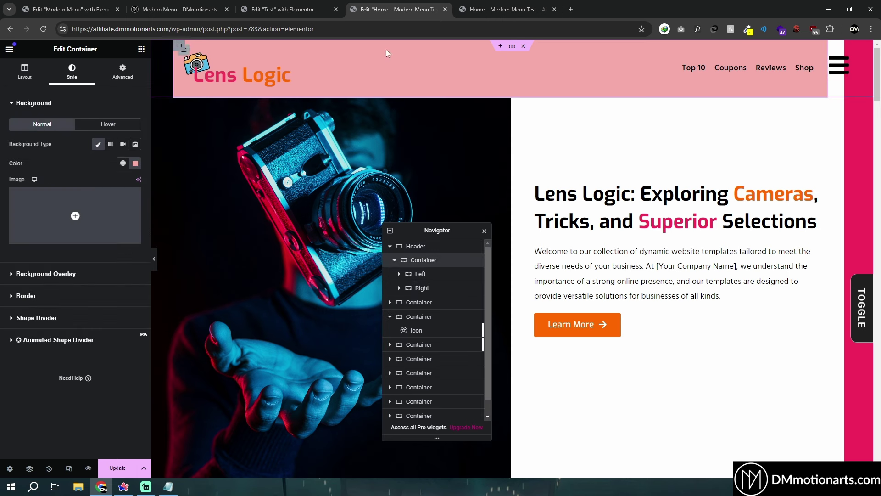
{"action": "left_click", "coordinate": [102, 147]}
Give the outer Header container a classic pink background color, #FF9797.
{"action": "left_click", "coordinate": [415, 246]}
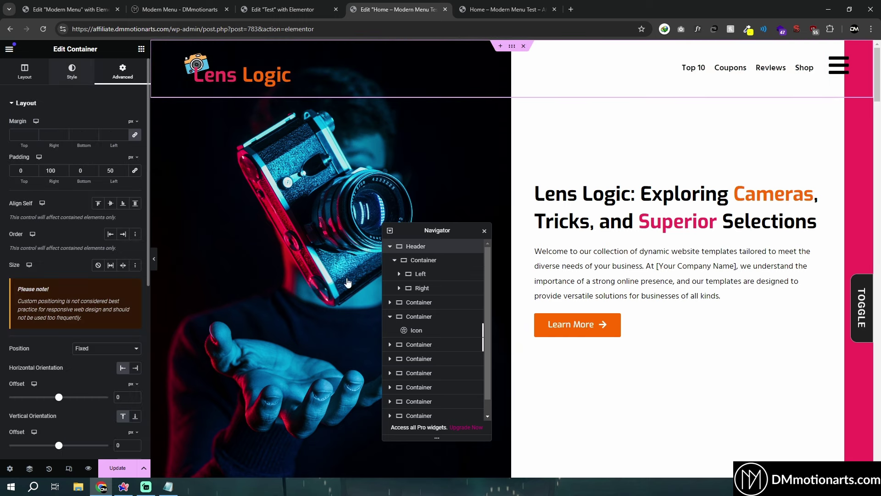
{"action": "left_click", "coordinate": [68, 78]}
{"action": "left_click", "coordinate": [418, 260]}
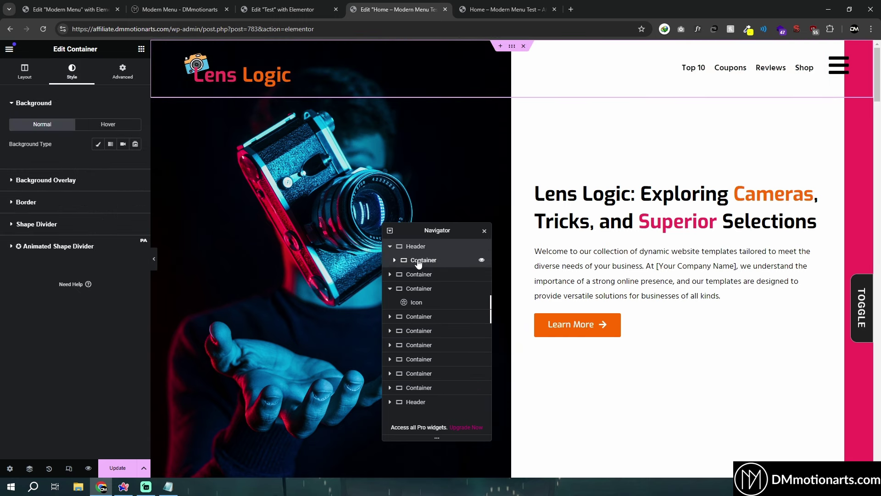
{"action": "left_click", "coordinate": [98, 143]}
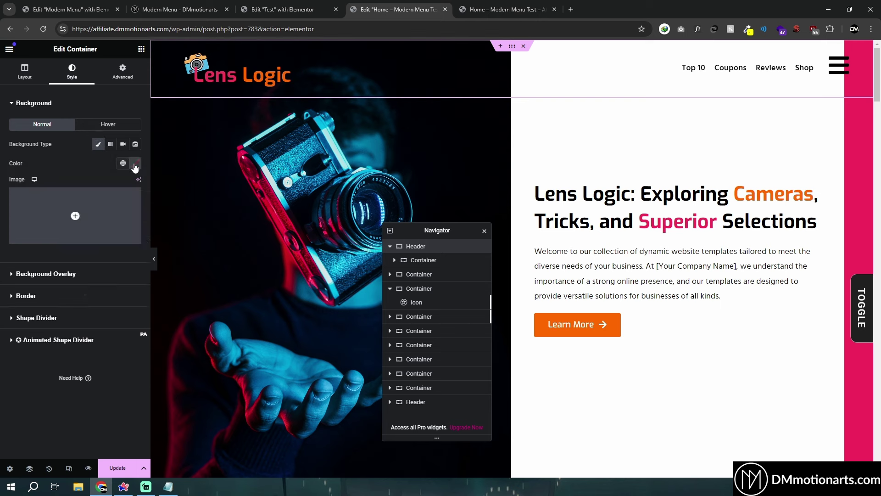
{"action": "left_click", "coordinate": [135, 163]}
{"action": "left_click", "coordinate": [121, 220]}
{"action": "left_click", "coordinate": [125, 199]}
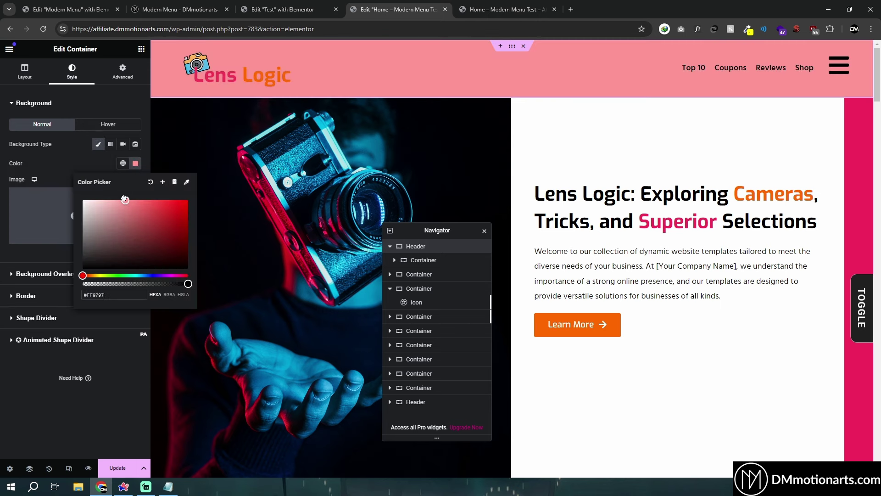
{"action": "left_click", "coordinate": [30, 379]}
Set the hamburger icon's vertical offset to 35 px and check its alignment with the header while scrolling.
{"action": "left_click", "coordinate": [433, 260]}
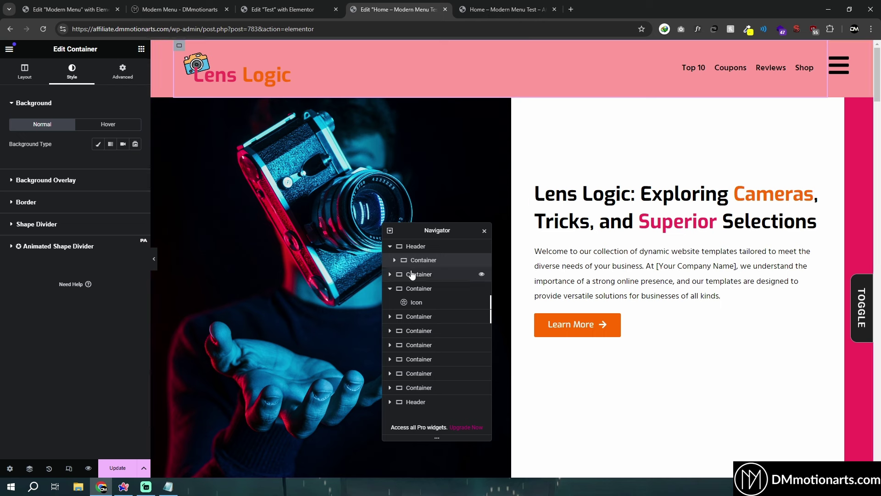
{"action": "left_click", "coordinate": [390, 275]}
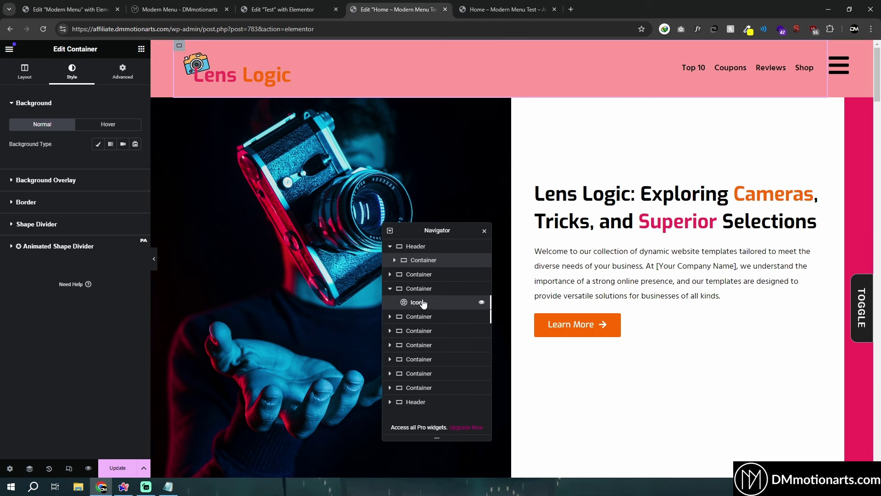
{"action": "left_click", "coordinate": [416, 301]}
{"action": "scroll", "coordinate": [67, 289], "scroll_direction": "down", "scroll_amount": 1}
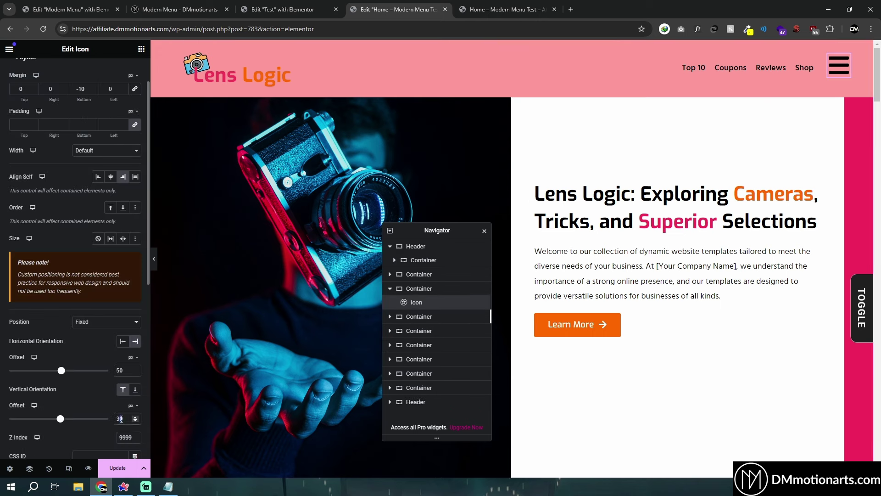
{"action": "scroll", "coordinate": [121, 419], "scroll_direction": "up", "scroll_amount": 5}
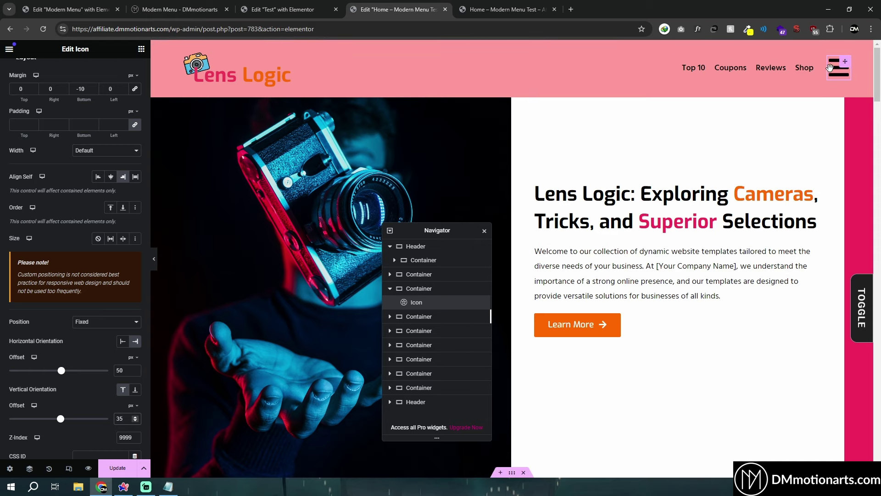
{"action": "scroll", "coordinate": [562, 196], "scroll_direction": "down", "scroll_amount": 8}
{"action": "scroll", "coordinate": [618, 209], "scroll_direction": "up", "scroll_amount": 8}
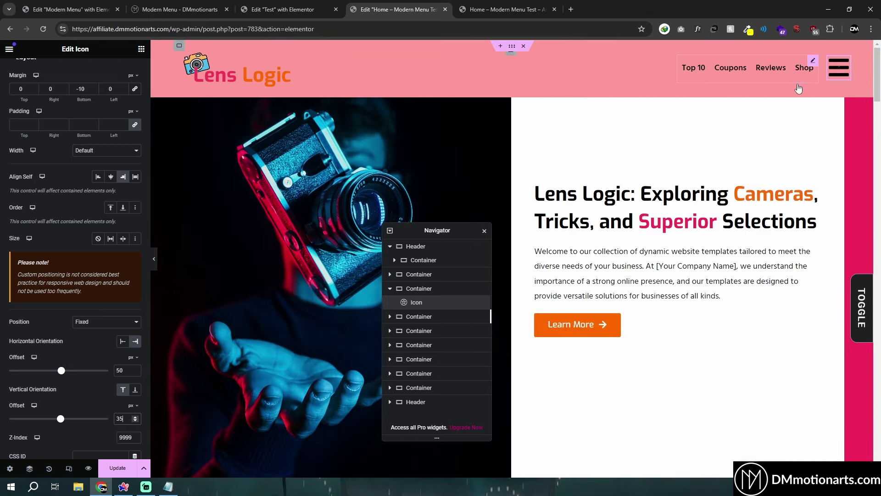
Copy the Main Menu container from the Test page and paste it into the icon's container on the Home page.
{"action": "left_click", "coordinate": [280, 9]}
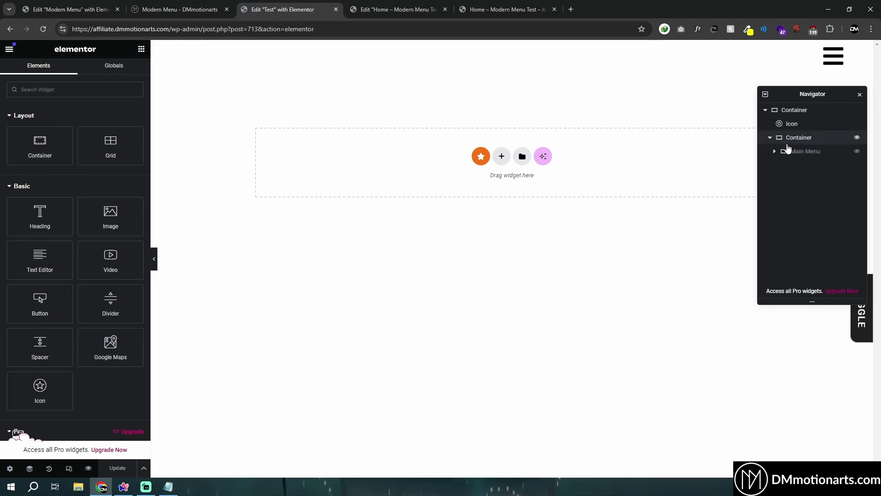
{"action": "right_click", "coordinate": [803, 153]}
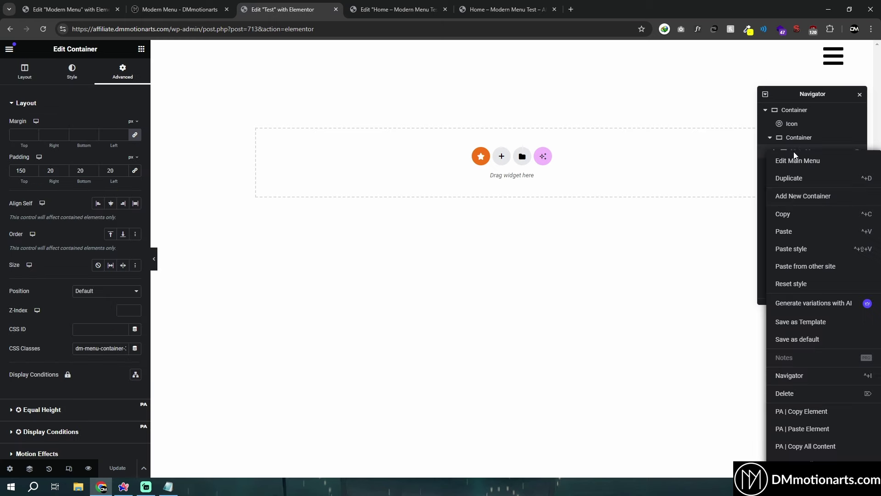
{"action": "left_click", "coordinate": [787, 213]}
{"action": "left_click", "coordinate": [398, 10]}
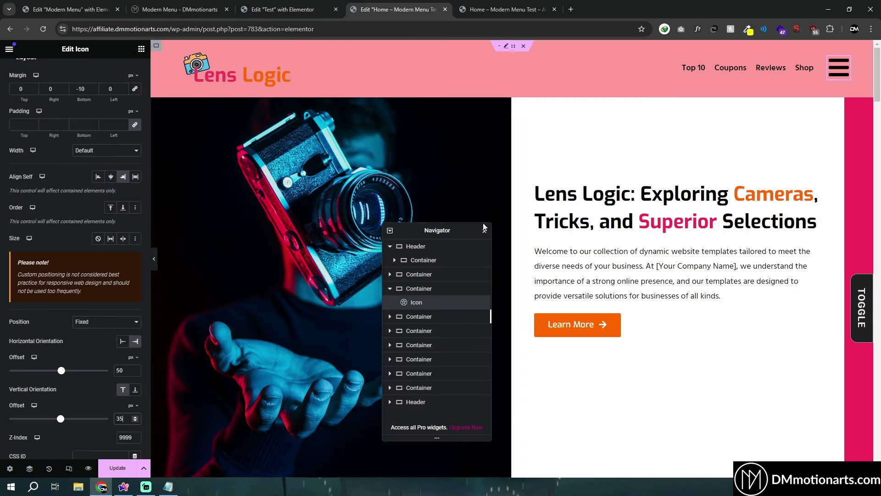
{"action": "right_click", "coordinate": [423, 288]}
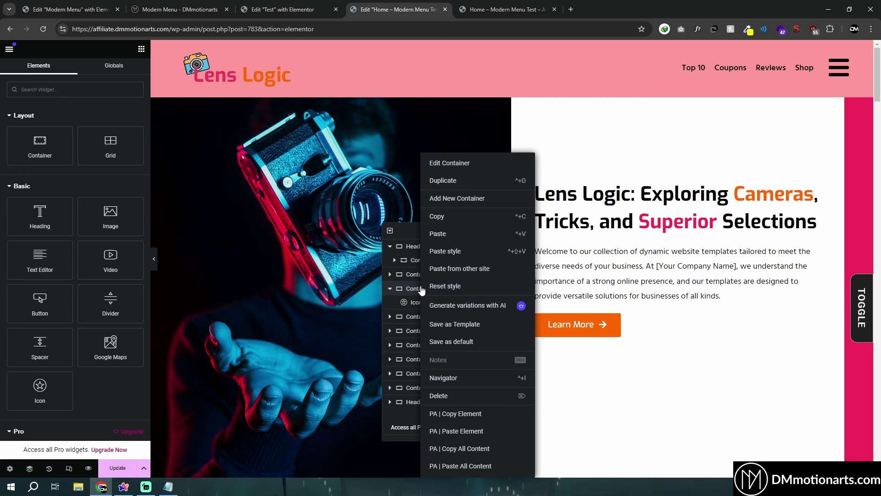
{"action": "left_click", "coordinate": [437, 233]}
{"action": "left_click_drag", "start_coordinate": [440, 232], "coordinate": [501, 171]}
Save the Home page, check the header and hamburger icon in its preview, and return to the editor.
{"action": "scroll", "coordinate": [347, 252], "scroll_direction": "down", "scroll_amount": 1}
{"action": "scroll", "coordinate": [348, 250], "scroll_direction": "down", "scroll_amount": 5}
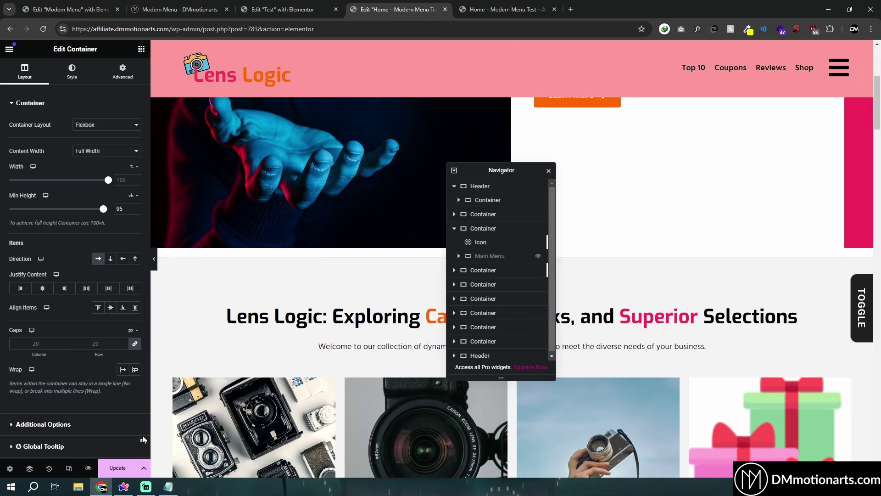
{"action": "left_click", "coordinate": [117, 469]}
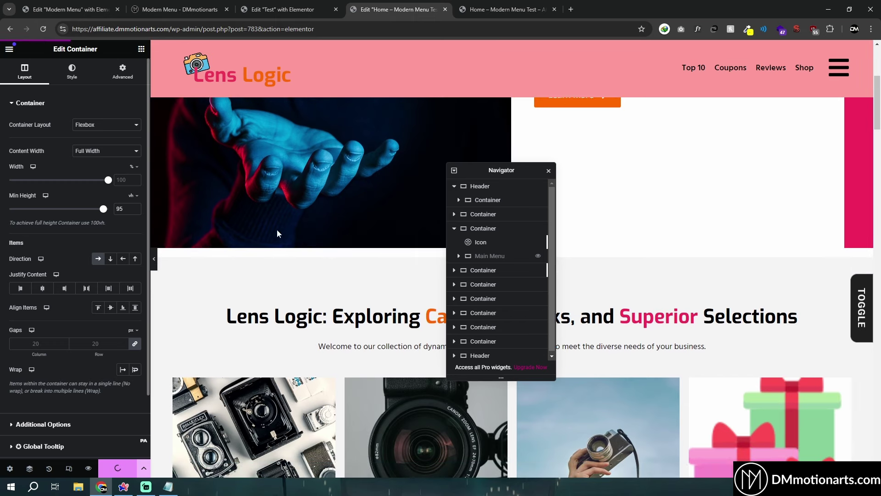
{"action": "left_click", "coordinate": [506, 6]}
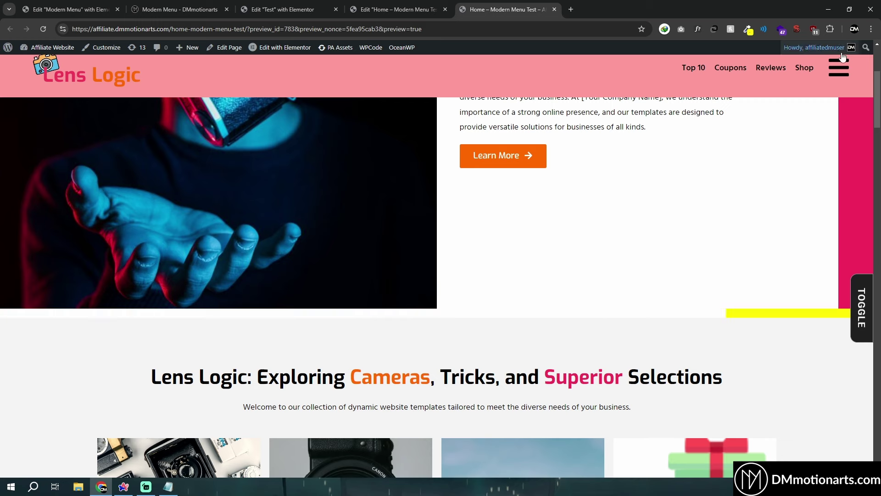
{"action": "key", "text": "ctrl+shift+Tab"}
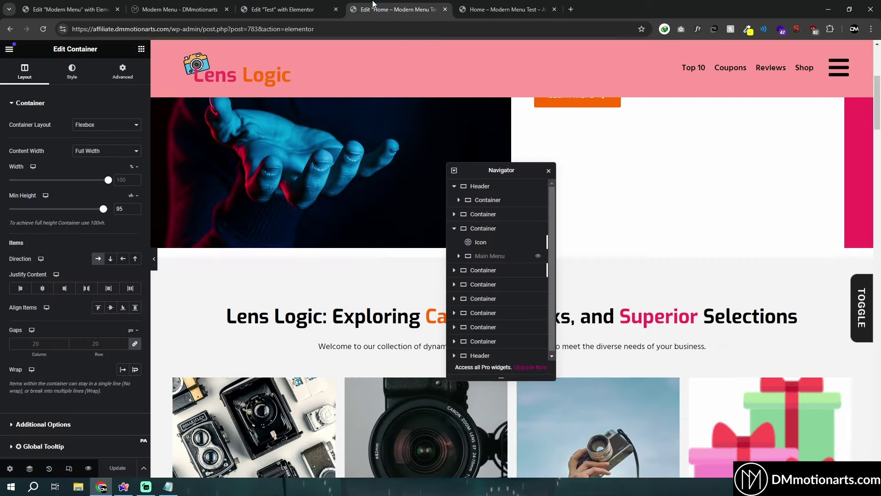
In the HTML code nested in Main Menu's Right container, change the .dm-menu-container-3 position to fixed.
{"action": "left_click", "coordinate": [460, 256]}
{"action": "left_click", "coordinate": [463, 284]}
{"action": "scroll", "coordinate": [495, 332], "scroll_direction": "down", "scroll_amount": 2}
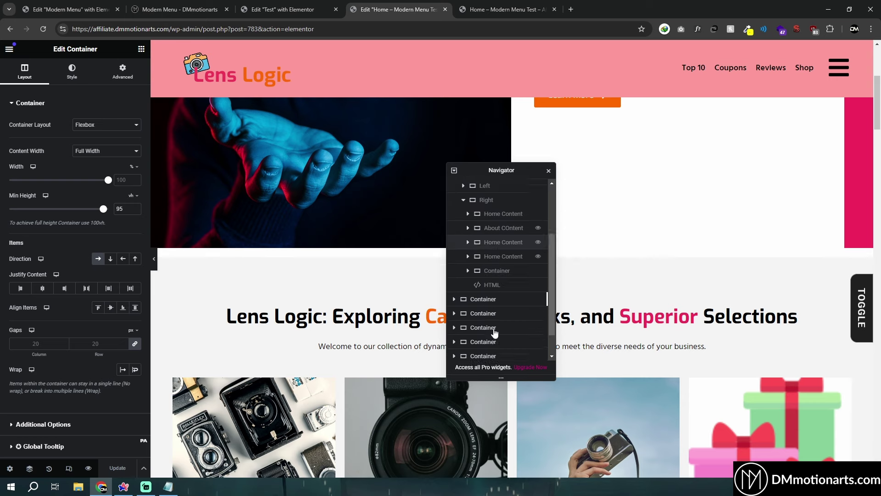
{"action": "left_click", "coordinate": [489, 277]}
{"action": "left_click", "coordinate": [104, 186]}
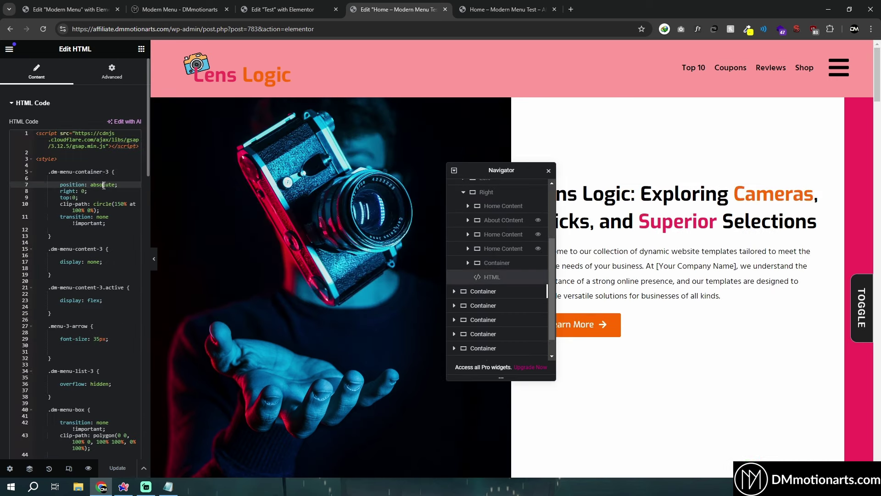
{"action": "type", "text": "fixe"}
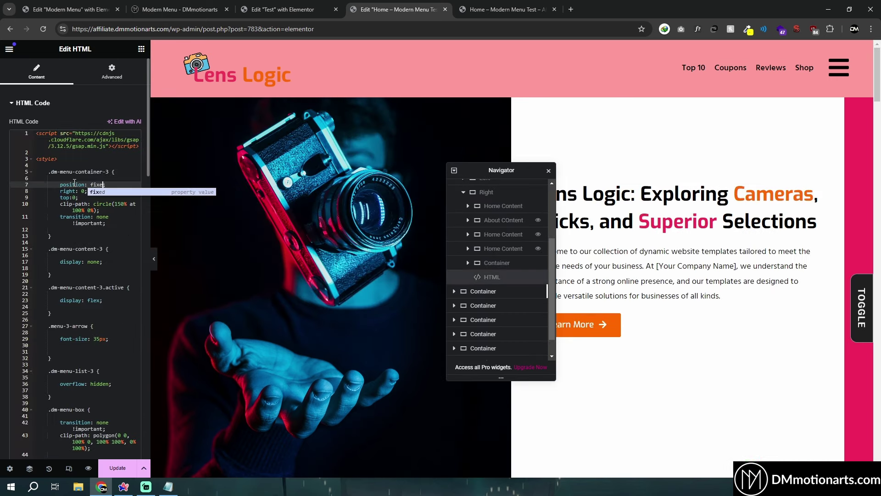
{"action": "type", "text": "d;"}
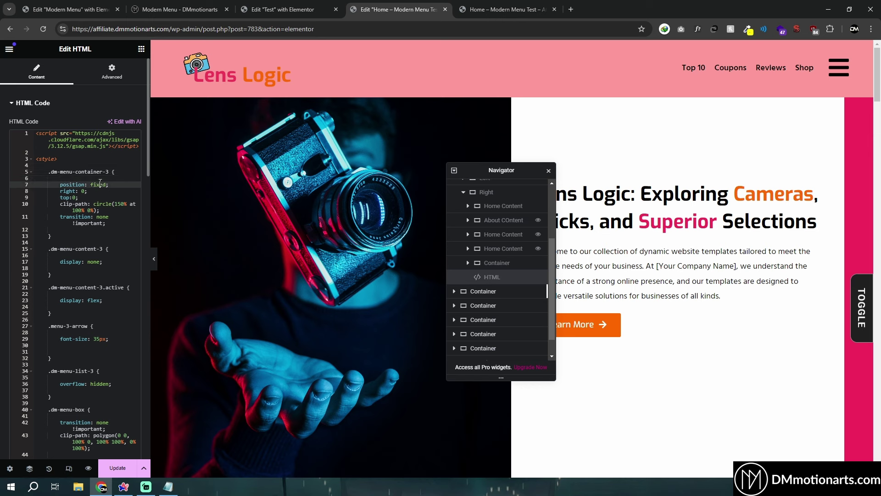
Delete the position, right and top declarations from the .dm-menu-container-3 rule.
{"action": "left_click_drag", "start_coordinate": [57, 187], "coordinate": [80, 198]}
{"action": "key", "text": "BackSpace"}
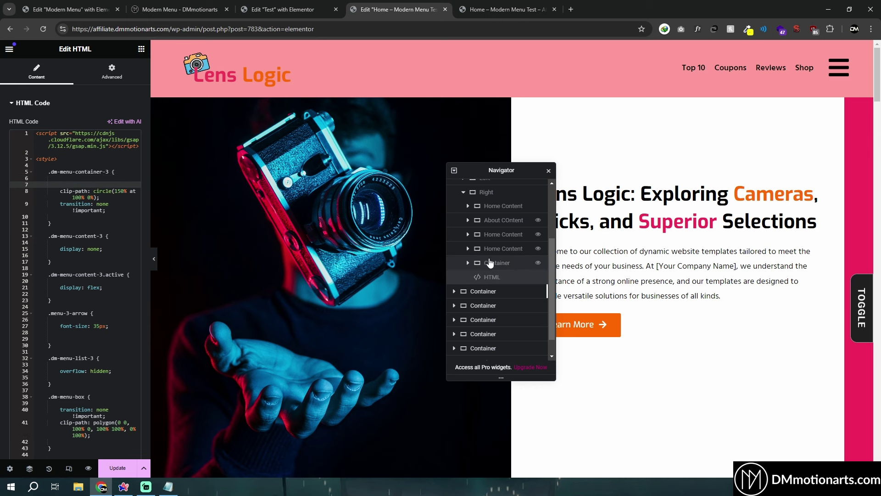
Set the Main Menu container's position to Fixed with its horizontal orientation anchored to the right edge.
{"action": "scroll", "coordinate": [491, 246], "scroll_direction": "up", "scroll_amount": 3}
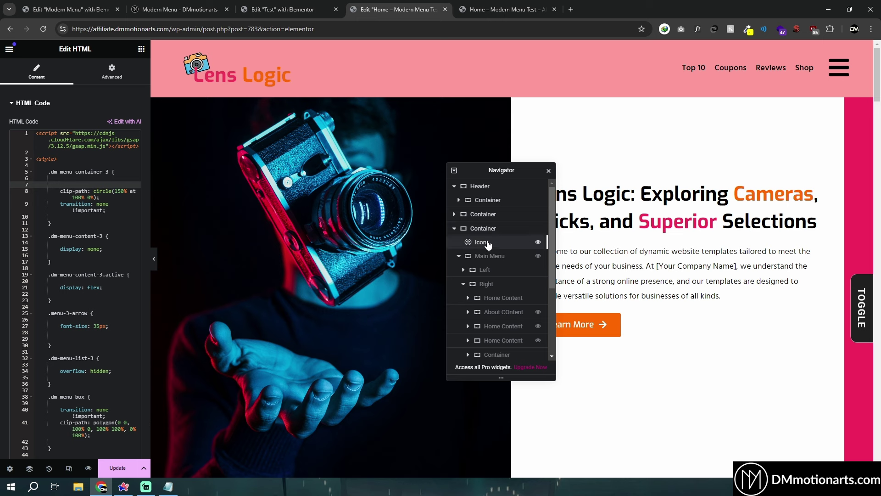
{"action": "left_click", "coordinate": [461, 257]}
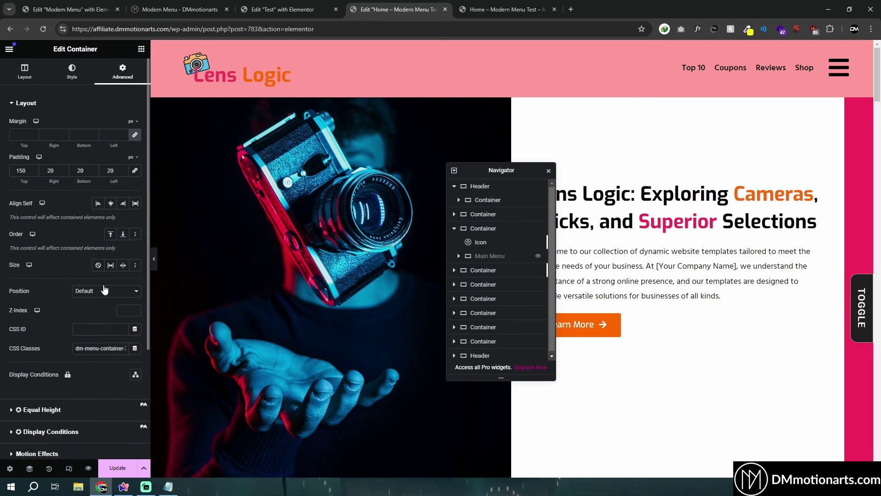
{"action": "left_click", "coordinate": [135, 296]}
{"action": "left_click", "coordinate": [101, 324]}
{"action": "scroll", "coordinate": [124, 288], "scroll_direction": "down", "scroll_amount": 2}
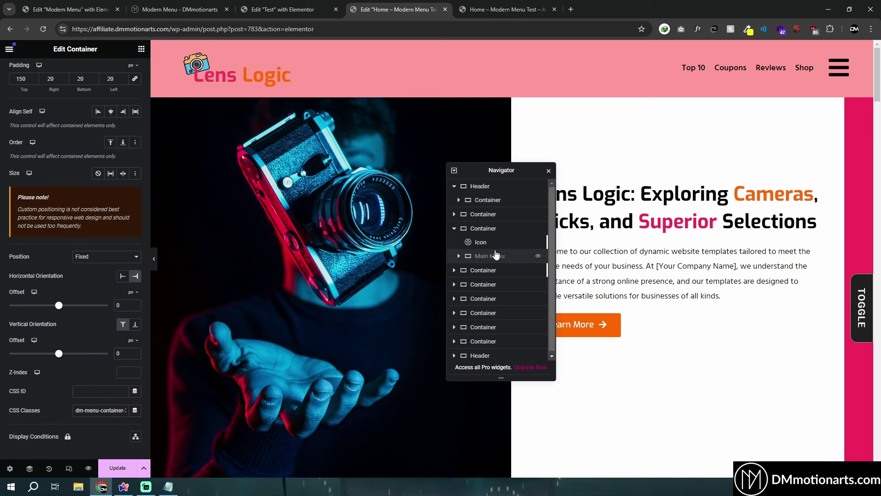
Match the Main Menu container's offsets to the Icon's, 50 px horizontal and 35 px vertical, and update the page.
{"action": "left_click", "coordinate": [482, 242]}
{"action": "scroll", "coordinate": [95, 263], "scroll_direction": "down", "scroll_amount": 2}
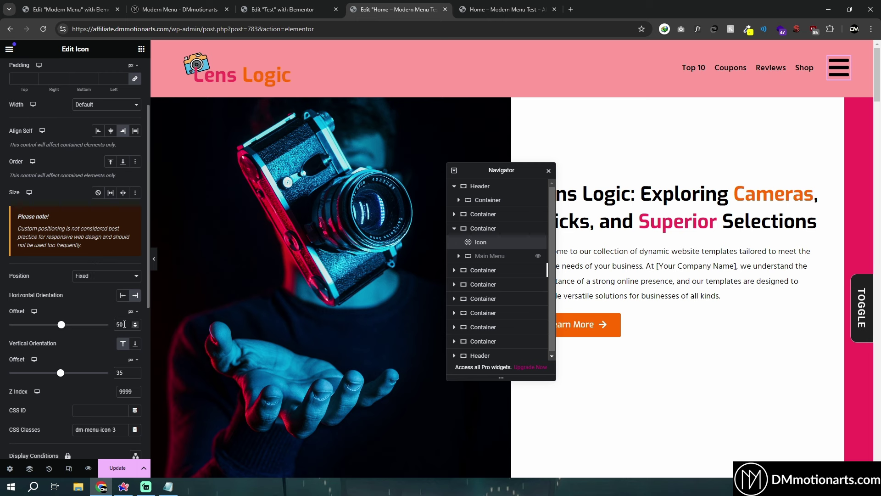
{"action": "left_click", "coordinate": [505, 255]}
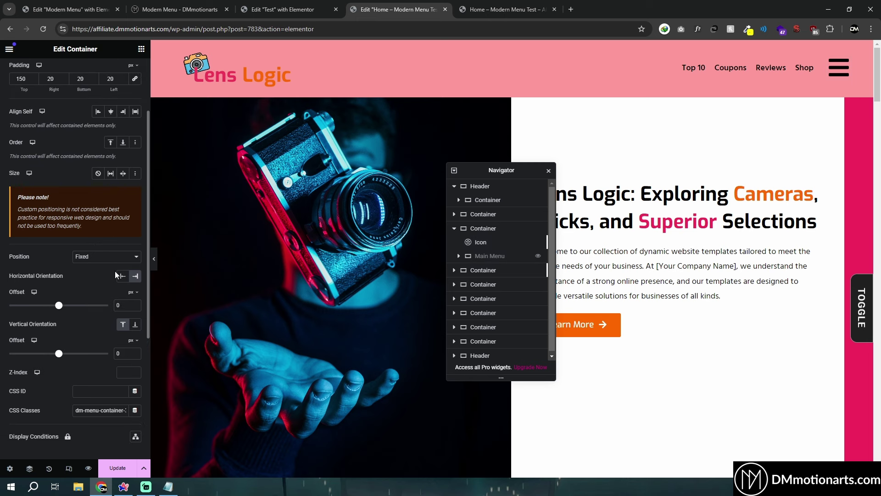
{"action": "type", "text": "35"}
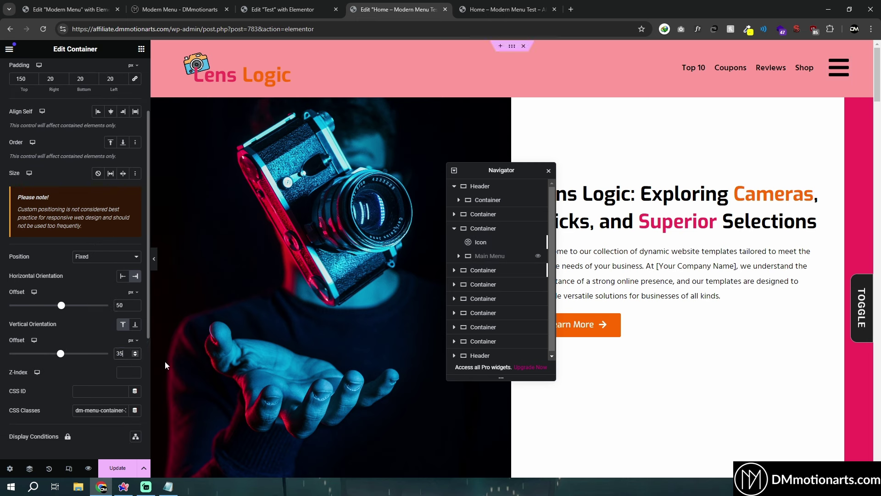
{"action": "left_click", "coordinate": [113, 469]}
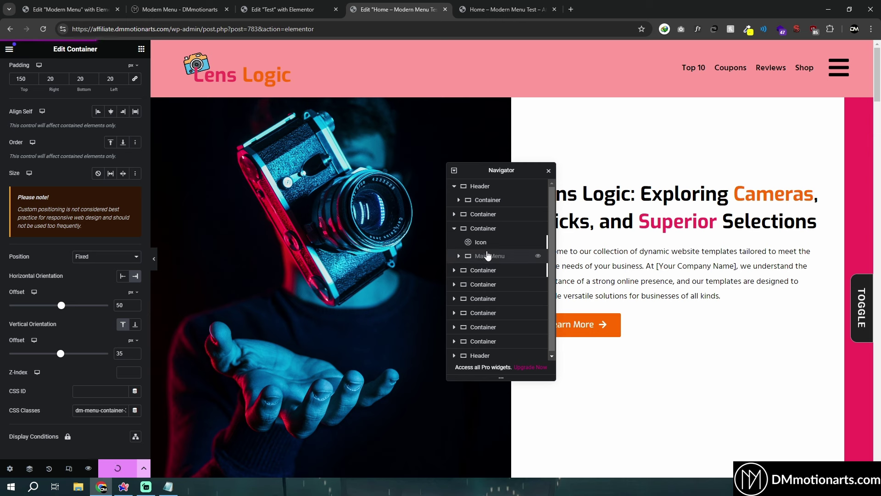
Compare the Icon's Z-Index with Main Menu's, set the Main Menu container's Z-Index to 9998, and update the page.
{"action": "left_click", "coordinate": [123, 372]}
{"action": "type", "text": "999"}
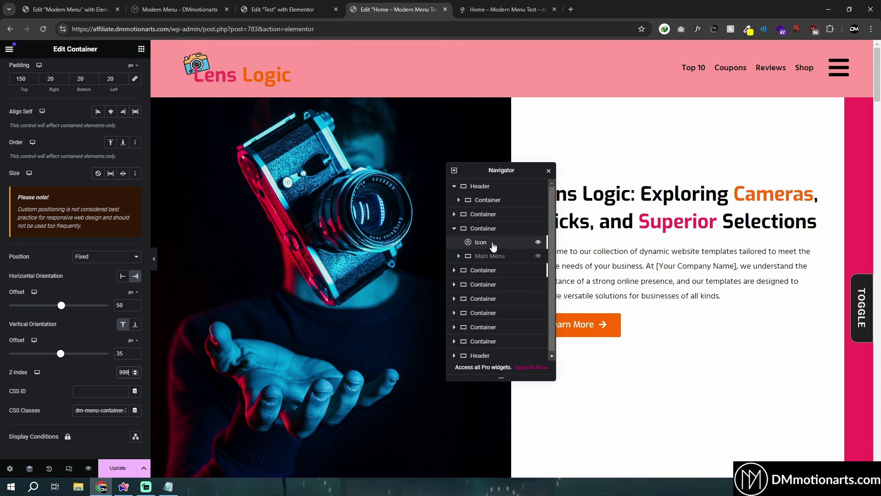
{"action": "left_click", "coordinate": [489, 243]}
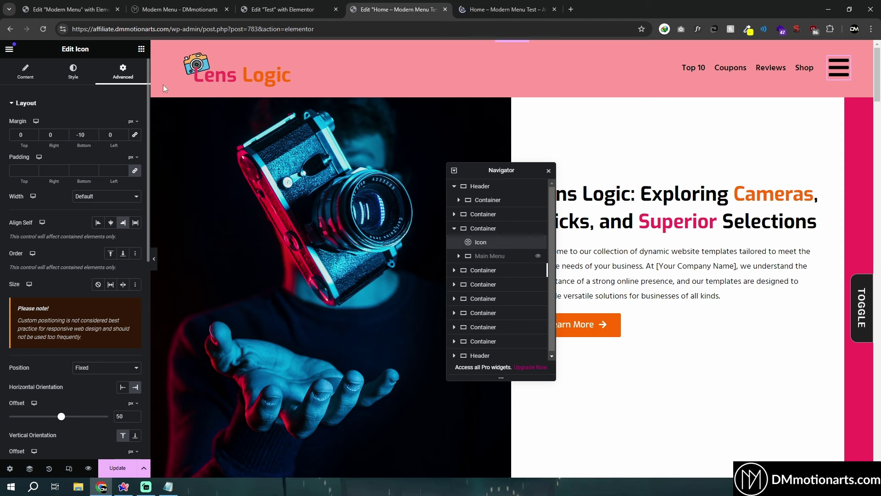
{"action": "scroll", "coordinate": [80, 299], "scroll_direction": "down", "scroll_amount": 3}
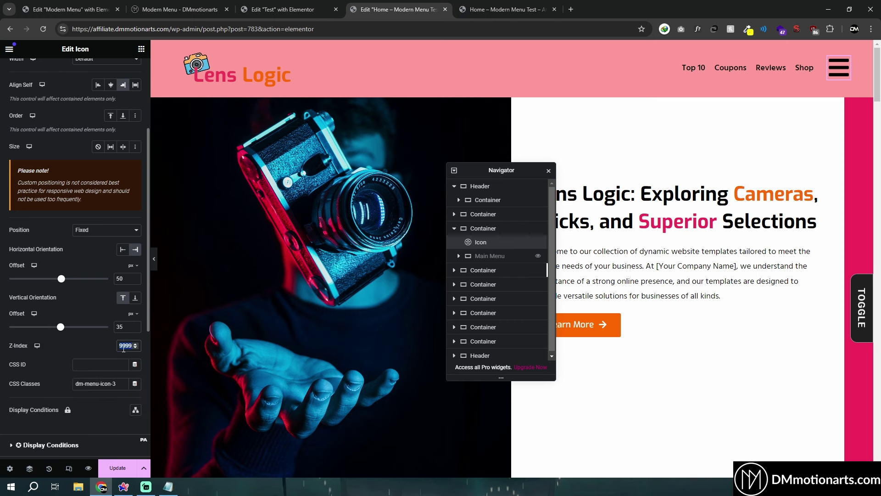
{"action": "left_click", "coordinate": [194, 140]}
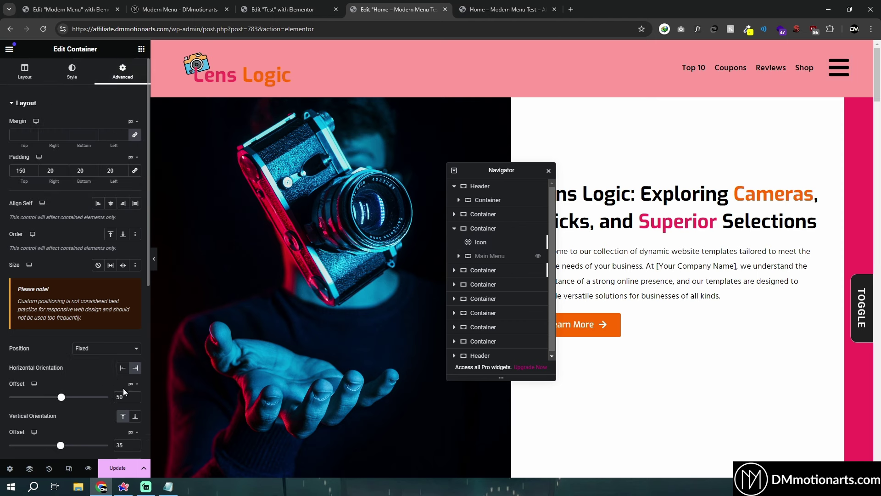
{"action": "scroll", "coordinate": [123, 391], "scroll_direction": "down", "scroll_amount": 3}
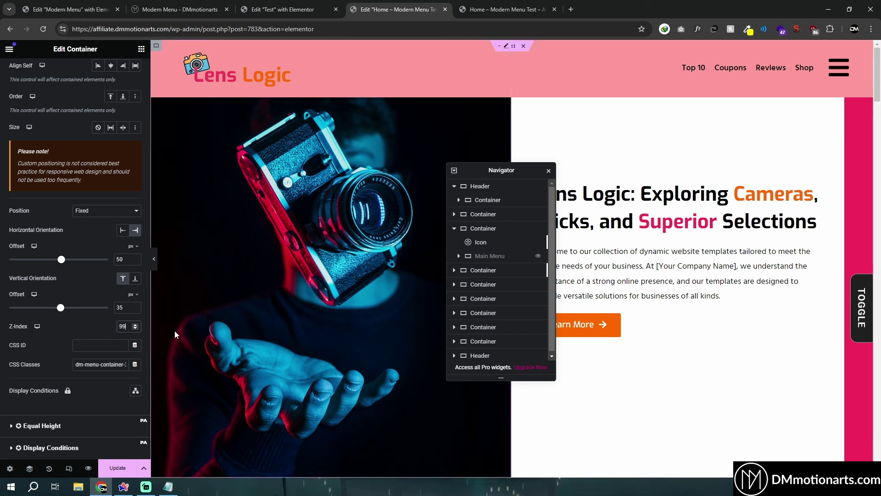
{"action": "type", "text": "9999"}
{"action": "left_click", "coordinate": [136, 328]}
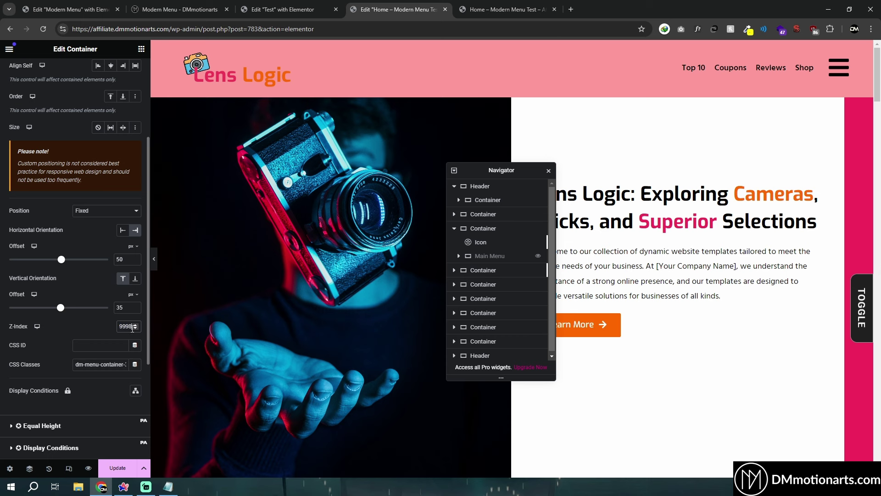
{"action": "left_click", "coordinate": [120, 467]}
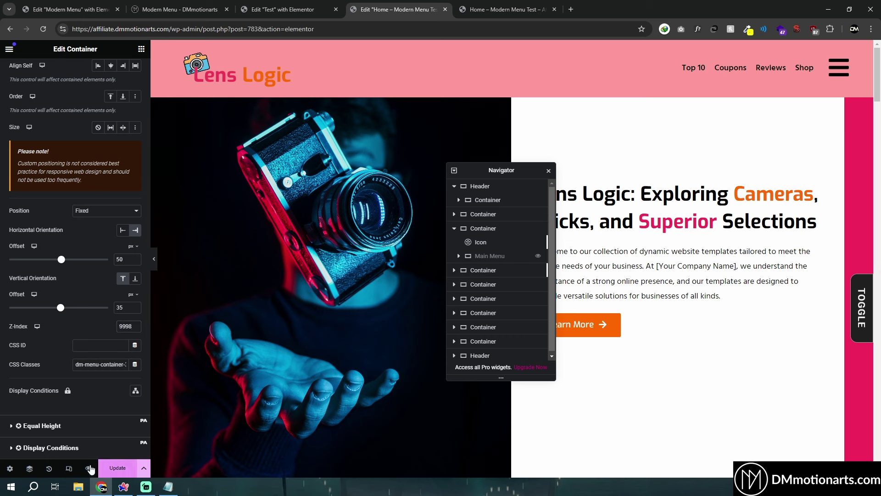
Inspect the Header container's position and Z-Index settings and its Sticky motion effect option.
{"action": "left_click", "coordinate": [477, 4]}
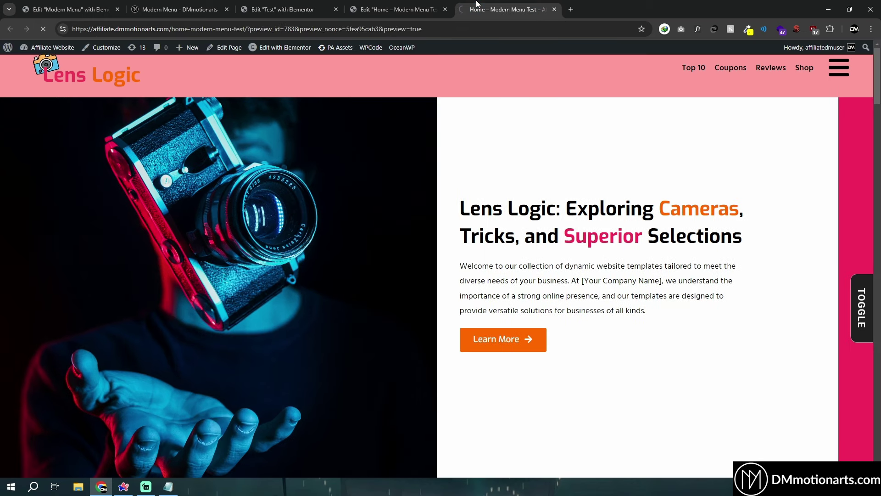
{"action": "left_click", "coordinate": [383, 4]}
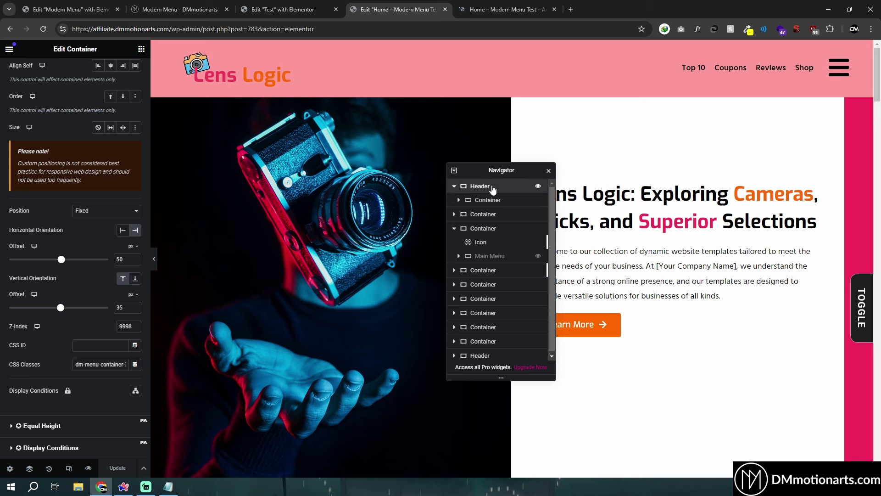
{"action": "left_click", "coordinate": [158, 87]}
{"action": "left_click", "coordinate": [122, 74]}
{"action": "scroll", "coordinate": [39, 401], "scroll_direction": "down", "scroll_amount": 5}
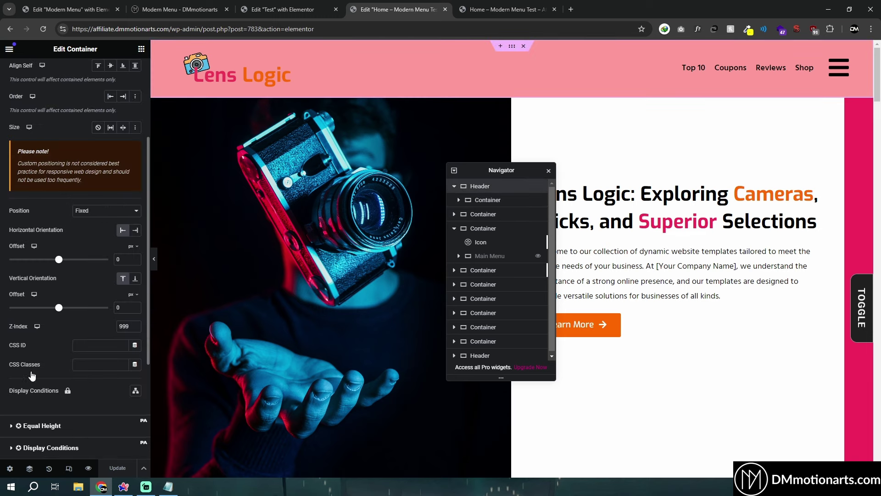
{"action": "left_click", "coordinate": [26, 424]}
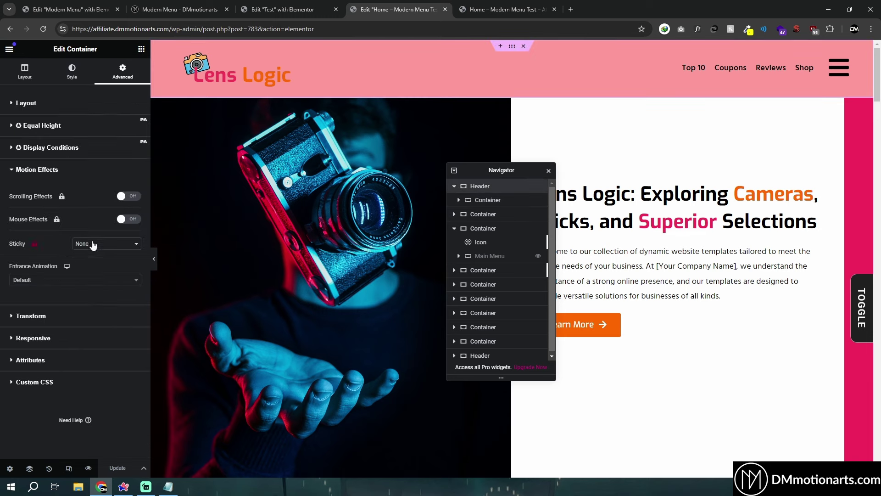
{"action": "left_click", "coordinate": [92, 244]}
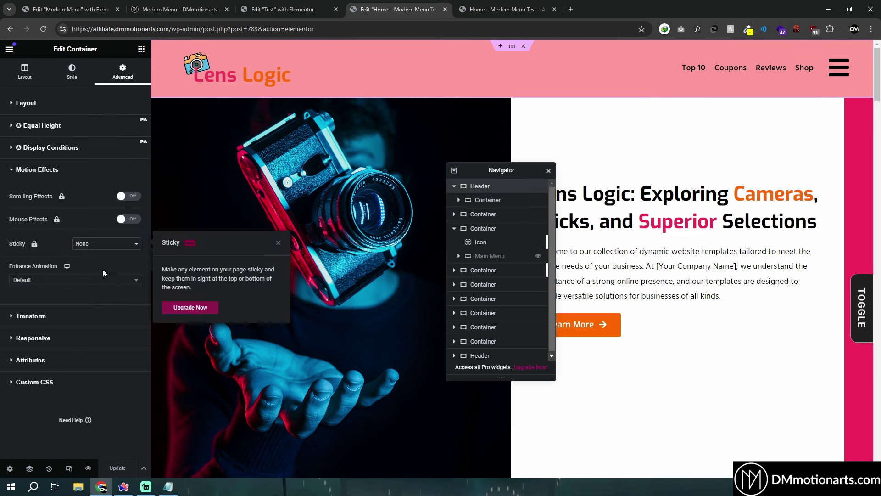
{"action": "left_click", "coordinate": [278, 243]}
Test opening and closing the menu with the hamburger icon in the Home page preview, and return to the editor.
{"action": "left_click", "coordinate": [471, 5]}
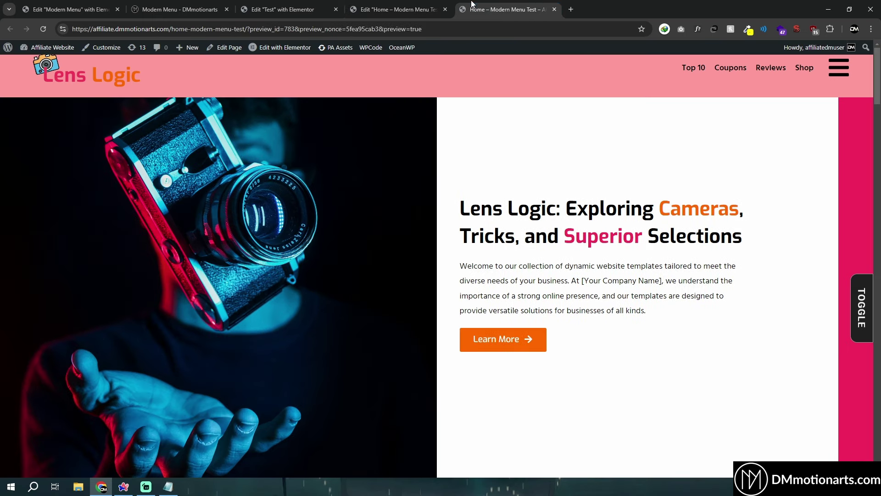
{"action": "left_click", "coordinate": [838, 74]}
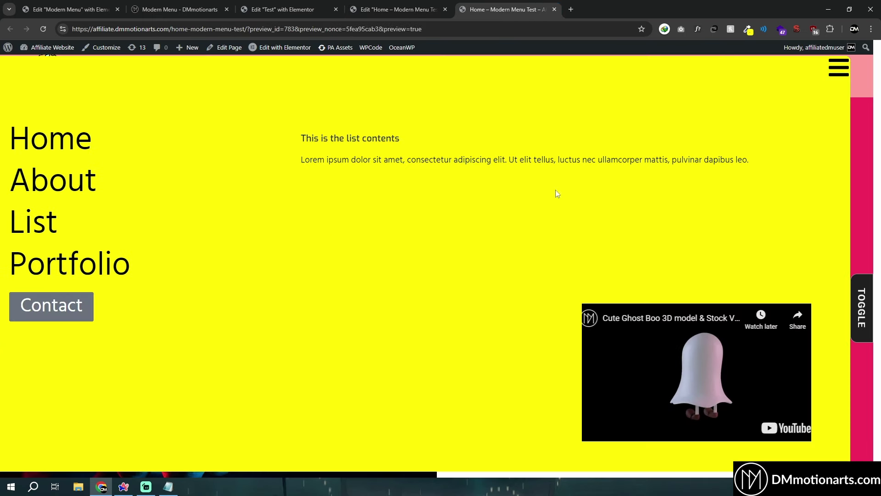
{"action": "left_click", "coordinate": [835, 71]}
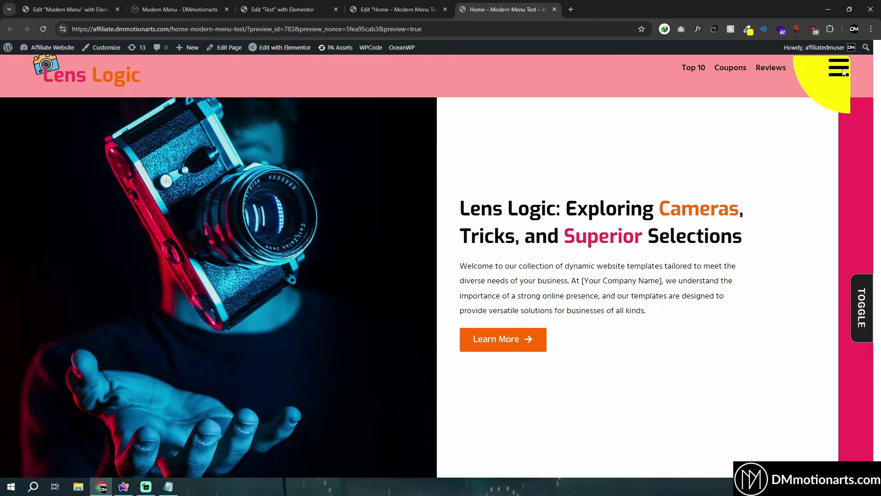
{"action": "left_click", "coordinate": [838, 68]}
{"action": "left_click", "coordinate": [412, 3]}
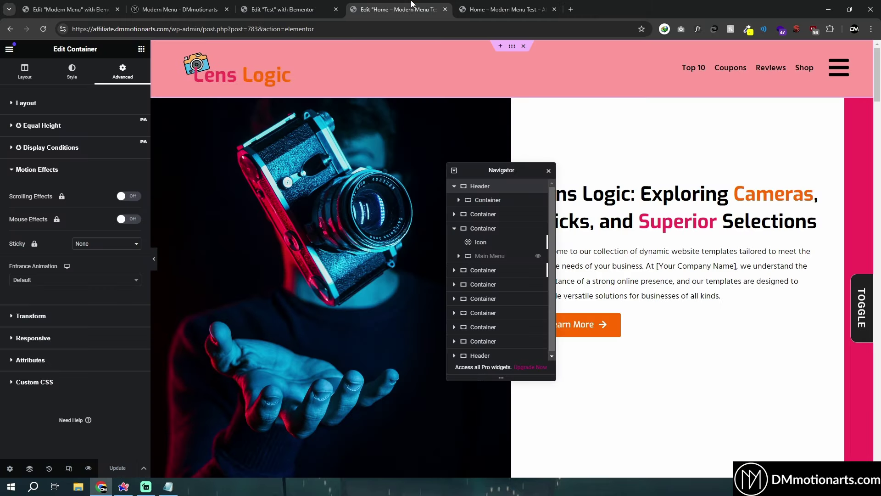
Show the menu in the editor and set the Main Menu container's offsets to 22 px horizontal and 16 px vertical.
{"action": "left_click", "coordinate": [848, 71]}
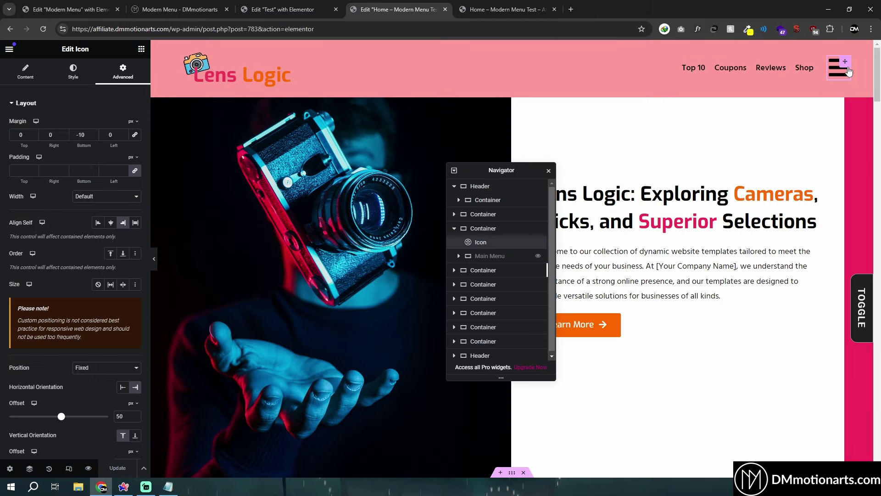
{"action": "scroll", "coordinate": [320, 219], "scroll_direction": "down", "scroll_amount": 2}
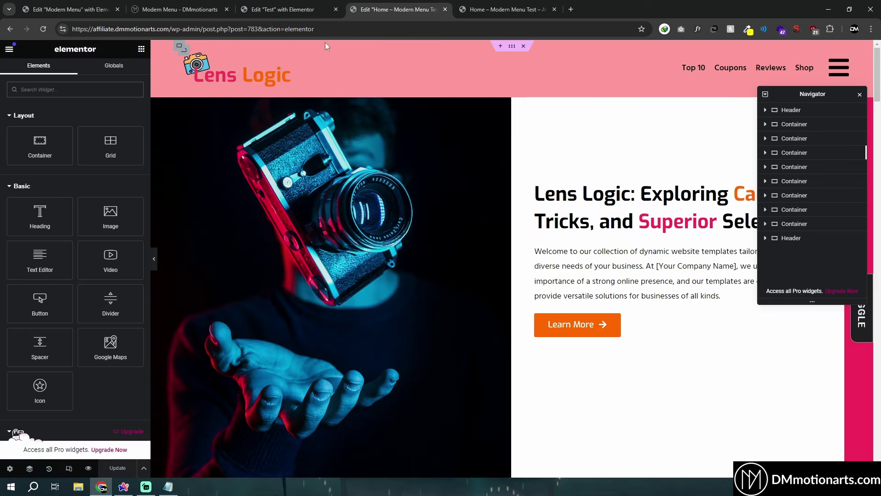
{"action": "left_click", "coordinate": [839, 69]}
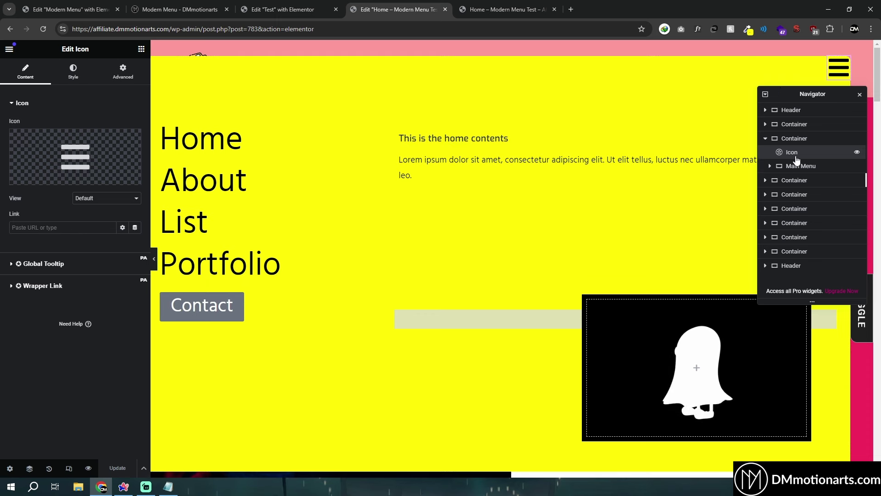
{"action": "left_click", "coordinate": [800, 166]}
{"action": "left_click", "coordinate": [121, 78]}
{"action": "scroll", "coordinate": [102, 159], "scroll_direction": "down", "scroll_amount": 5}
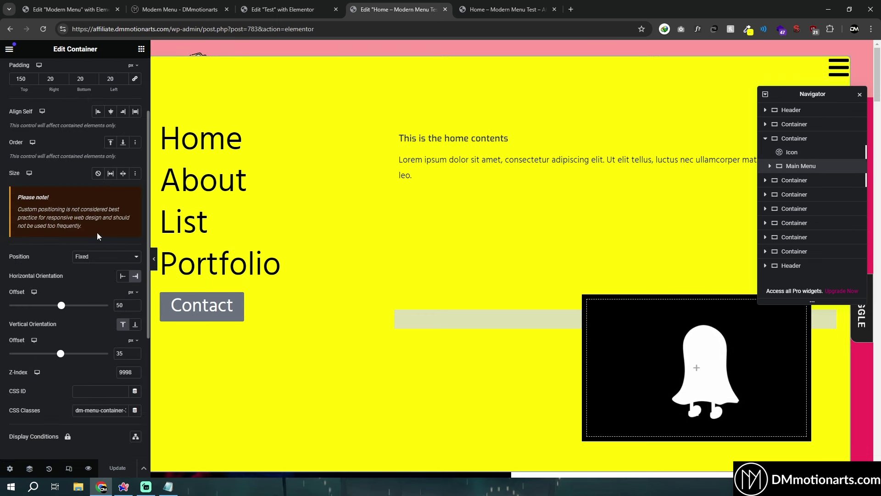
{"action": "left_click_drag", "start_coordinate": [63, 307], "coordinate": [62, 308]}
{"action": "left_click_drag", "start_coordinate": [59, 355], "coordinate": [60, 354]}
{"action": "mouse_move", "coordinate": [181, 206]}
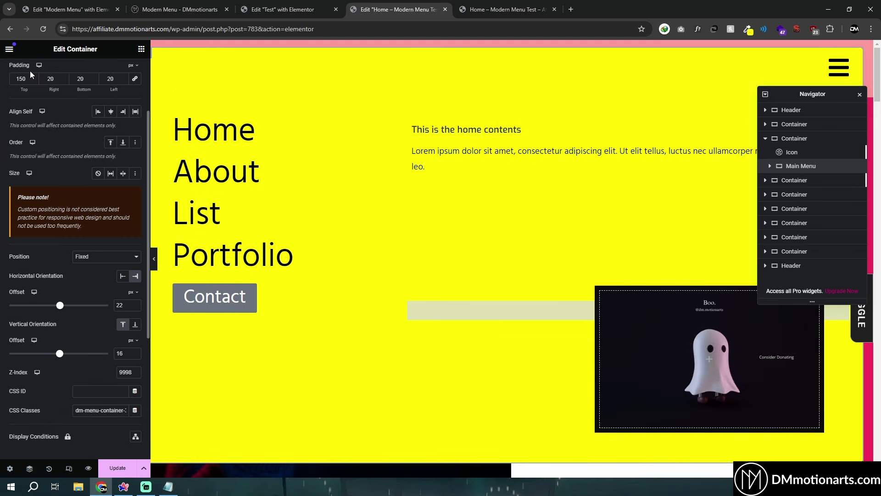
Switch the Main Menu container's width to a custom value and set it to calc(100% - 50px).
{"action": "scroll", "coordinate": [29, 70], "scroll_direction": "up", "scroll_amount": 3}
{"action": "left_click", "coordinate": [25, 71]}
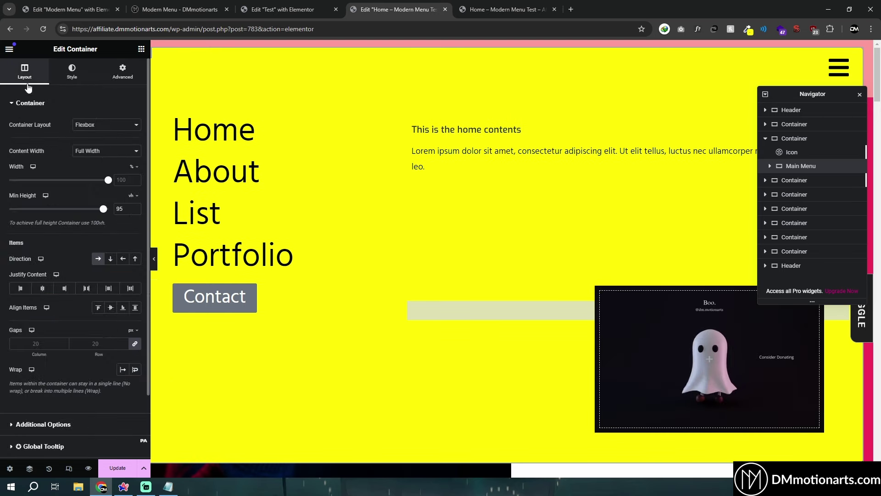
{"action": "mouse_move", "coordinate": [106, 183]}
{"action": "left_mouse_down"}
{"action": "mouse_move", "coordinate": [95, 186]}
{"action": "mouse_move", "coordinate": [108, 188]}
{"action": "left_mouse_up"}
{"action": "left_click", "coordinate": [132, 166]}
{"action": "left_click", "coordinate": [137, 236]}
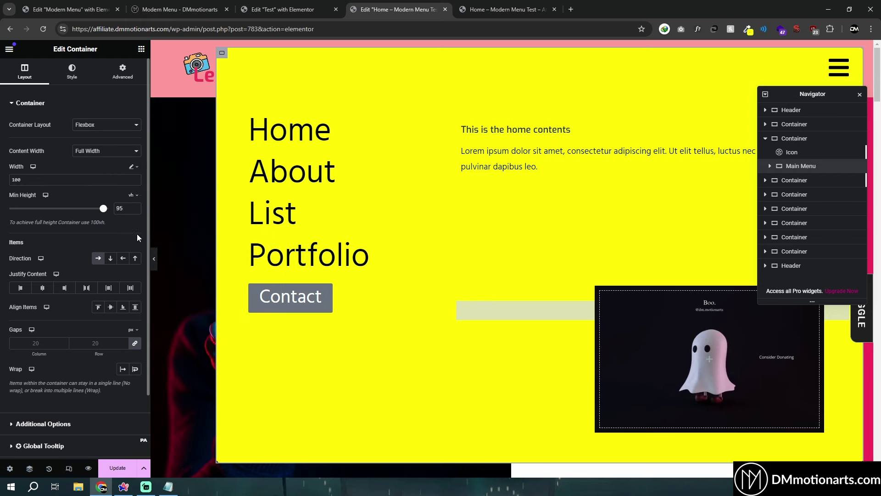
{"action": "type", "text": "calc"}
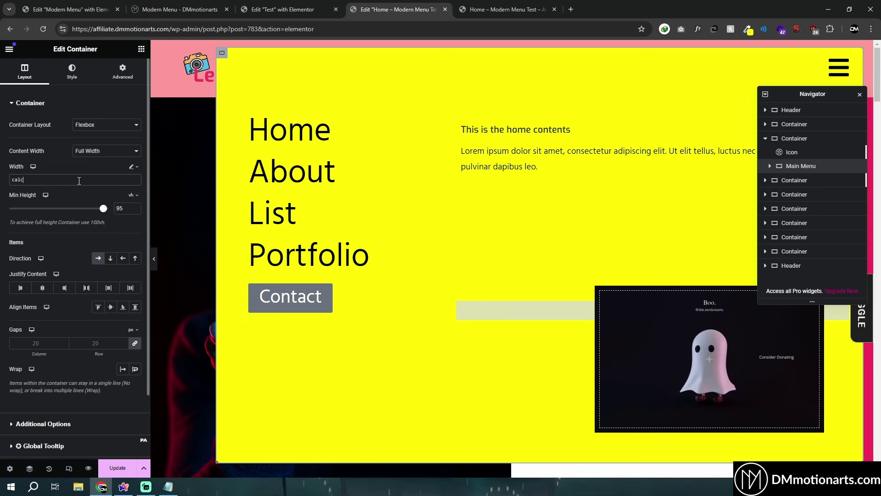
{"action": "type", "text": "(10"}
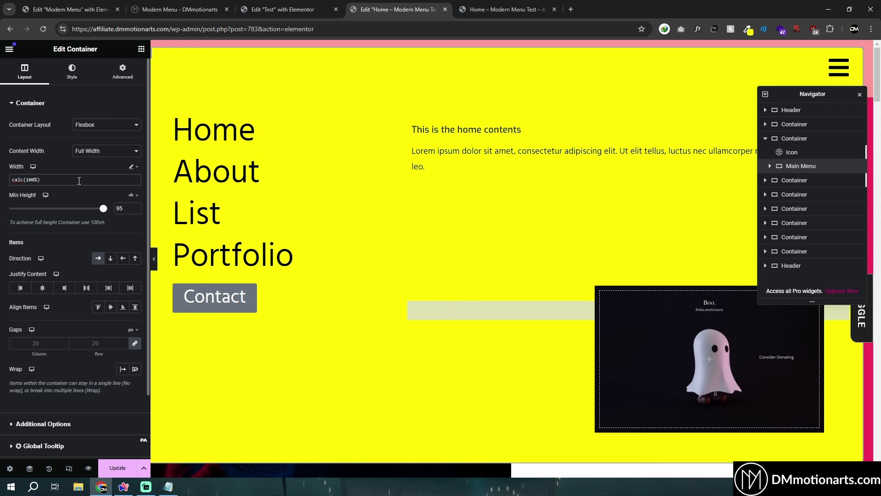
{"action": "type", "text": "0% -"}
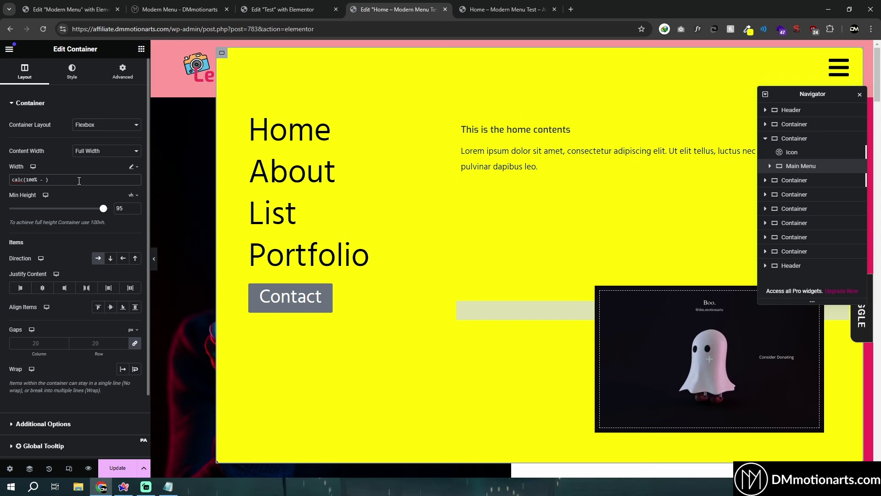
{"action": "type", "text": " 5"}
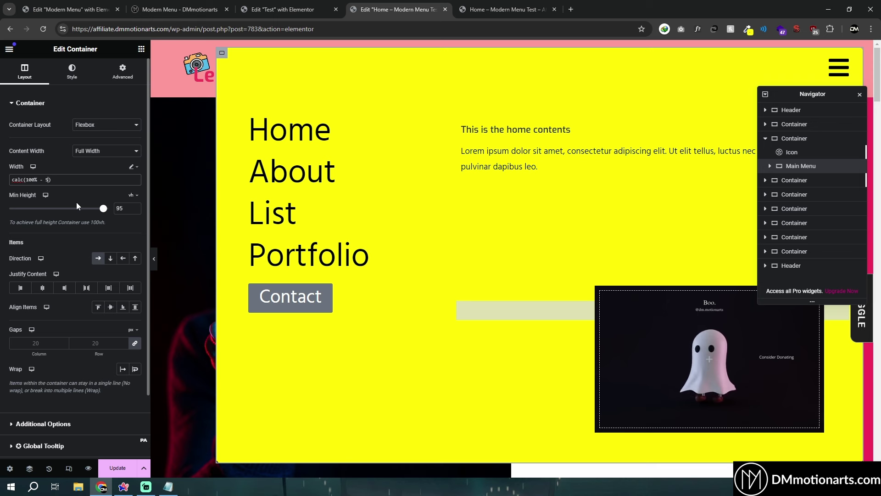
{"action": "type", "text": "0px"}
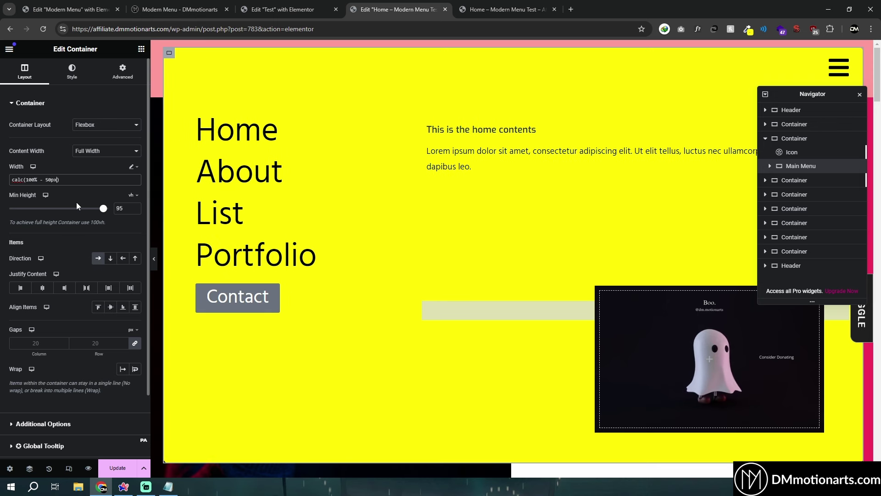
Try a custom width of calc(100% - 80px) on the Main Menu container and check how it fits the page.
{"action": "key", "text": "Left"}
{"action": "key", "text": "Left"}
{"action": "key", "text": "BackSpace"}
{"action": "type", "text": "8"}
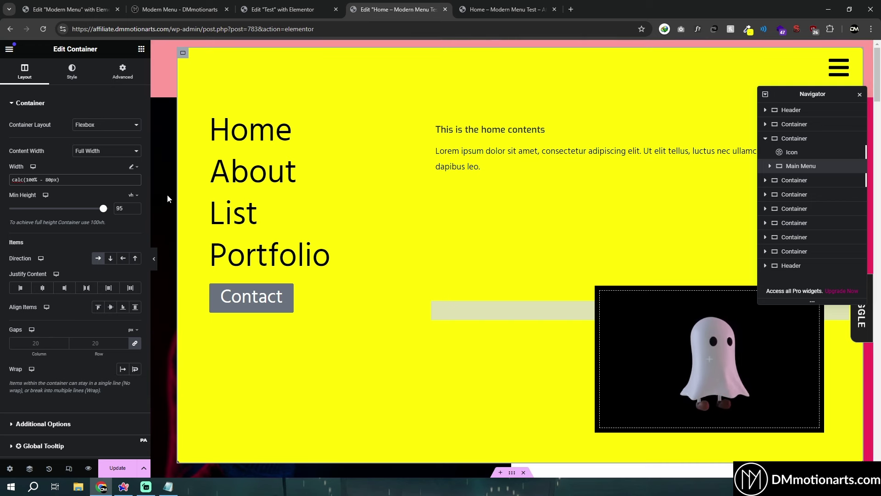
{"action": "left_click", "coordinate": [154, 259]}
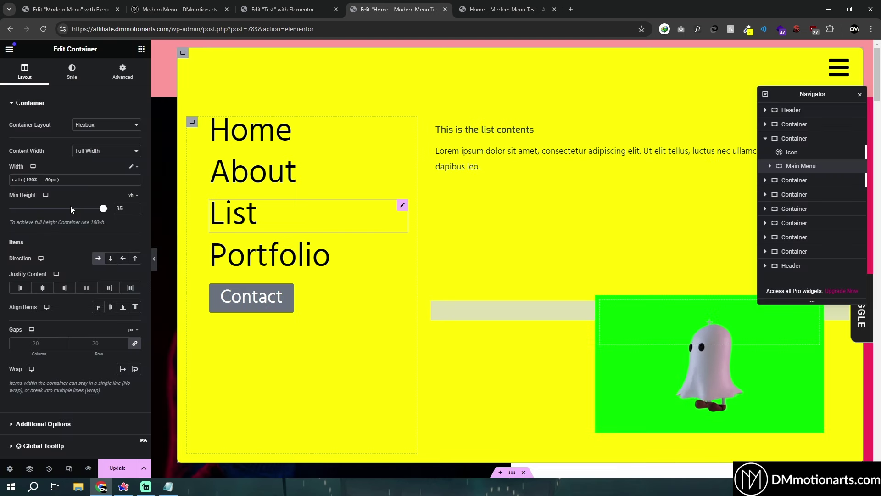
Set the Main Menu container's custom width to calc(100% - 40px) and save the page.
{"action": "type", "text": "2"}
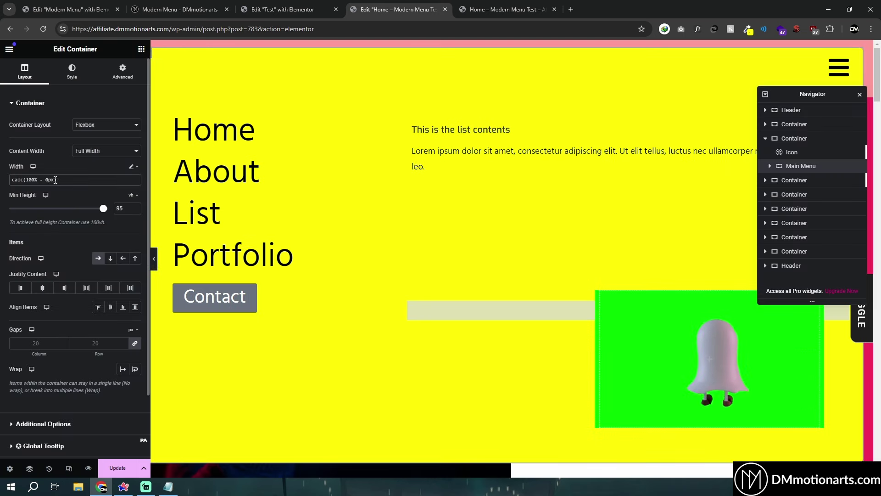
{"action": "type", "text": "3"}
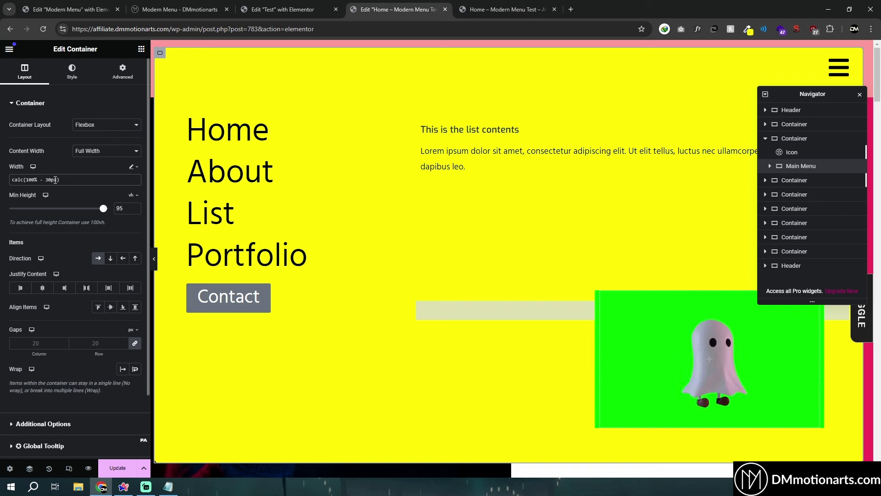
{"action": "type", "text": "4"}
{"action": "left_click", "coordinate": [103, 466]}
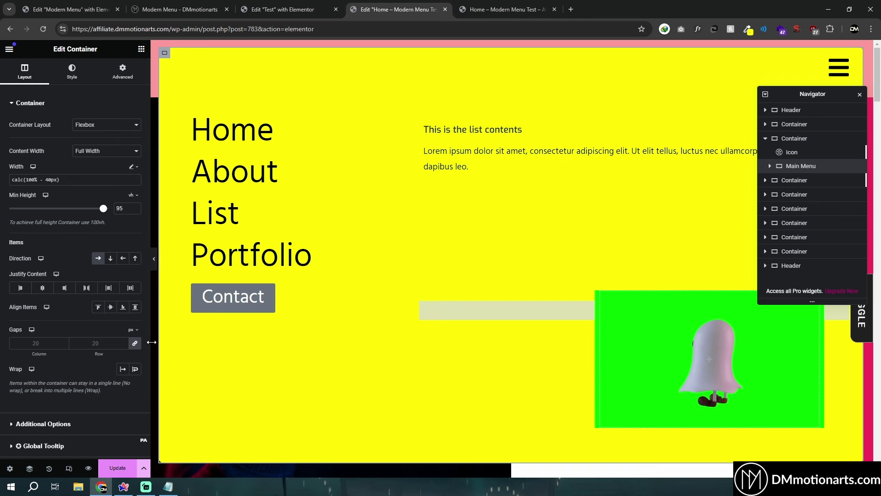
Check the menu's fit at full editor width, and open the menu in the Home page preview with the hamburger icon.
{"action": "left_click", "coordinate": [154, 259]}
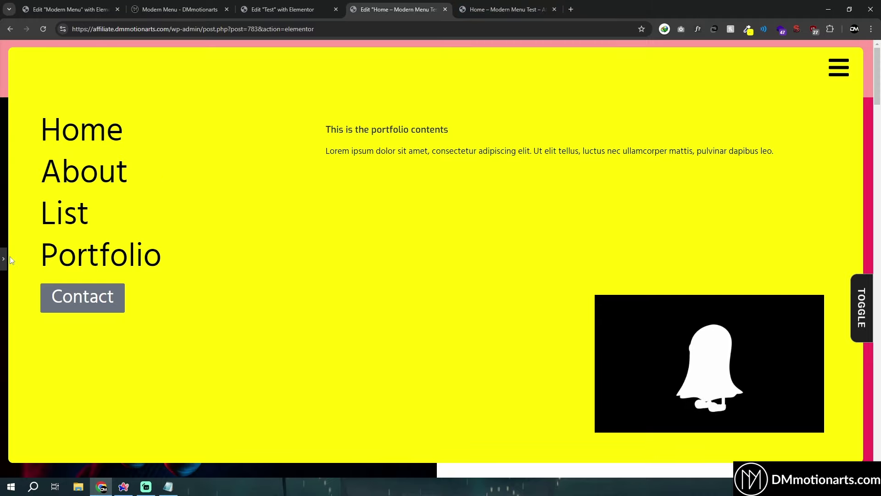
{"action": "key", "text": "ctrl+p"}
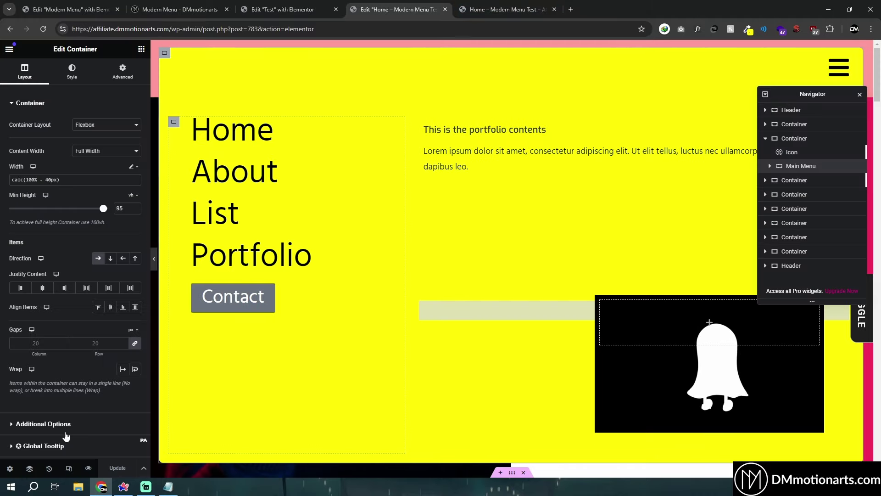
{"action": "left_click", "coordinate": [89, 467]}
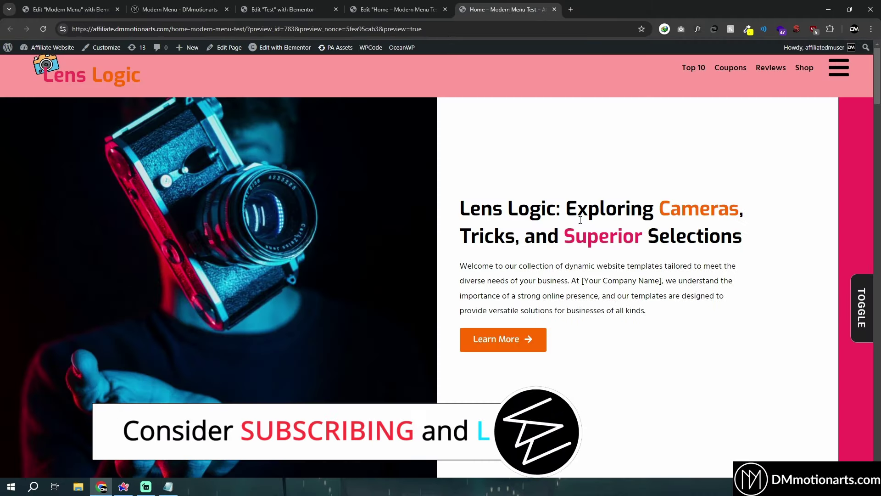
{"action": "left_click", "coordinate": [848, 67]}
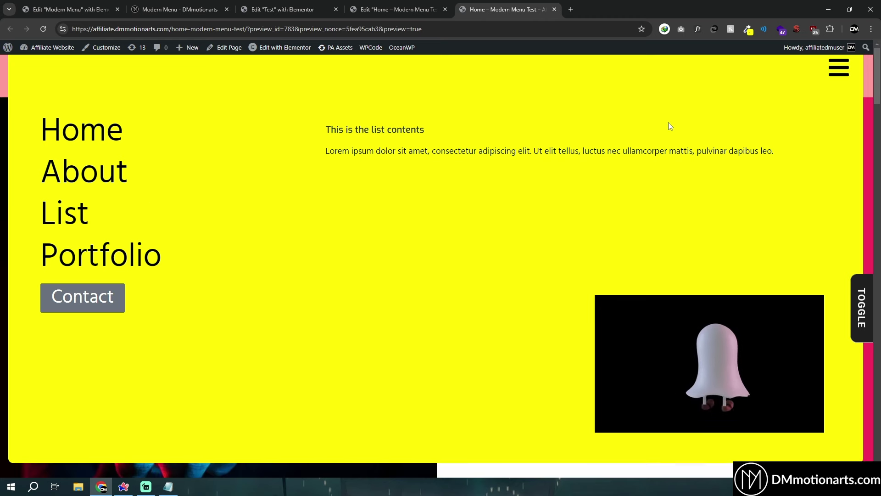
Test closing and reopening the popup menu in the Modern Menu demo preview, and return to the Home page preview.
{"action": "left_click", "coordinate": [399, 9]}
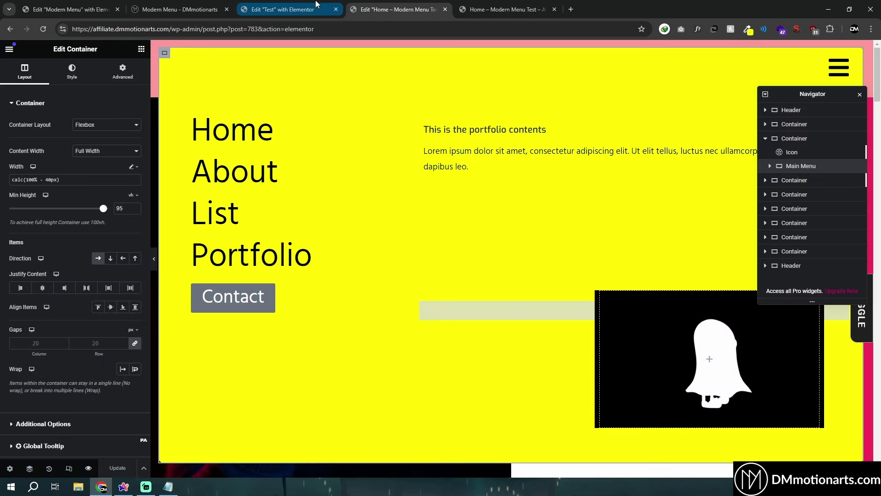
{"action": "left_click", "coordinate": [213, 4]}
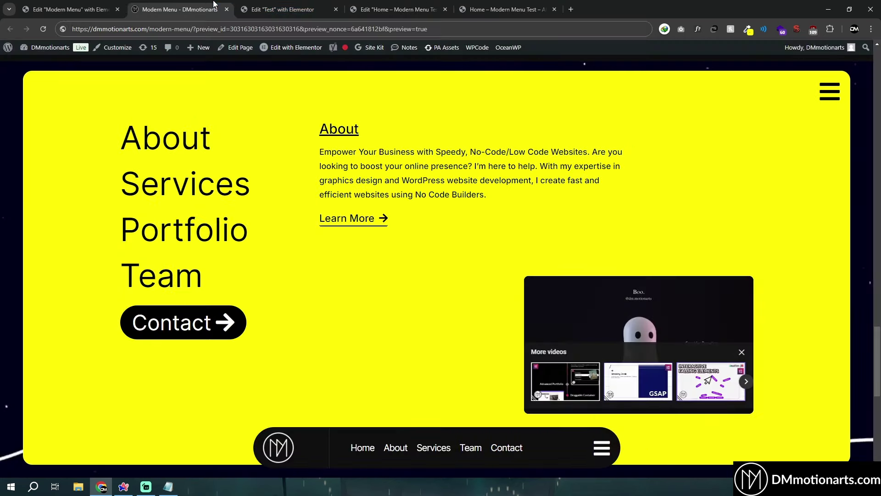
{"action": "left_click", "coordinate": [826, 95]}
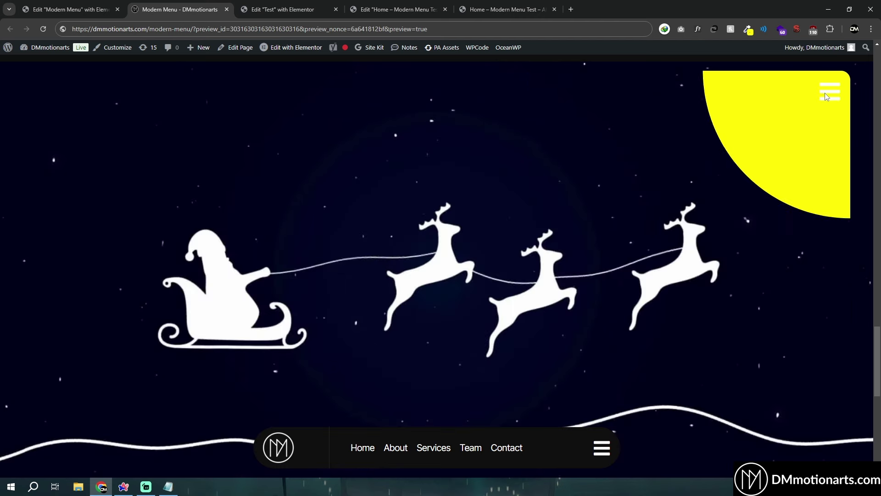
{"action": "left_click", "coordinate": [825, 95]}
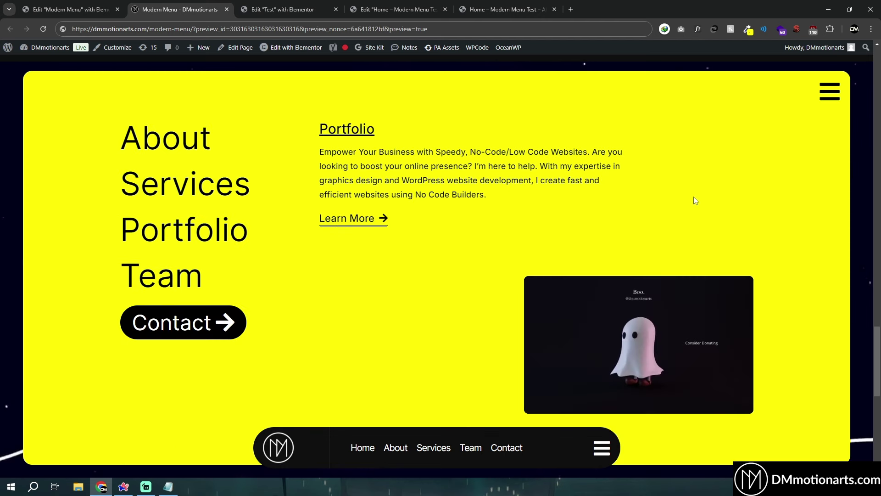
{"action": "left_click", "coordinate": [491, 9]}
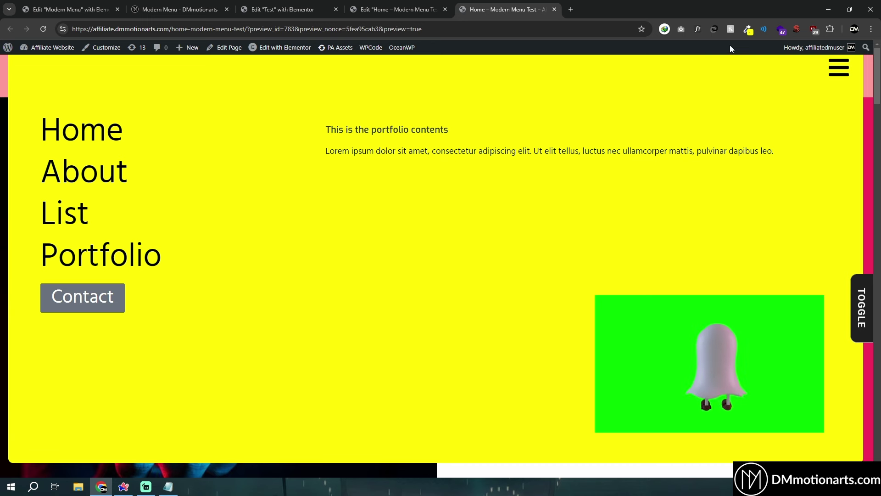
In the Modern Menu demo preview, test collapsing and expanding the floating navigation bar and show its Services submenu.
{"action": "left_click", "coordinate": [360, 5]}
{"action": "left_click", "coordinate": [284, 6]}
{"action": "left_click", "coordinate": [231, 4]}
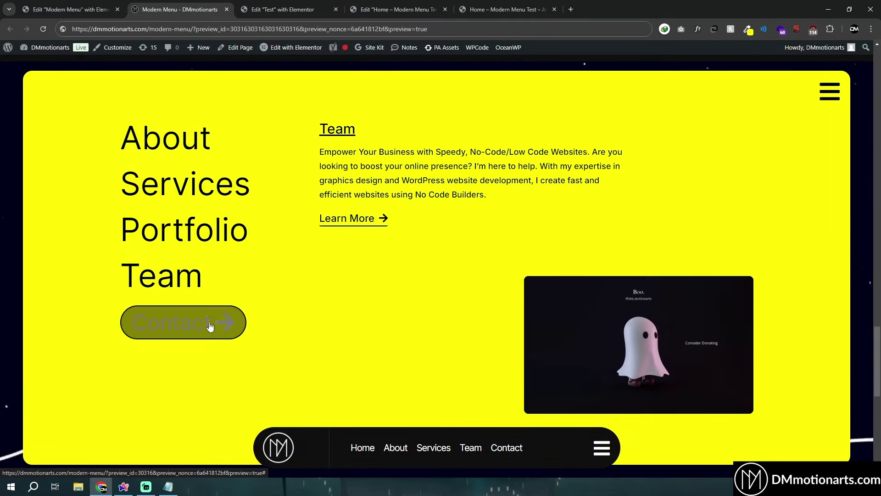
{"action": "scroll", "coordinate": [210, 325], "scroll_direction": "down", "scroll_amount": 10}
{"action": "scroll", "coordinate": [601, 440], "scroll_direction": "up", "scroll_amount": 2}
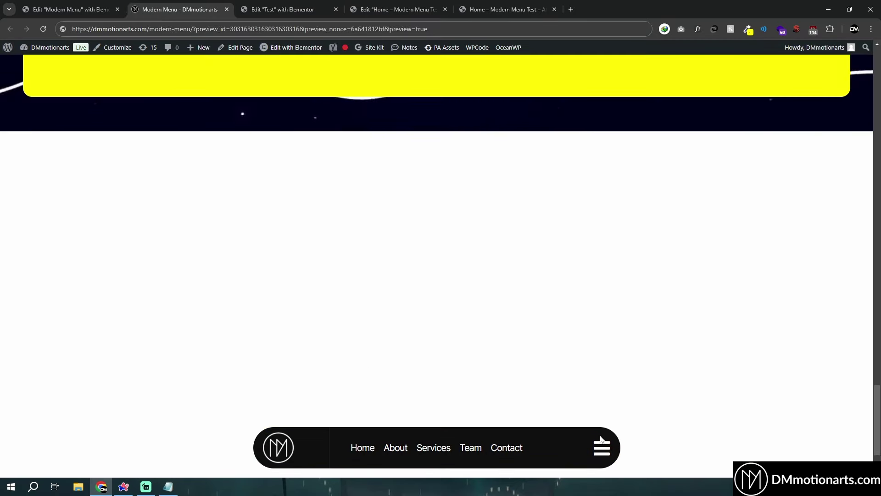
{"action": "left_click", "coordinate": [601, 441]}
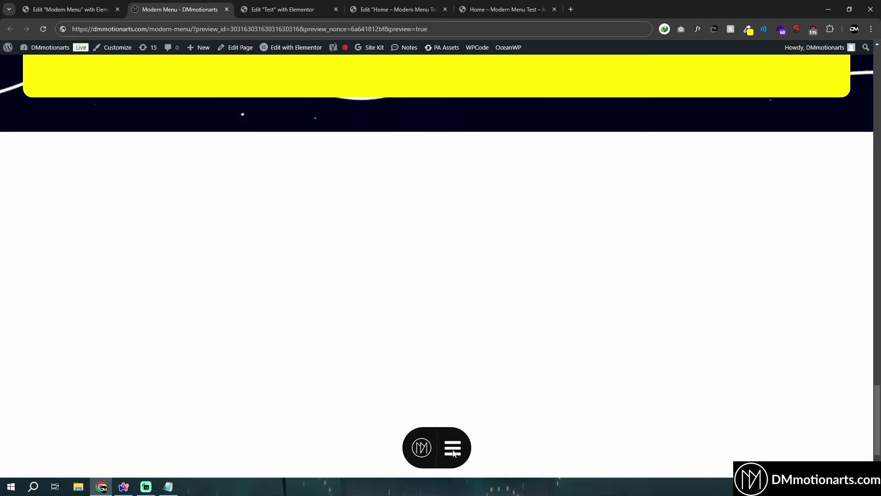
{"action": "left_click", "coordinate": [453, 451]}
{"action": "mouse_move", "coordinate": [427, 449]}
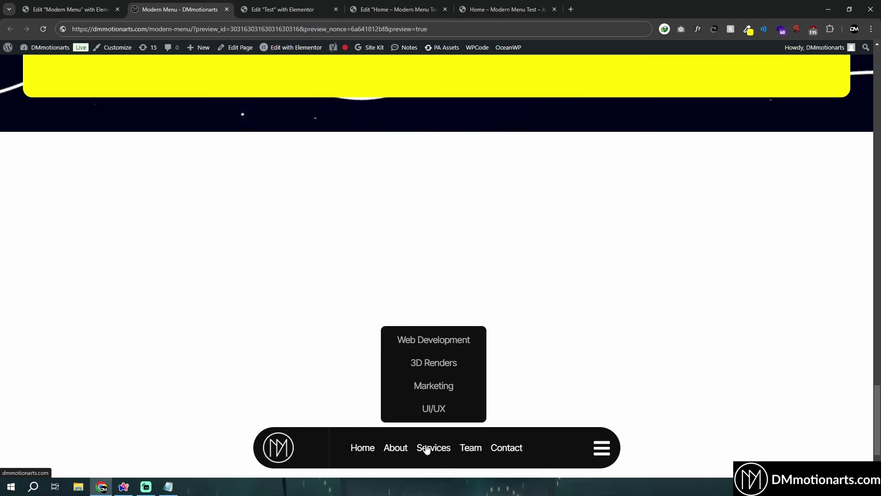